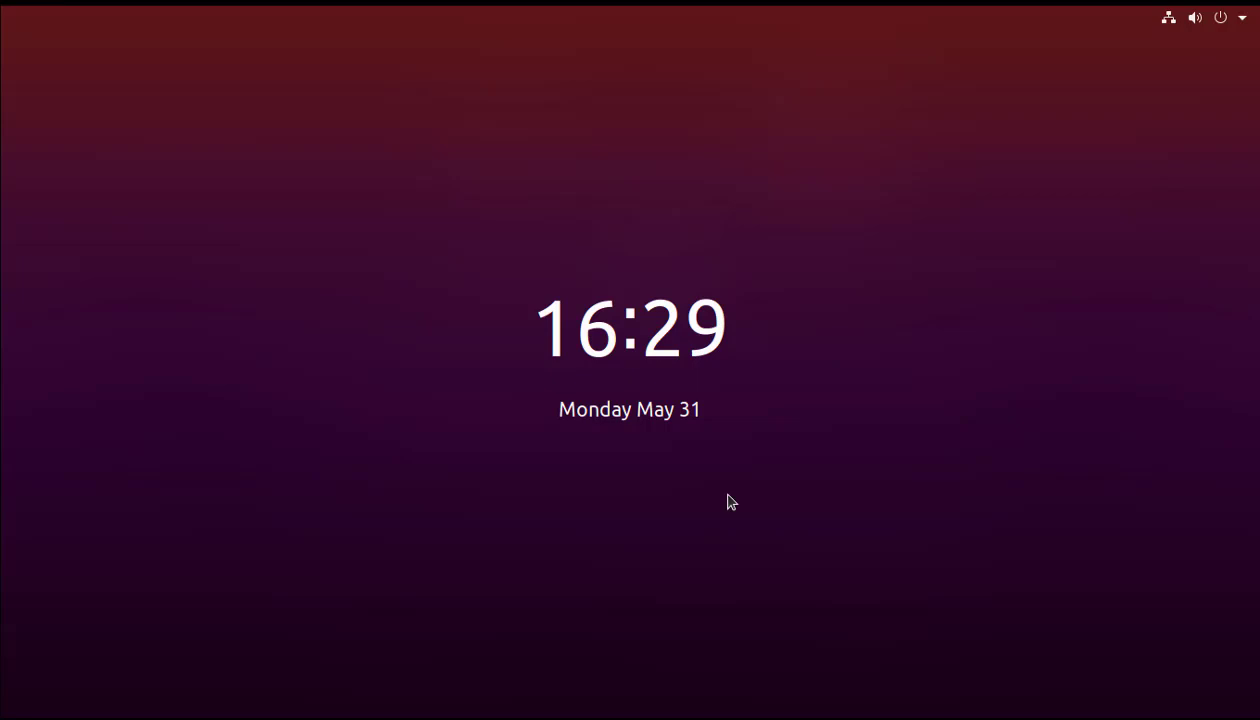
Unlock the Ubuntu session by entering the account password at the lock screen.
left_click(658, 276)
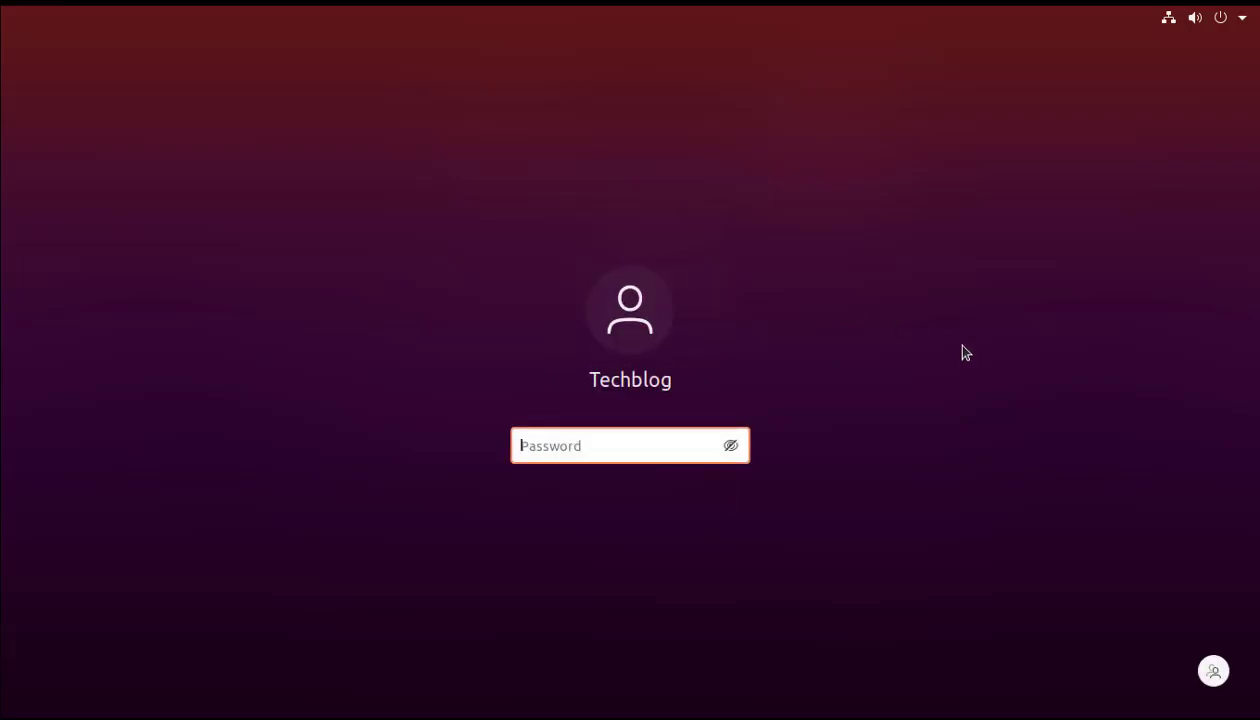
type("**********")
key("Return")
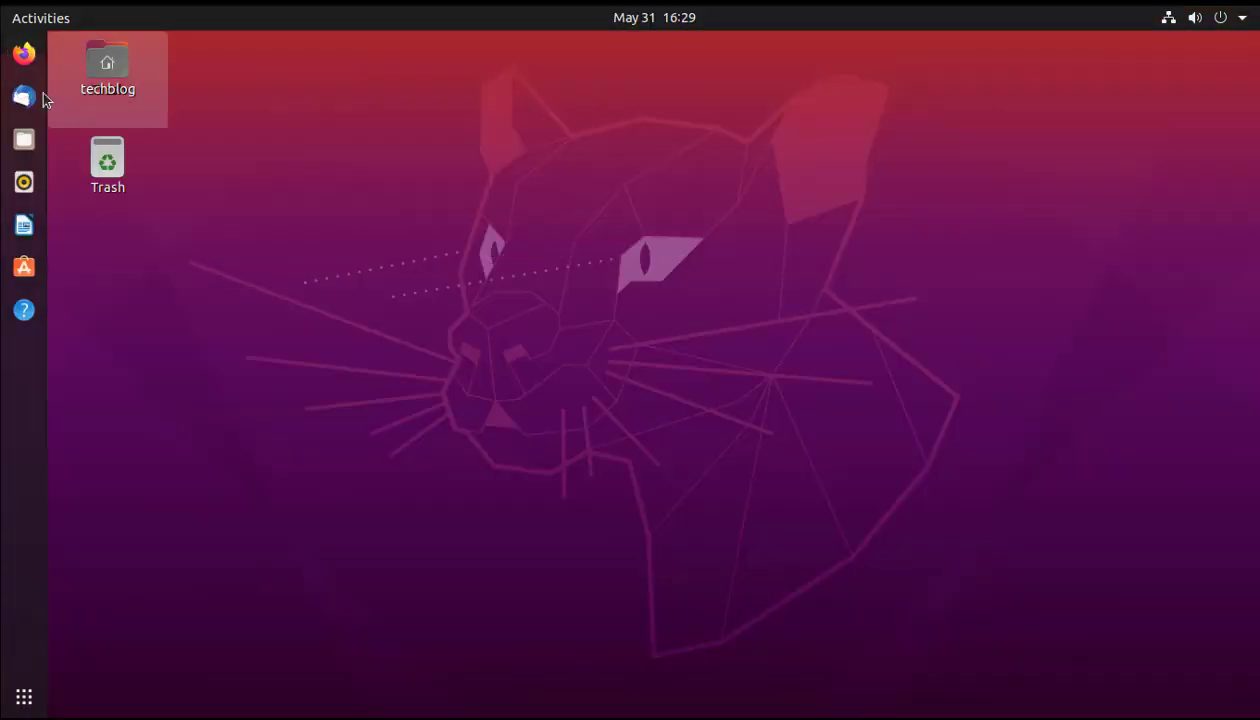
Launch Firefox, Google 'portainer' and go to the official portainer.io homepage.
left_click(24, 53)
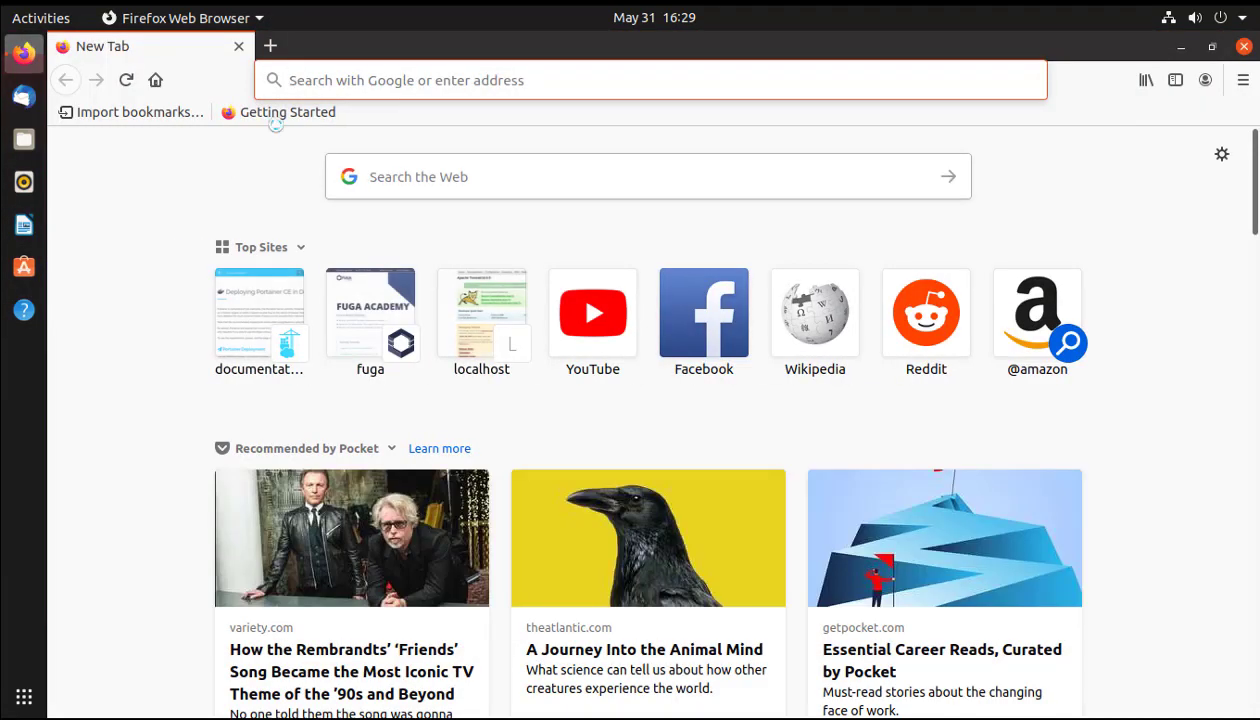
left_click(316, 79)
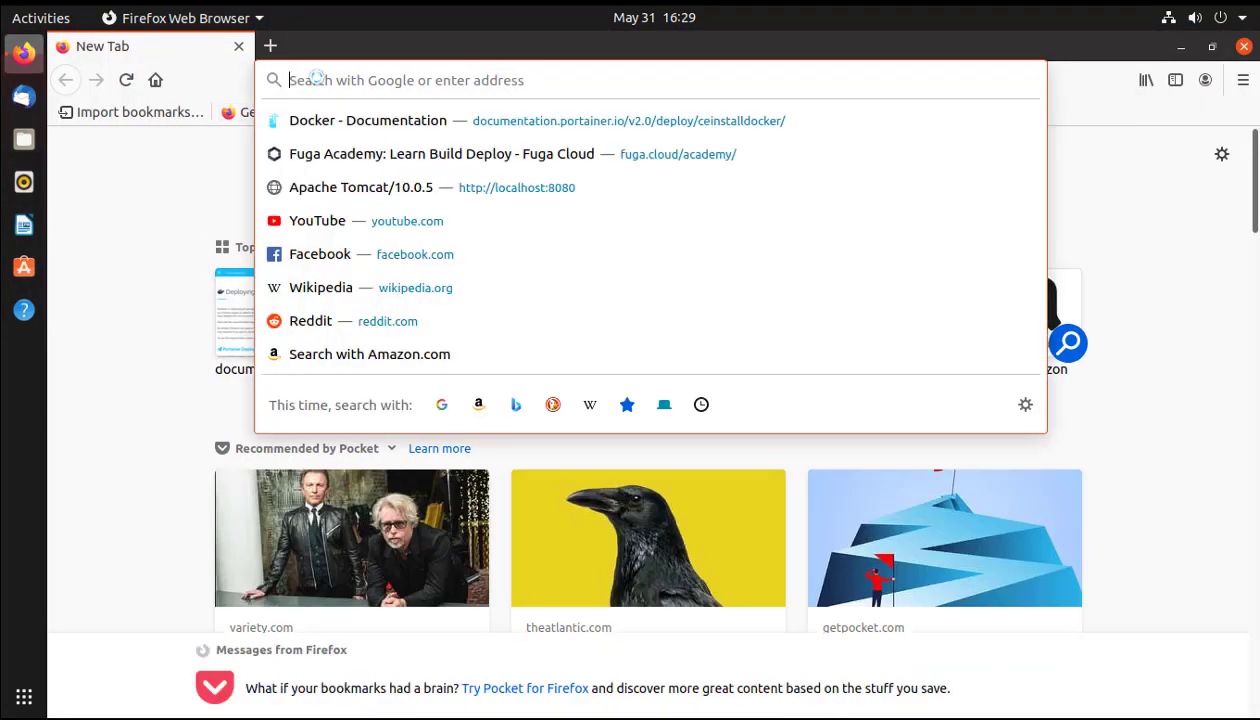
type("port")
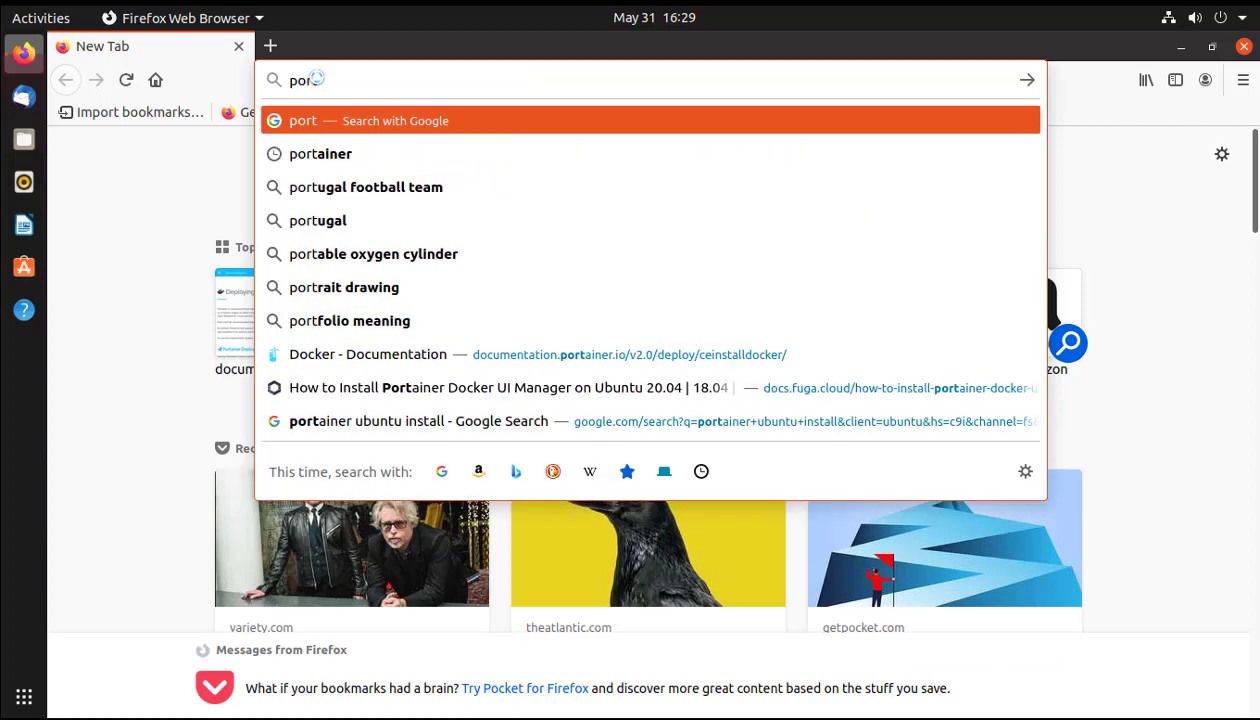
type("ainer")
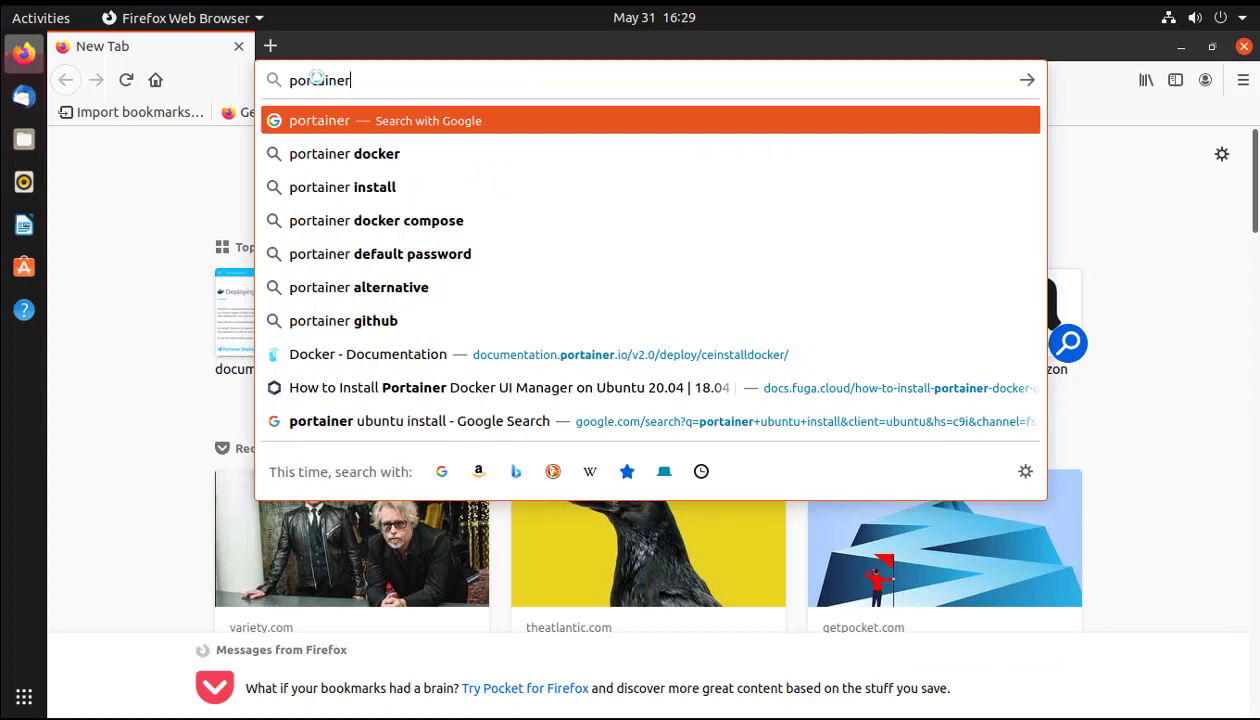
key("Return")
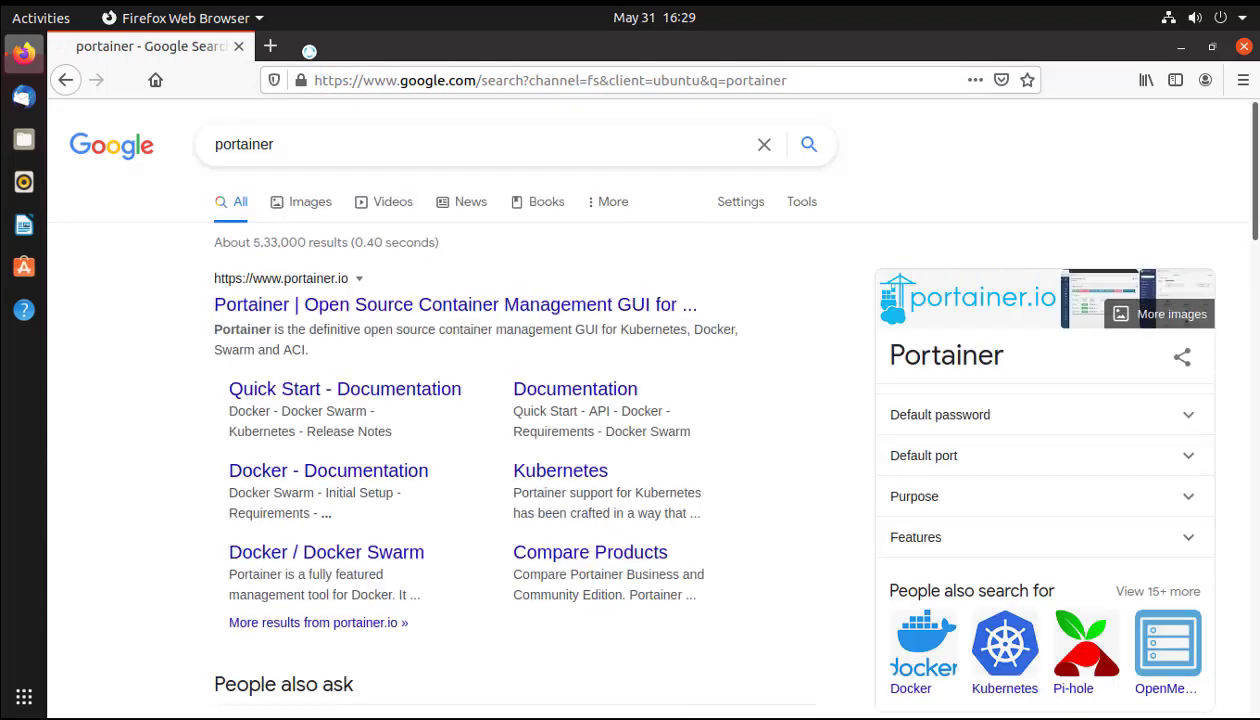
left_click(327, 305)
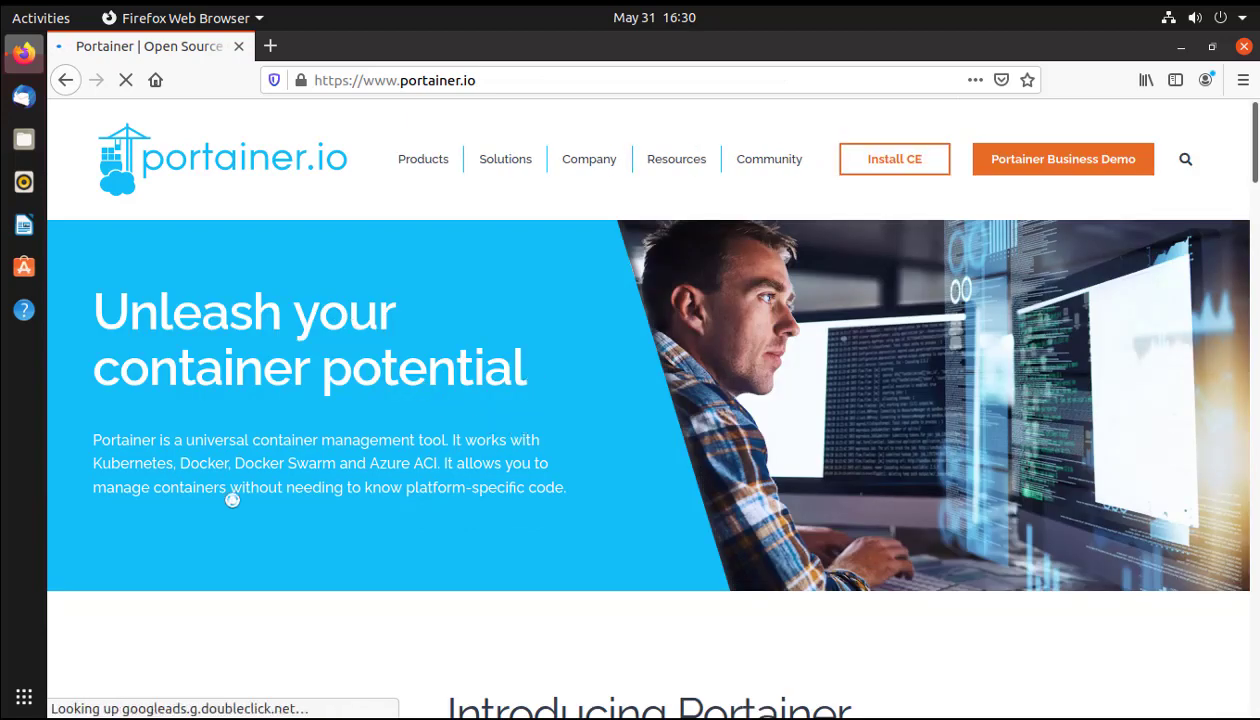
Highlight key phrases of the Portainer intro, visit the Install CE page, then minimize Firefox.
left_click_drag(91, 438, 87, 465)
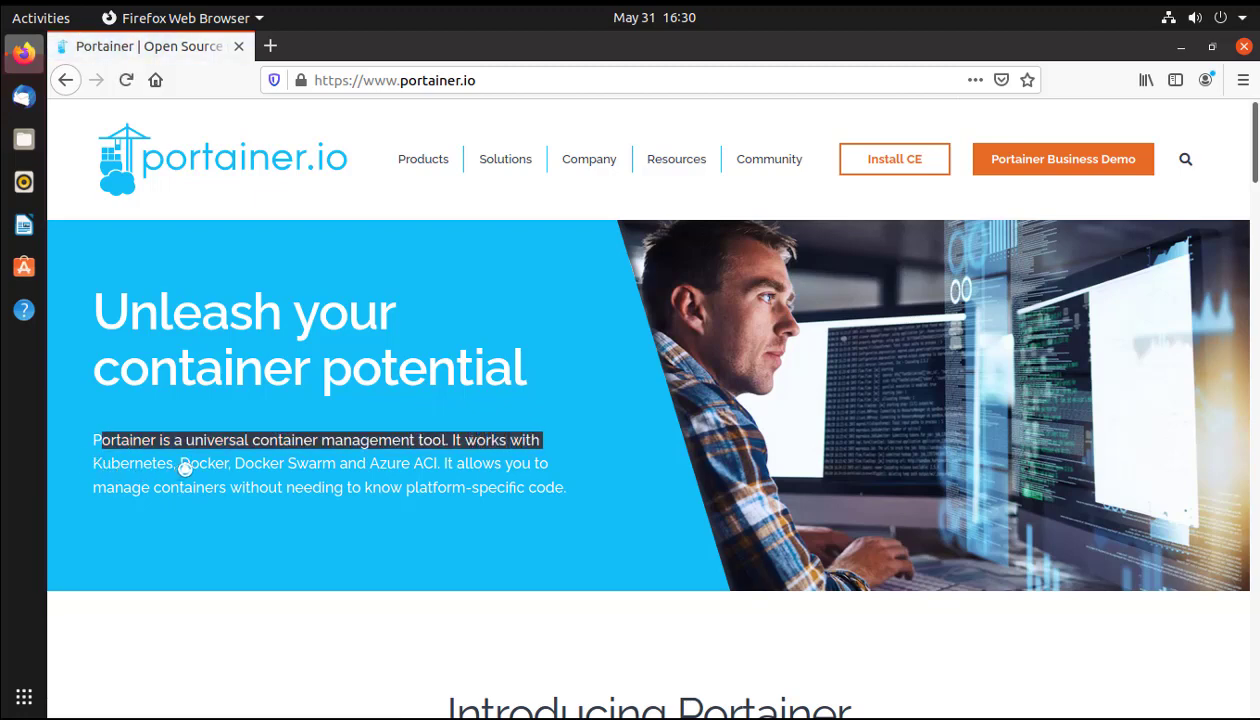
left_click_drag(180, 466, 552, 463)
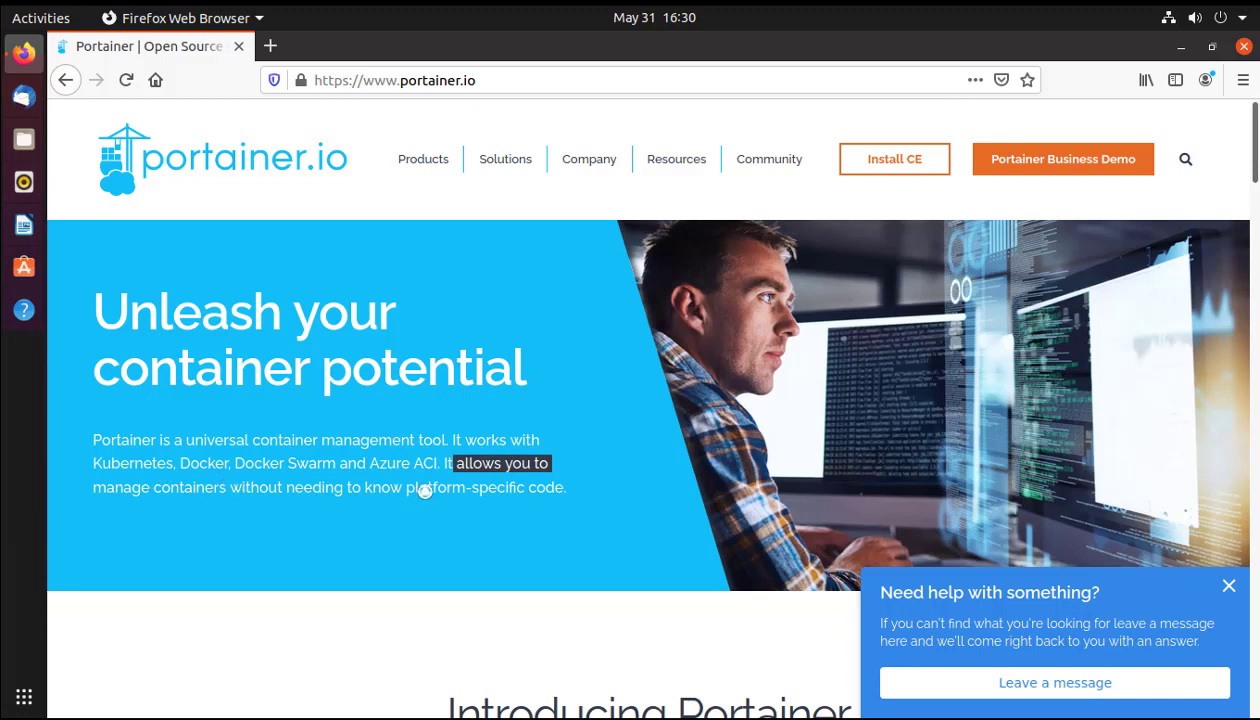
left_click_drag(425, 491, 627, 475)
left_click(620, 470)
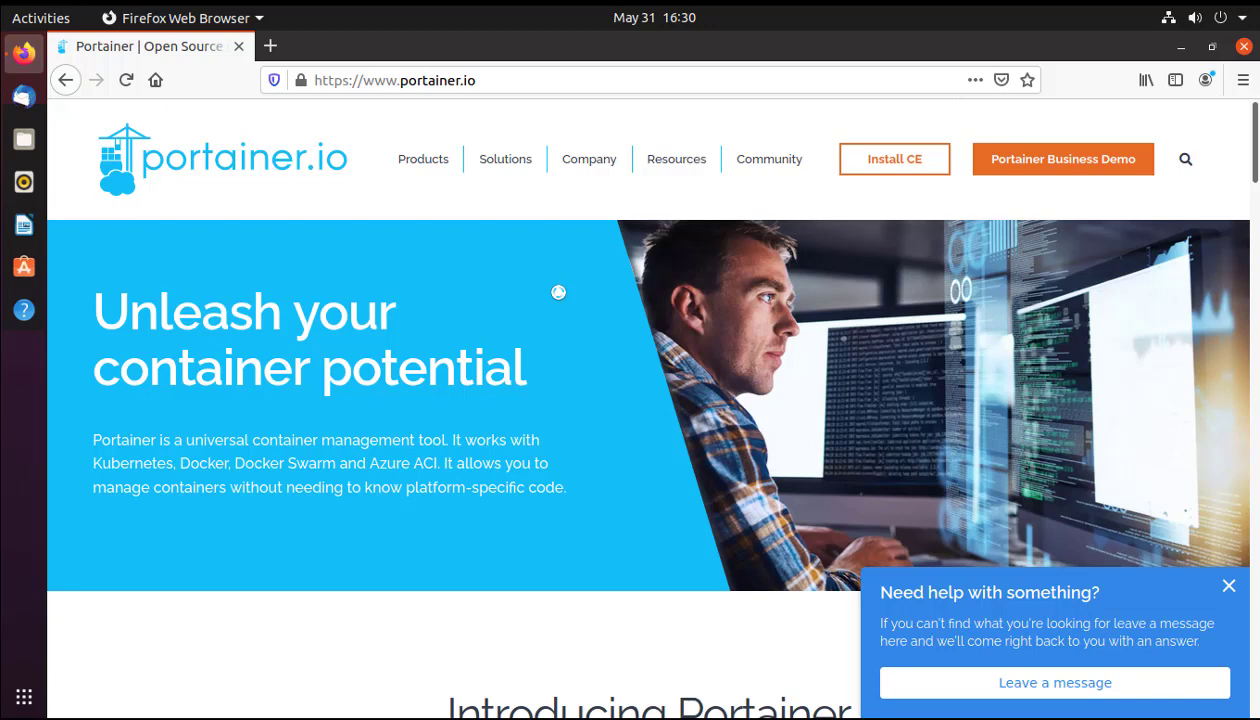
left_click(878, 168)
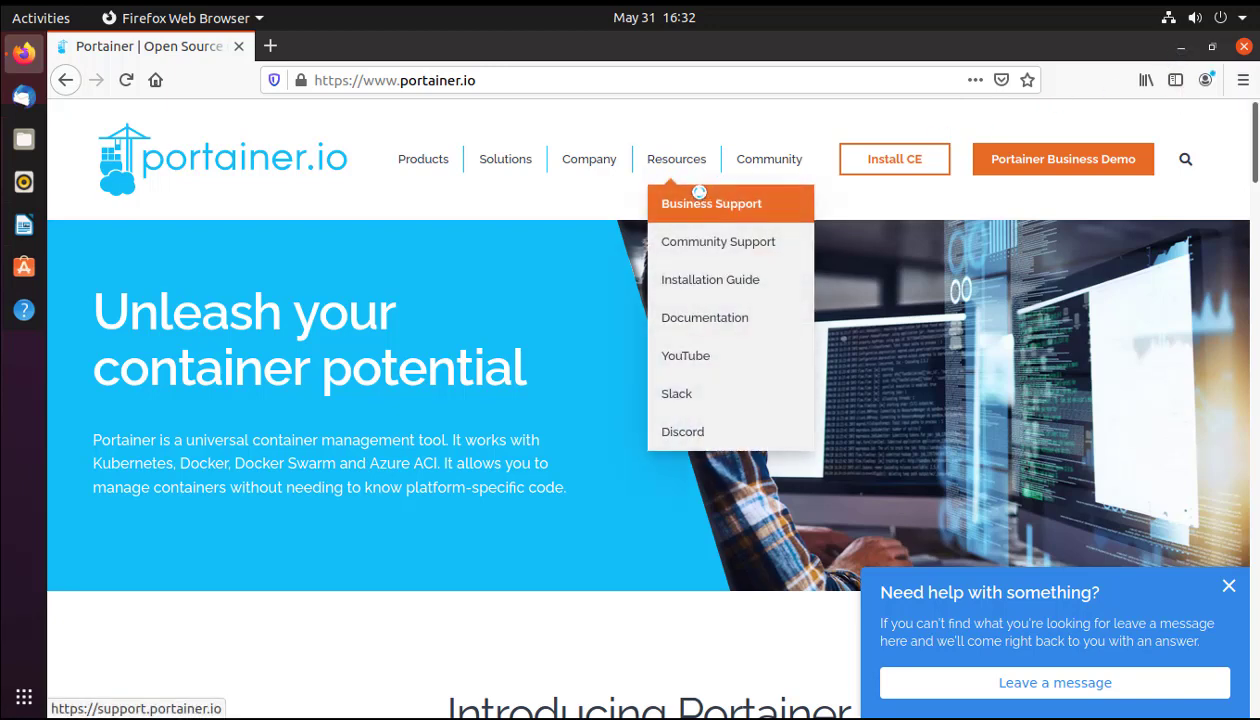
left_click(1180, 47)
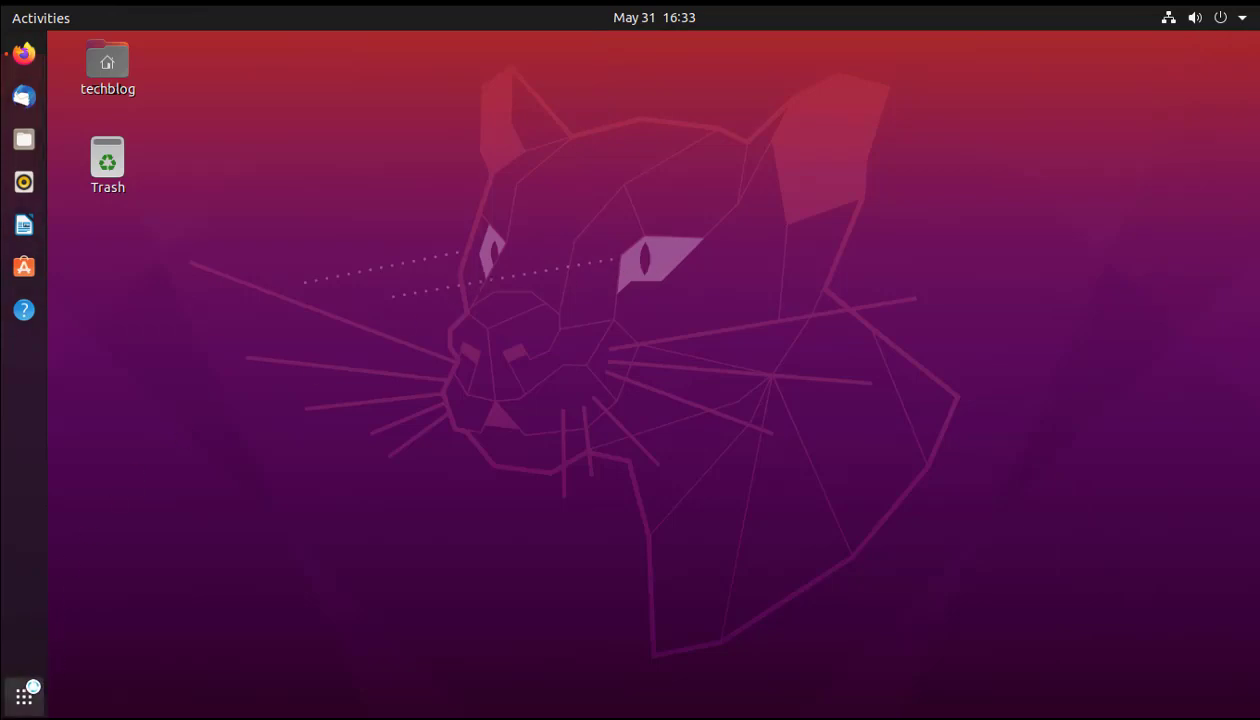
Launch Terminal from the application search, then bring up Firefox's Proxmox VE window.
left_click(24, 697)
type("te")
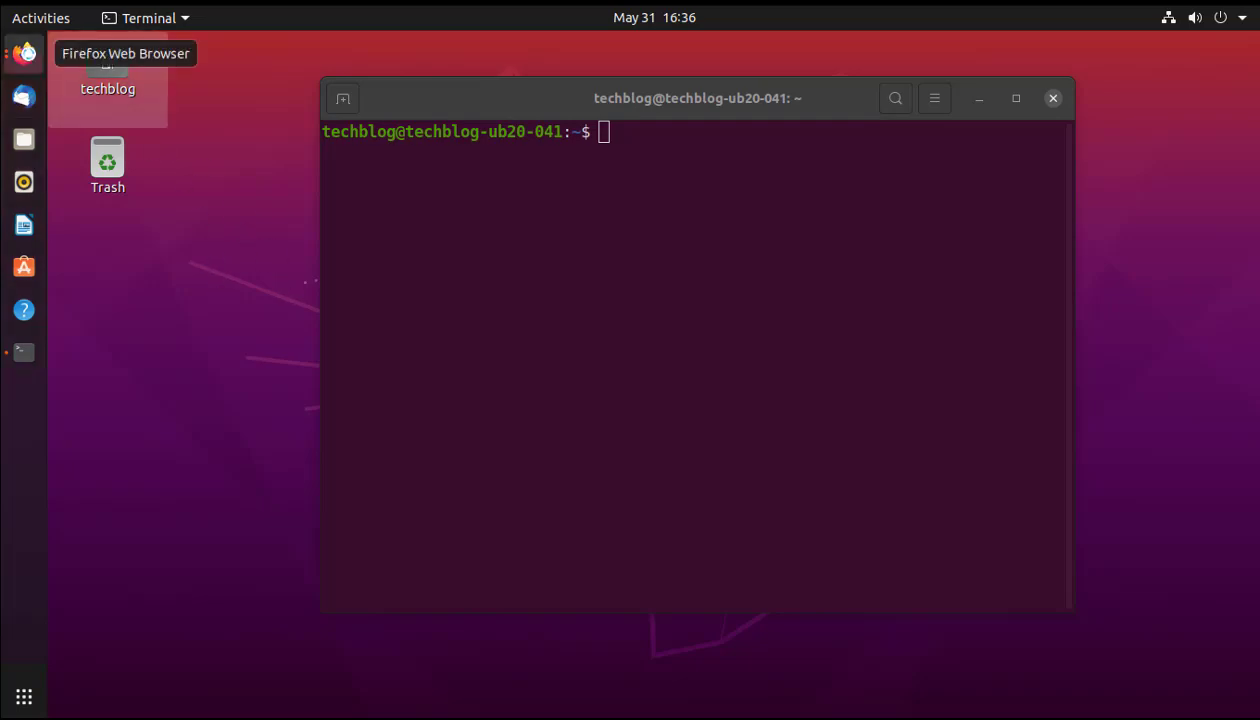
left_click(24, 53)
left_click(24, 53)
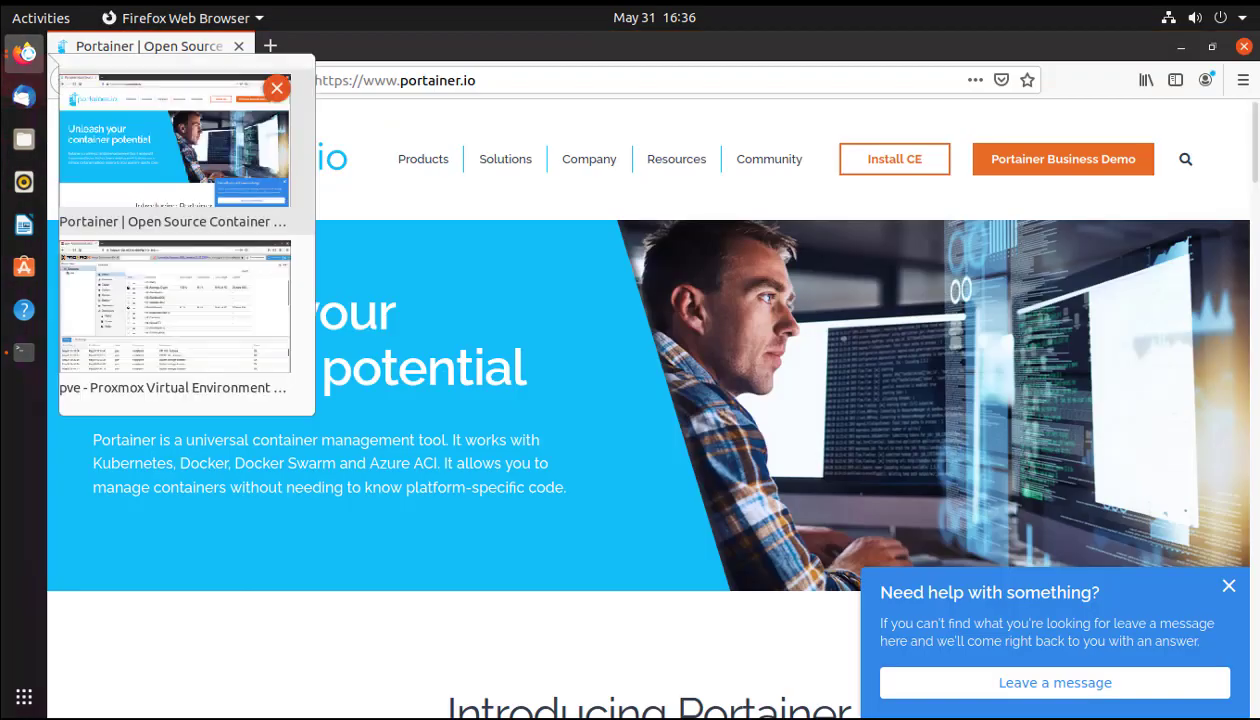
left_click(180, 320)
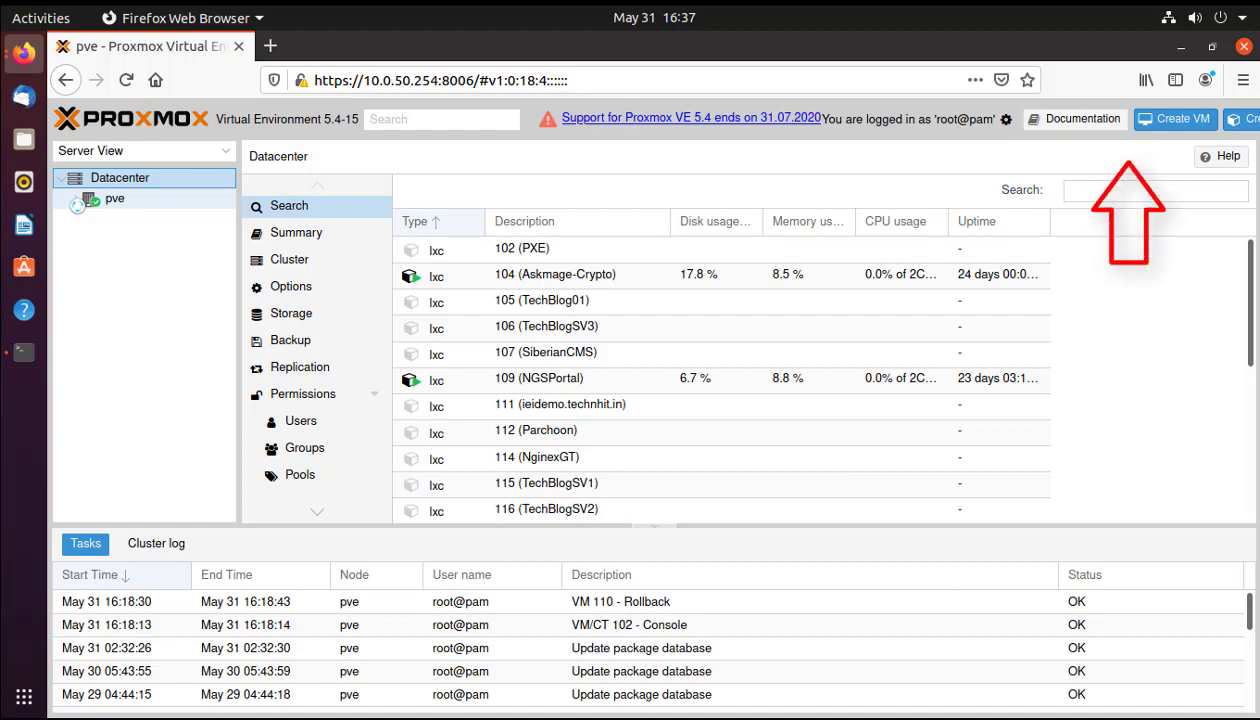
Expand the pve node in Proxmox and open virtual machine 110 (TechBlogSV4).
left_click(76, 201)
scroll(150, 330, "down", 3)
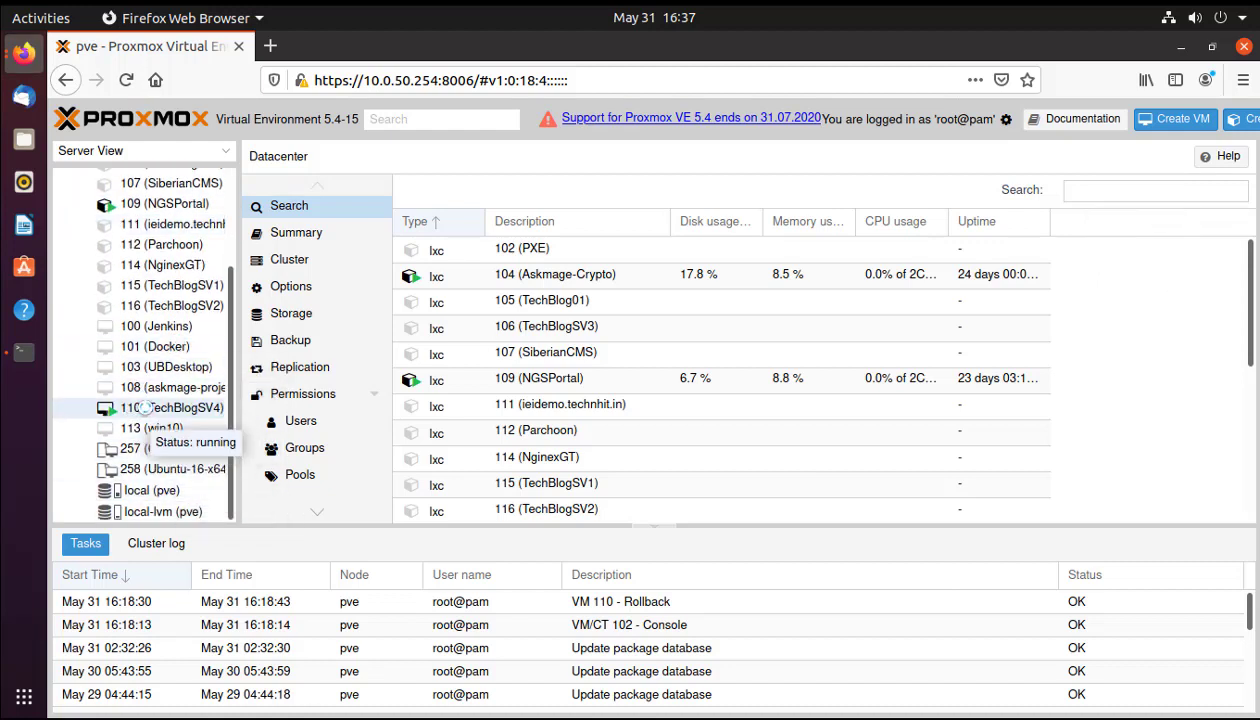
left_click(145, 407)
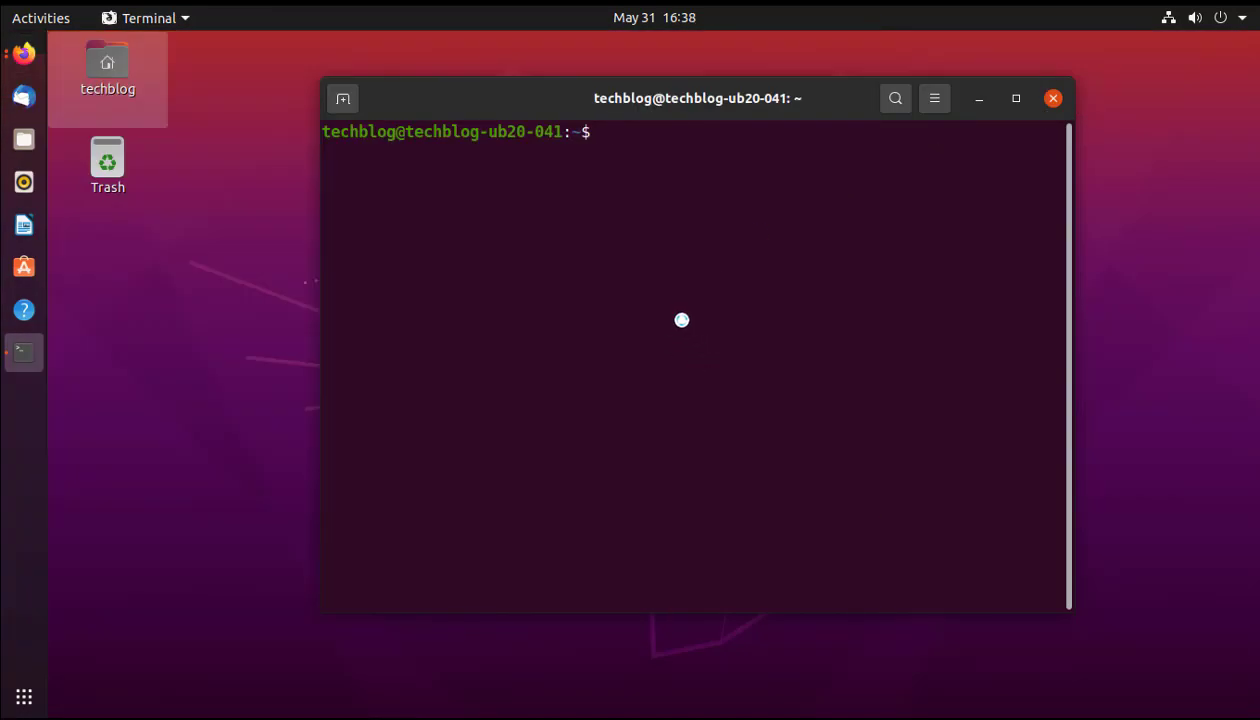
SSH to 10.0.50.58 as techblog, accepting the host key with yes and entering the password.
type("ssh techblog")
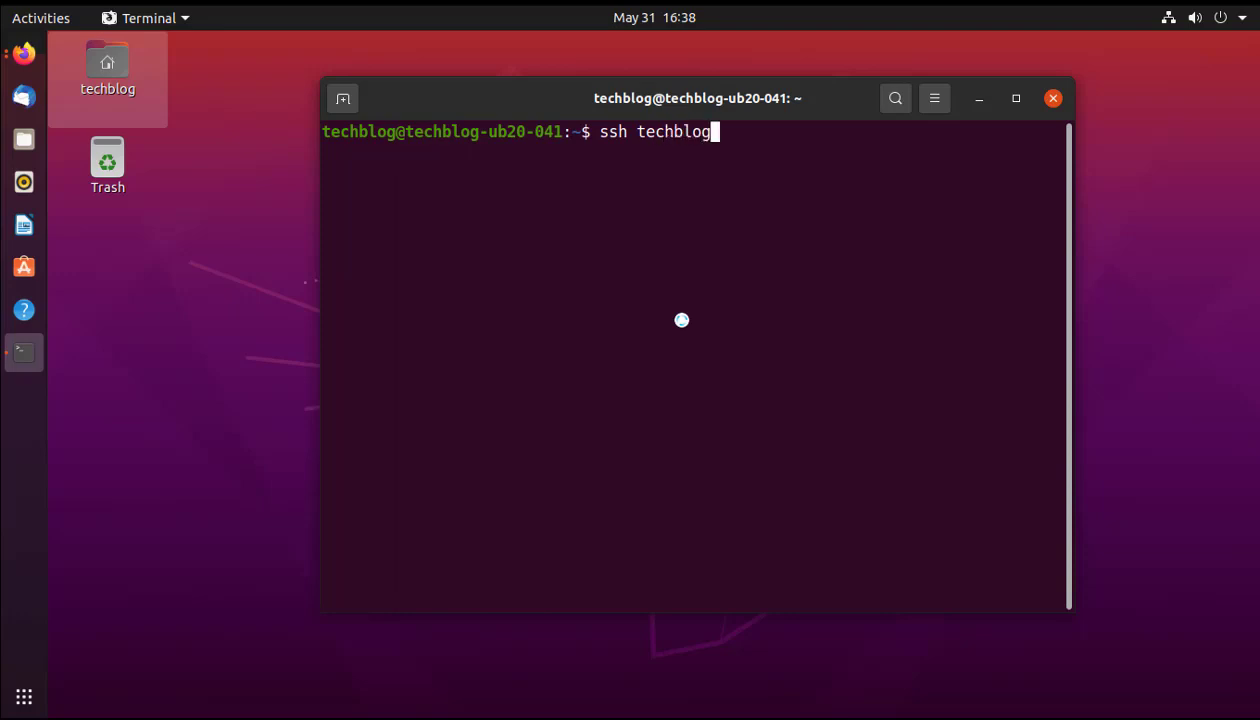
type("@10.0.50.58")
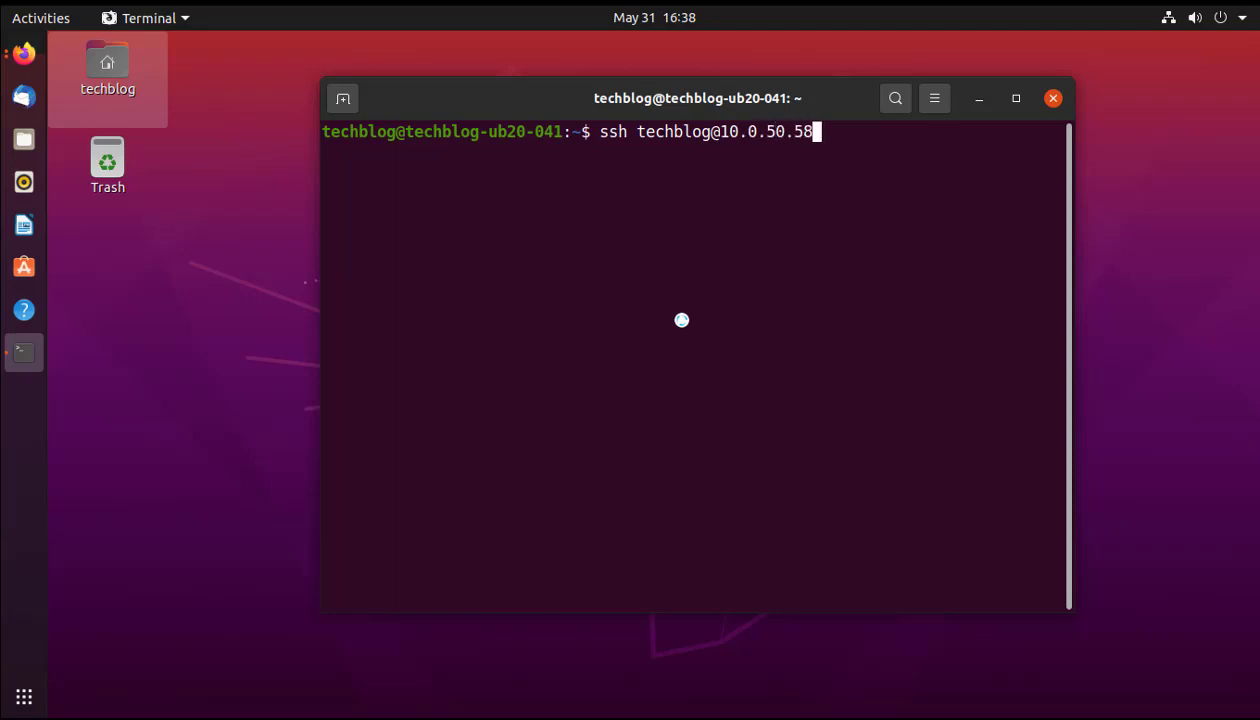
key("Return")
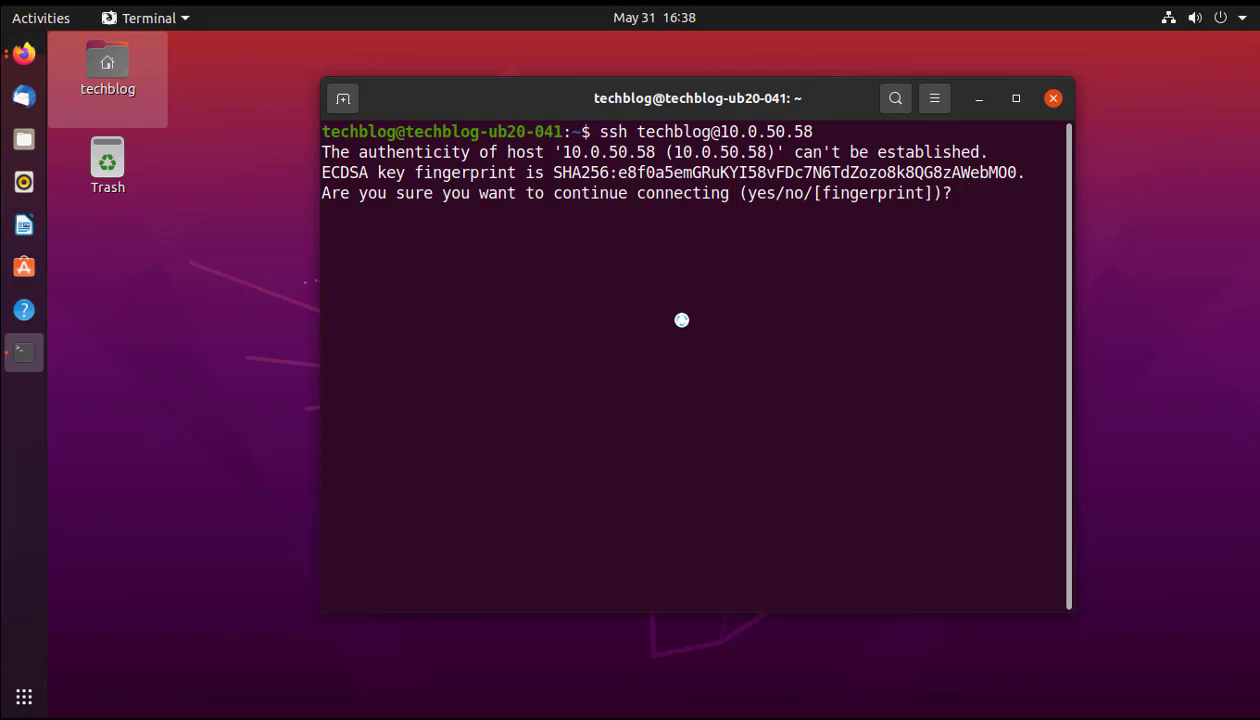
type("yes")
key("Return")
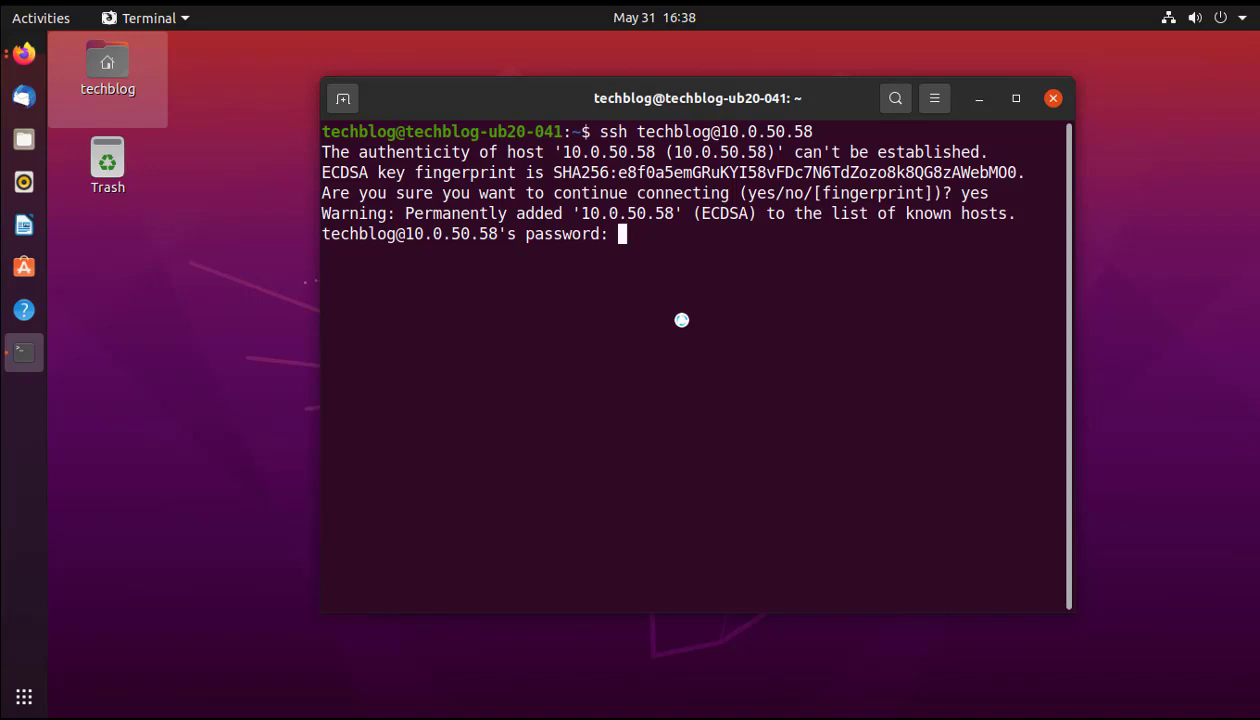
key("Return")
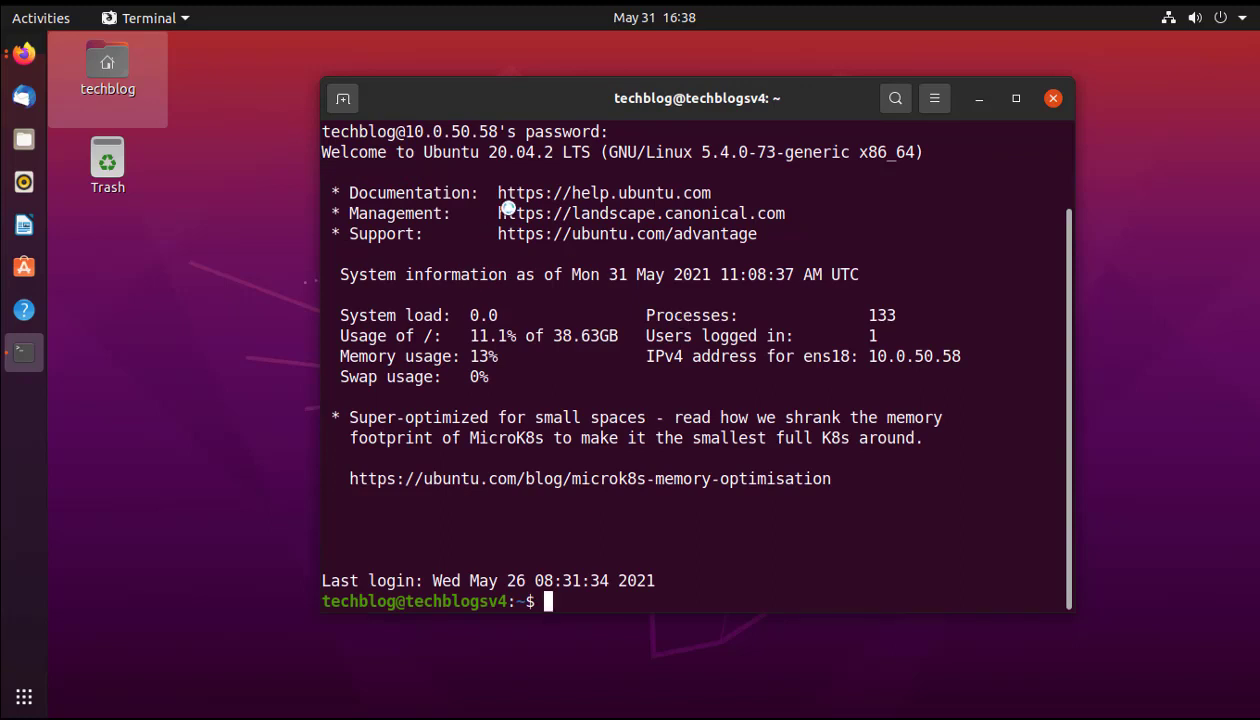
left_click_drag(488, 152, 844, 174)
Enlarge the terminal window, move it up-left, and clear the welcome banner with Ctrl+L.
left_click(775, 557)
left_click_drag(1062, 619, 1164, 659)
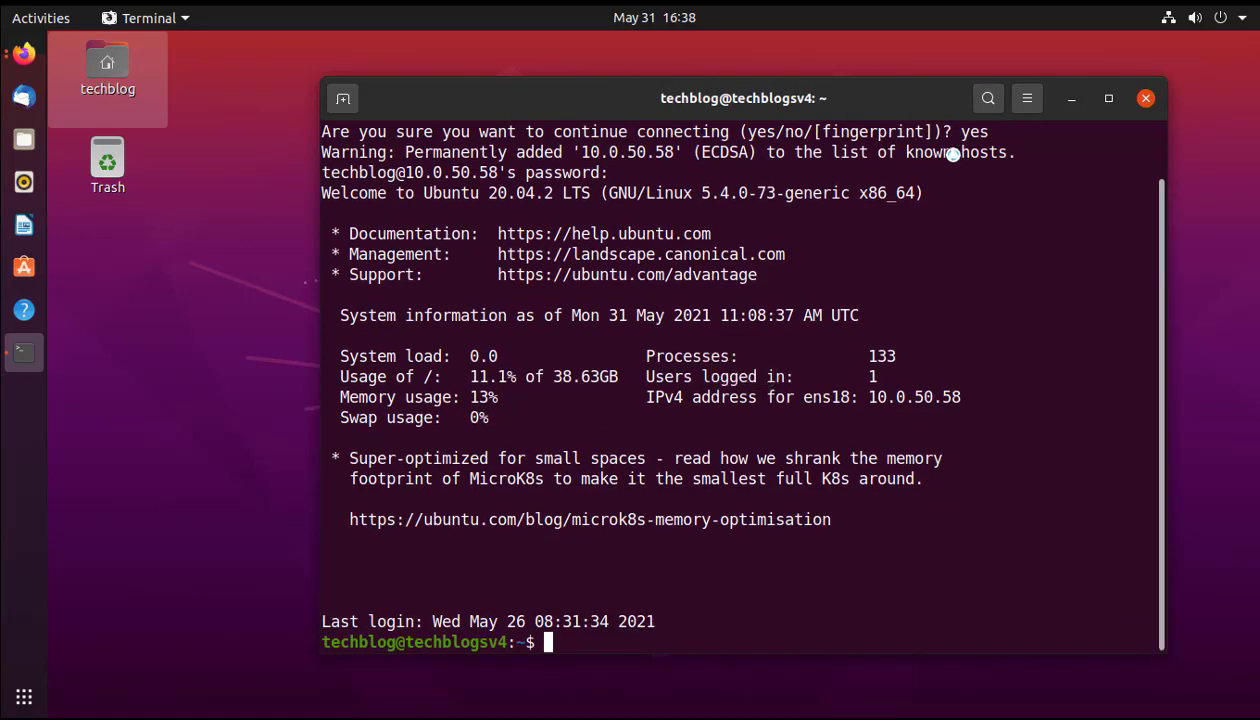
left_click_drag(908, 110, 817, 75)
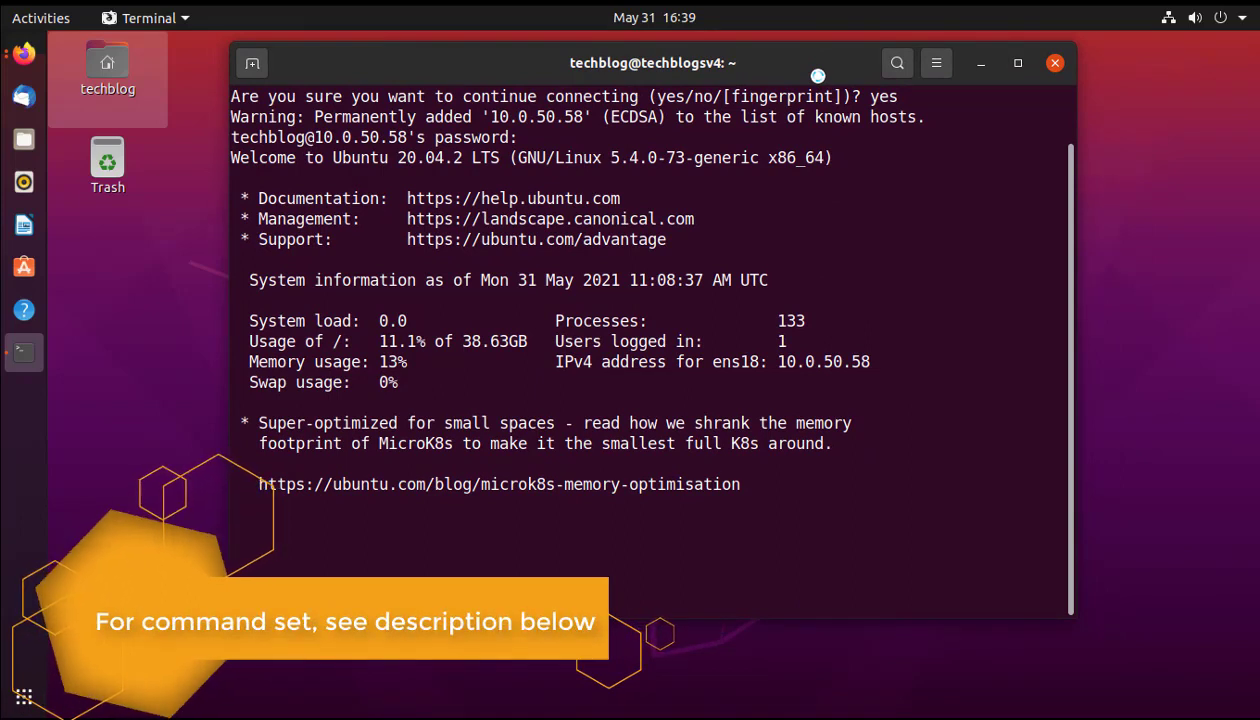
key("ctrl+l")
key("Return")
key("Return")
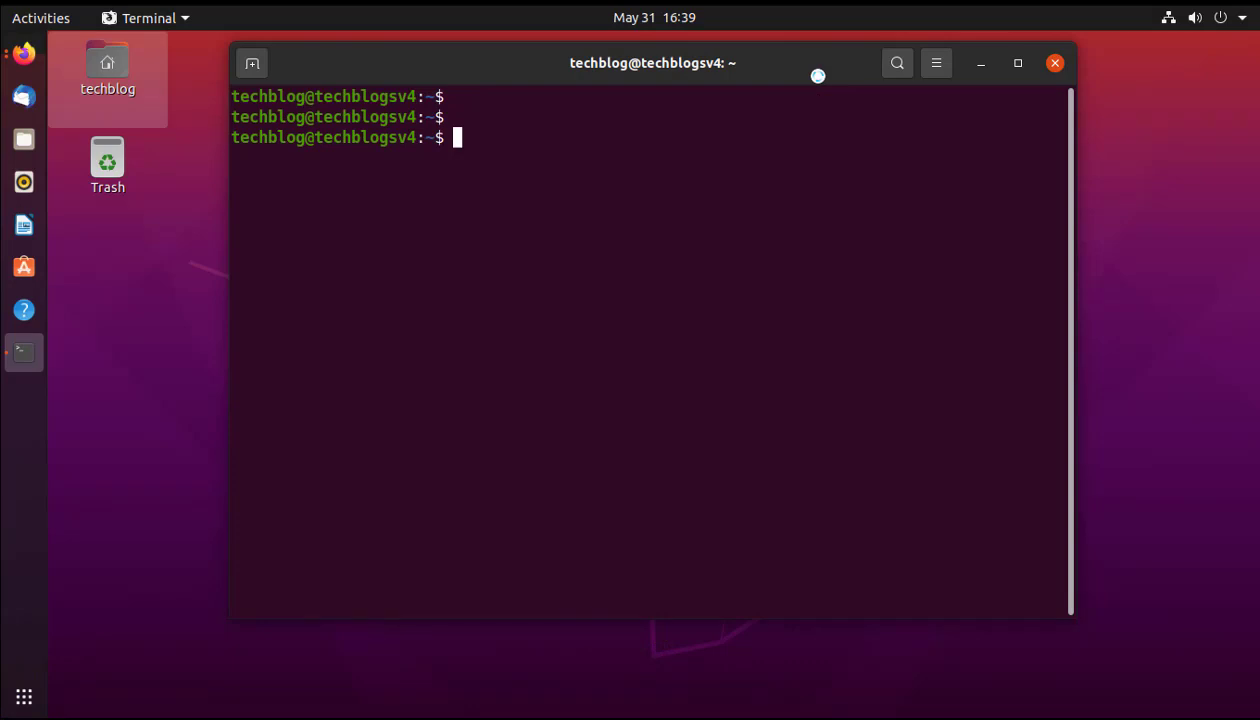
Run sudo apt update with the sudo password, then clear the screen.
type("sudo apt")
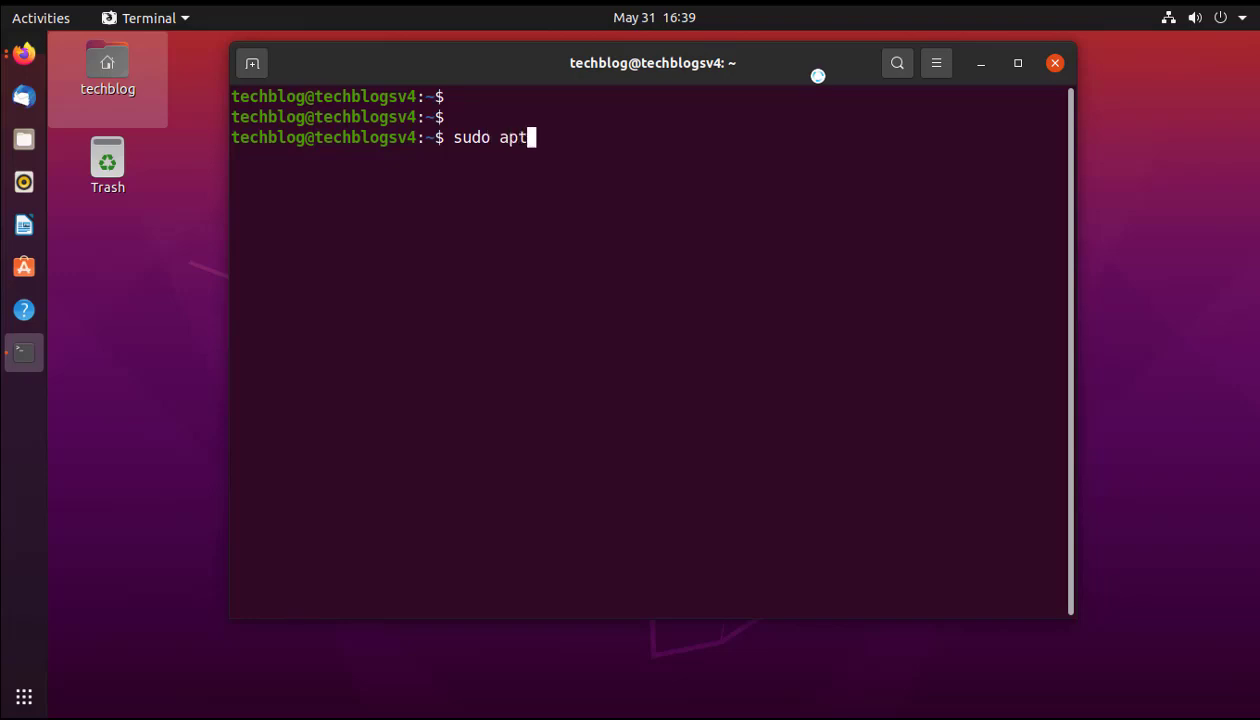
type(" update")
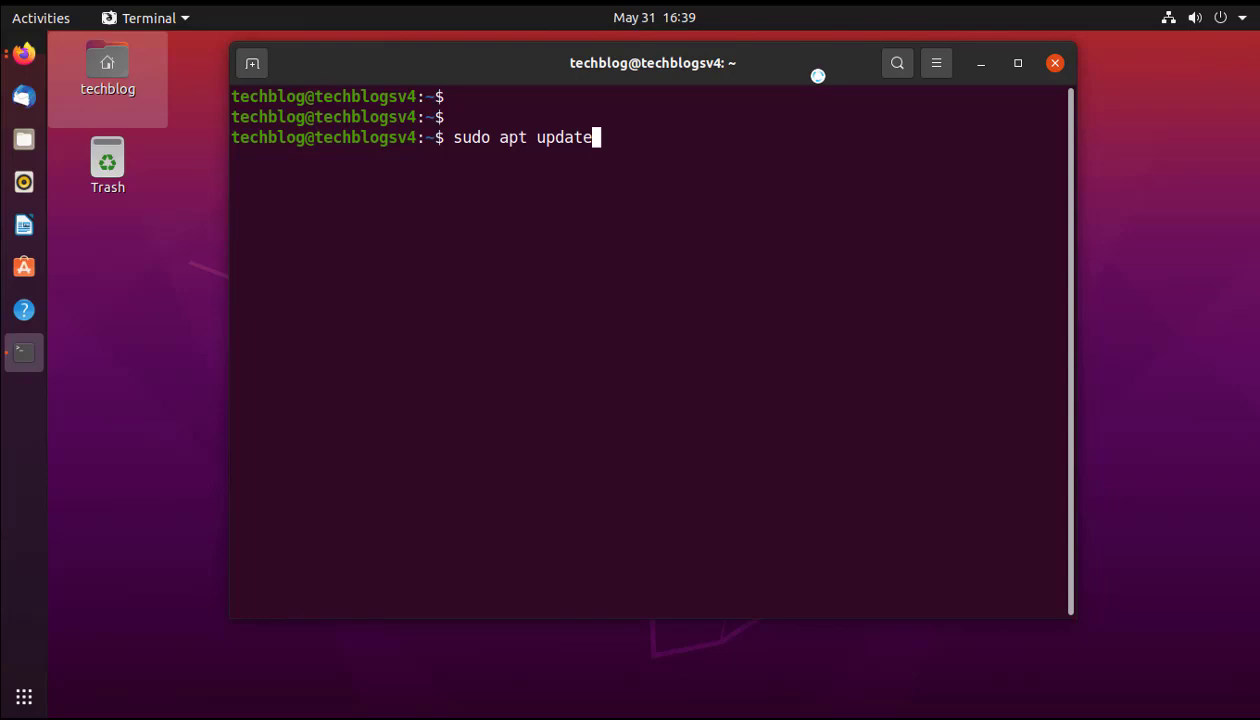
key("Return")
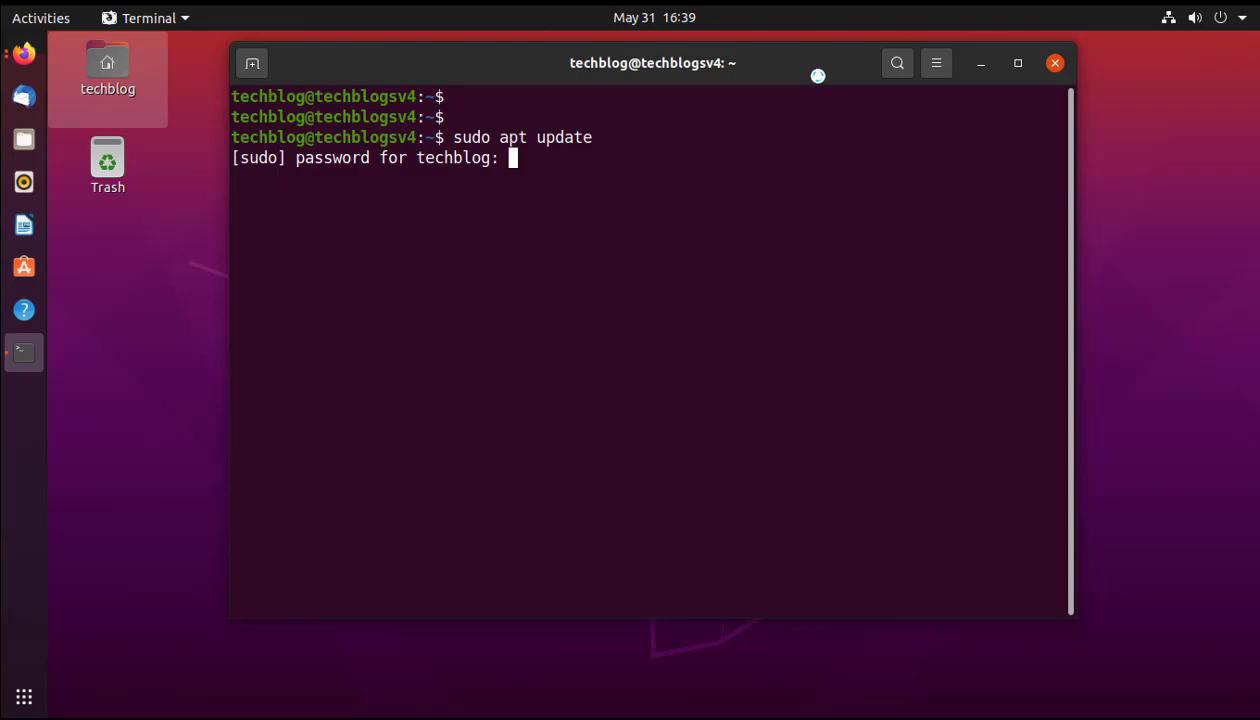
key("Return")
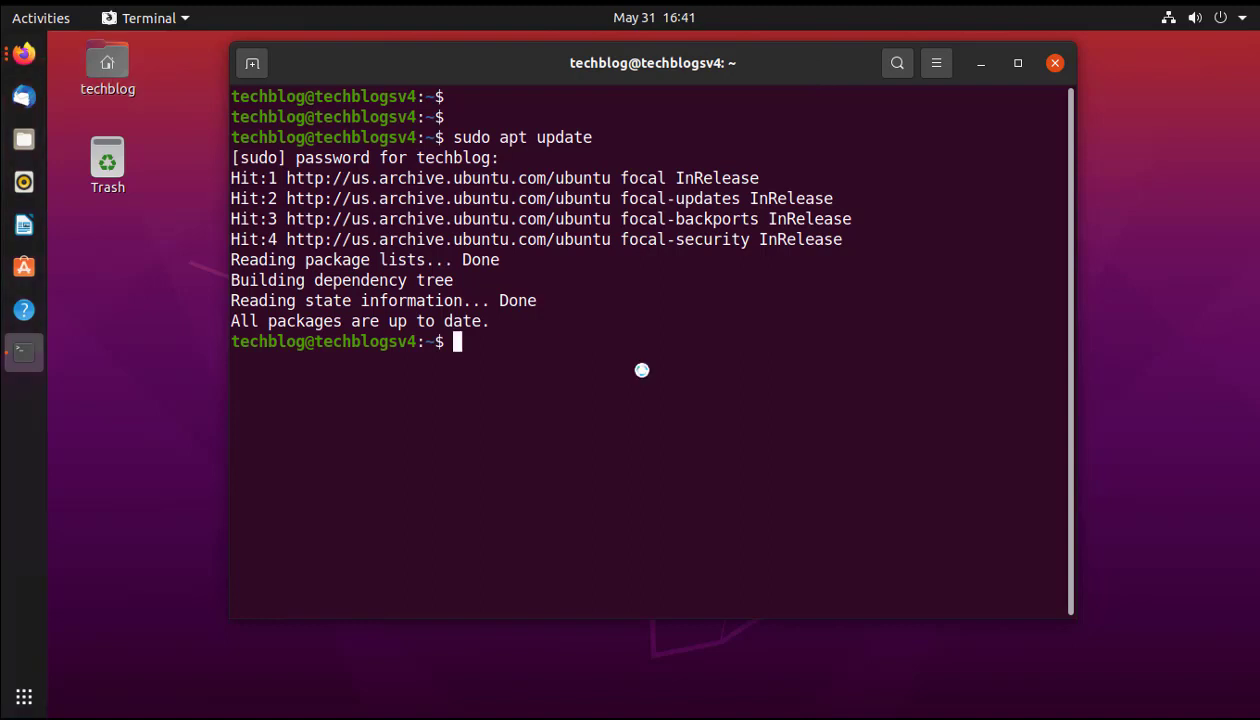
type("clear")
key("Return")
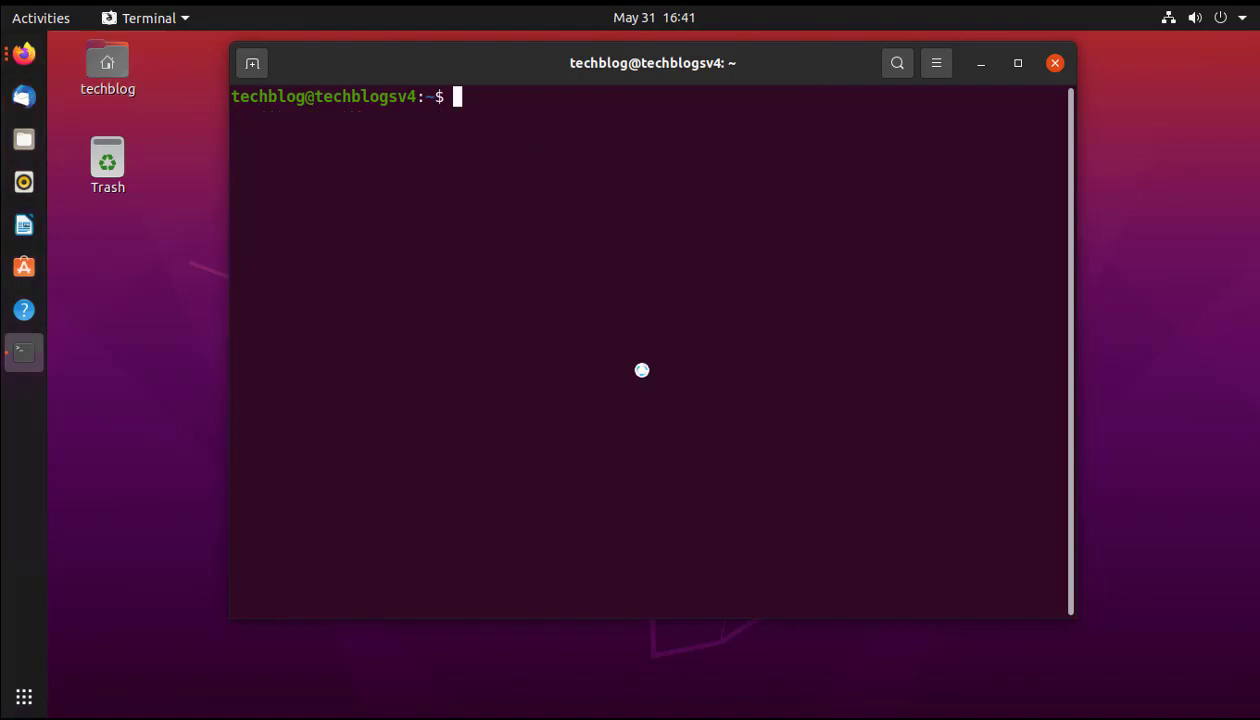
Install apt-transport-https, ca-certificates, curl, gnupg-agent and software-properties-common via apt-get, answering y, then clear.
key("Return")
key("Return")
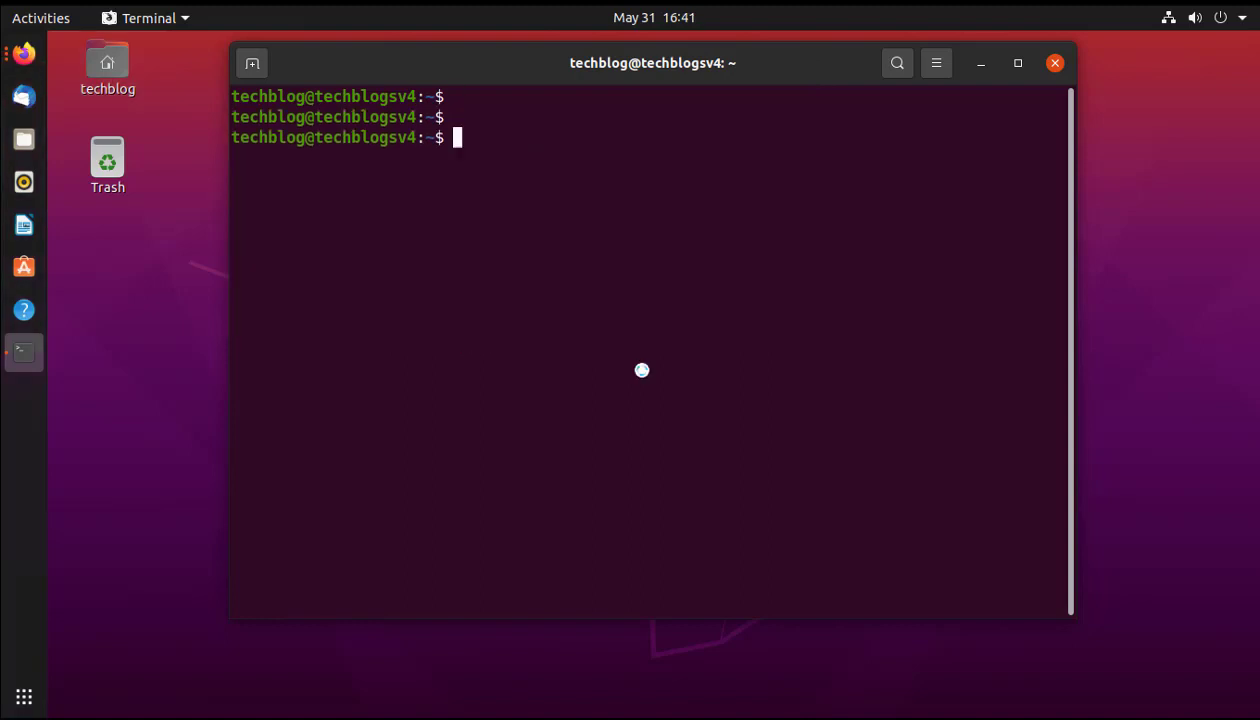
key("Return")
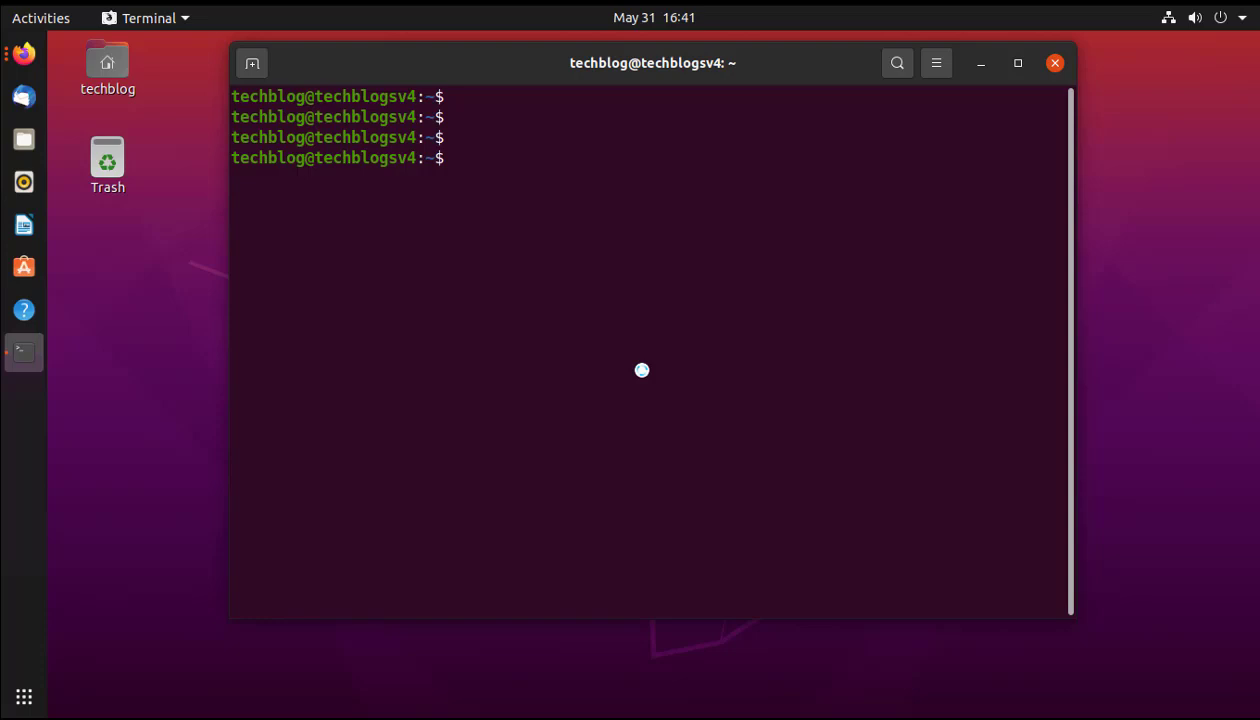
type("sudo apt-get install apt-transport-https ca-certificates curl gnupg-agent software-properties-common")
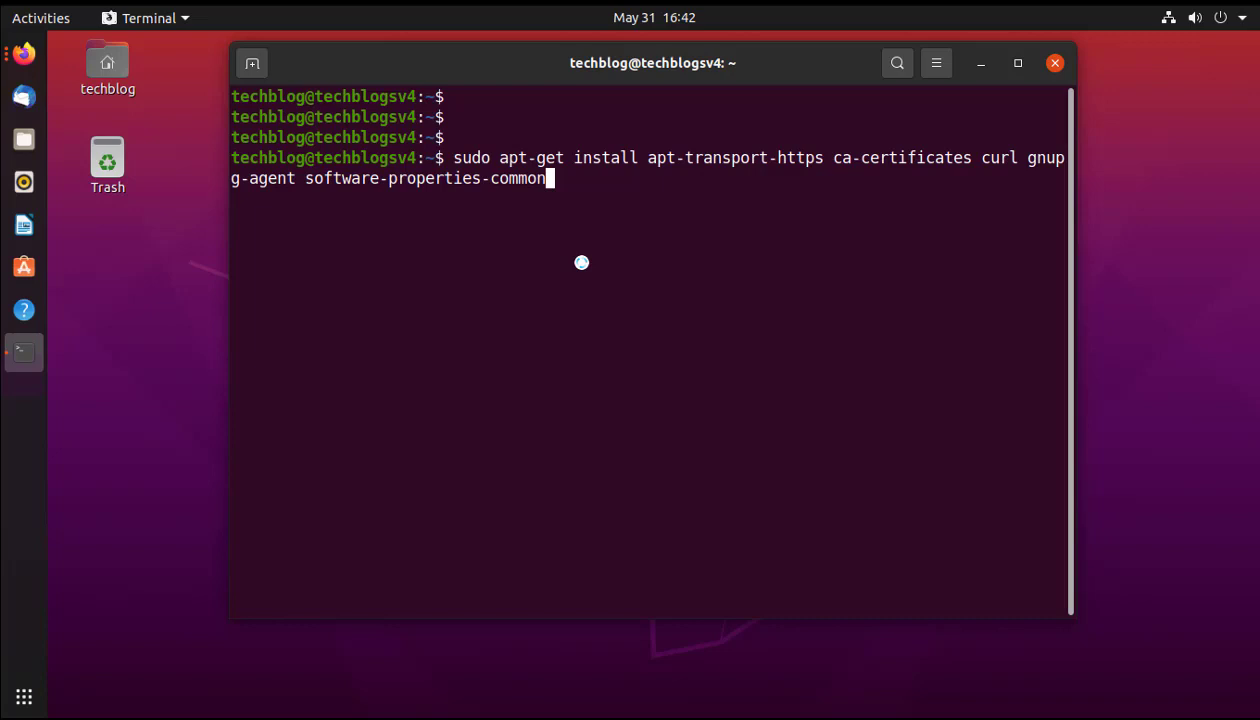
key("Return")
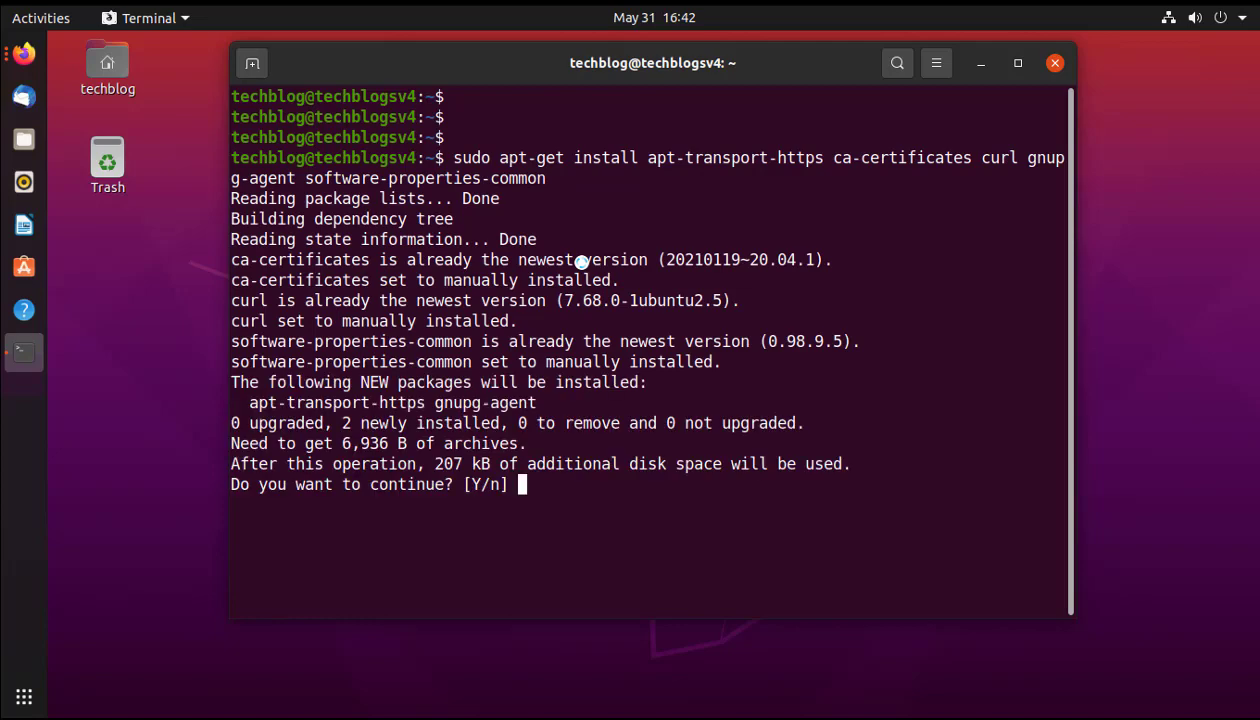
type("y")
key("Return")
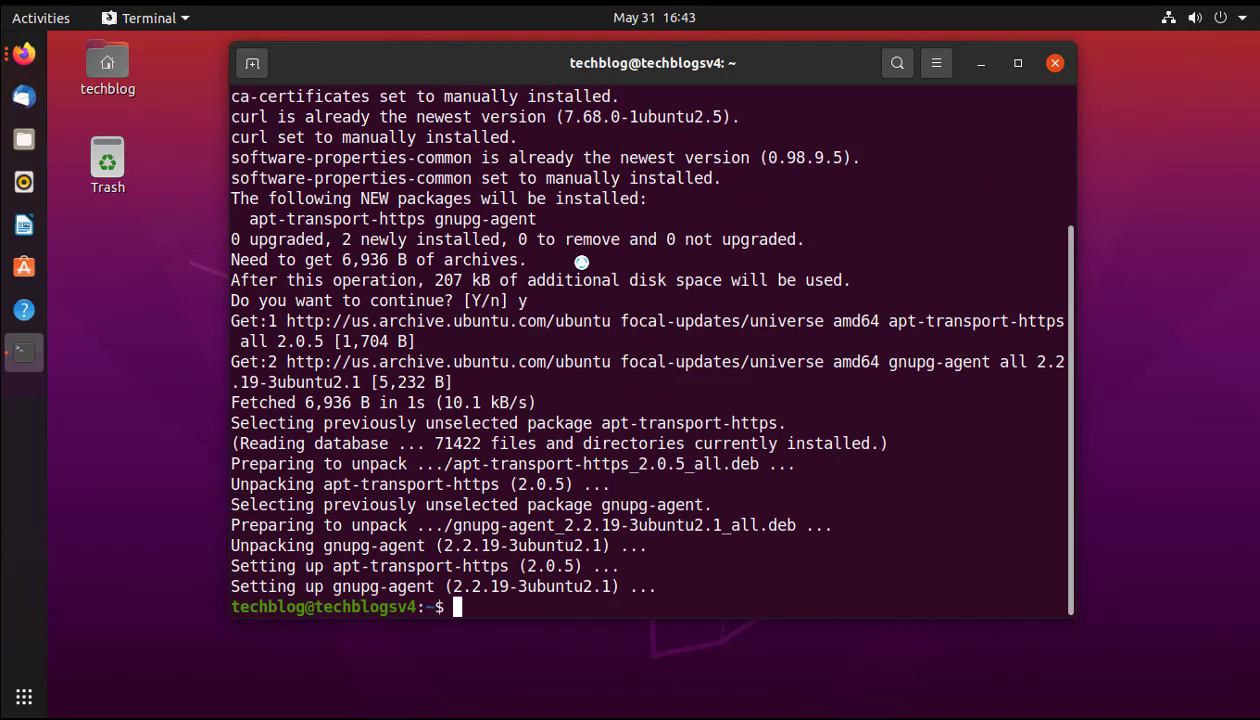
type("clear")
key("Return")
key("Return")
key("Return")
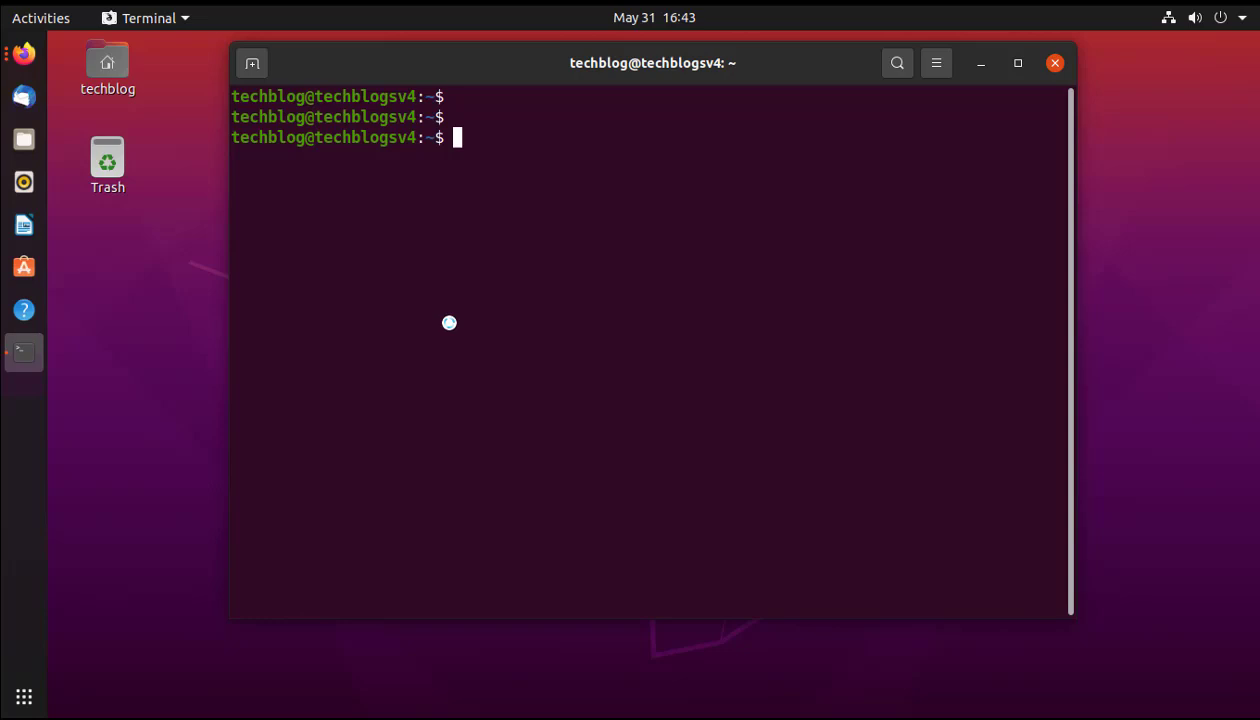
Pipe Docker's GPG key from download.docker.com into sudo apt-key add, then clear the screen.
type("curl -fsSL https://download.docker.com/linux/ubuntu/gpg | sudo apt-key add -")
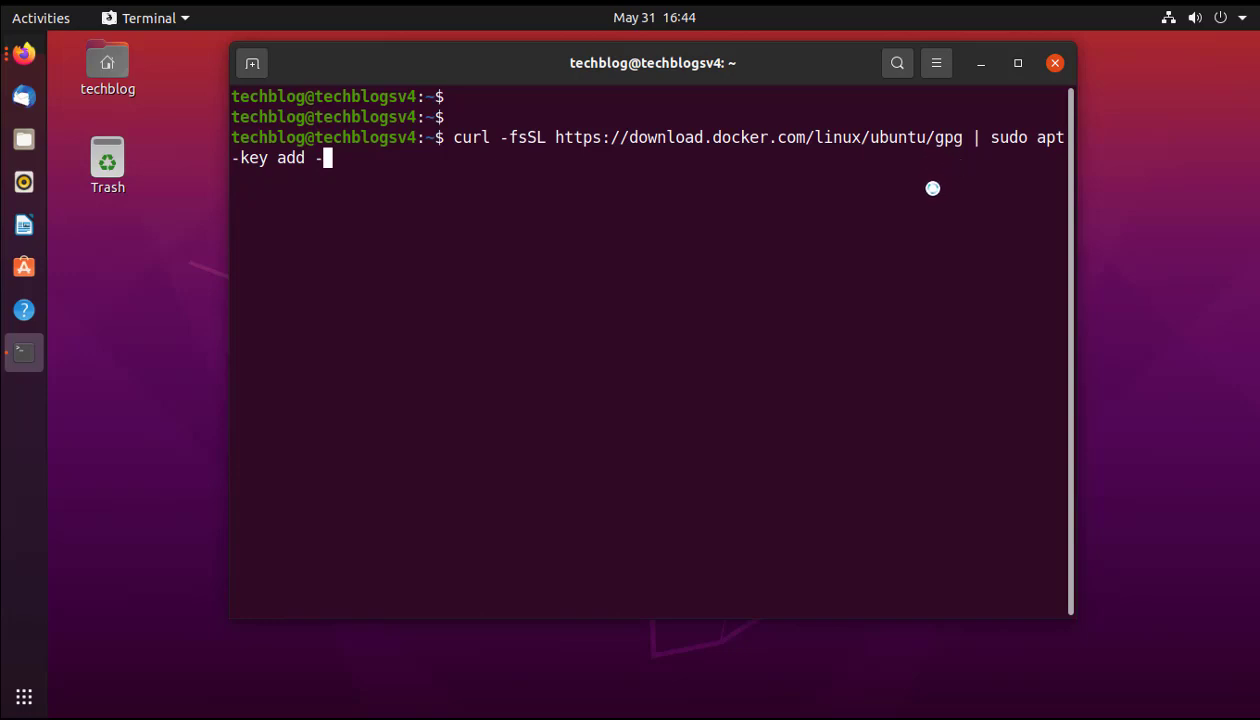
key("Return")
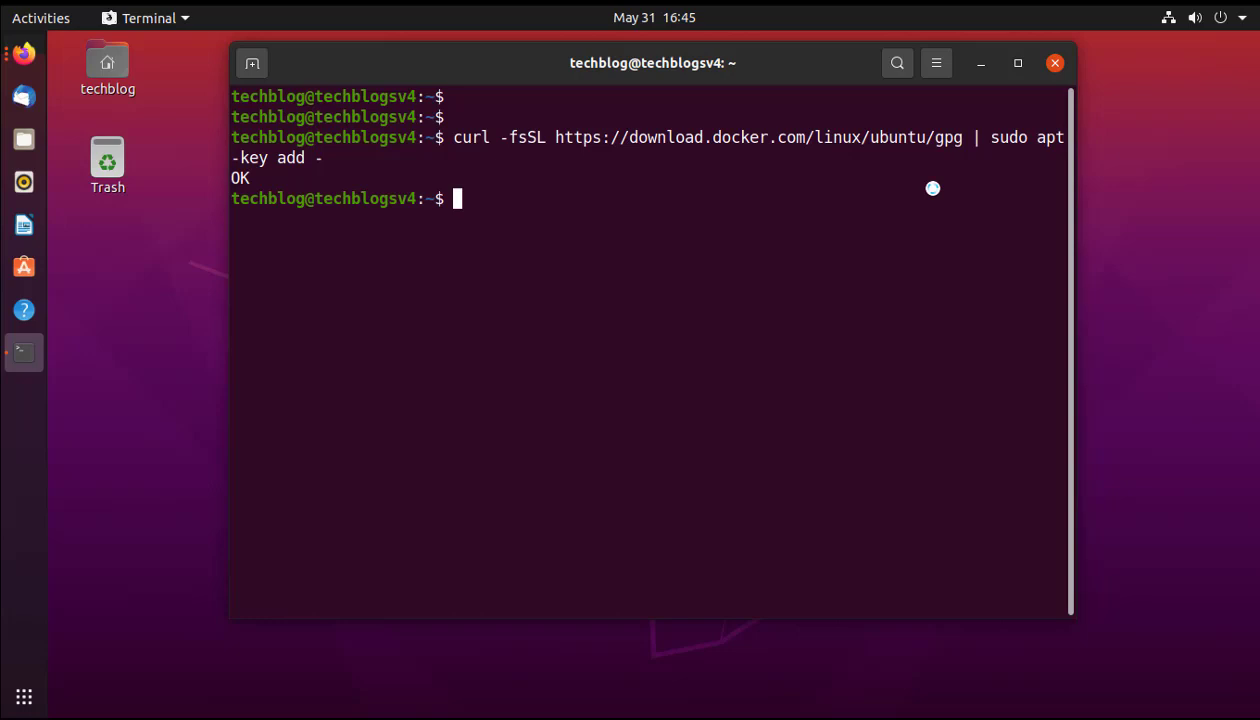
type("clear")
key("Return")
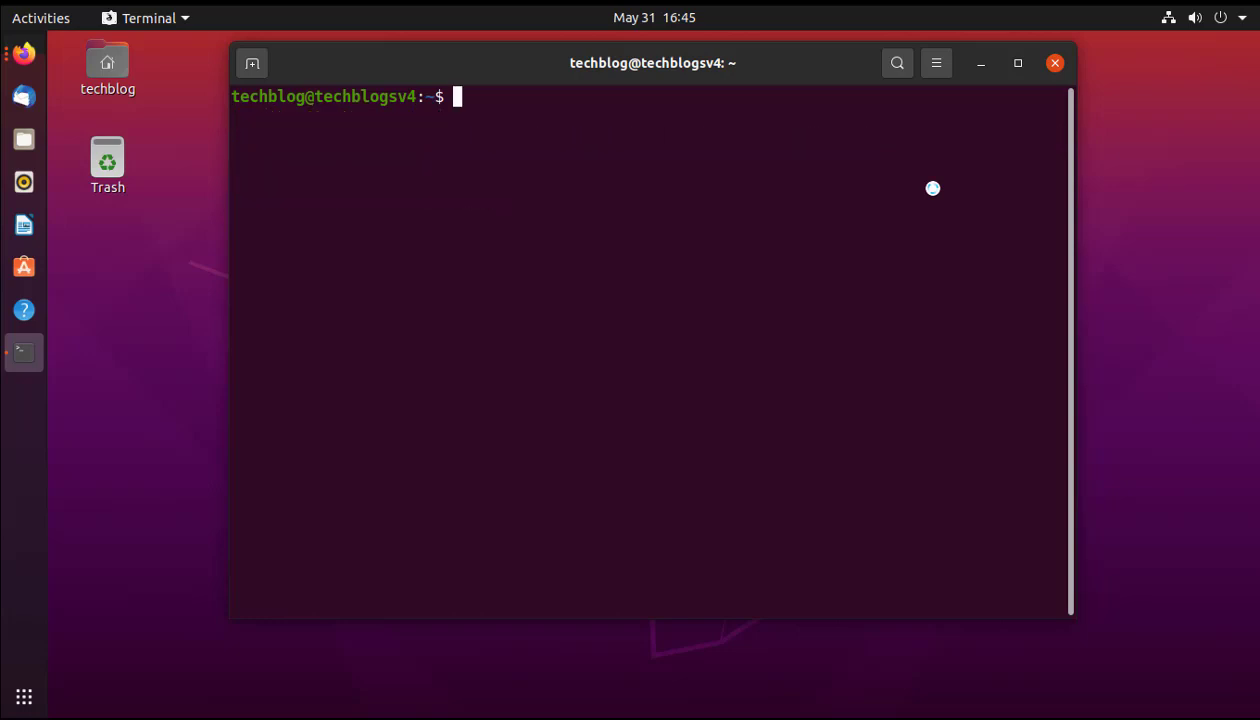
key("Return")
key("Return")
key("Return")
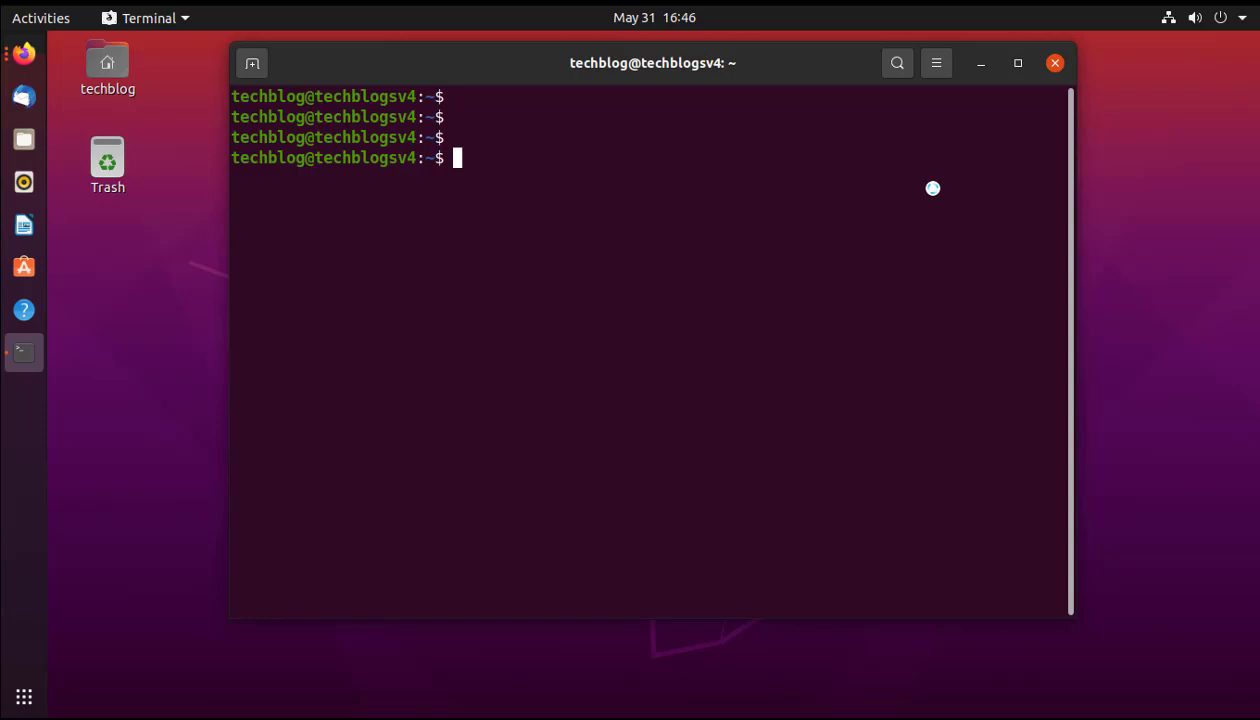
Add Docker's stable amd64 apt repository from download.docker.com for this Ubuntu release, then clear the screen.
type("sudo add-apt-repository \"deb [arch=amd64] https://download.docker.com/linux/ubuntu $(lsb_release -cs) stable\"")
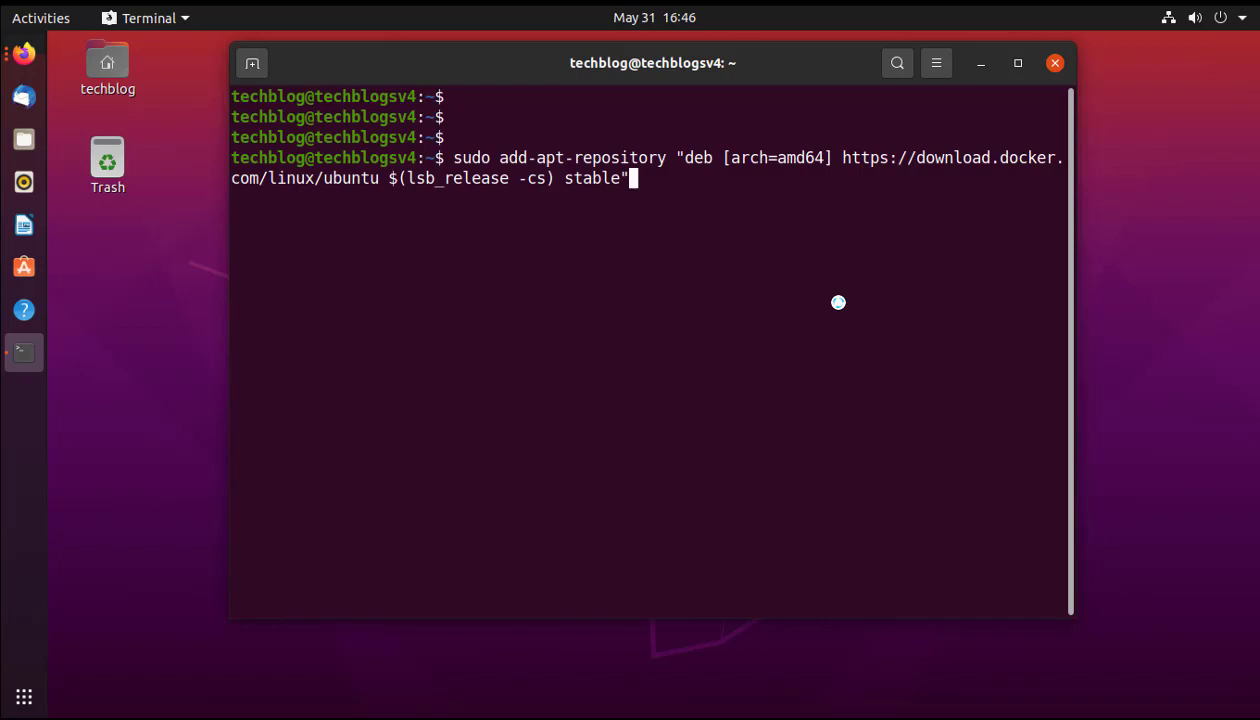
key("Return")
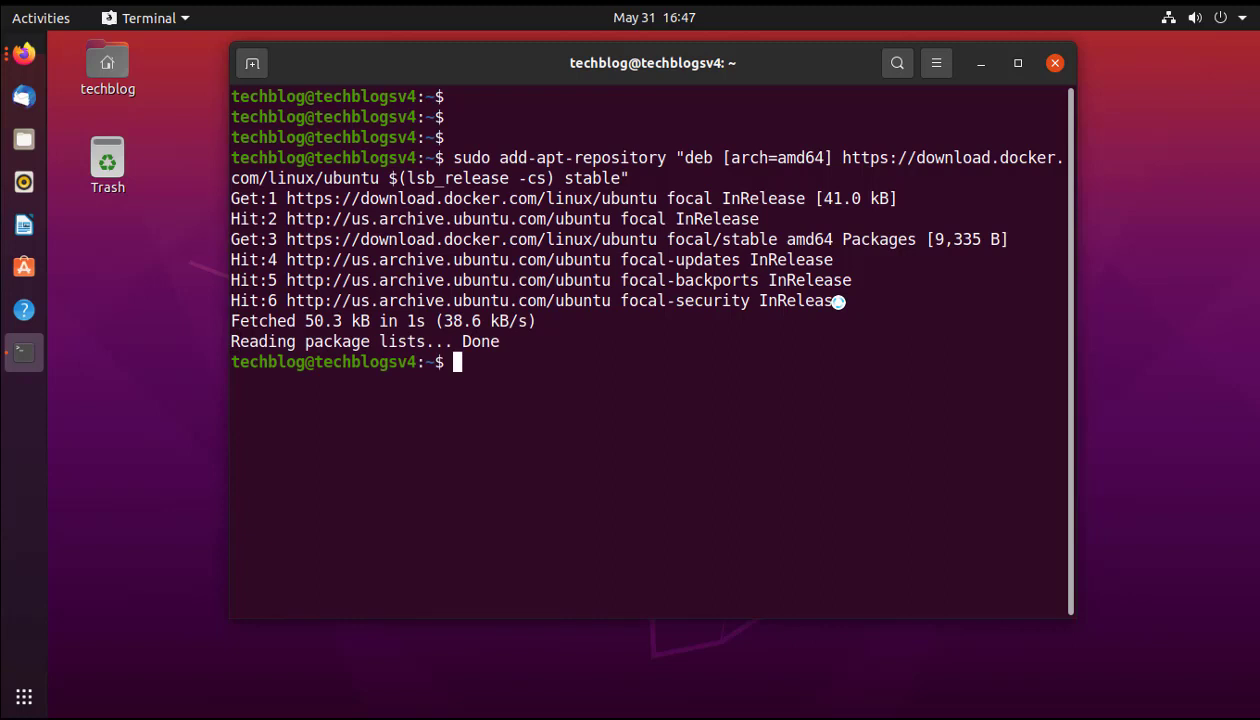
type("clear")
key("Return")
key("Return")
key("Return")
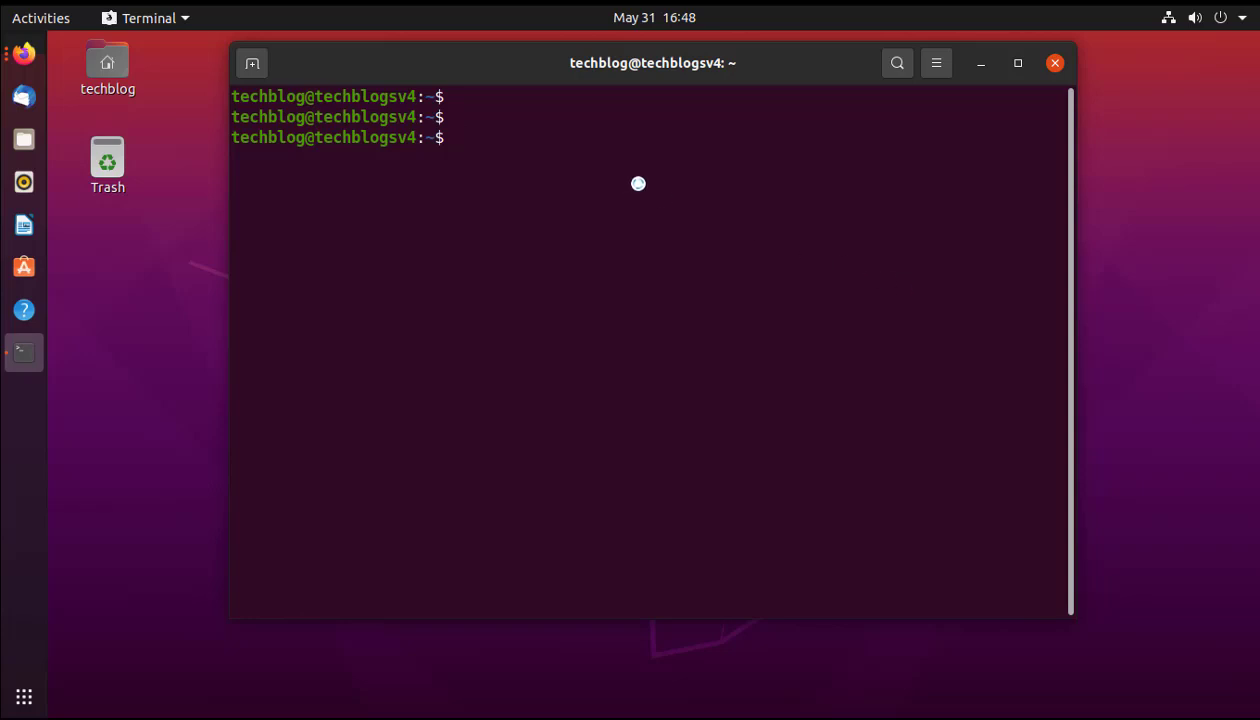
Install docker-ce, docker-ce-cli and containerd.io with apt-get, confirming with y, then clear the screen.
type("sudo apt-get install docker-ce docker-ce-cli containerd.io")
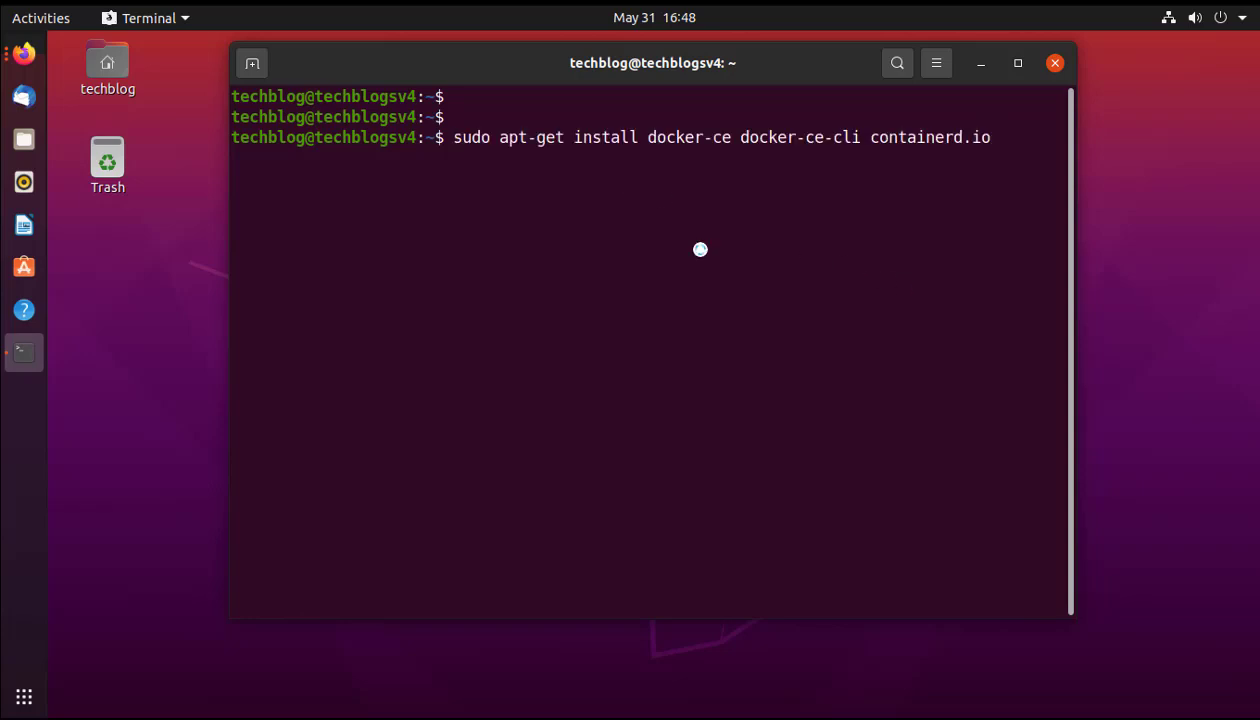
left_click_drag(654, 138, 977, 130)
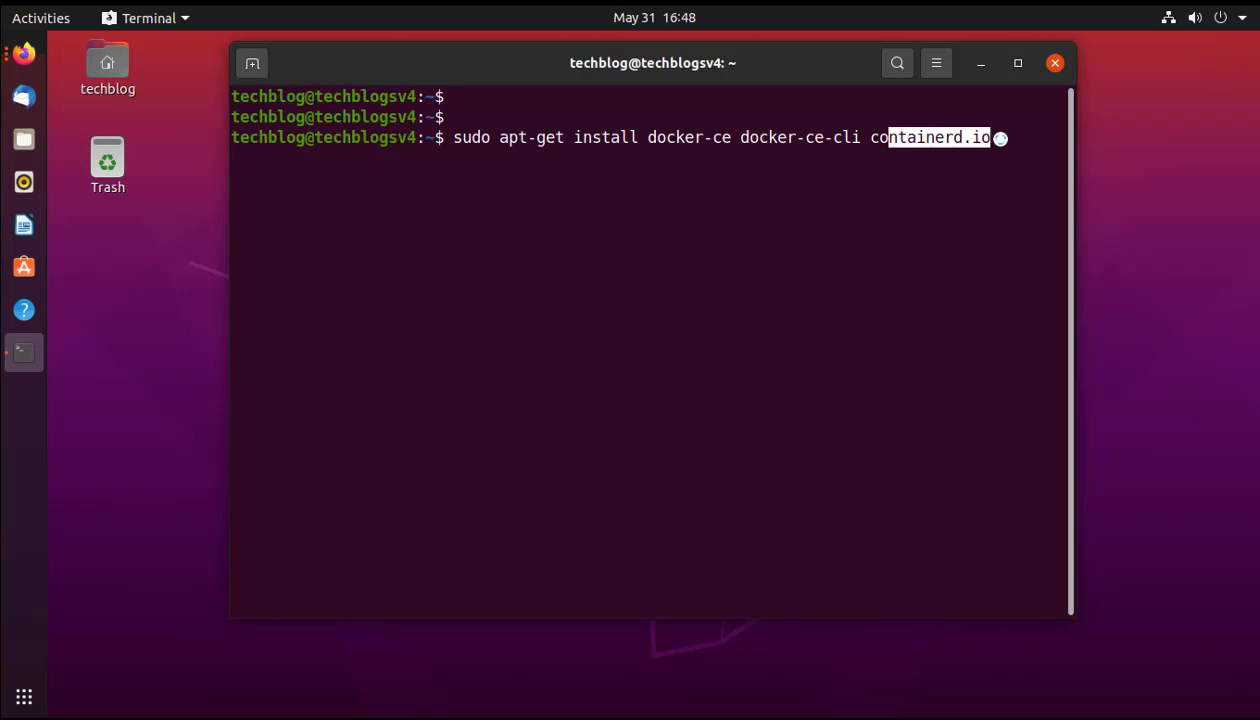
left_click(998, 135)
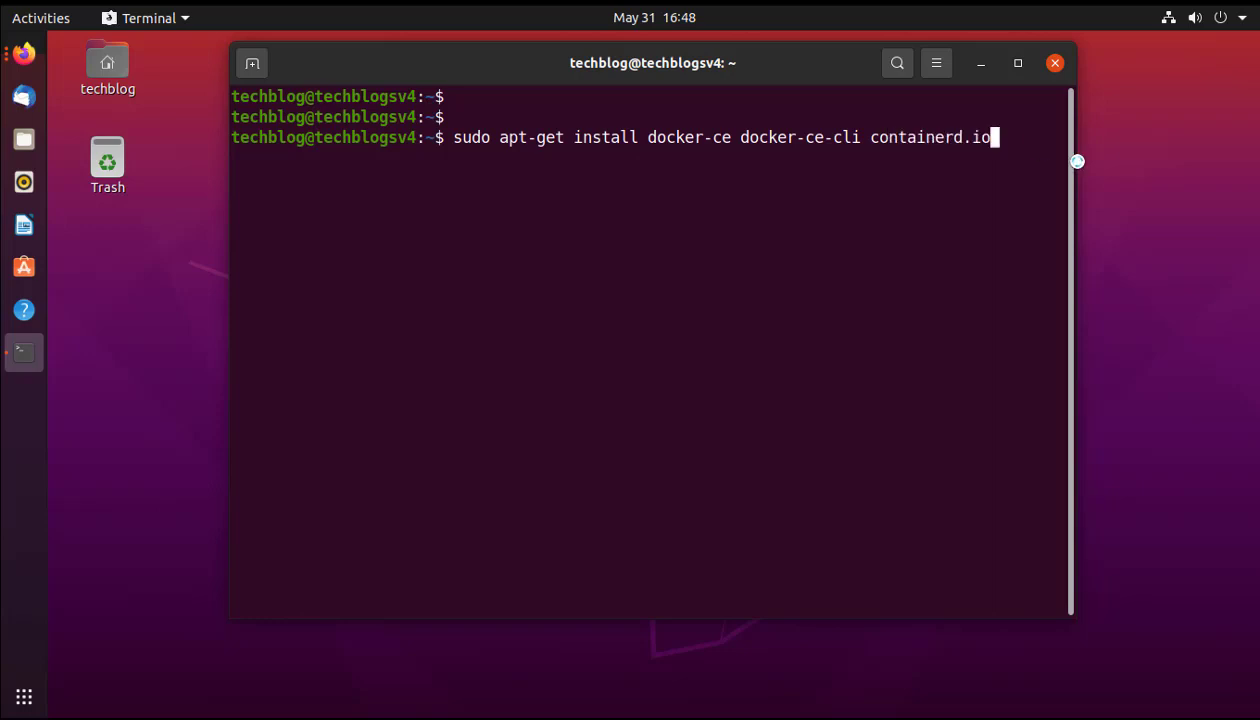
key("Return")
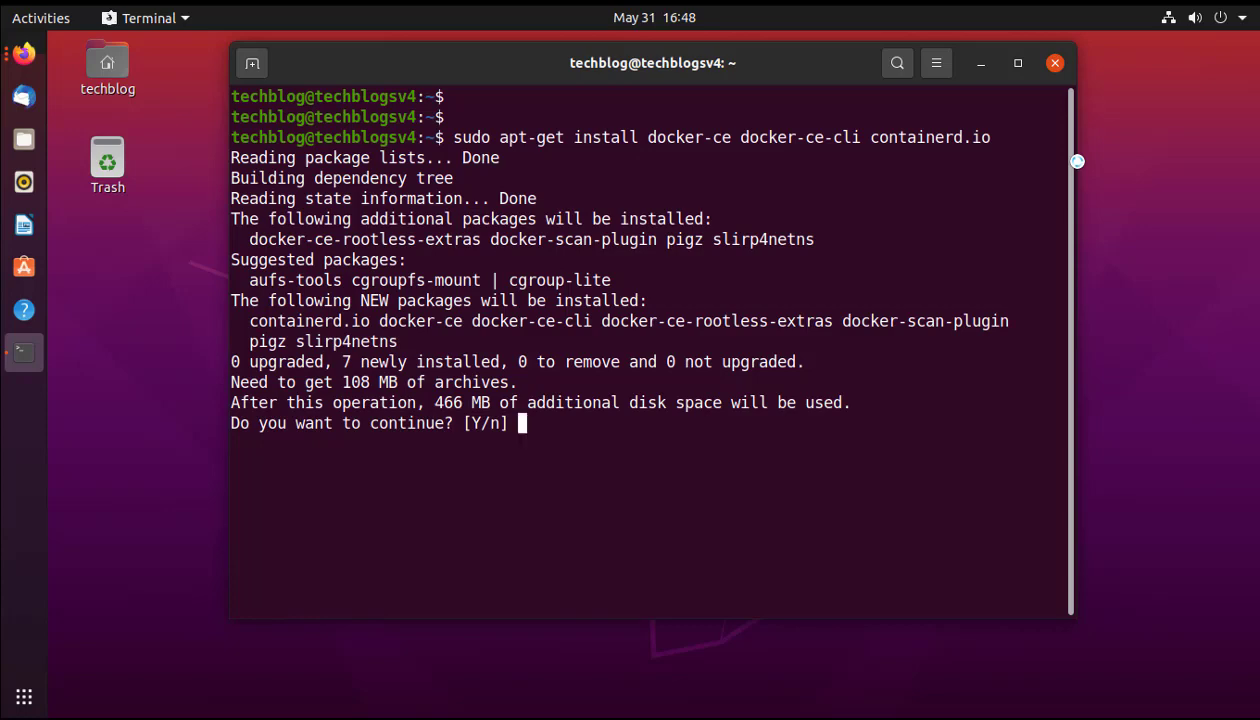
type("y")
key("Return")
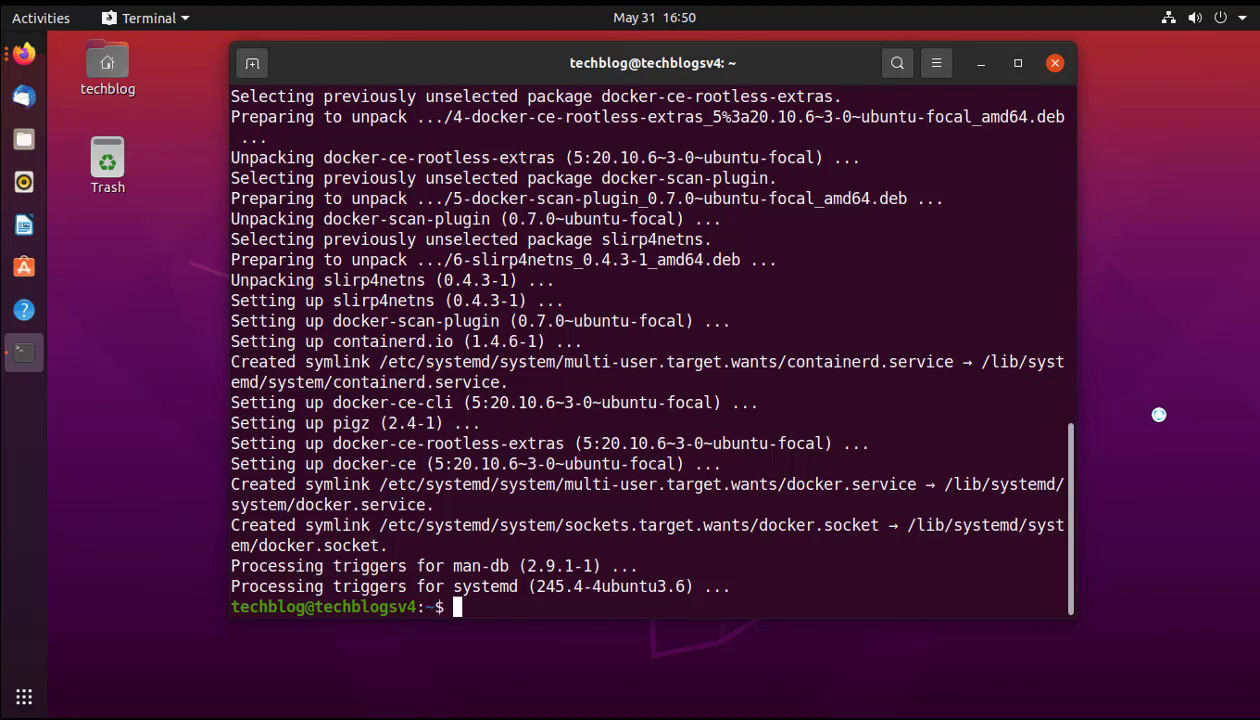
type("clear")
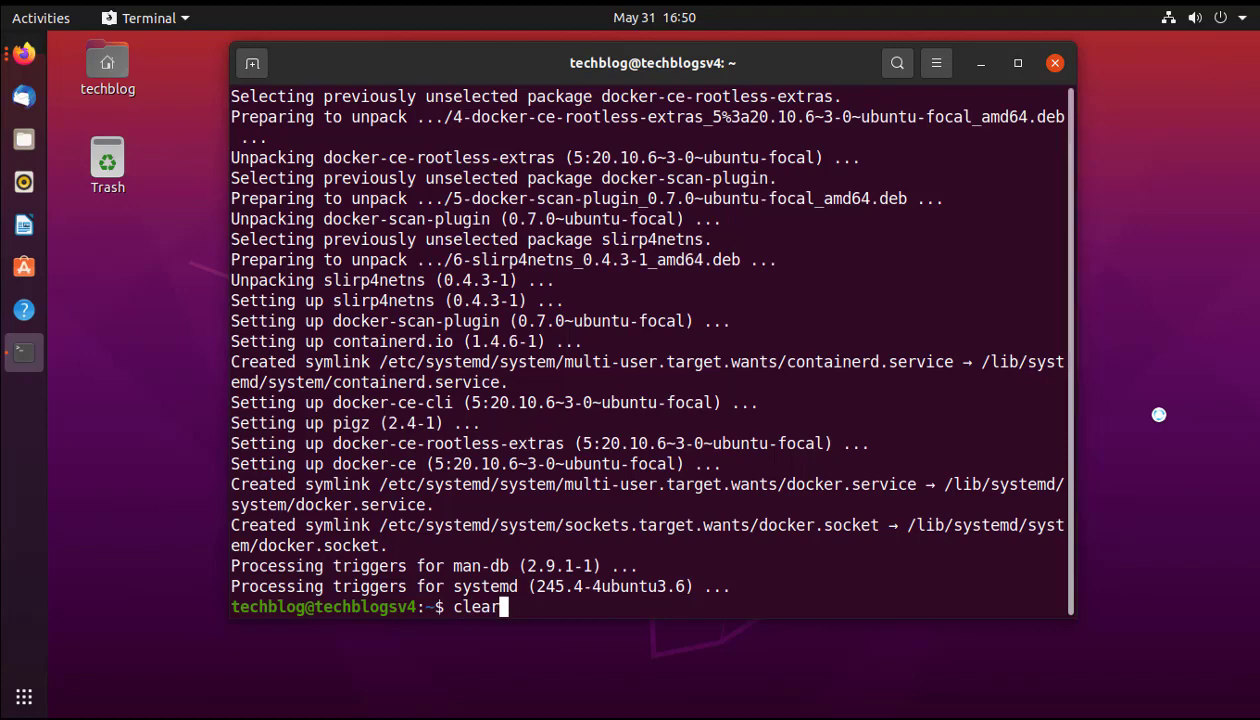
key("Return")
key("Return")
key("Return")
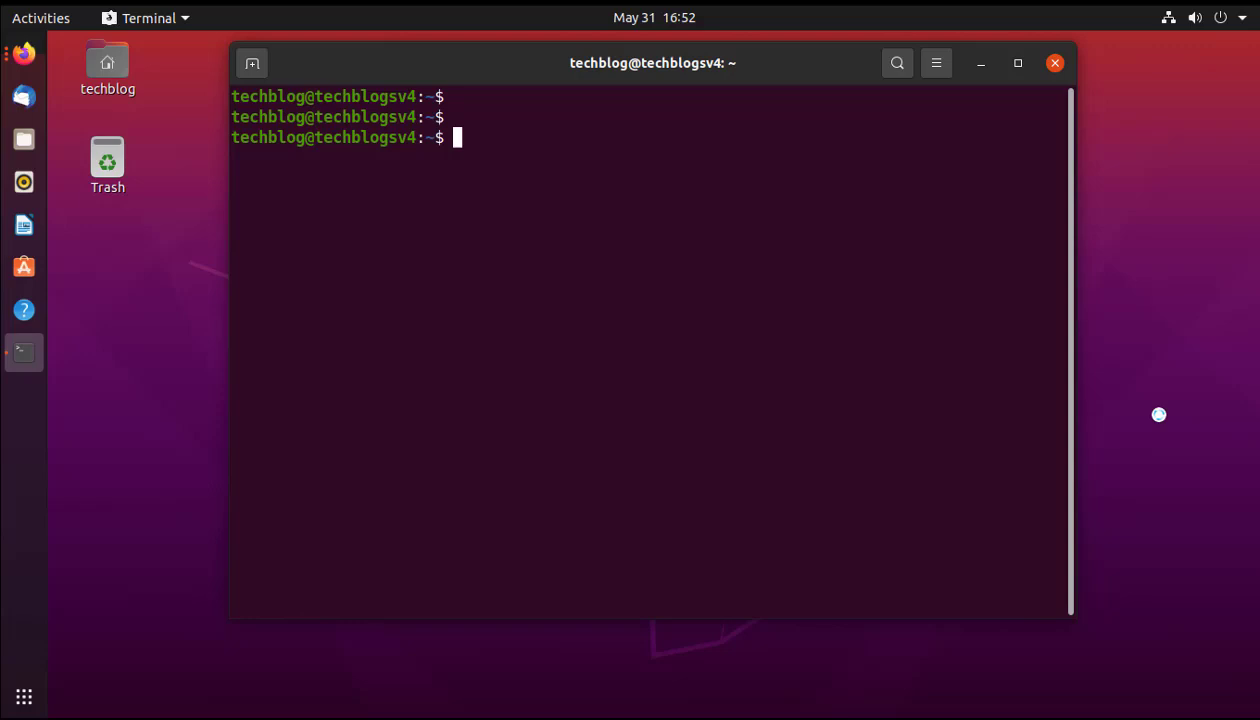
Add the current user to the docker group with usermod -aG, then reboot the server.
type("sudo user")
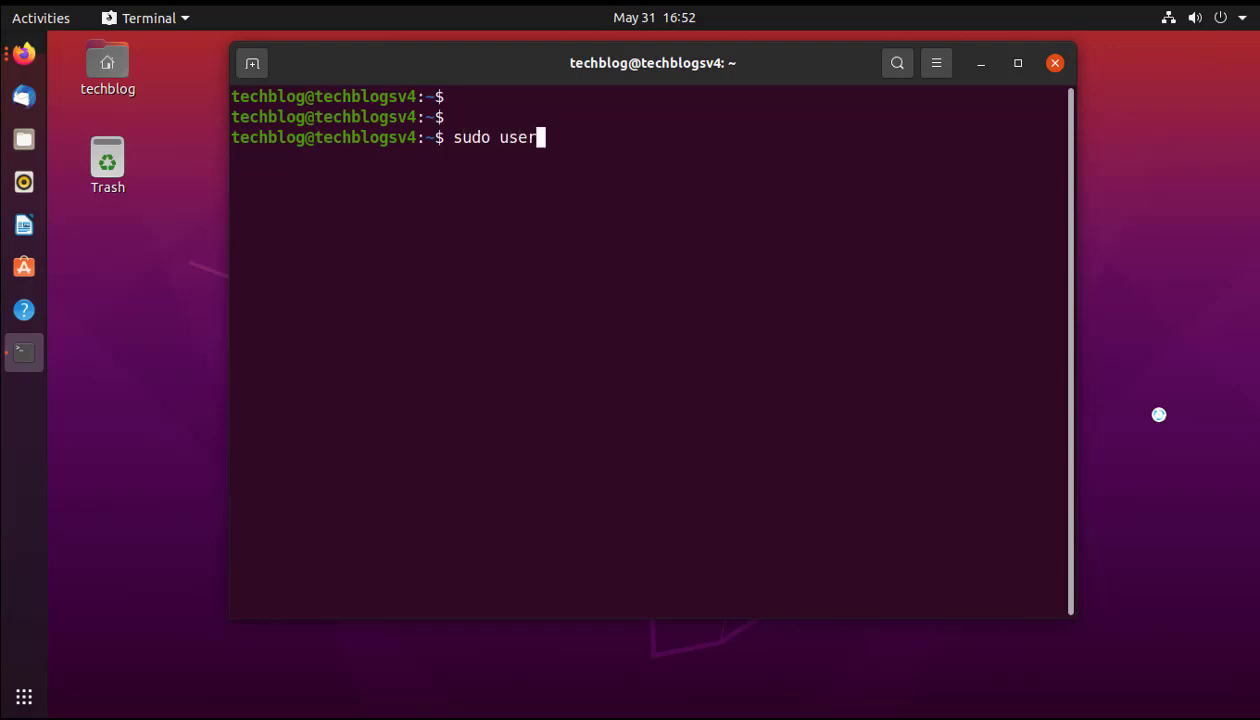
type("mod -aG do")
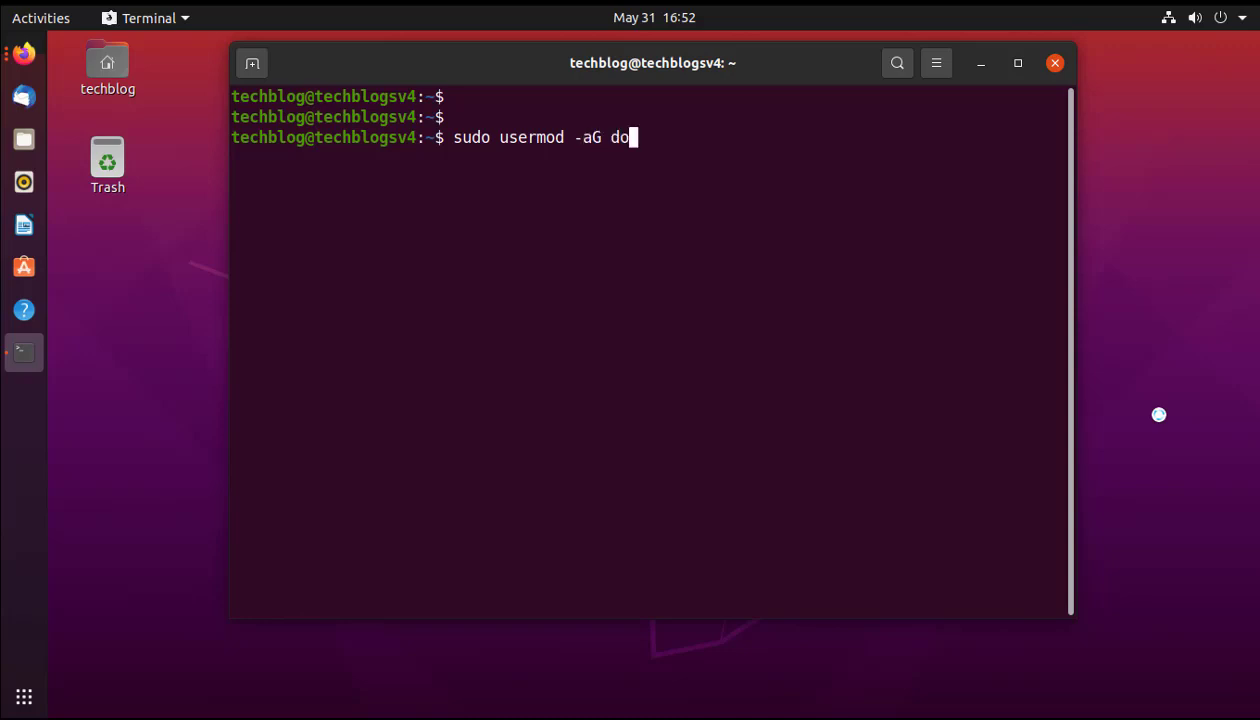
type("cker")
type("$USER")
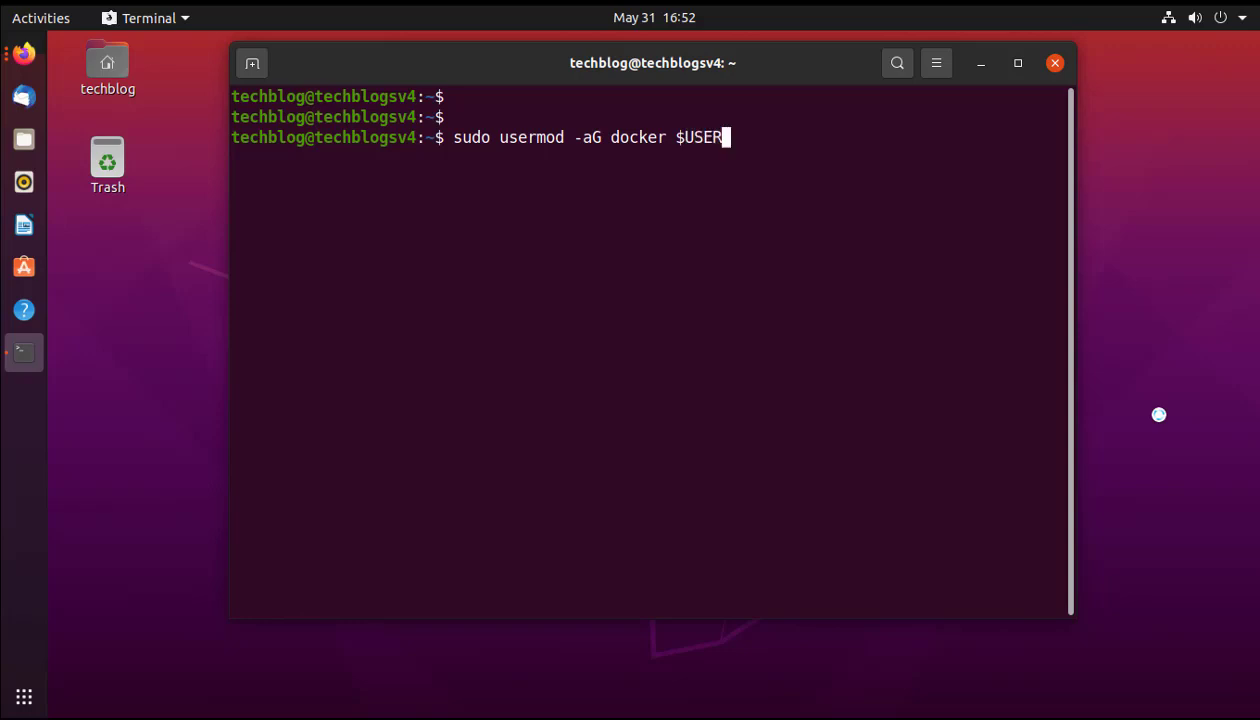
key("Return")
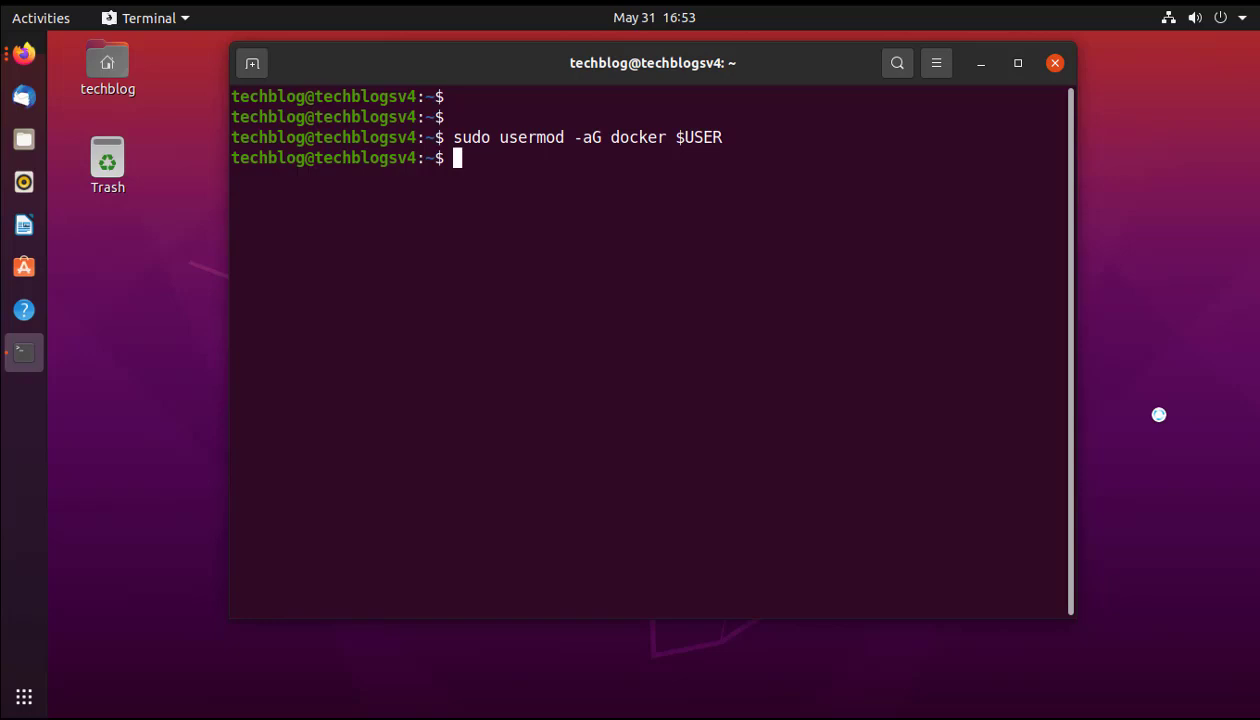
type("sudo reboot")
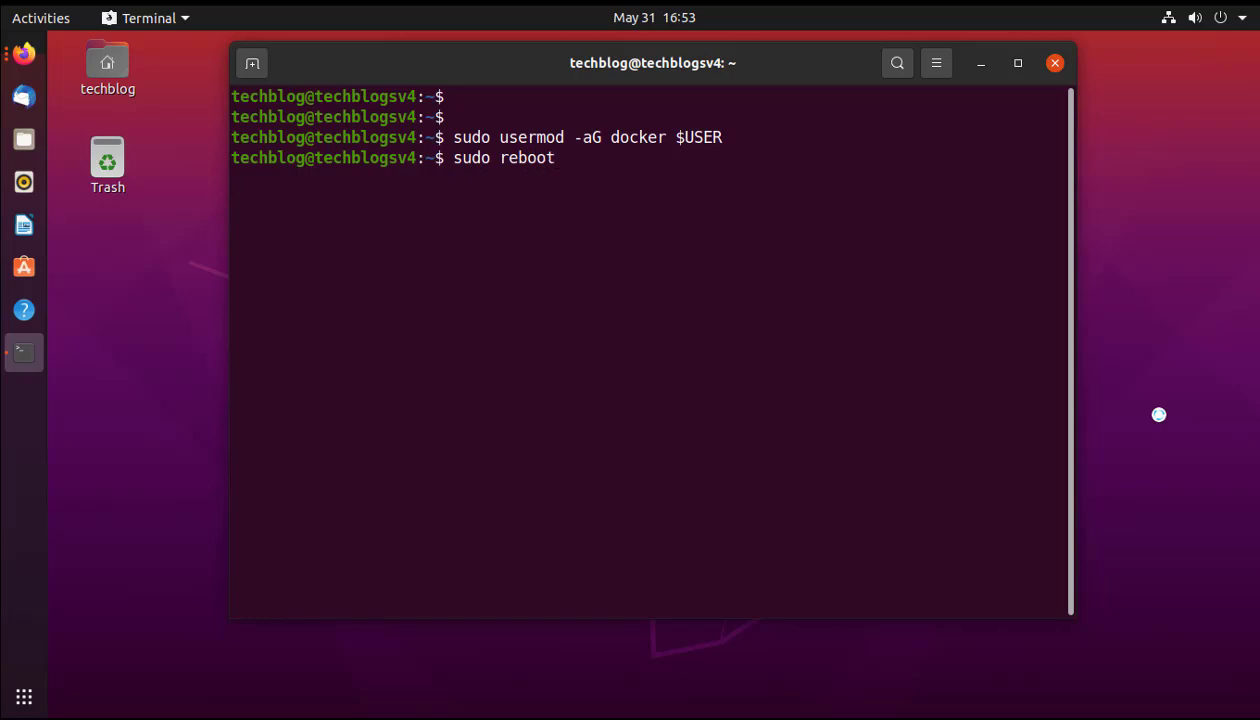
key("Return")
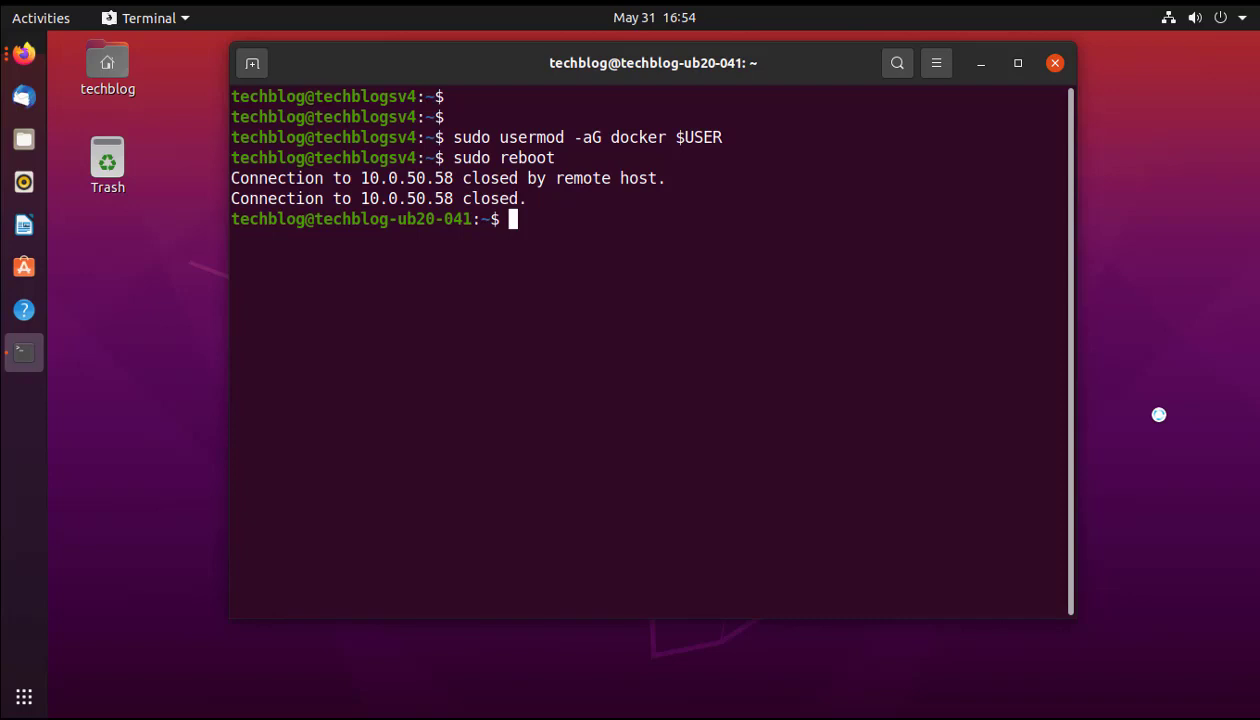
Reconnect over SSH to the rebooted server at 10.0.50.58 and log in with the account password.
type("ssh techn")
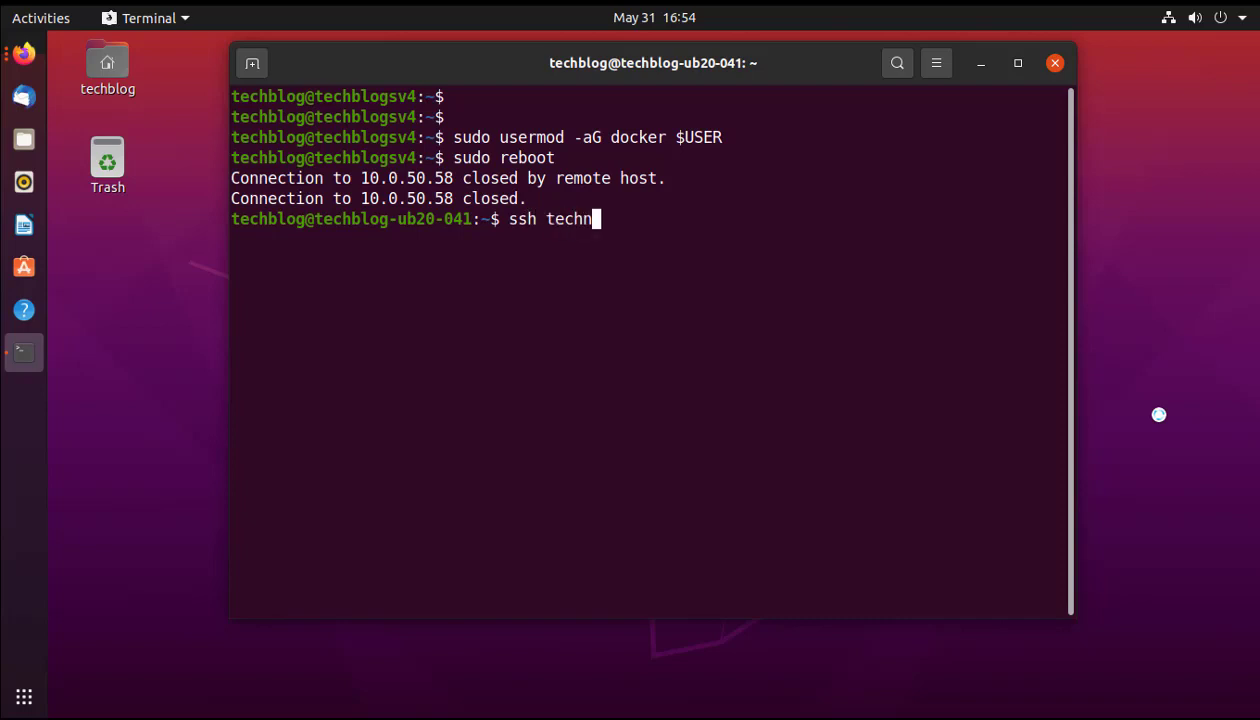
key("BackSpace")
type("blog@10")
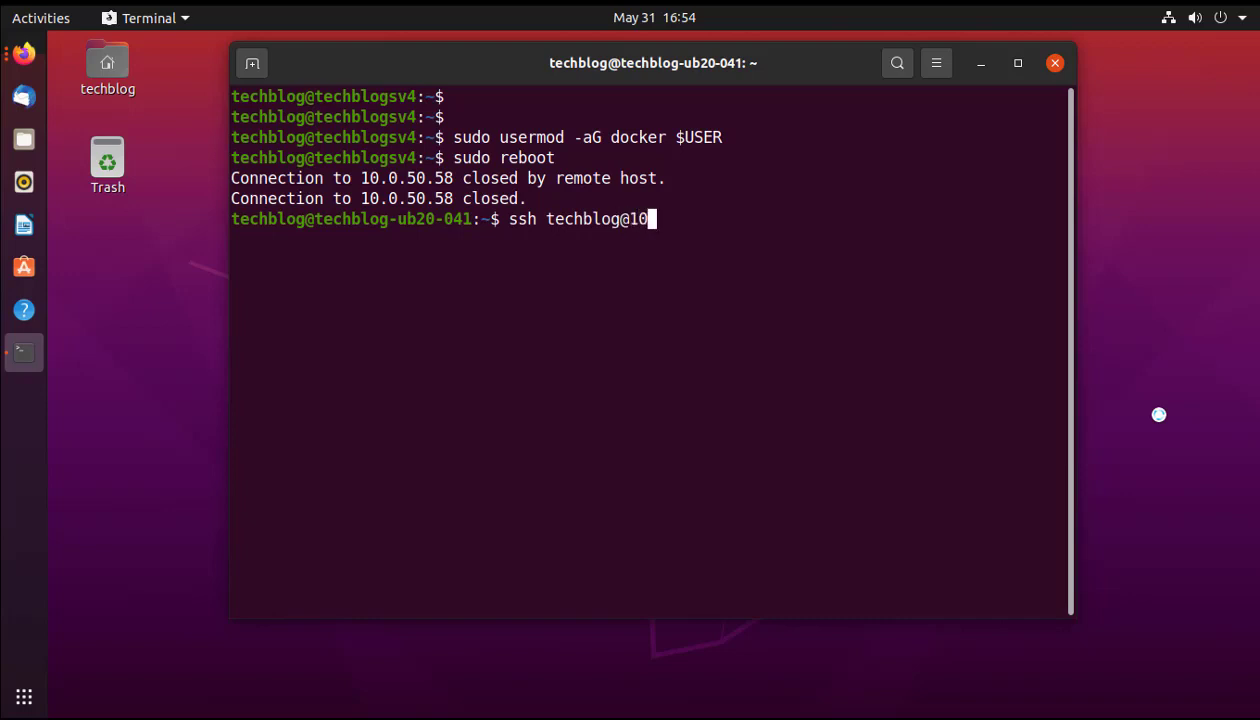
type(".0.50.5")
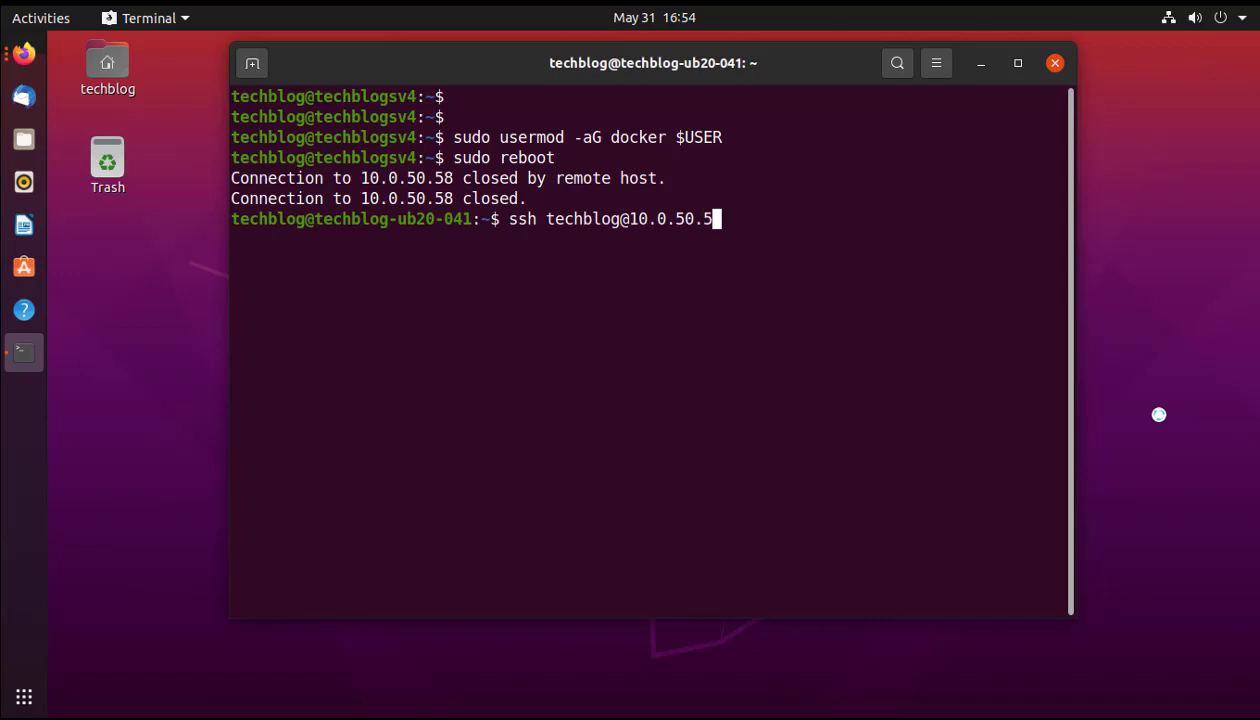
type("8")
key("Return")
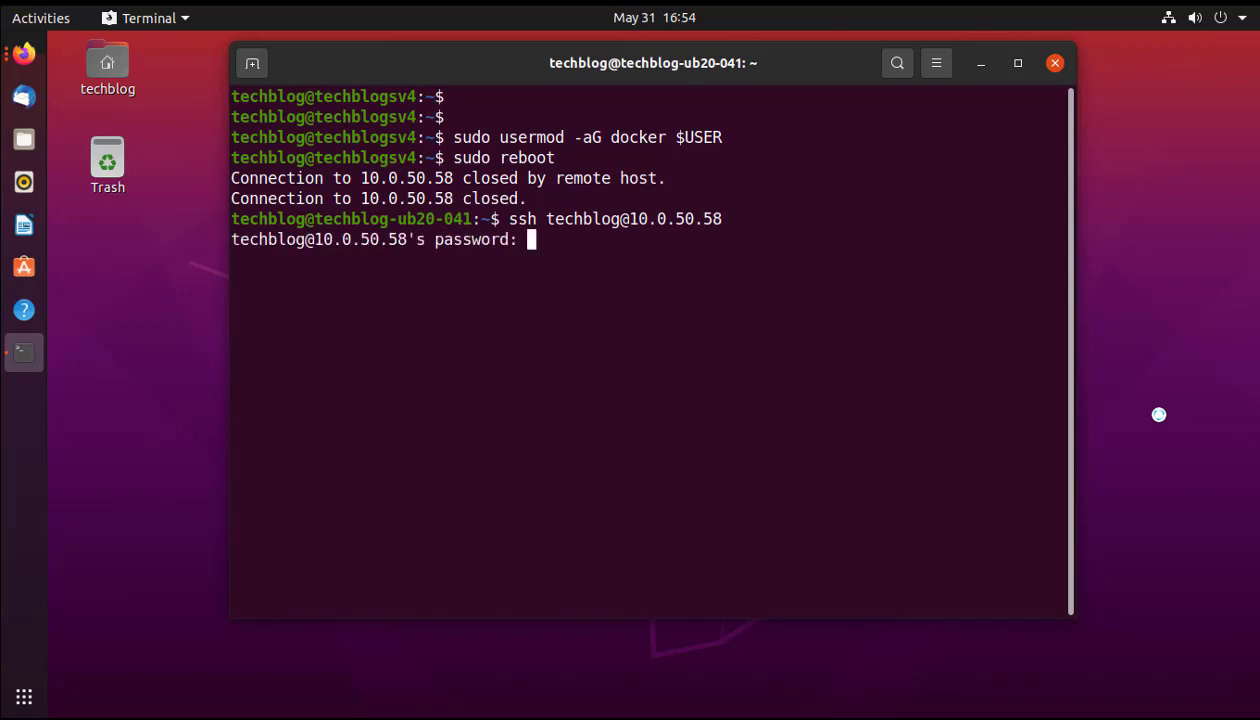
key("Return")
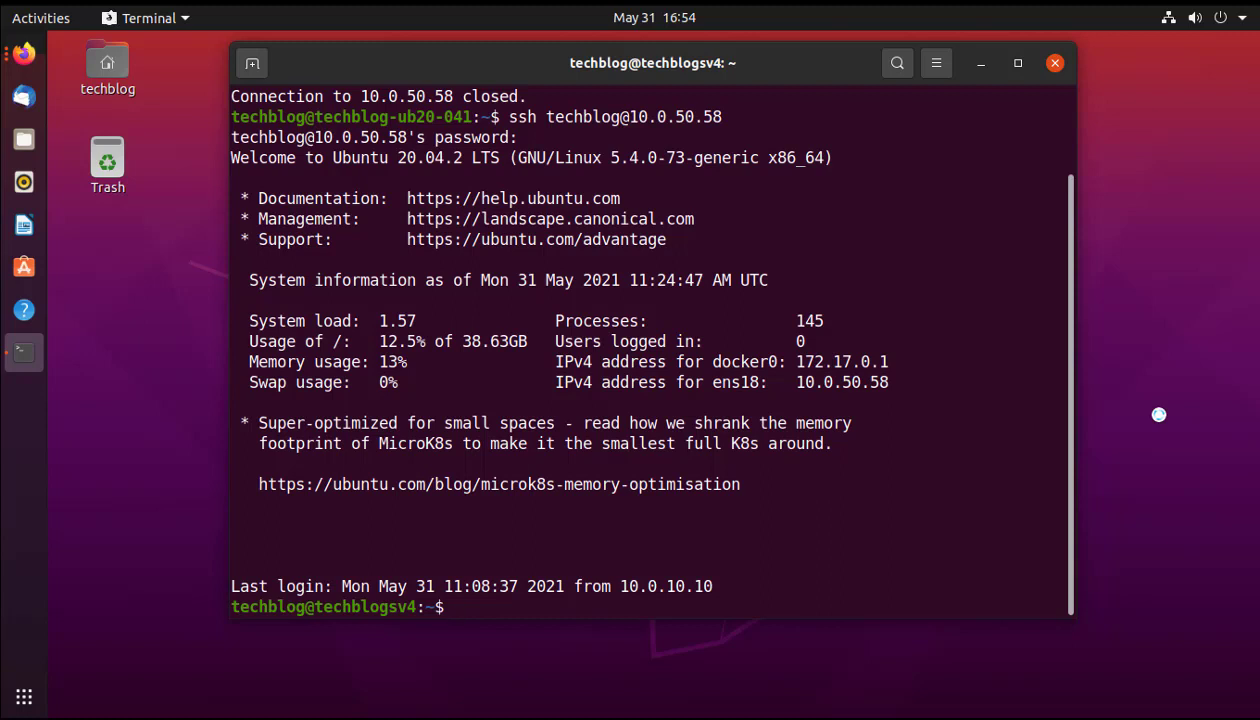
Clear the screen and add two empty prompt lines.
type("clear")
key("Return")
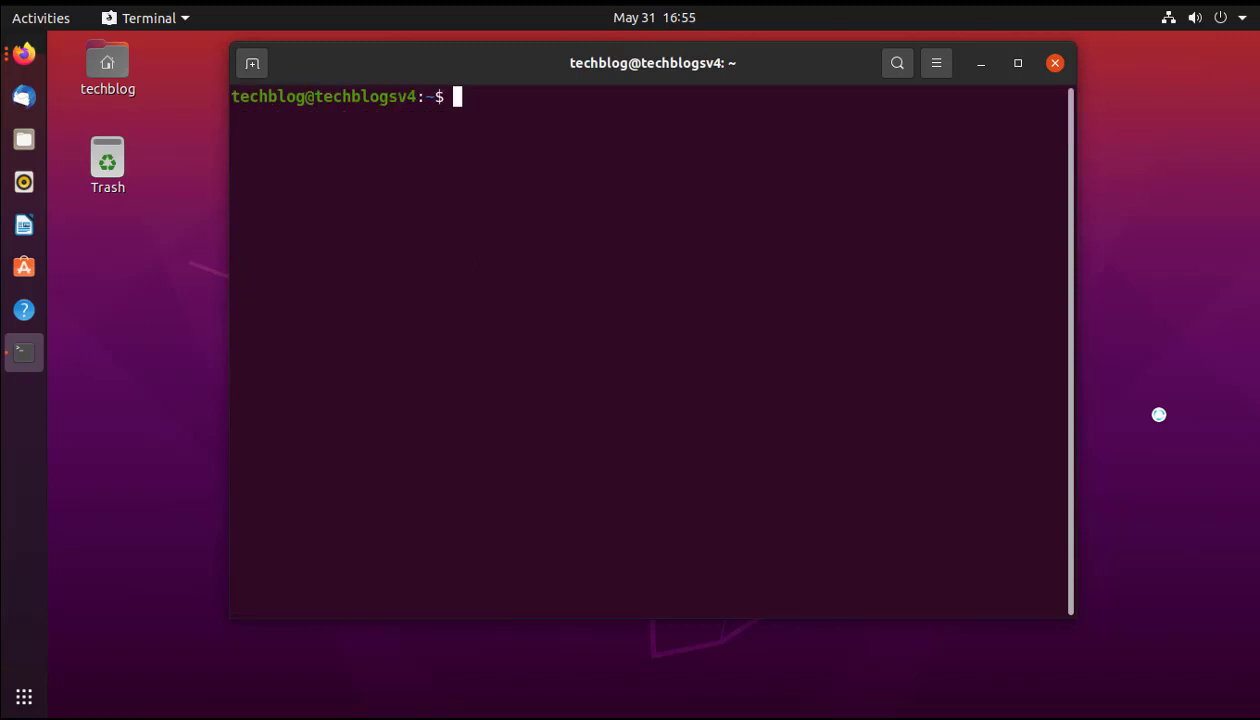
key("Return")
key("Return")
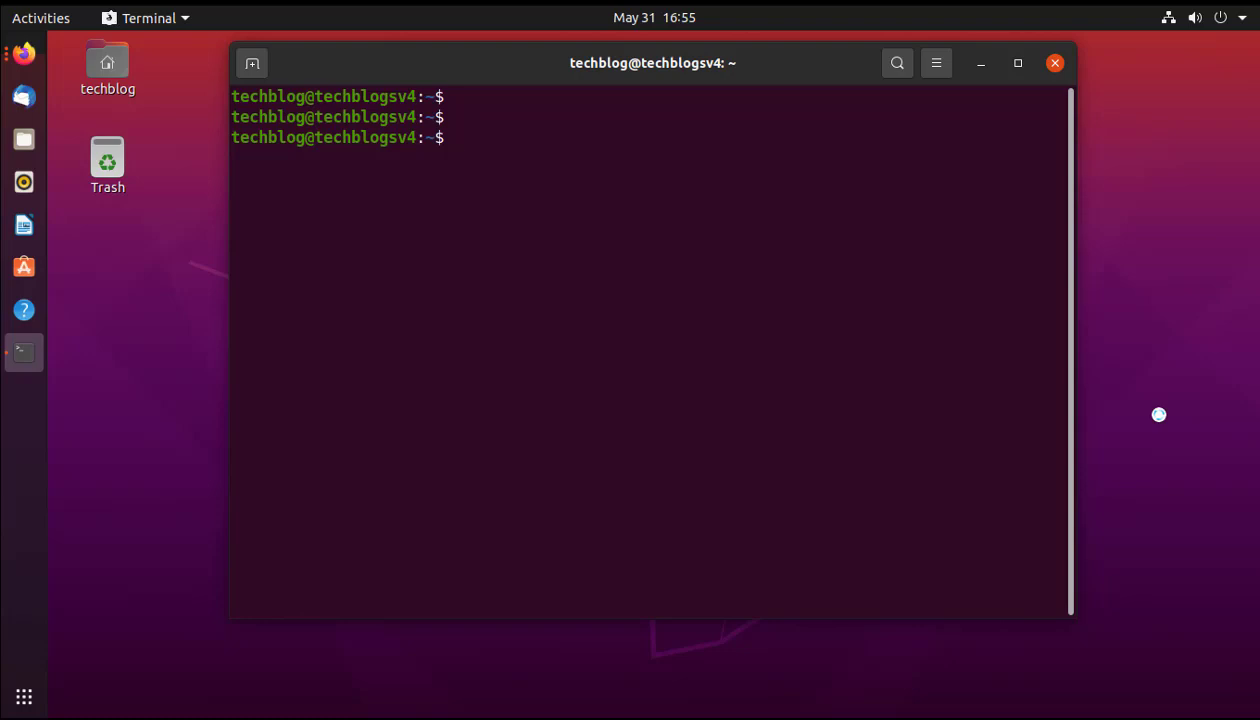
Run sudo docker run hello-world and confirm the 'Hello from Docker!' message, then clear the screen.
type("sudo docker")
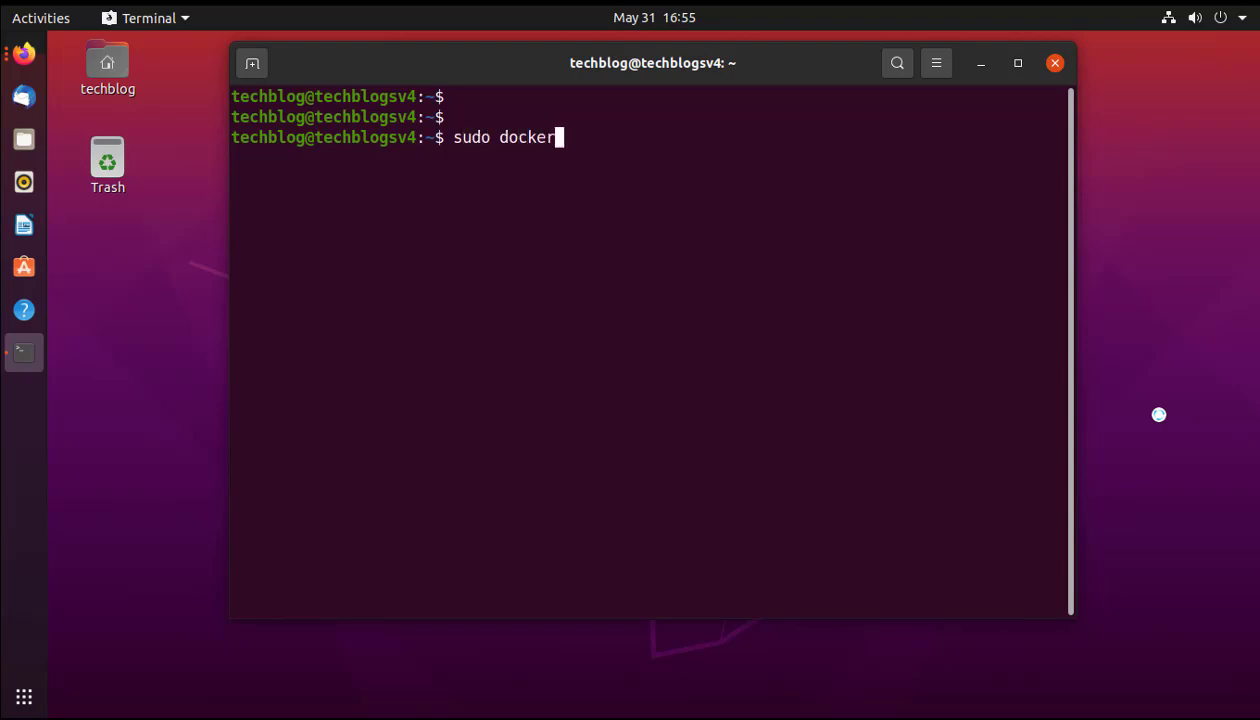
type(" run he")
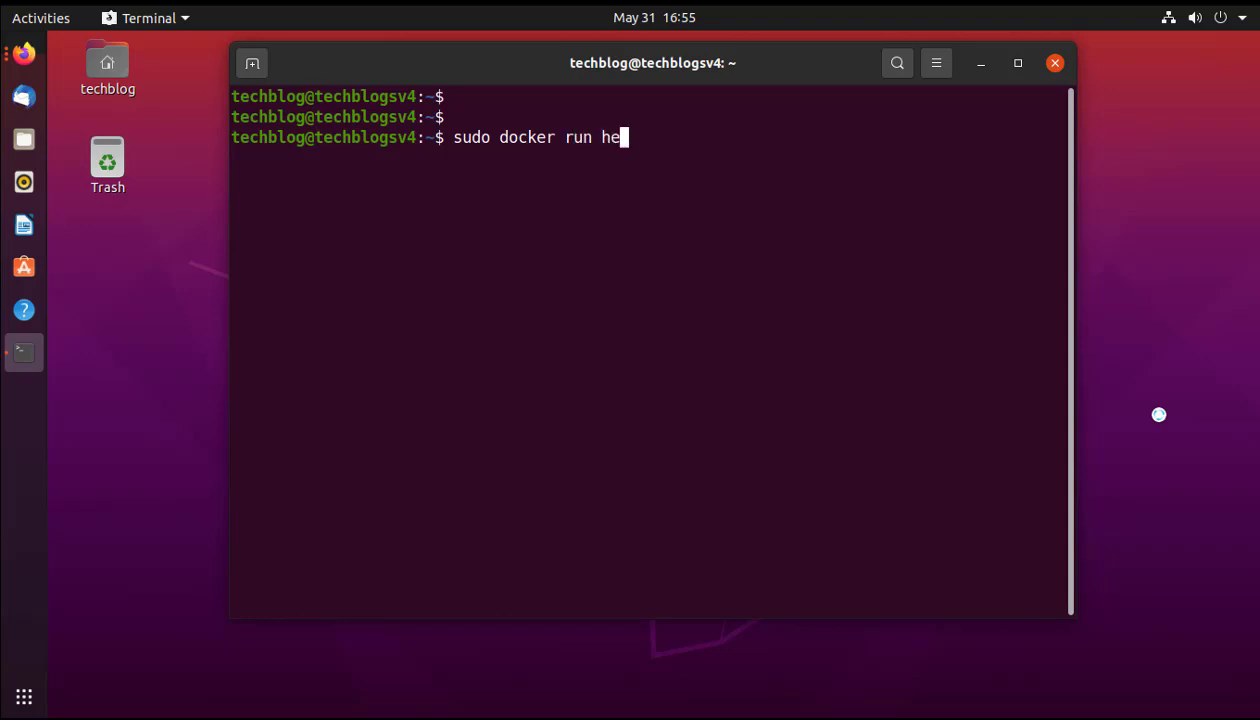
type("llo-world")
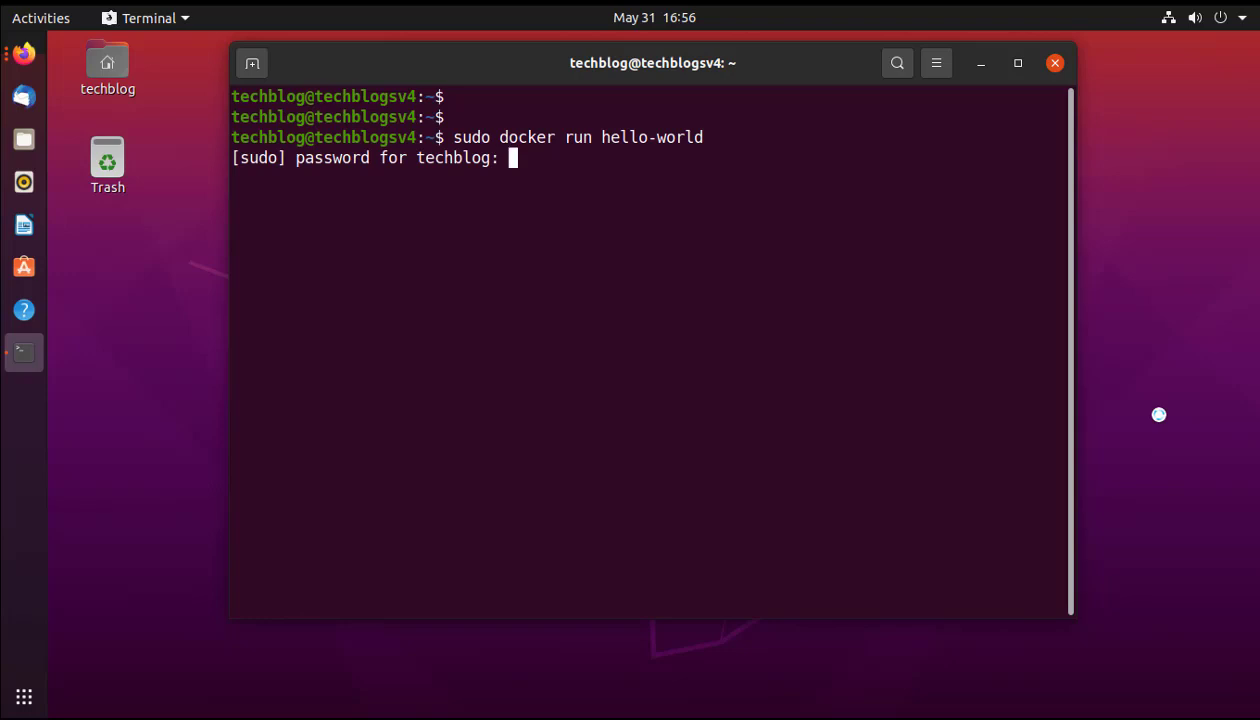
key("Return")
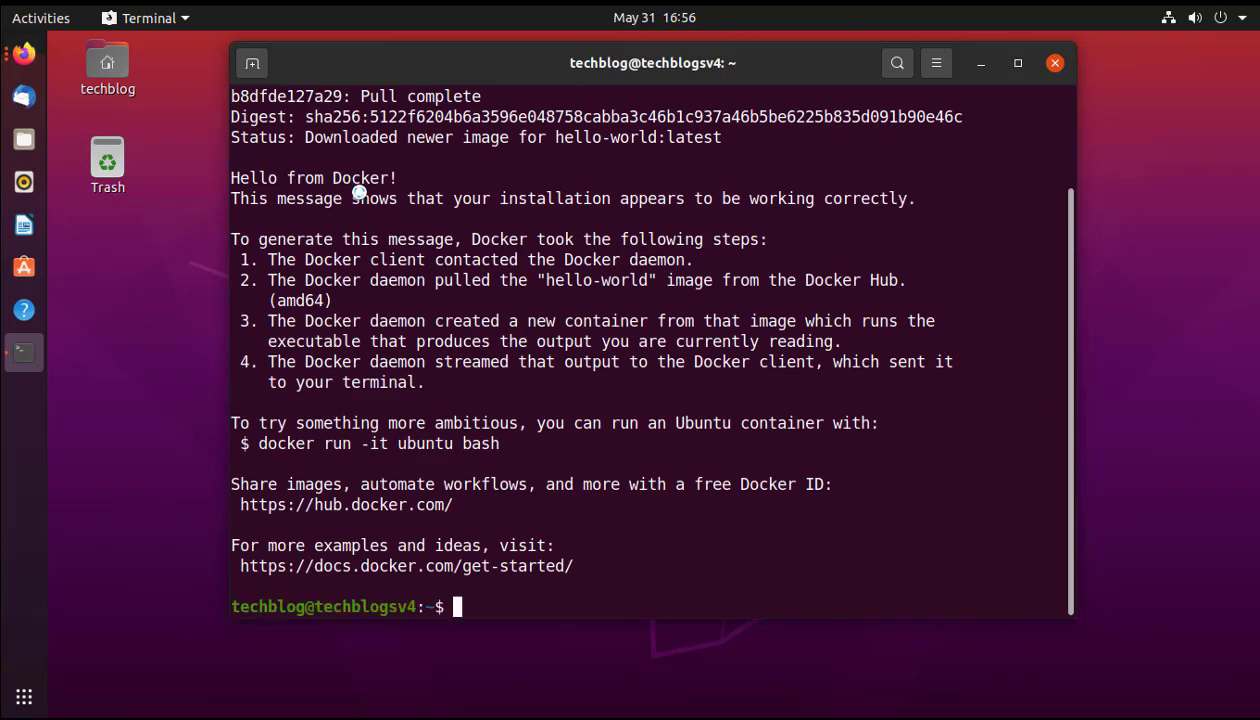
left_click_drag(402, 175, 250, 178)
left_click(233, 190)
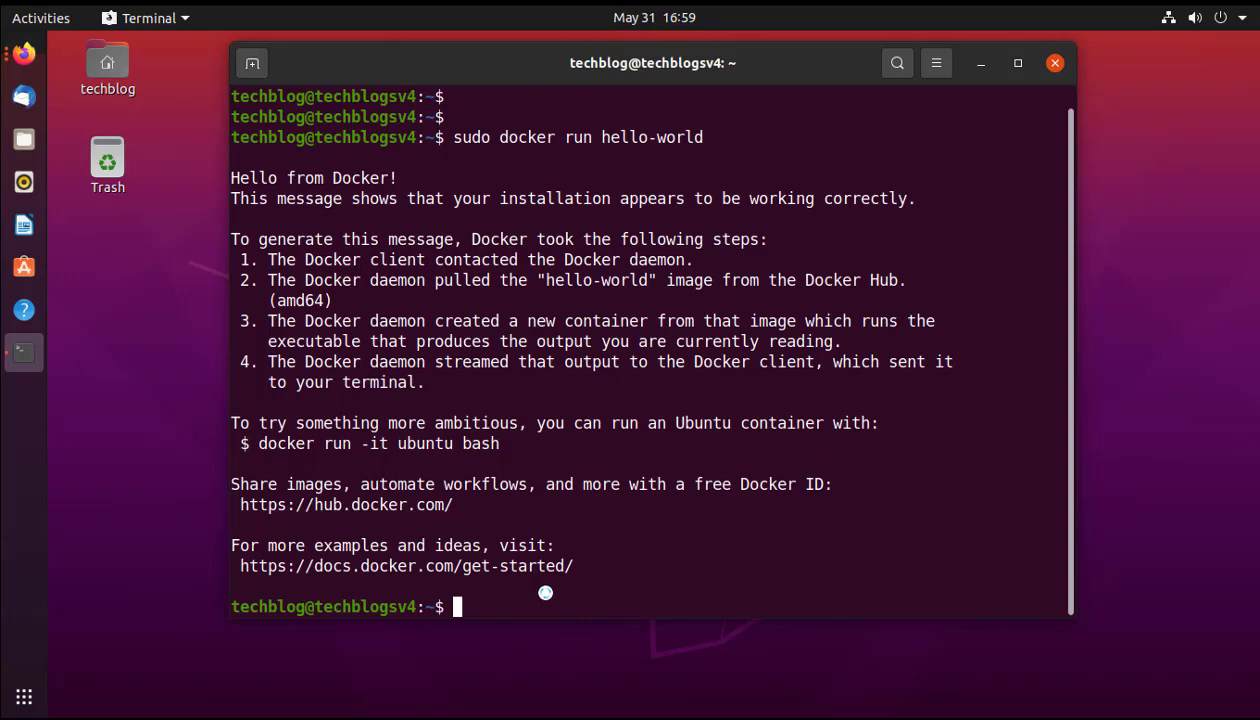
type("clear")
key("Return")
key("Return")
key("Return")
key("Return")
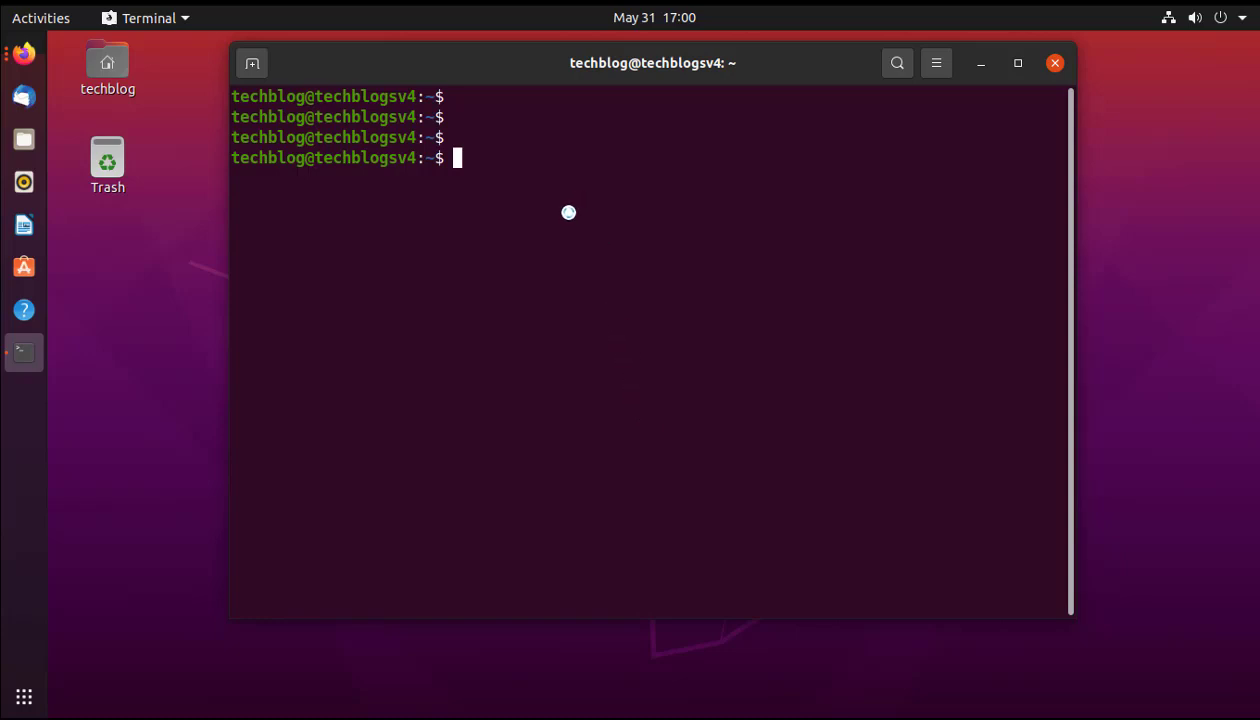
Download docker-compose 1.26.0 to /usr/local/bin/docker-compose with the pasted curl command, then clear the screen.
type("sudo curl -L \"https://github.com/docker/compose/releases/download/1.26.0/docker-compose-$(uname -s)-$(uname -m)\" -o /usr/local/bin/docker-compose")
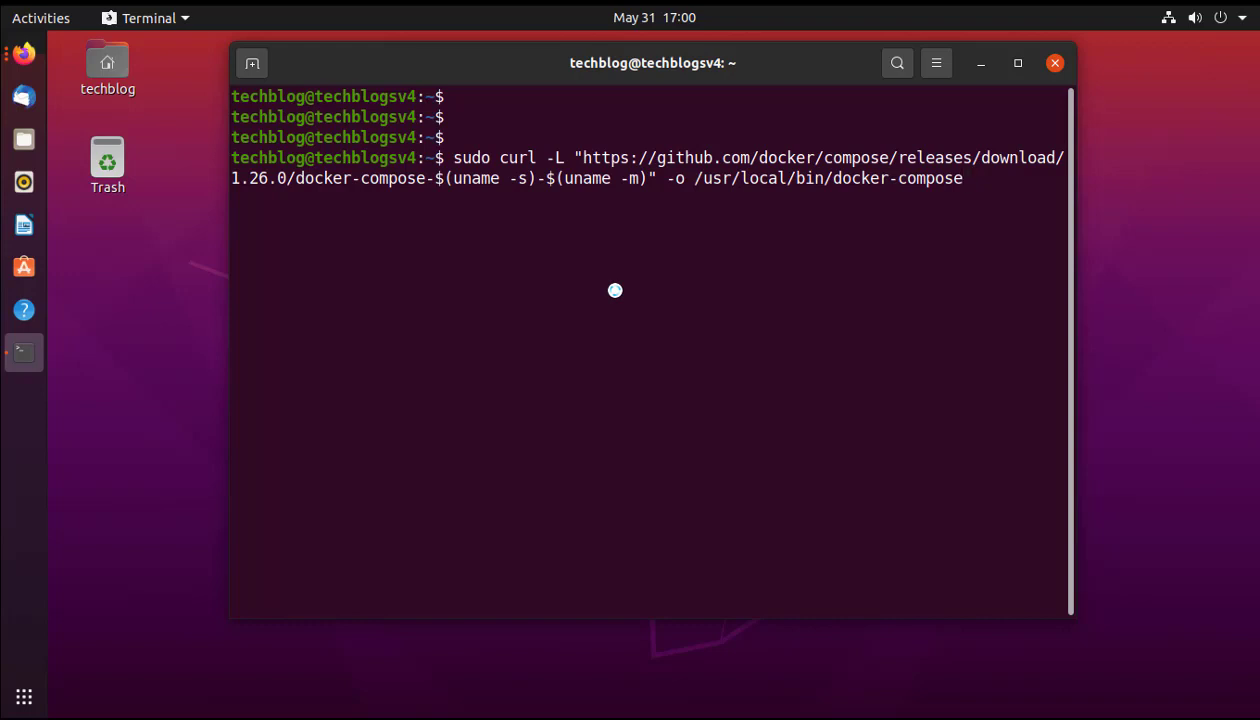
key("Return")
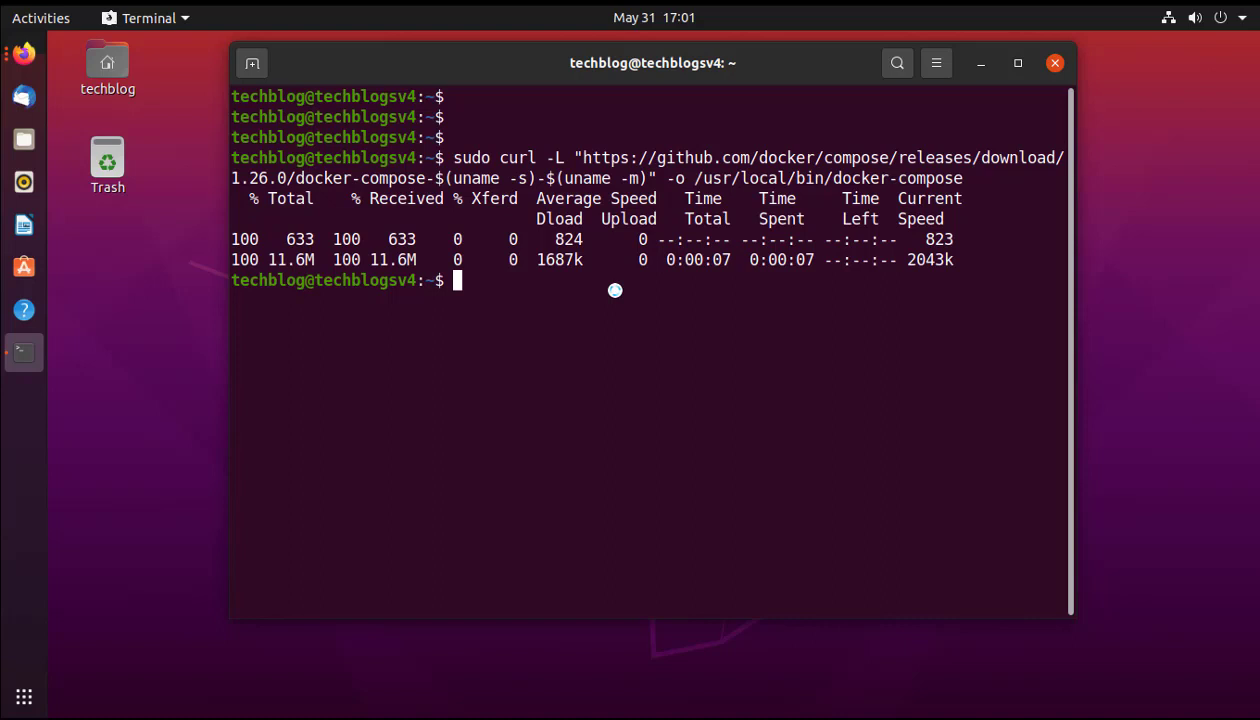
type("clear")
key("Return")
key("Return")
key("Return")
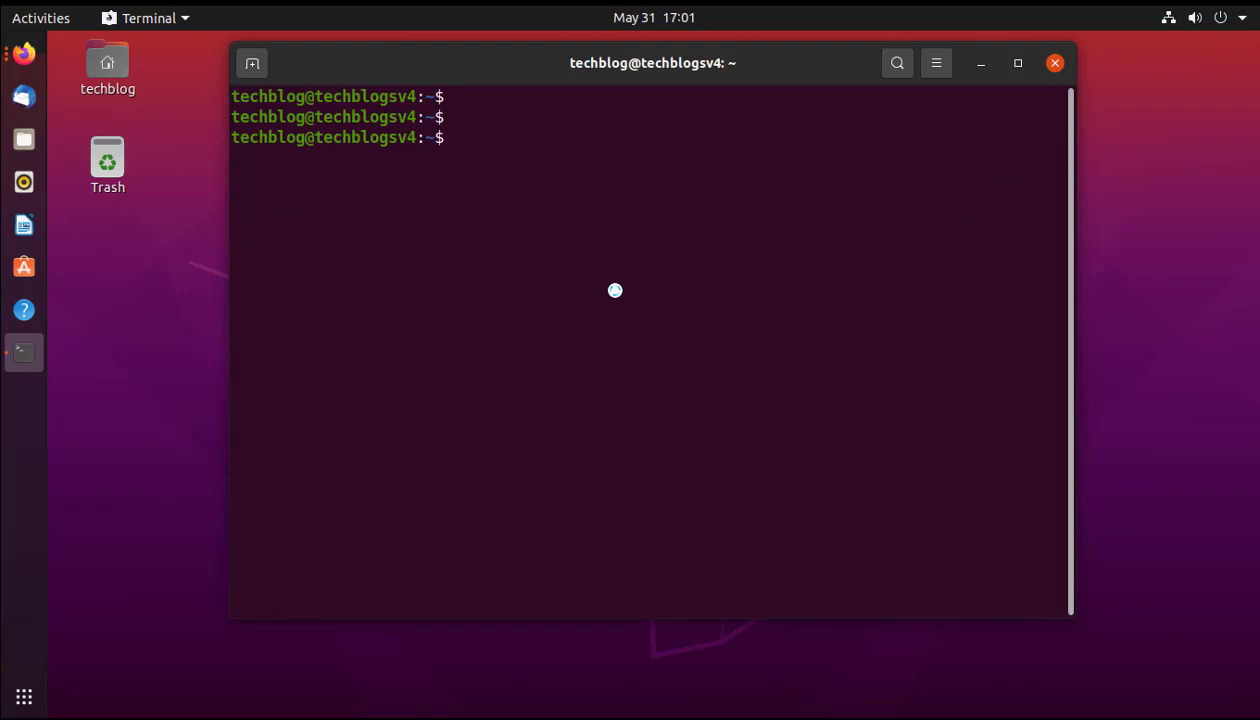
Run sudo chmod +x on /usr/local/bin/docker-compose so the binary can execute.
type("sudo chmod")
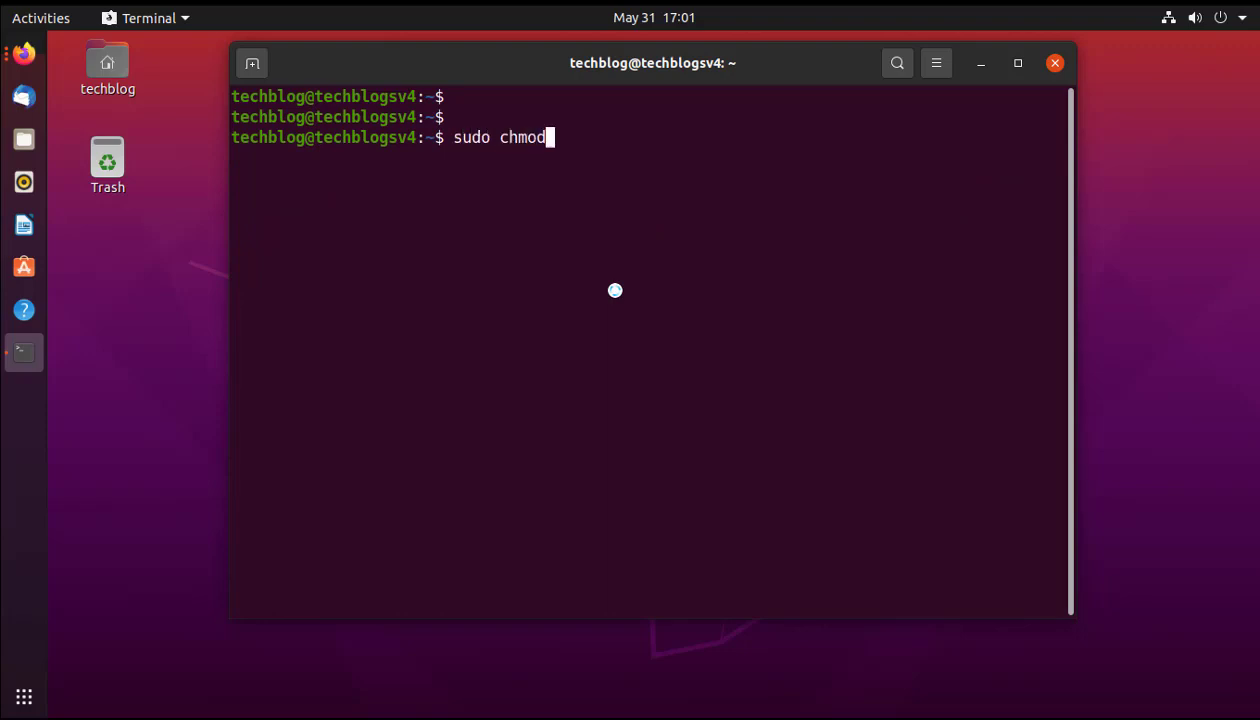
type(" +x /use")
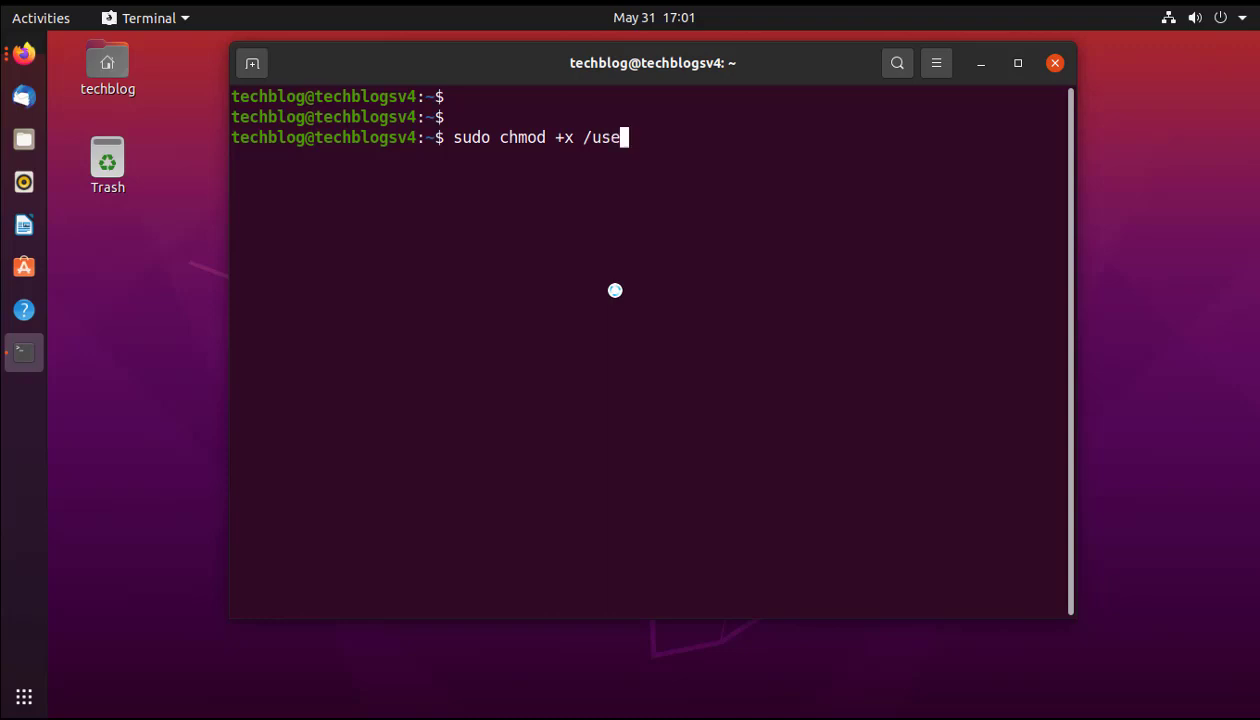
key("BackSpace")
type("r/loal")
key("BackSpace")
type("cal/bi")
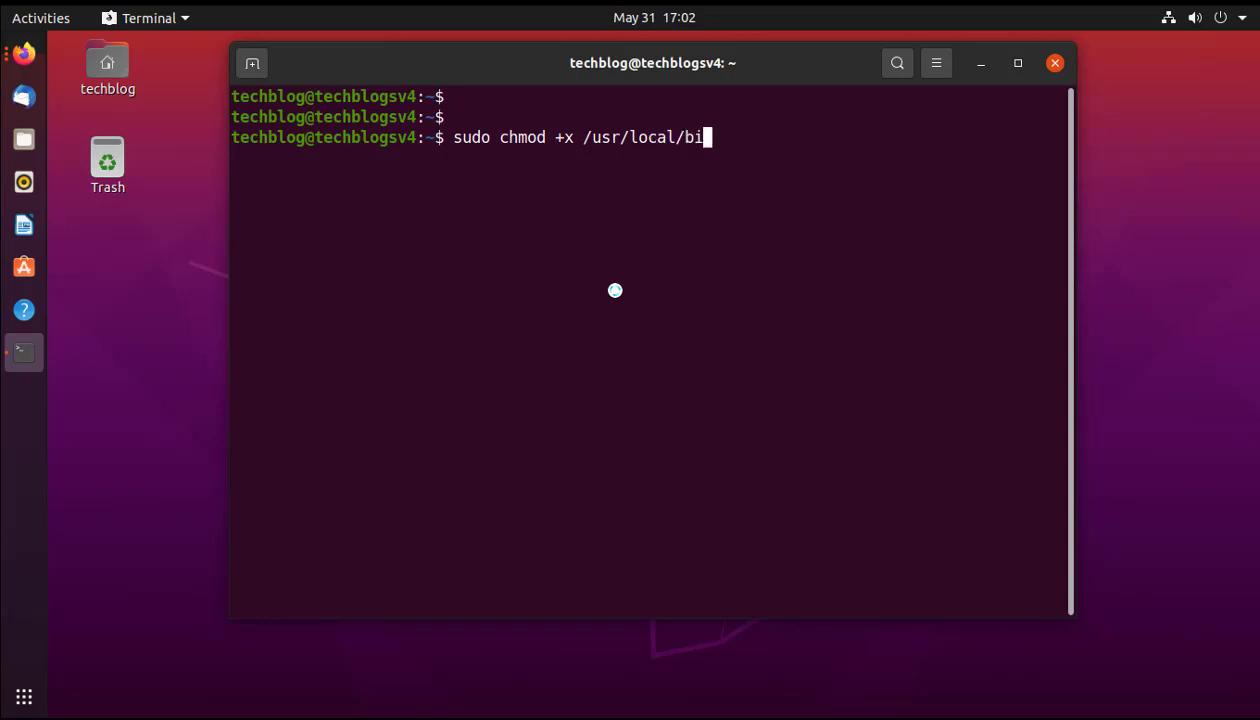
type("n/d")
key("Tab")
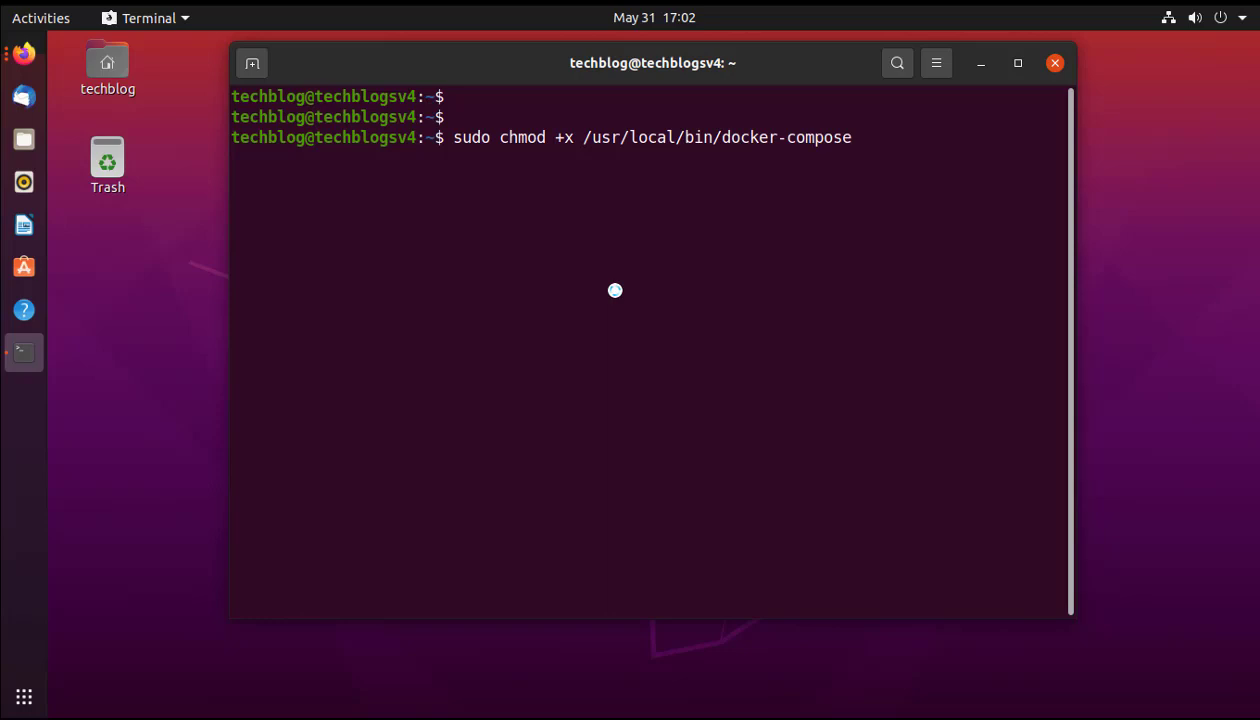
key("Return")
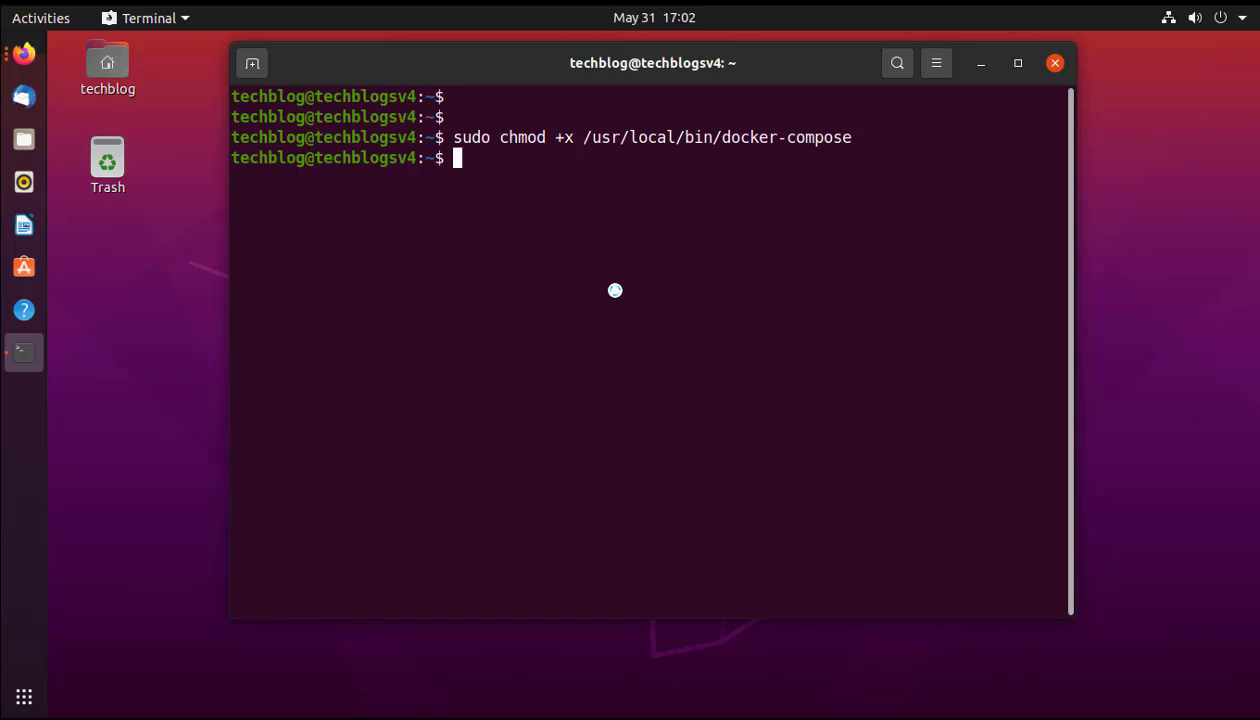
Run ln -s /usr/local/bin/docker-compose /usr/bin/docker-compose, which fails on the 'suod' typo.
type("suod ln-")
key("BackSpace")
type("-s")
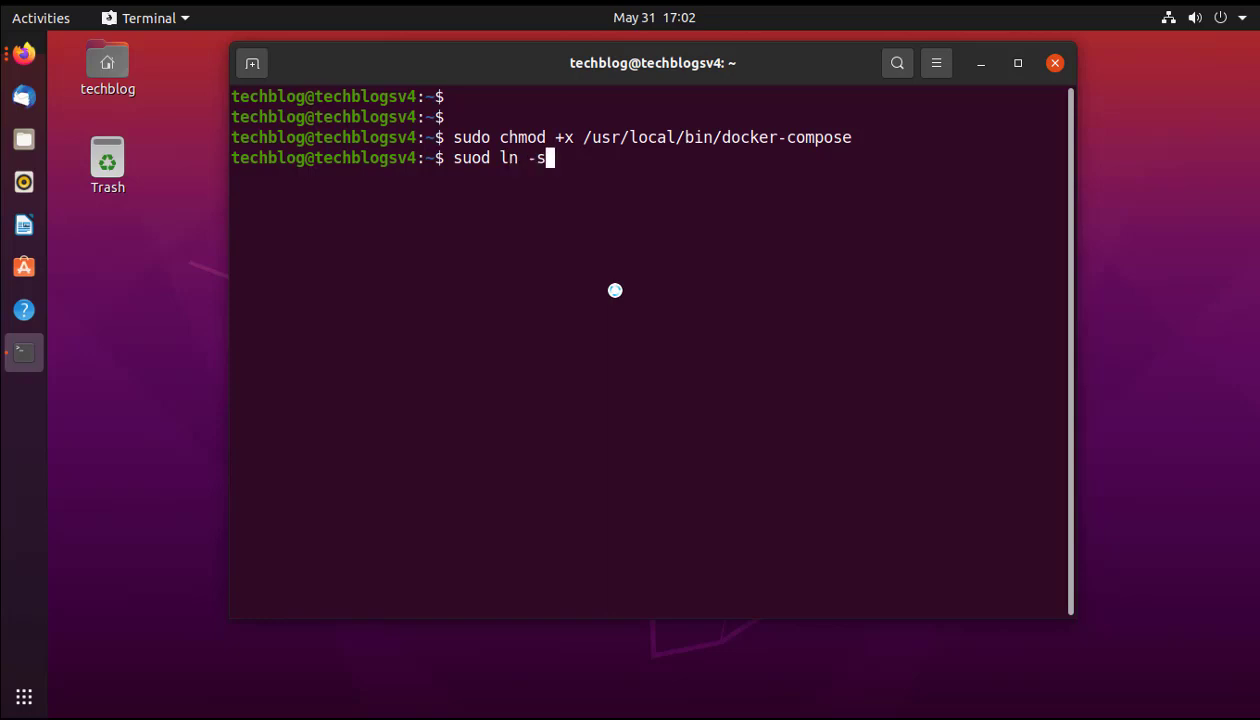
type(" /use")
key("BackSpace")
type("r/l")
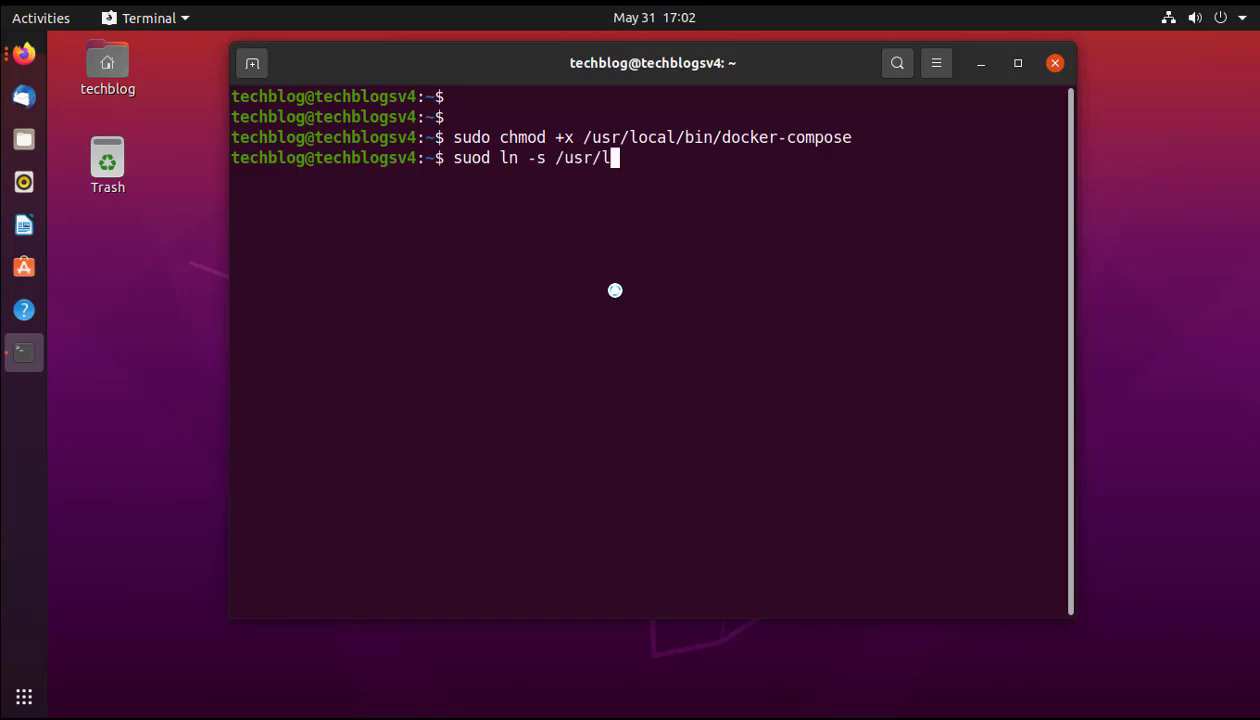
type("ocal/bin/d")
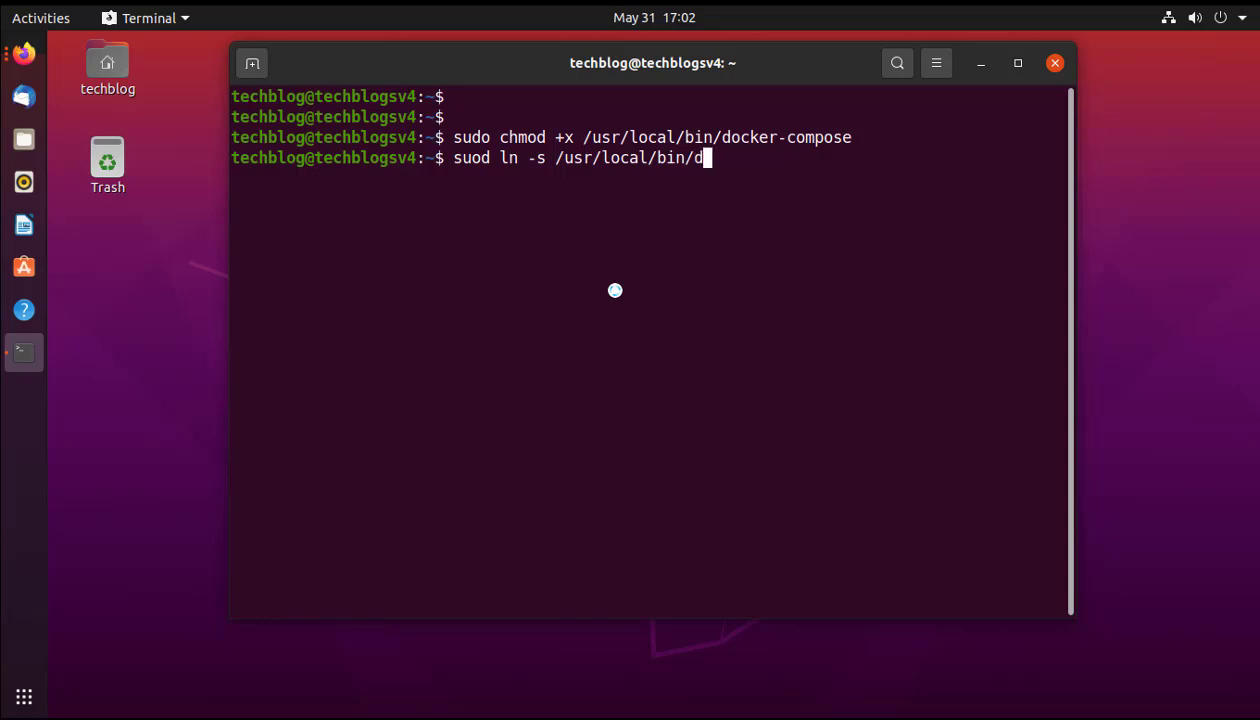
key("Tab")
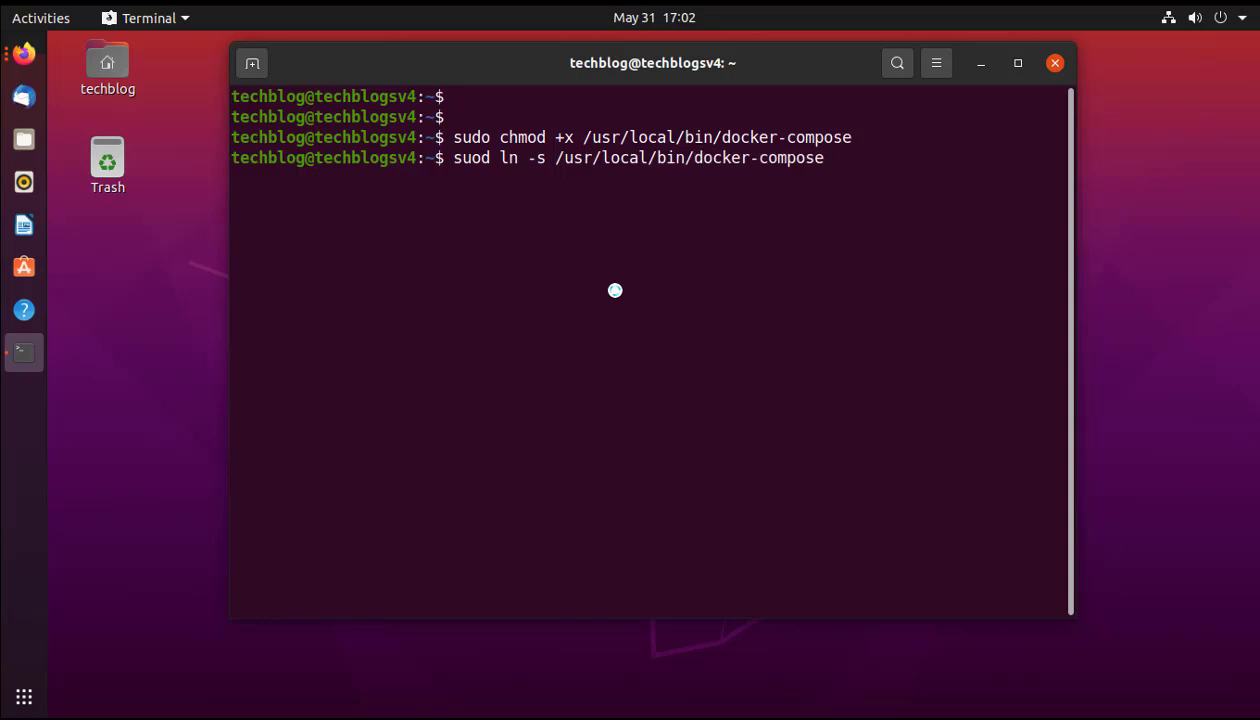
type("/usr/b")
key("Tab")
type("do")
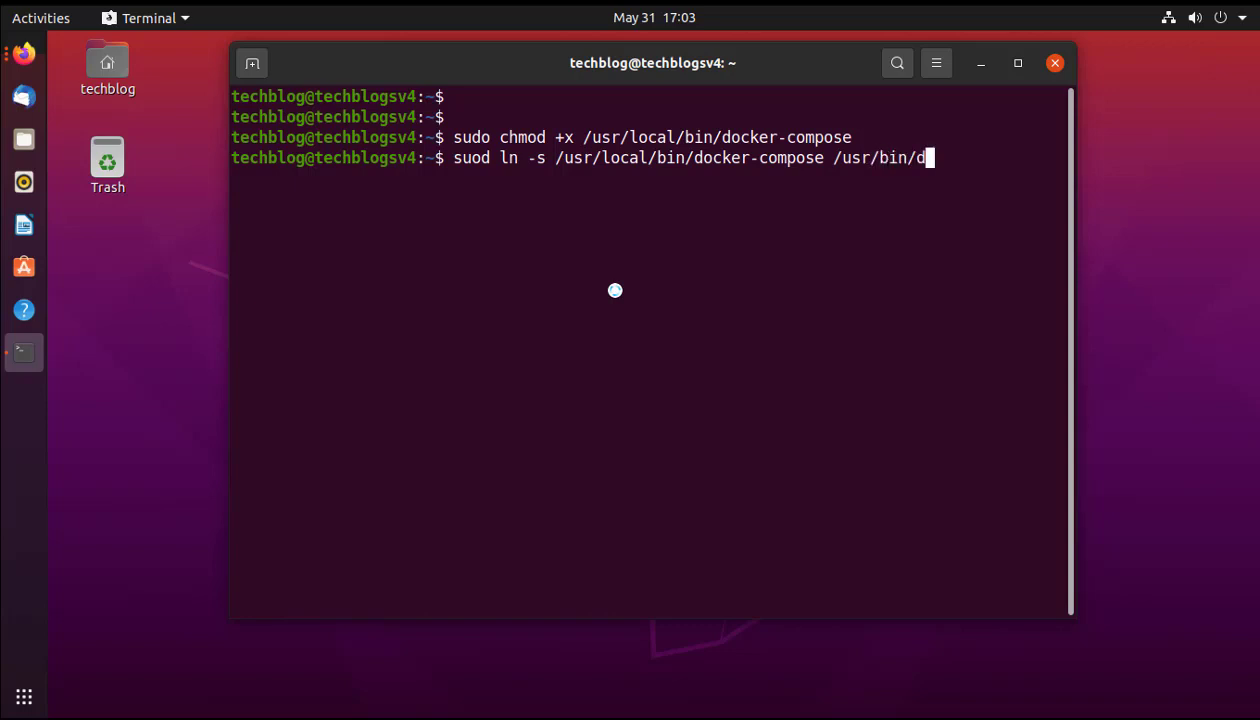
type("cker-compos")
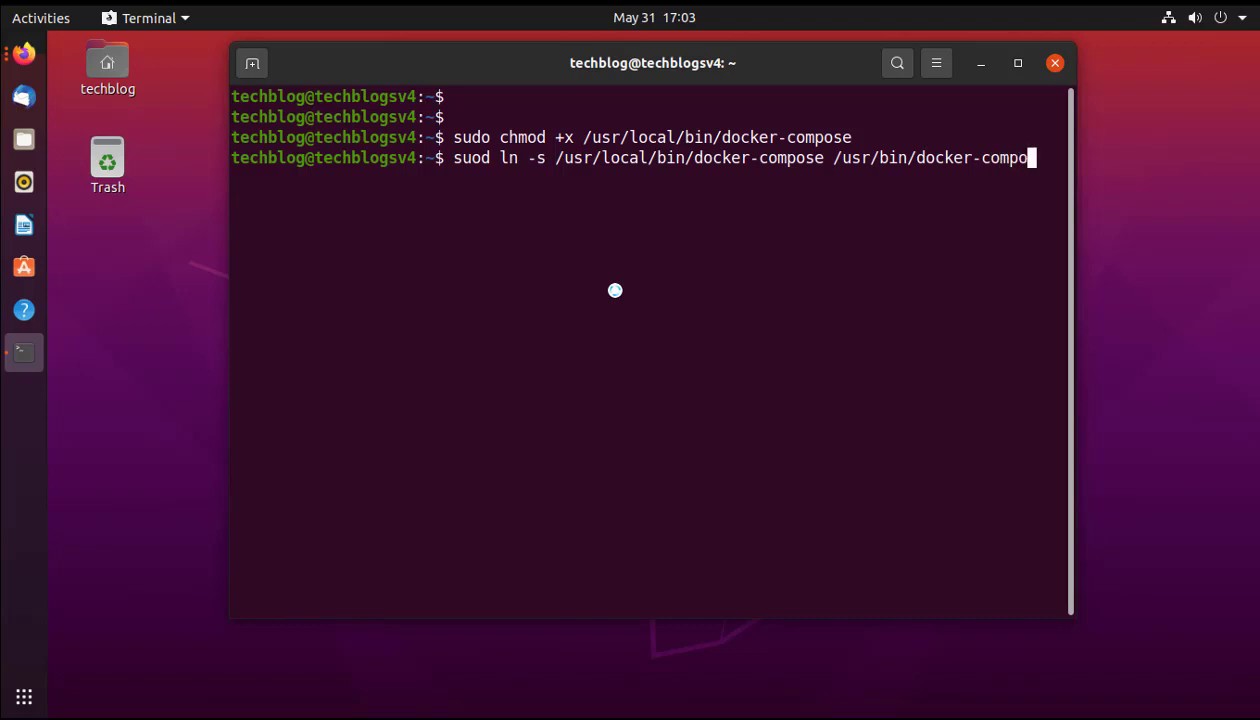
type("e")
key("Return")
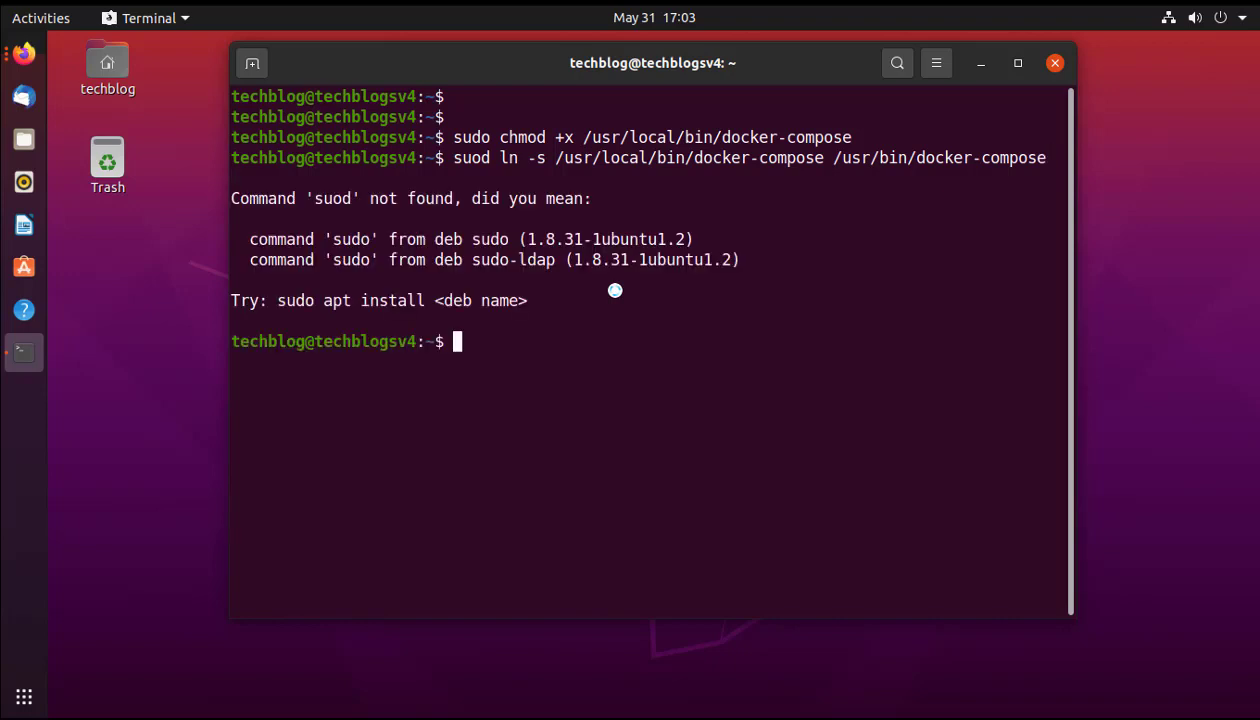
Rerun the symlink command with 'suod' corrected to sudo, then clear the screen.
key("Up")
key("Left")
key("Left")
key("Left")
key("Left")
key("Left")
key("Left")
key("Left")
key("Left")
key("Left")
key("Left")
key("Left")
key("Left")
key("Left")
key("Left")
key("Left")
key("Left")
key("Left")
key("Left")
key("Left")
key("Left")
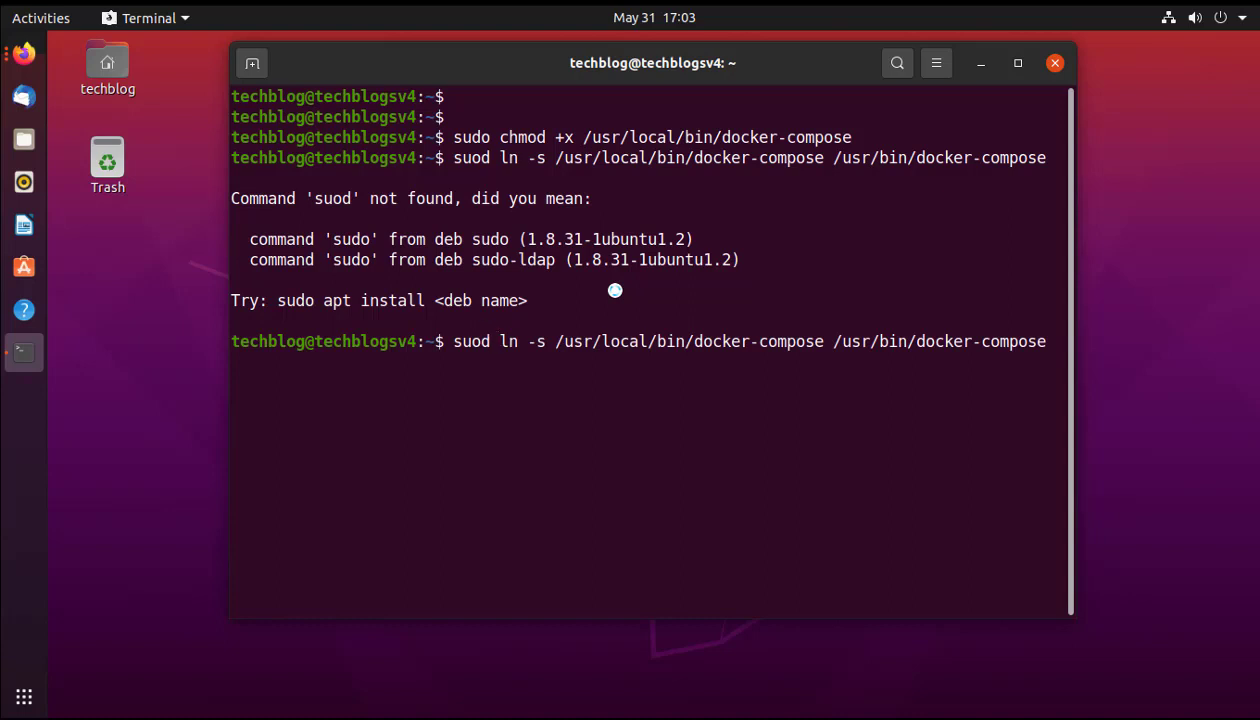
key("BackSpace")
key("BackSpace")
key("BackSpace")
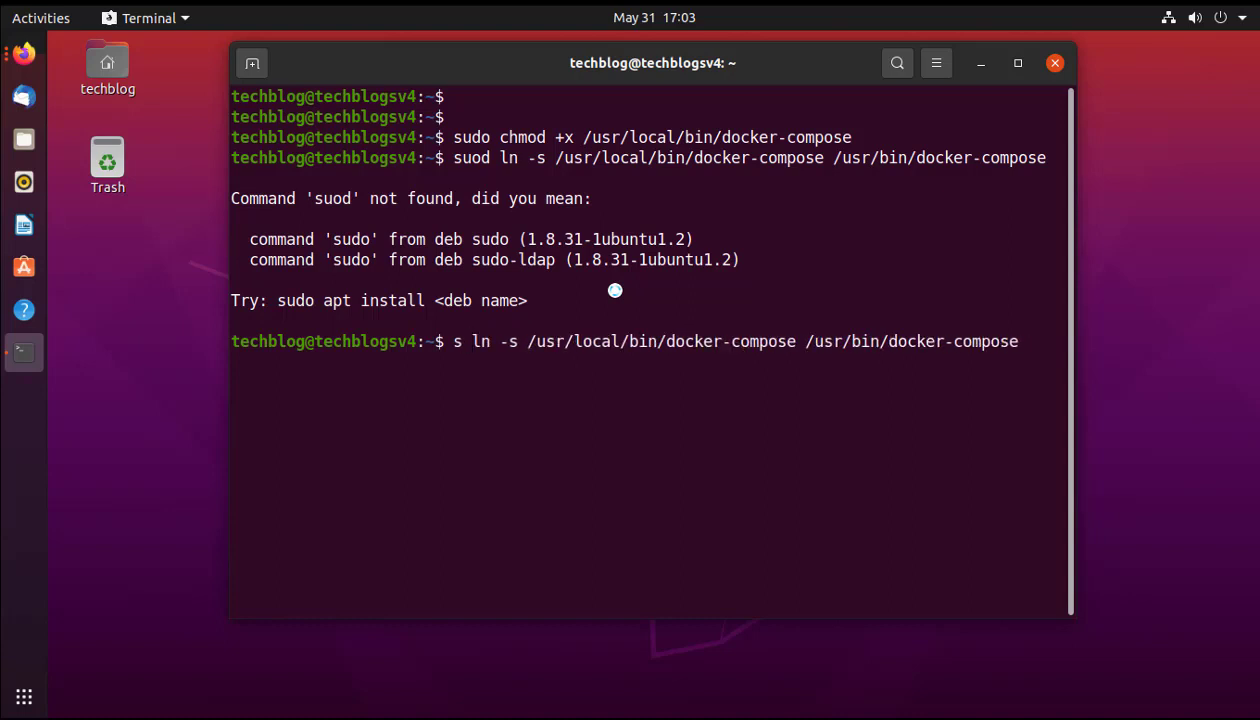
type("udo")
key("Return")
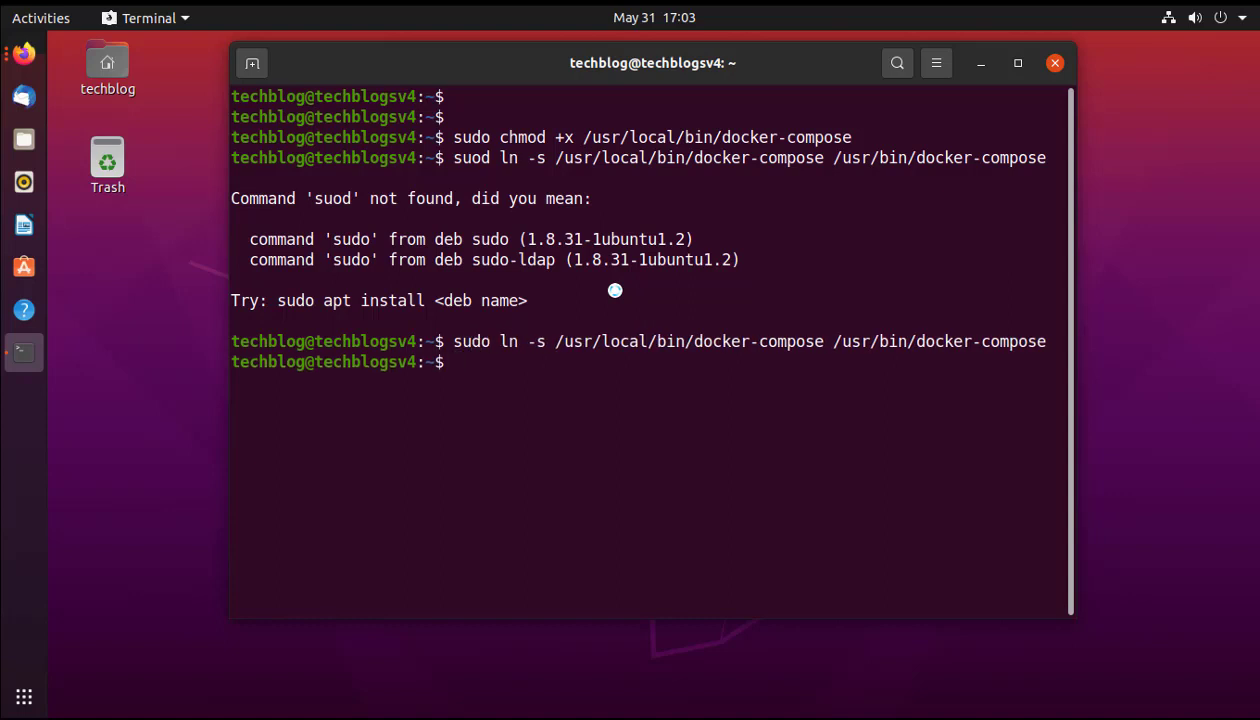
type("clear")
key("Return")
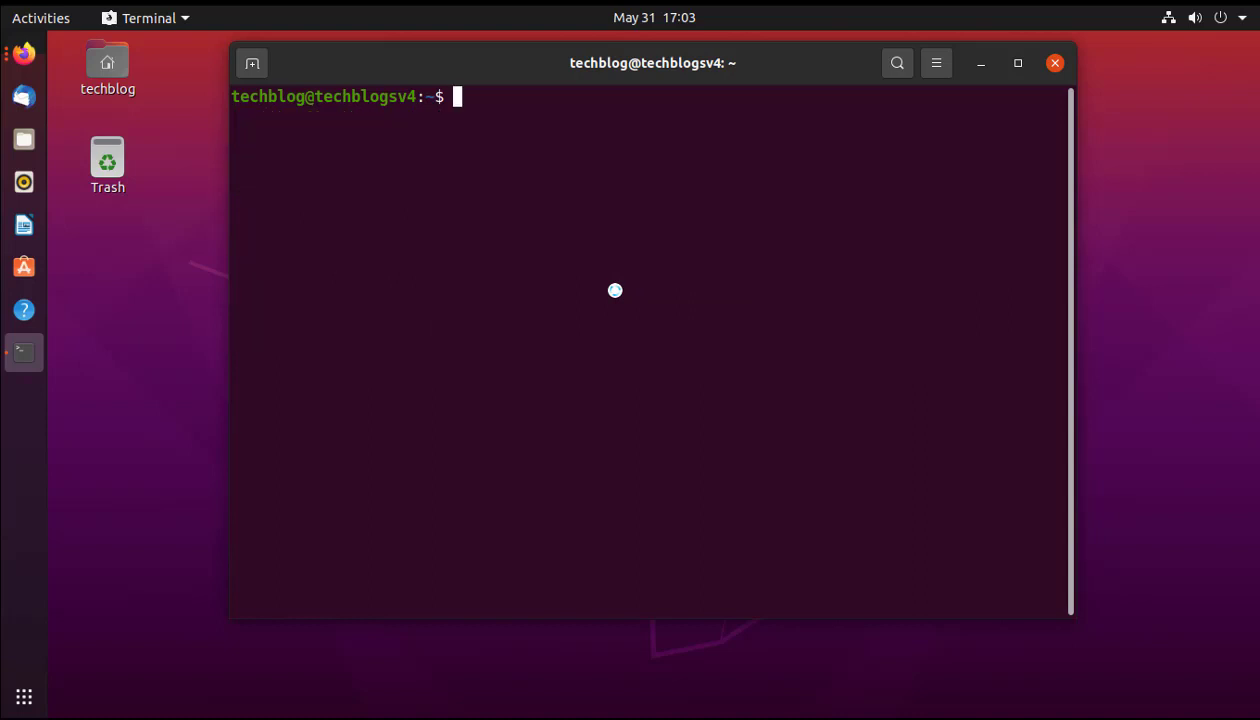
Run docker-compose --version to confirm version 1.26.0 is installed, then clear the screen.
key("Return")
key("Return")
key("Return")
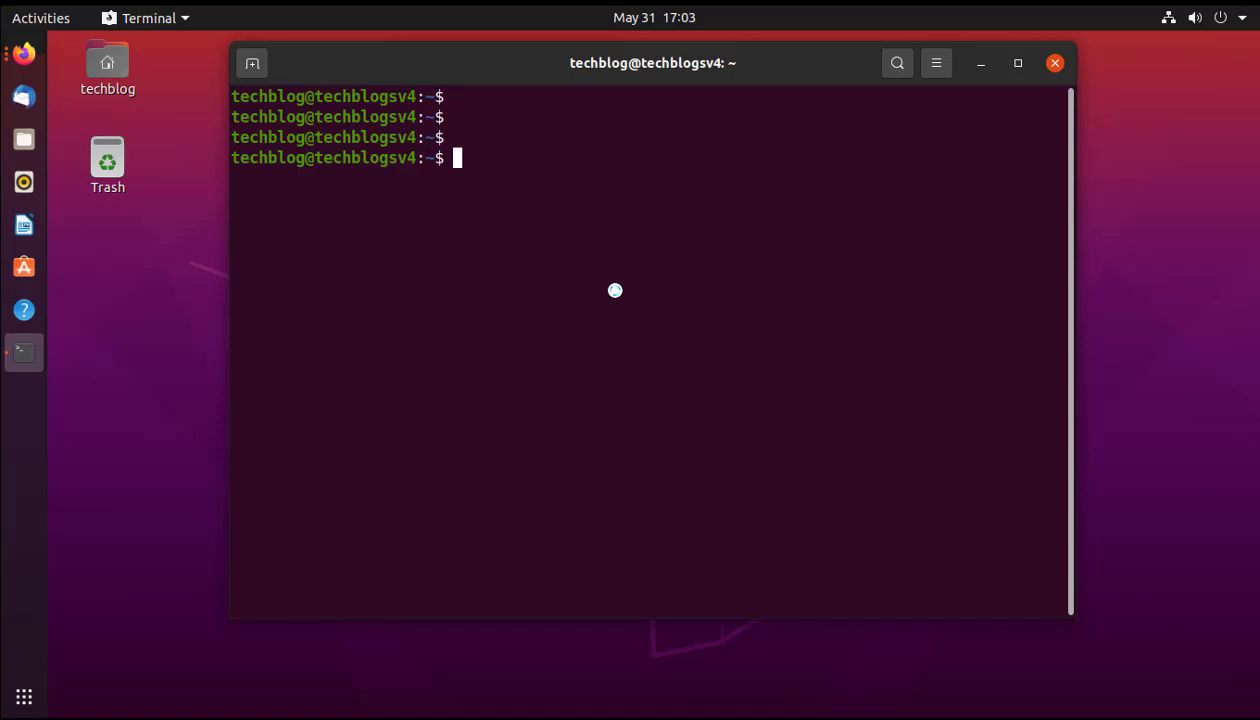
type("docker")
key("BackSpace")
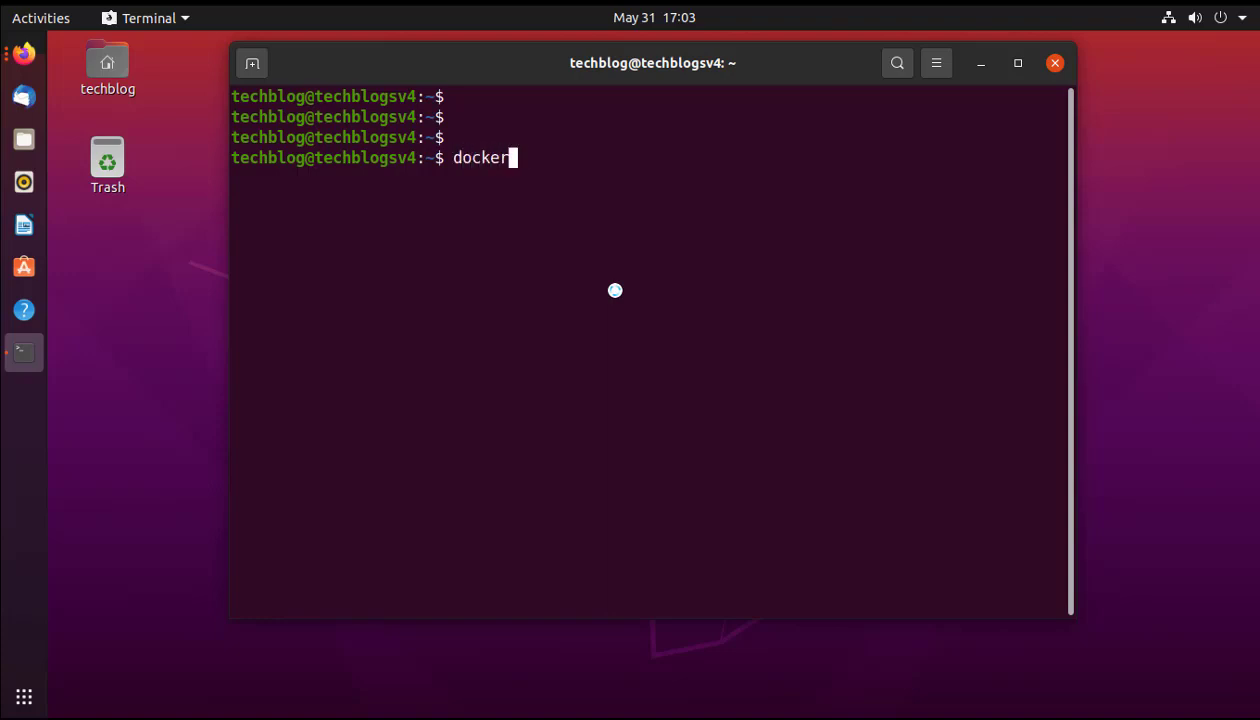
type("-comp")
type("oser")
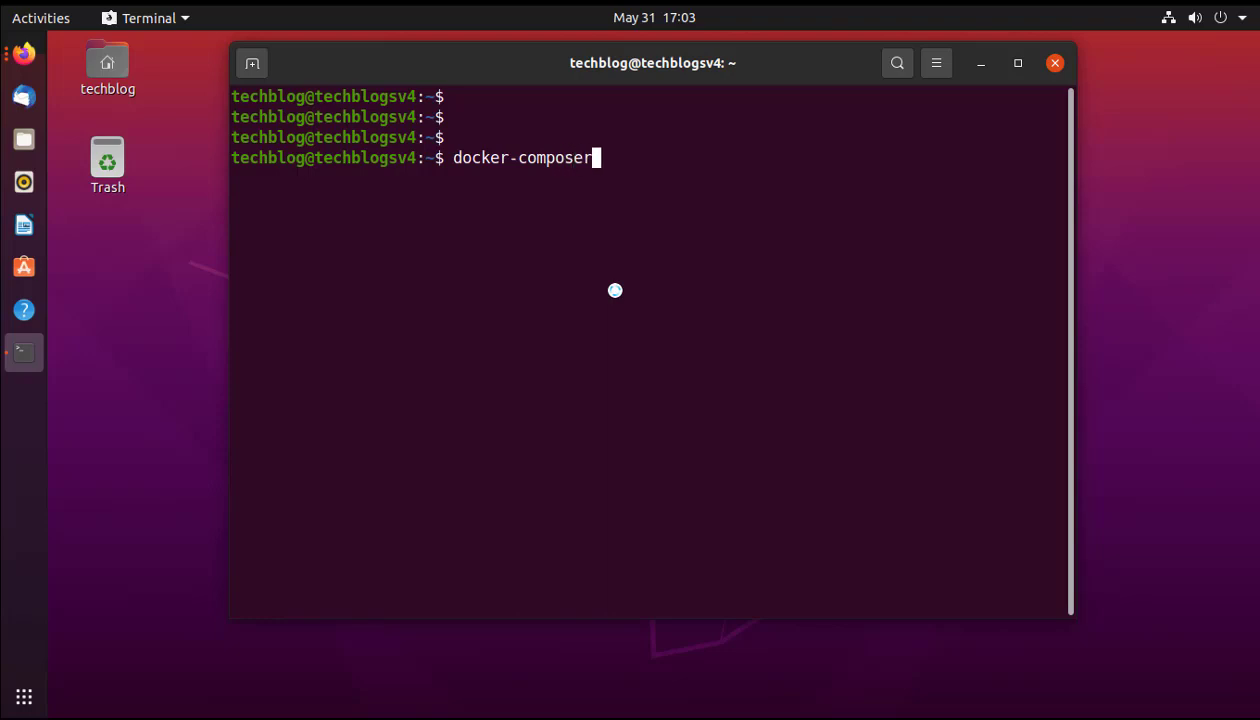
key("BackSpace")
type("--version")
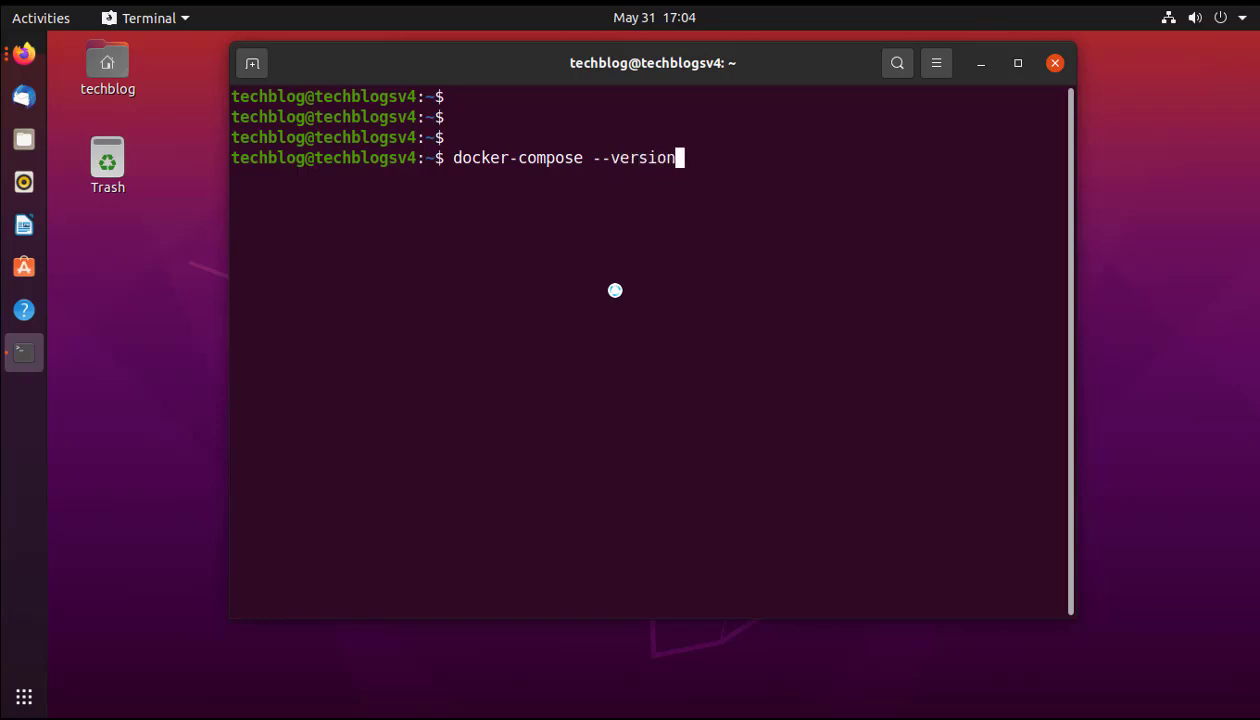
key("Return")
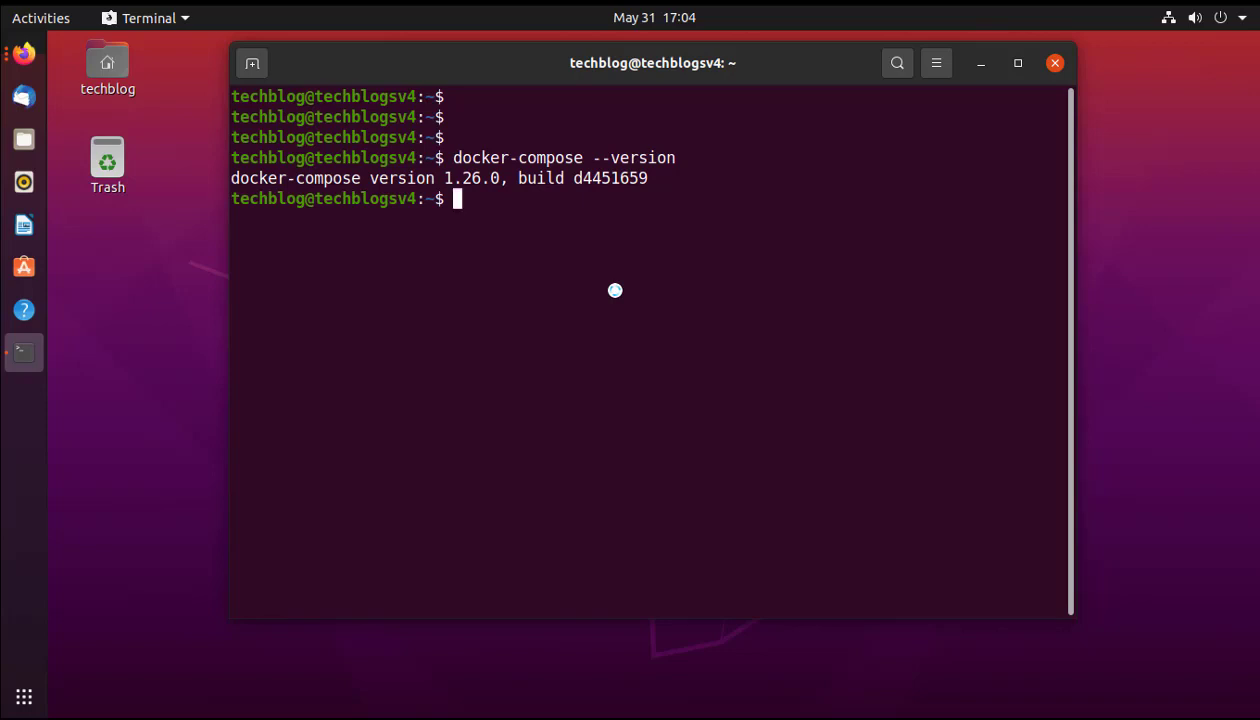
type("clear")
key("Return")
key("Return")
key("Return")
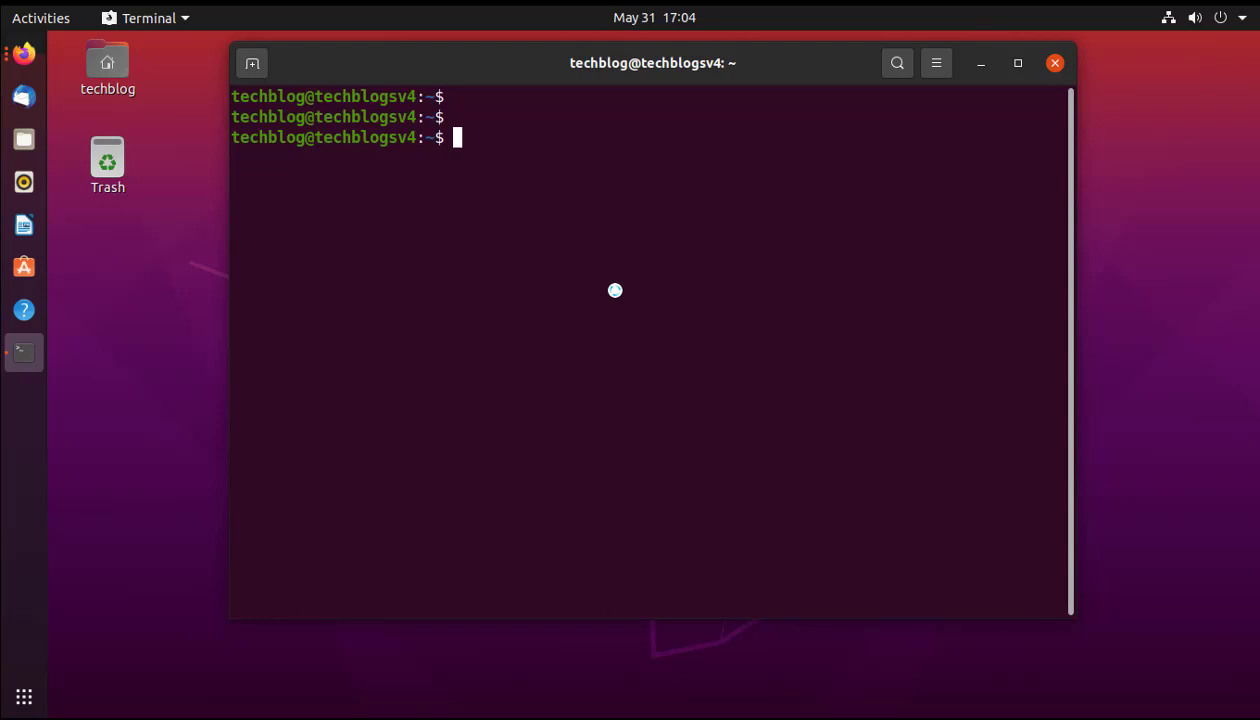
Create the portainer_data volume with sudo docker volume create, then clear the screen.
type("sudo docker")
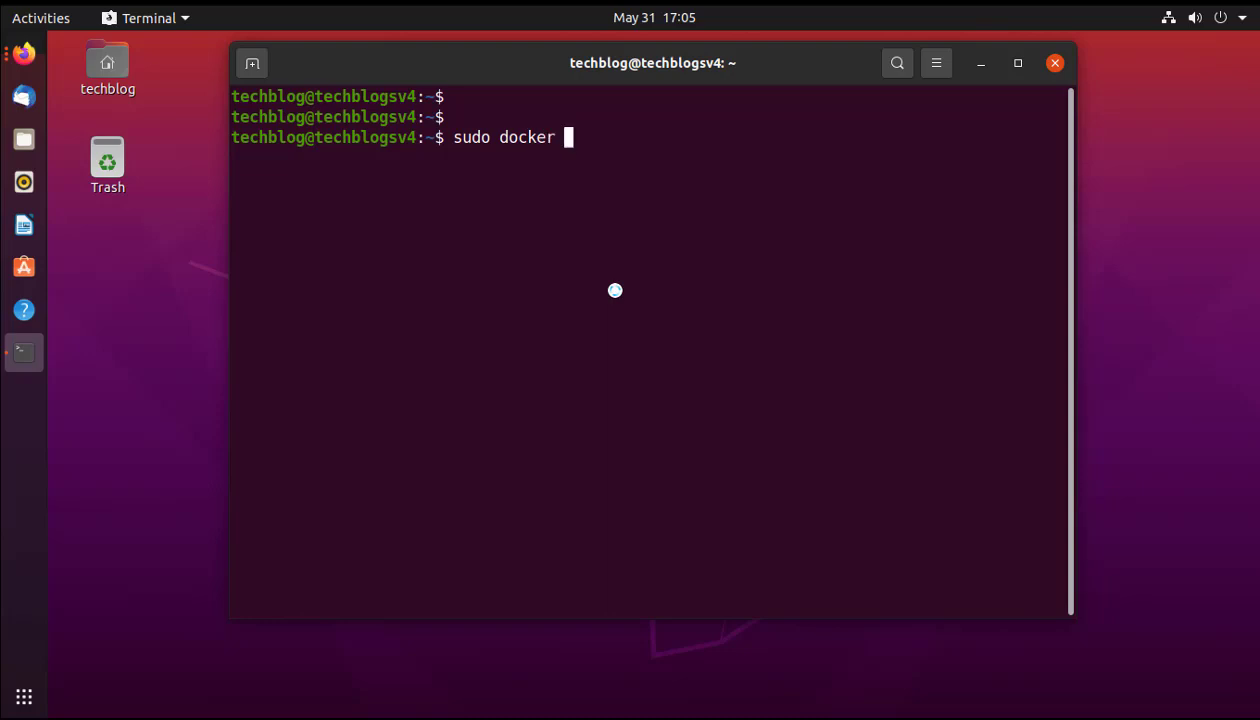
type(" volume c")
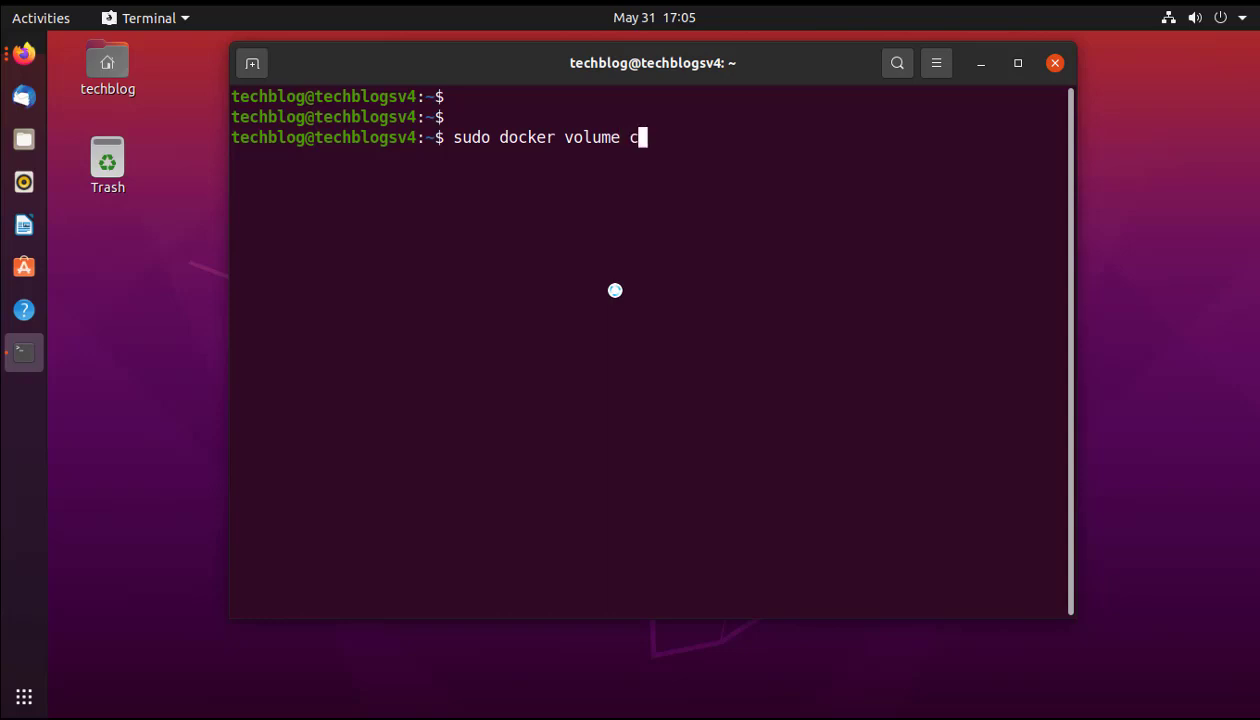
type("reate p")
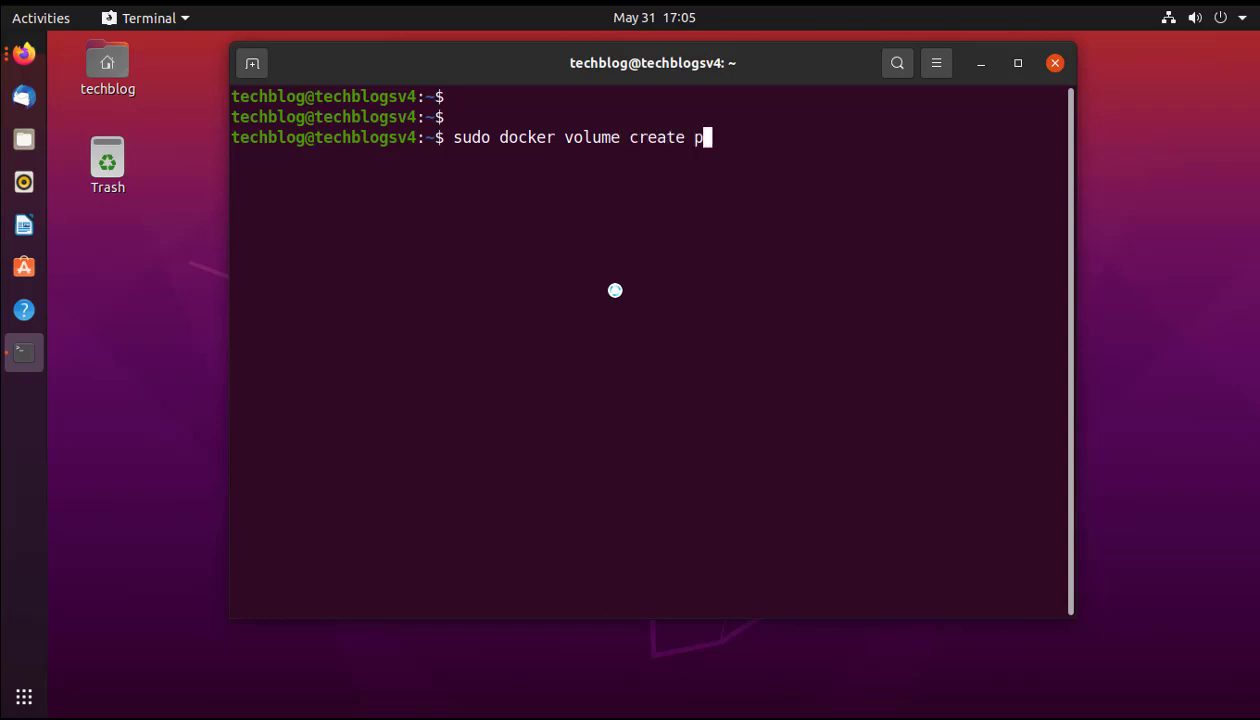
type("ortainer")
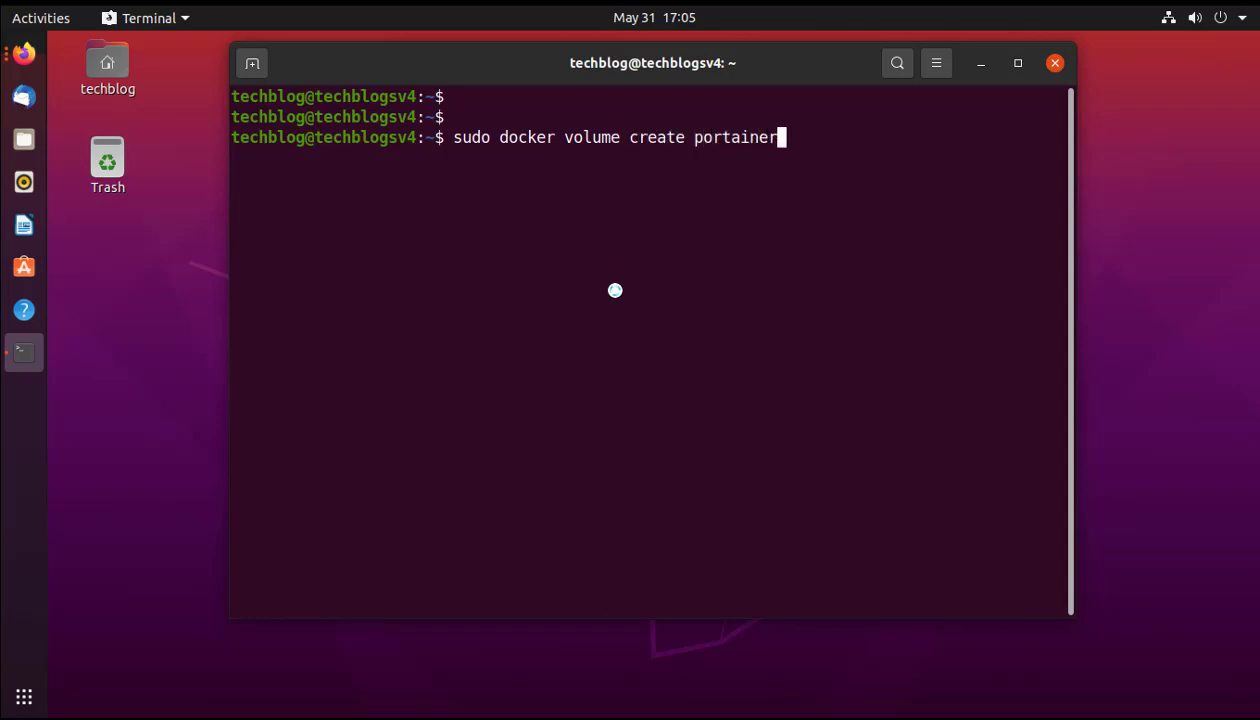
type("_data")
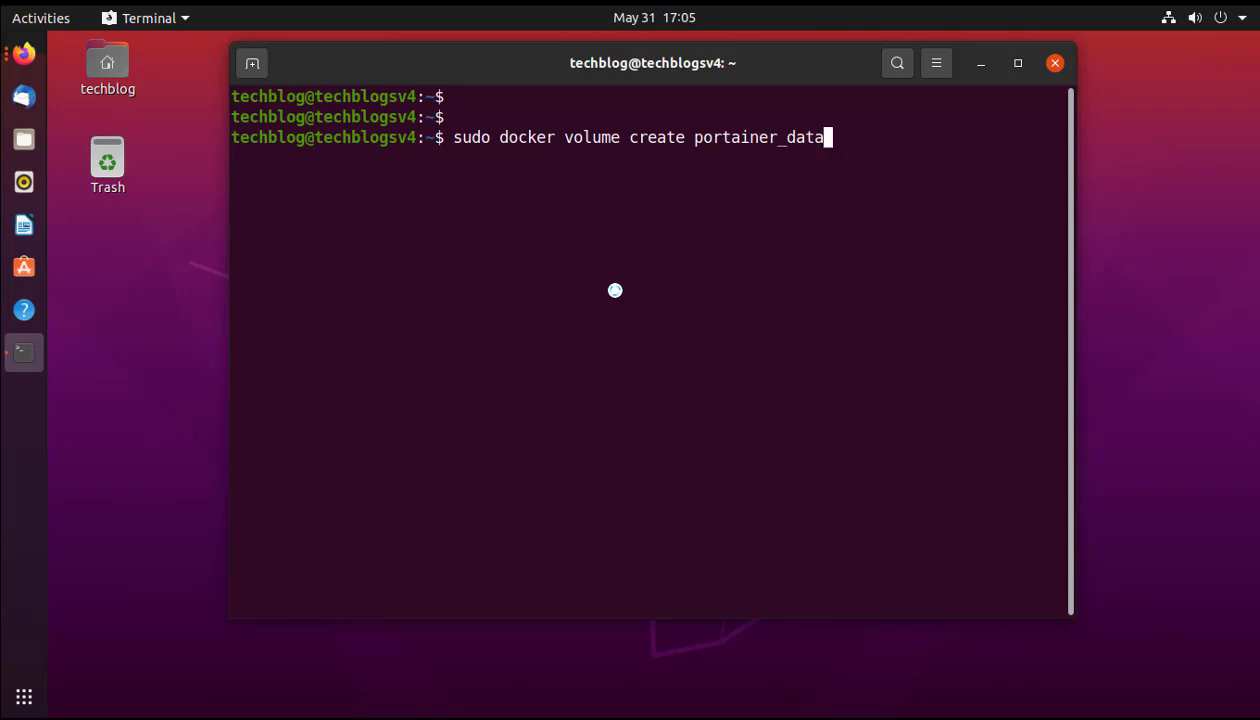
key("Return")
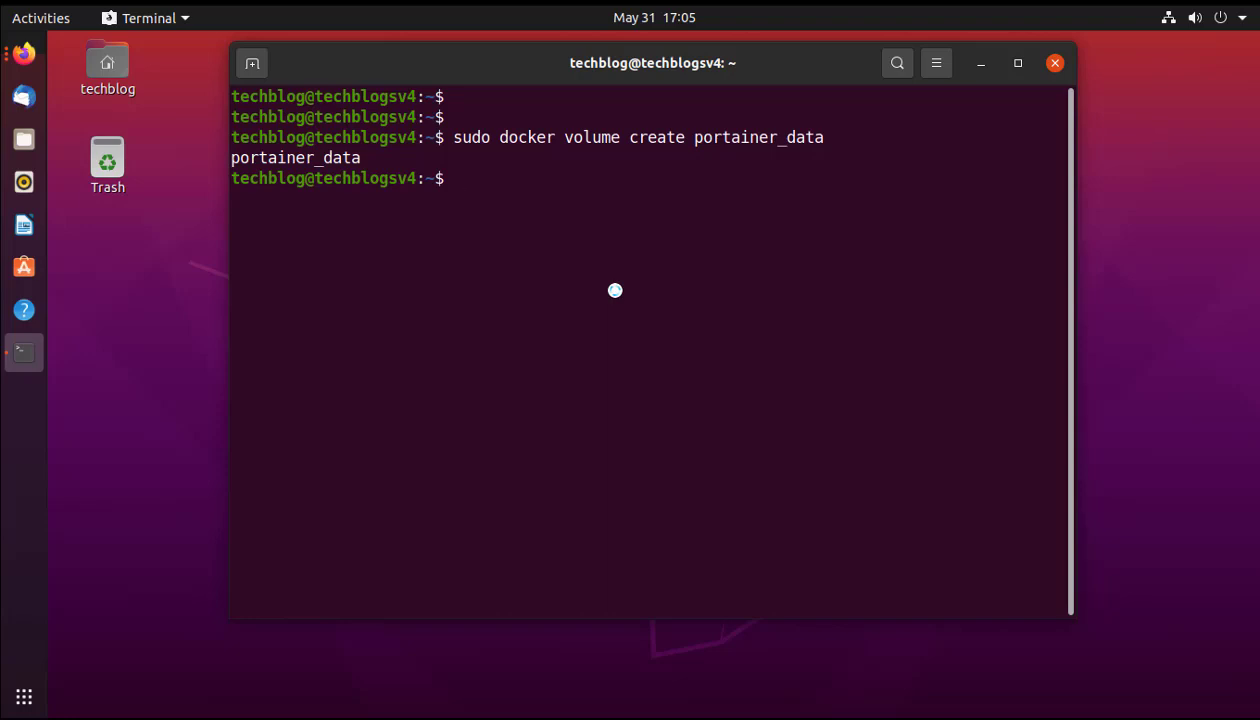
type("clear")
key("Return")
key("Return")
key("Return")
key("Return")
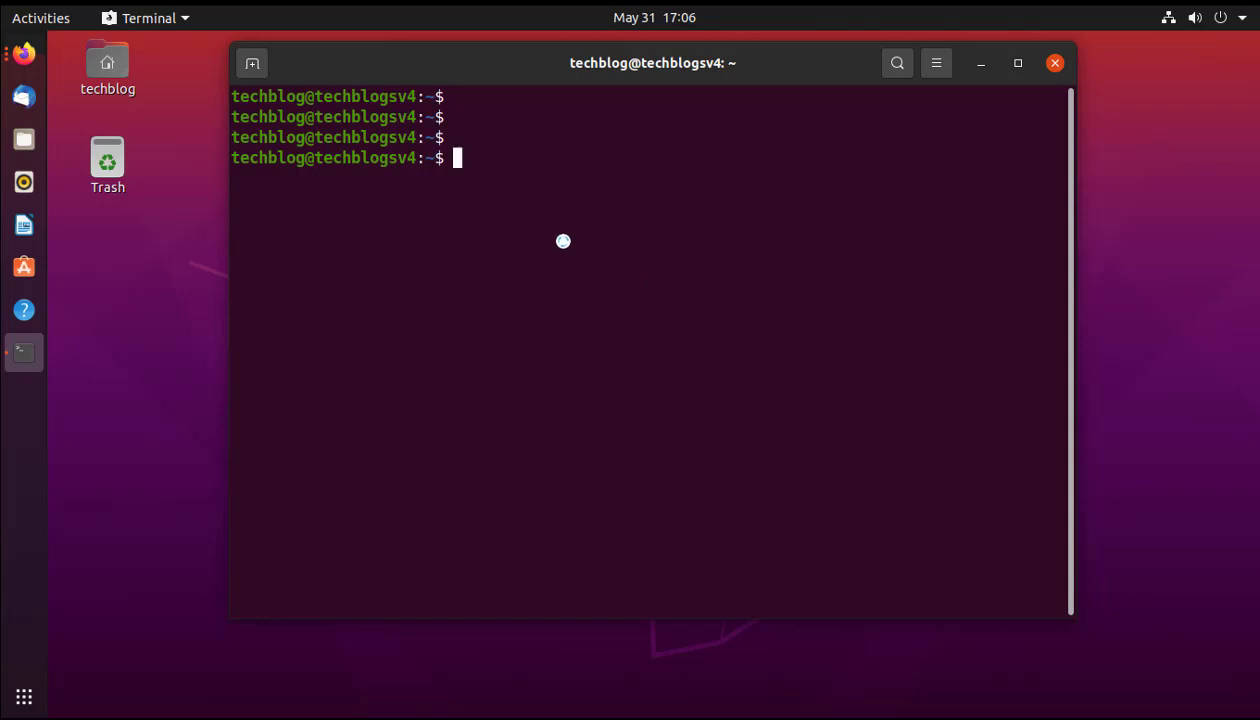
Run the portainer/portainer container on ports 8000 and 9000 with portainer_data, then verify with docker ps.
type("docker run -d -p 8000:8000 -p 9000:9000 --name=portainer --restart=always -v /var/run/docker.sock:/var/run/docker.sock -v portainer_data:/data portainer/portainer")
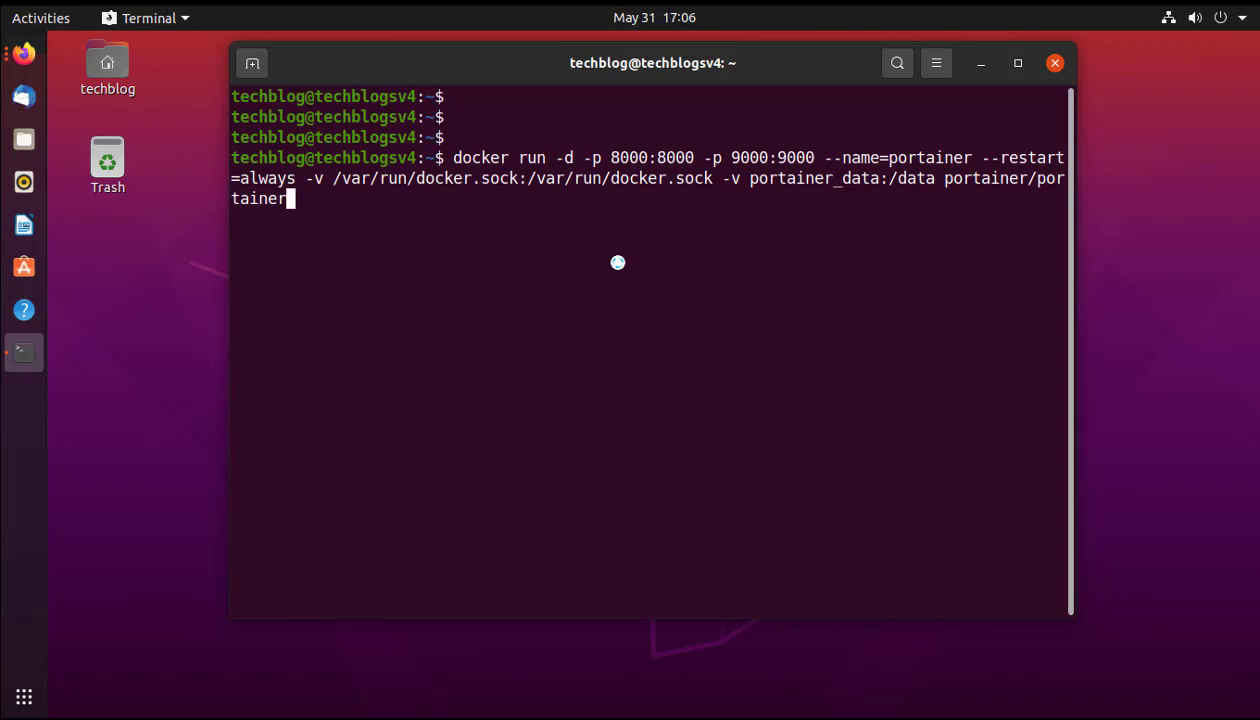
key("Return")
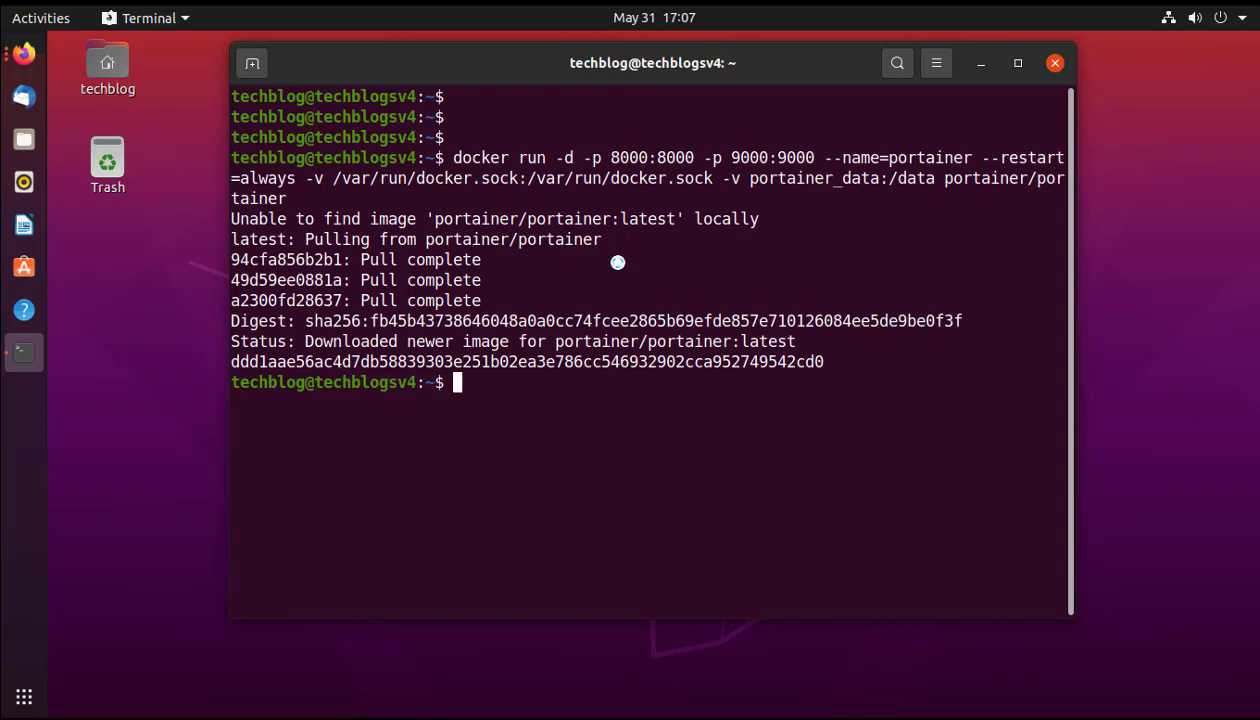
type("docker ps")
key("Return")
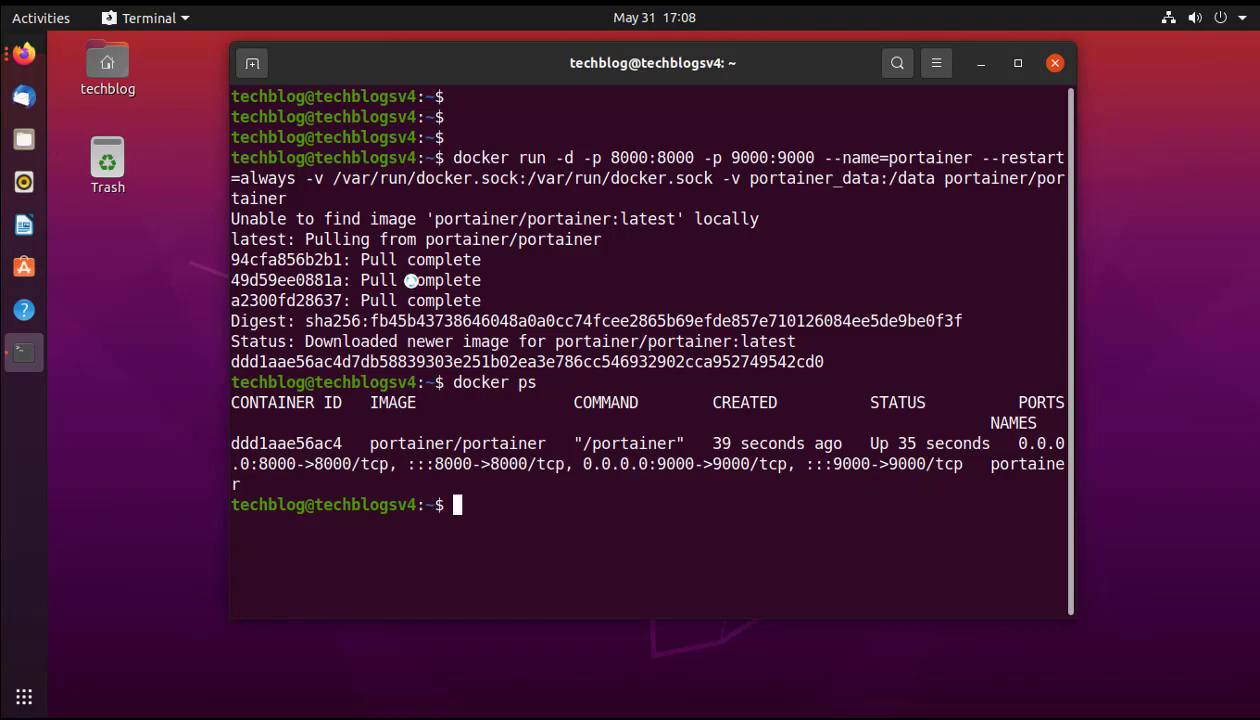
Load 10.0.50.58:9000 in a new Firefox tab.
left_click(24, 52)
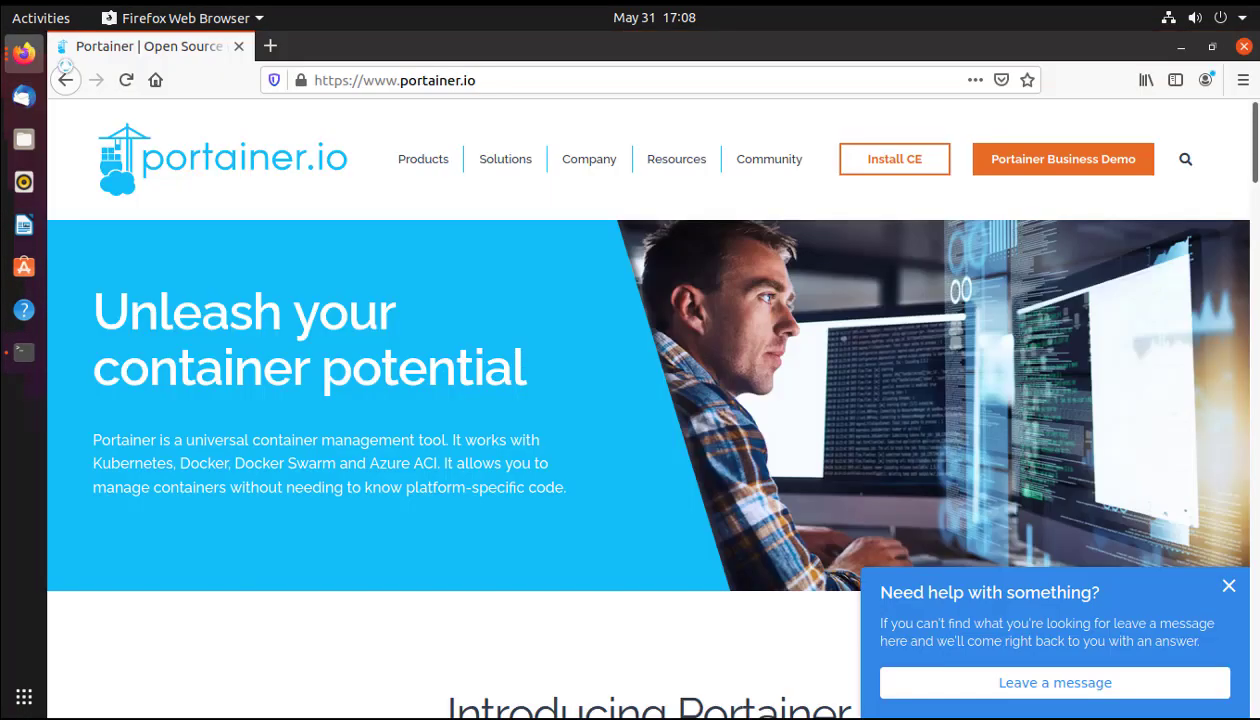
left_click(268, 47)
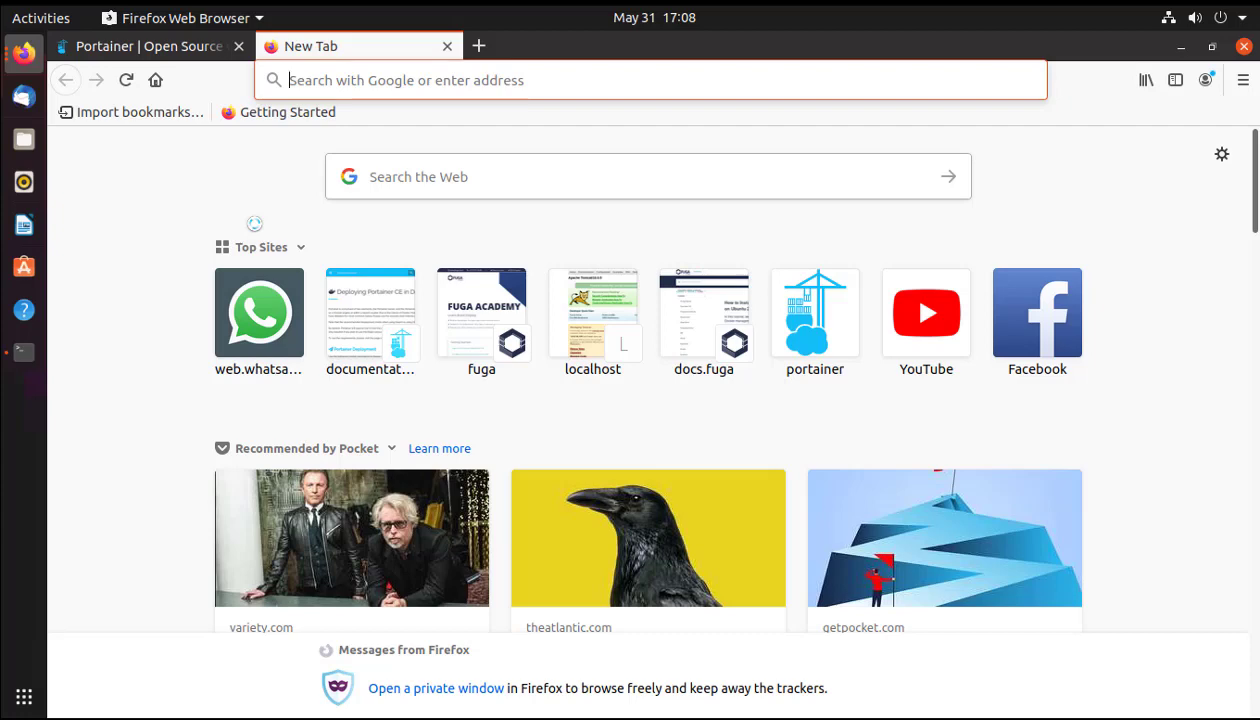
type("10.0")
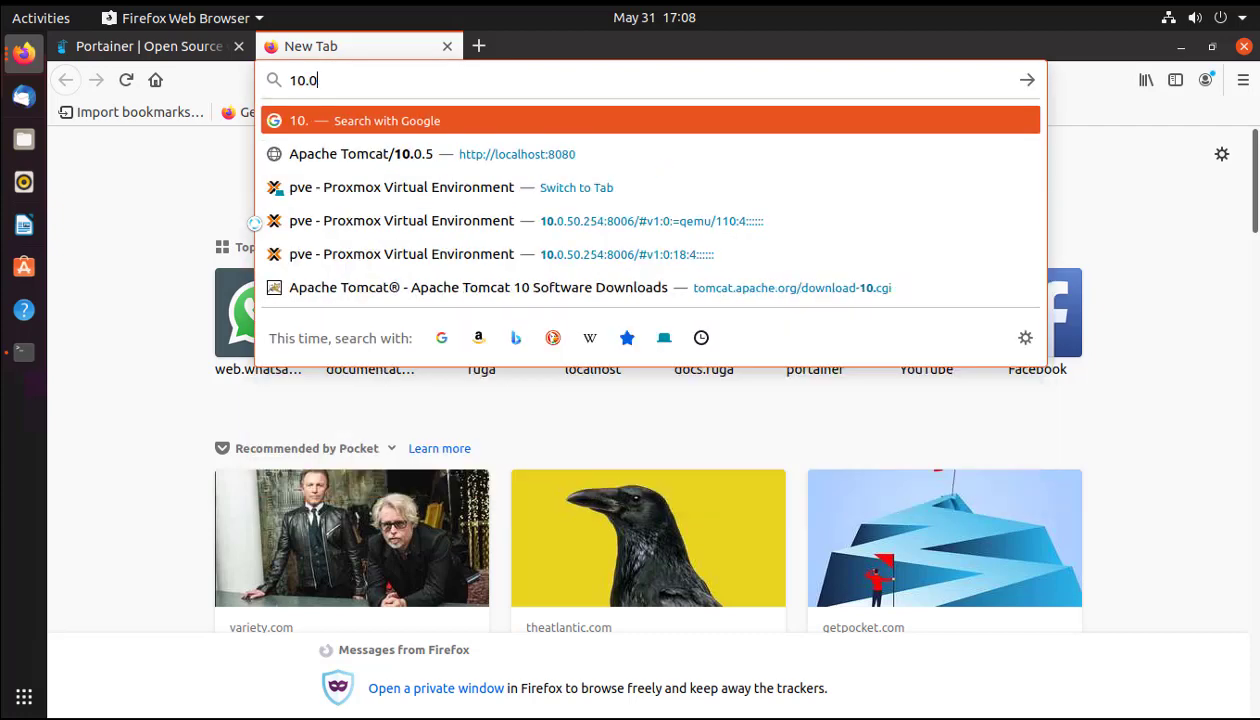
type(".50.58")
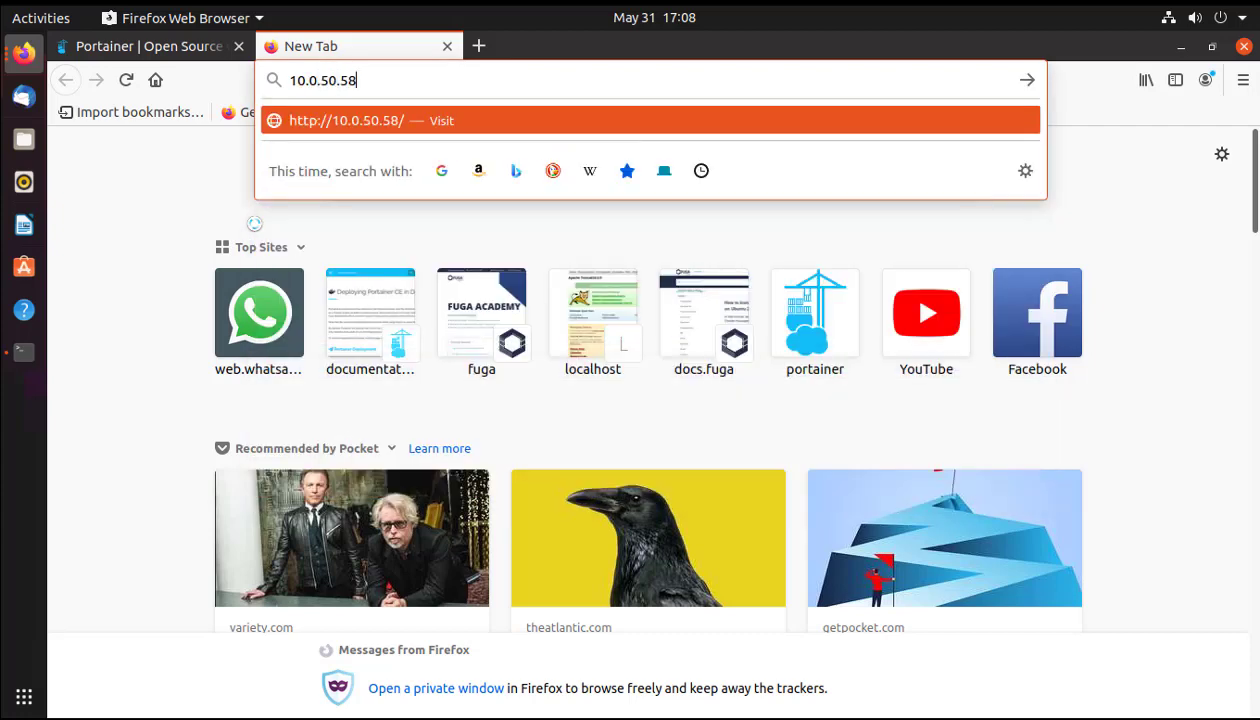
type(":")
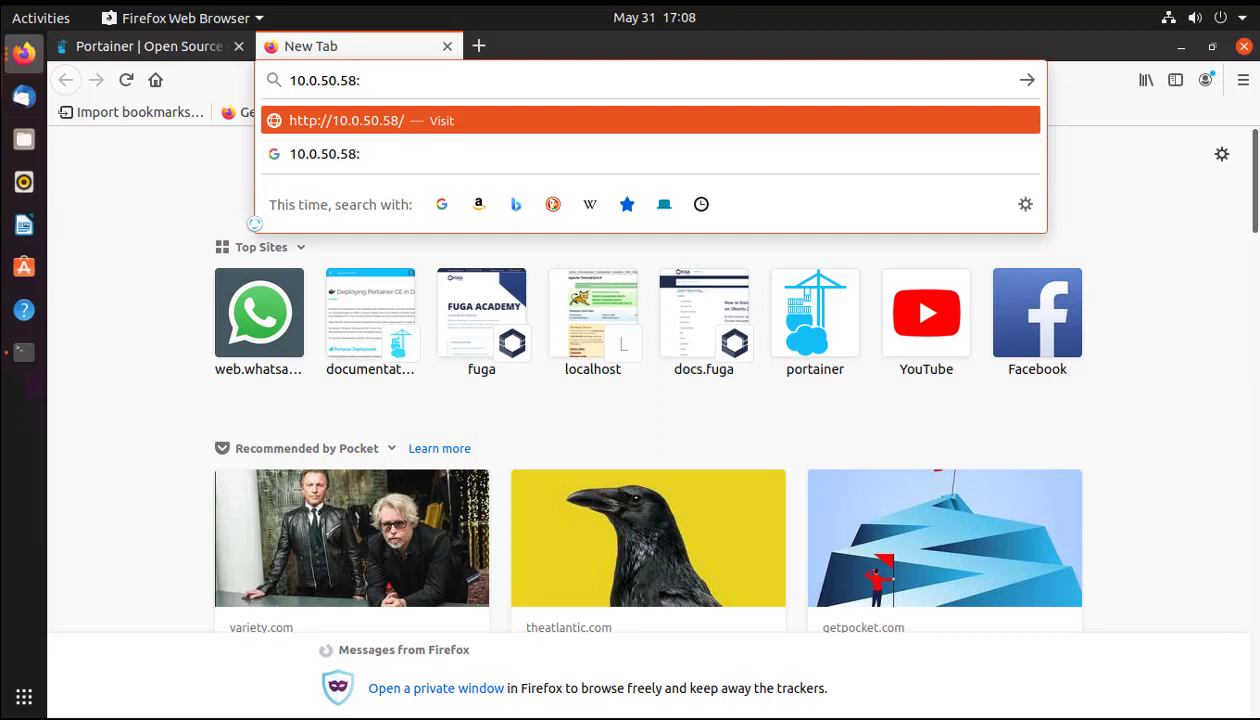
type("9000")
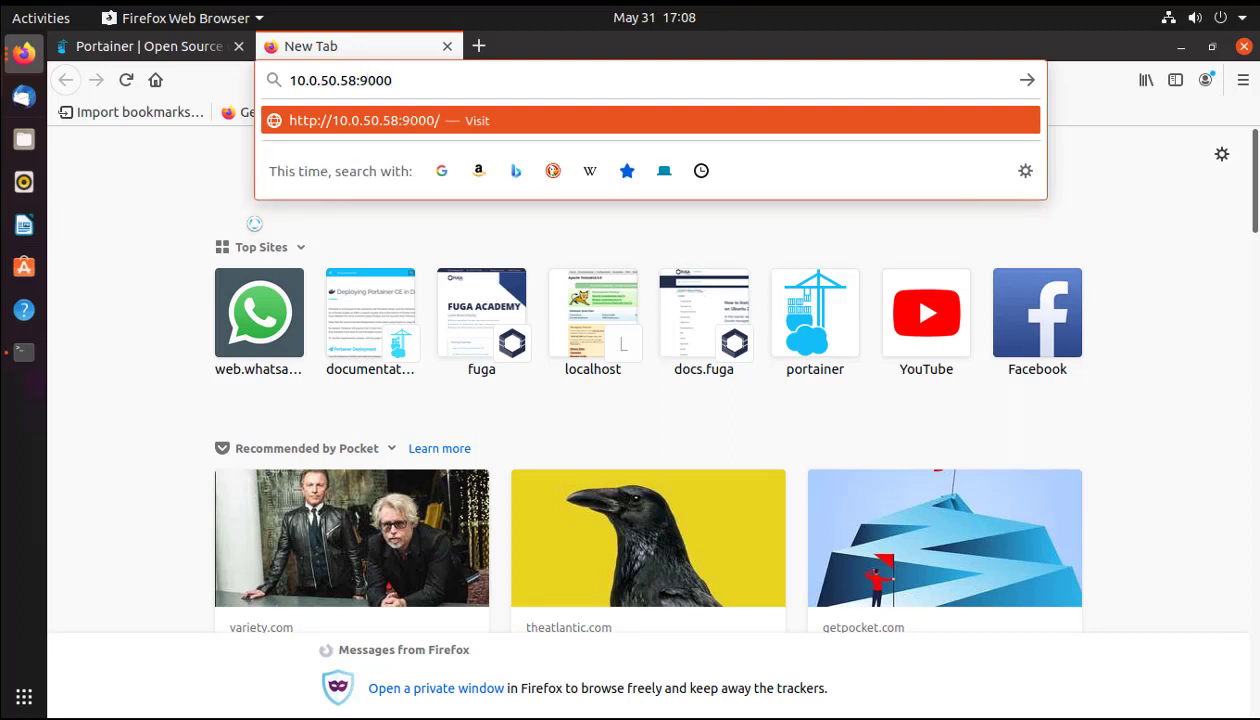
key("Return")
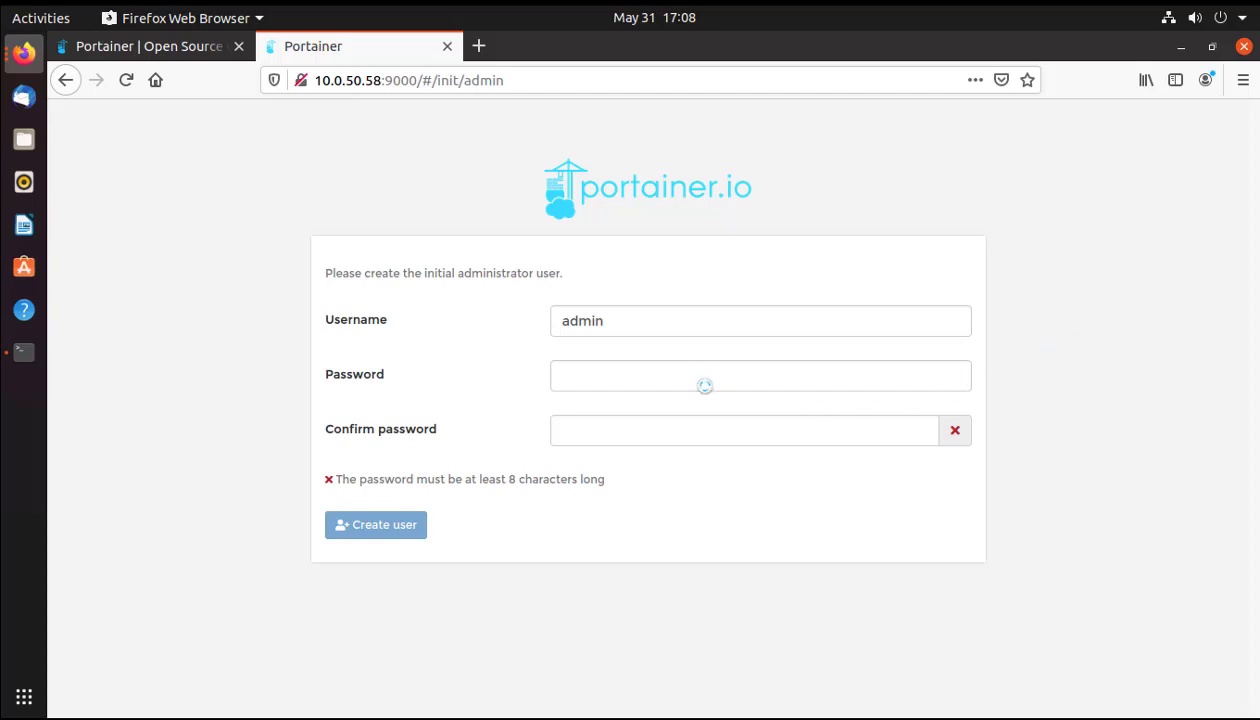
Keep the username admin, enter and confirm the administrator password, and create the user.
left_click(675, 377)
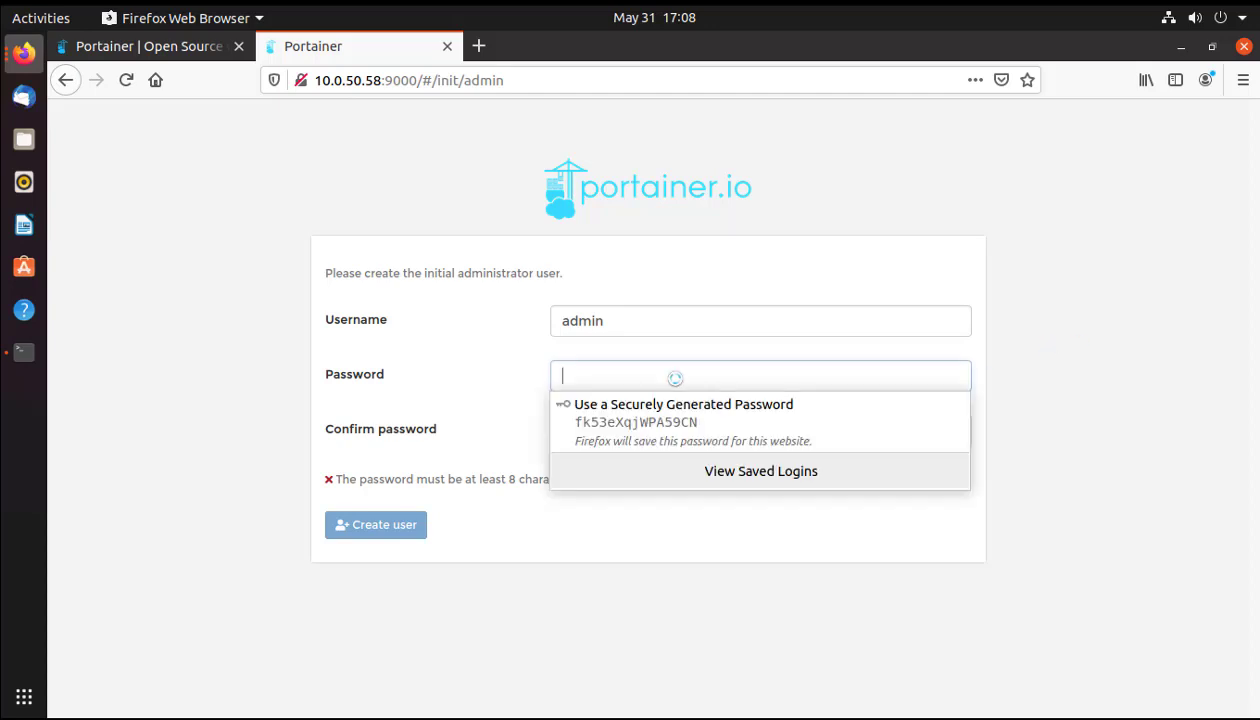
left_click(666, 325)
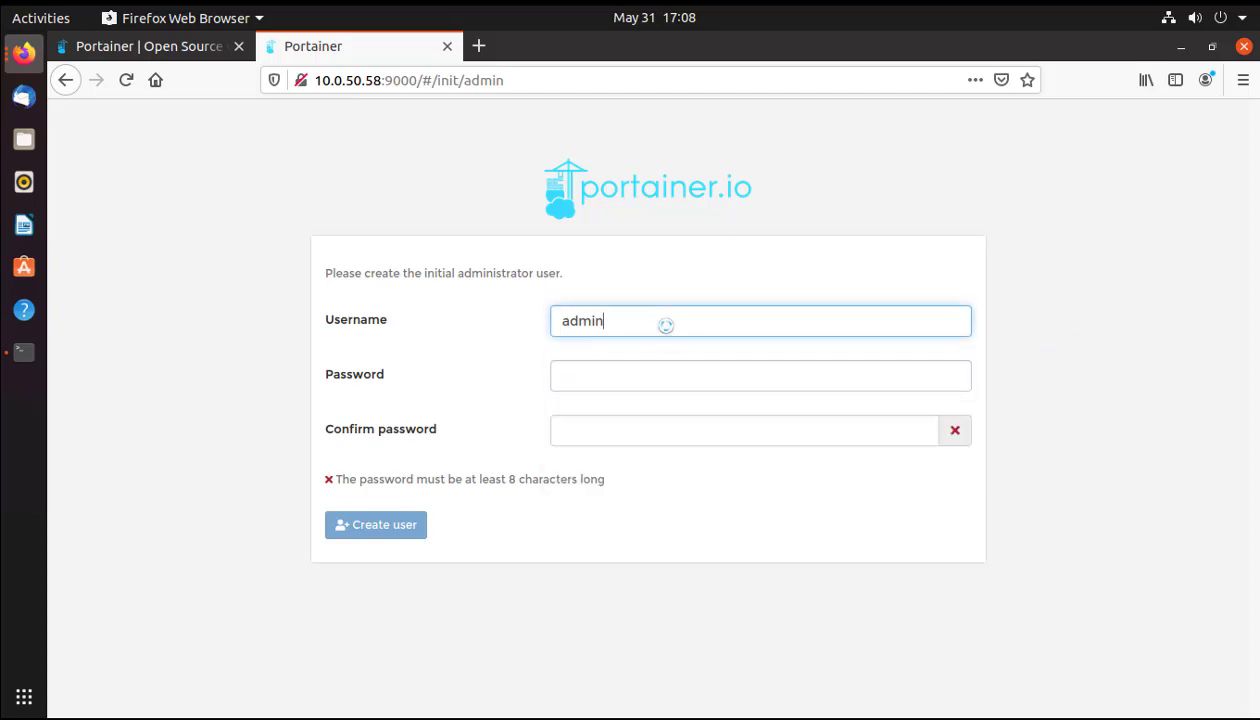
left_click(633, 379)
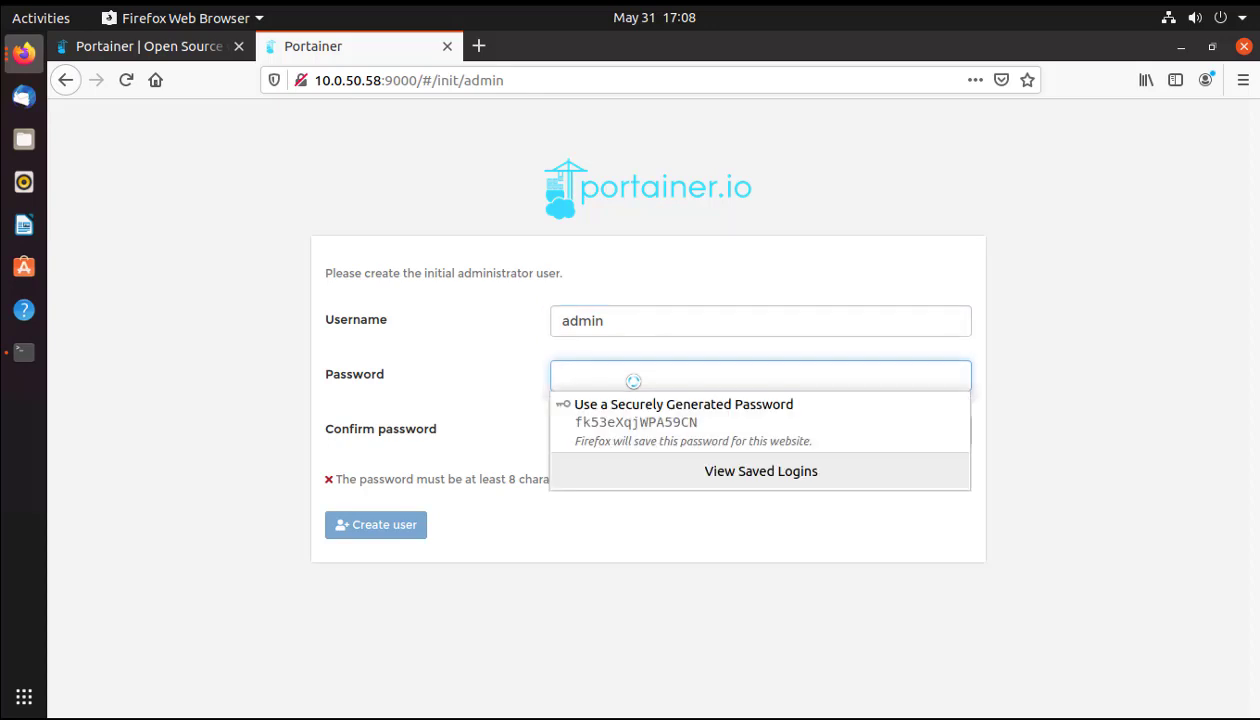
type("••••••••••")
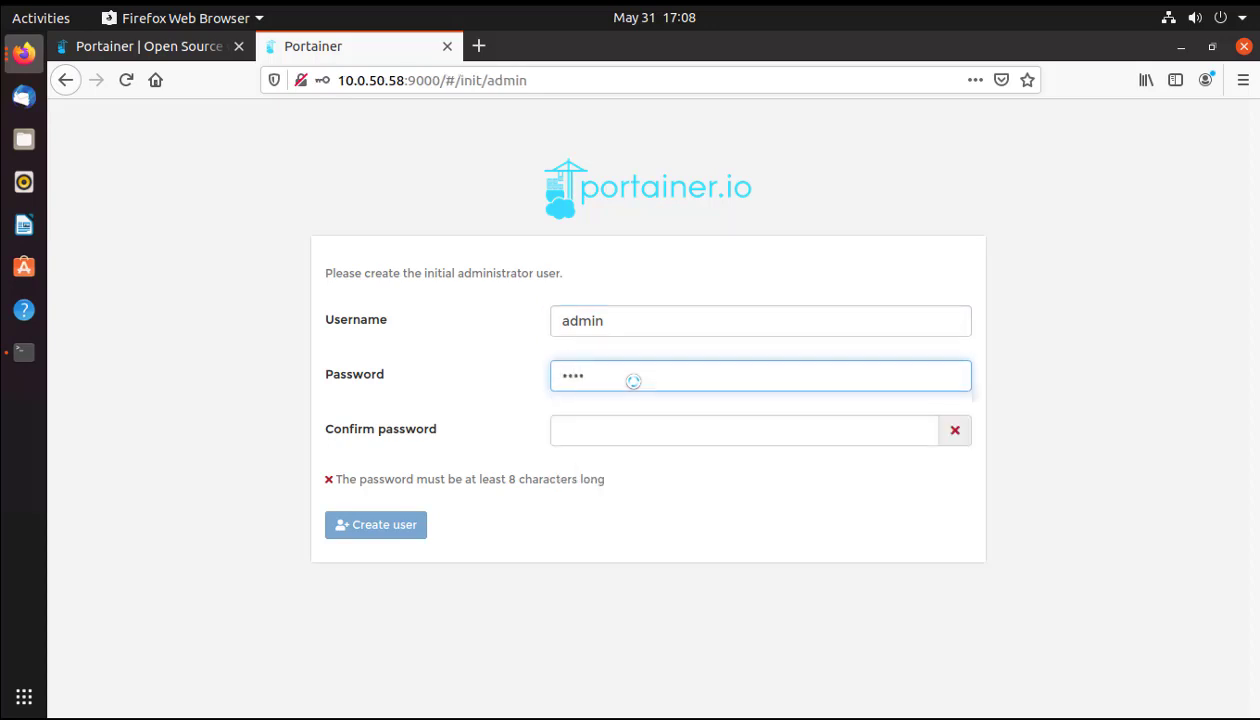
key("Tab")
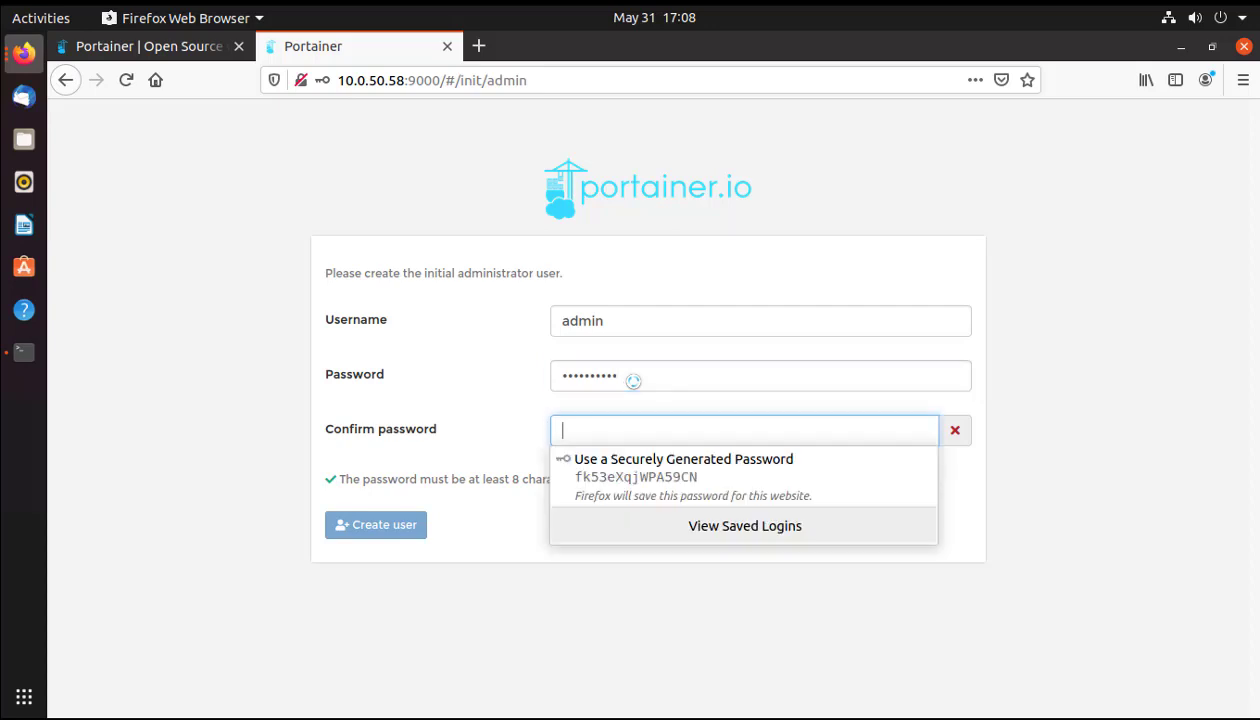
type("•••••••")
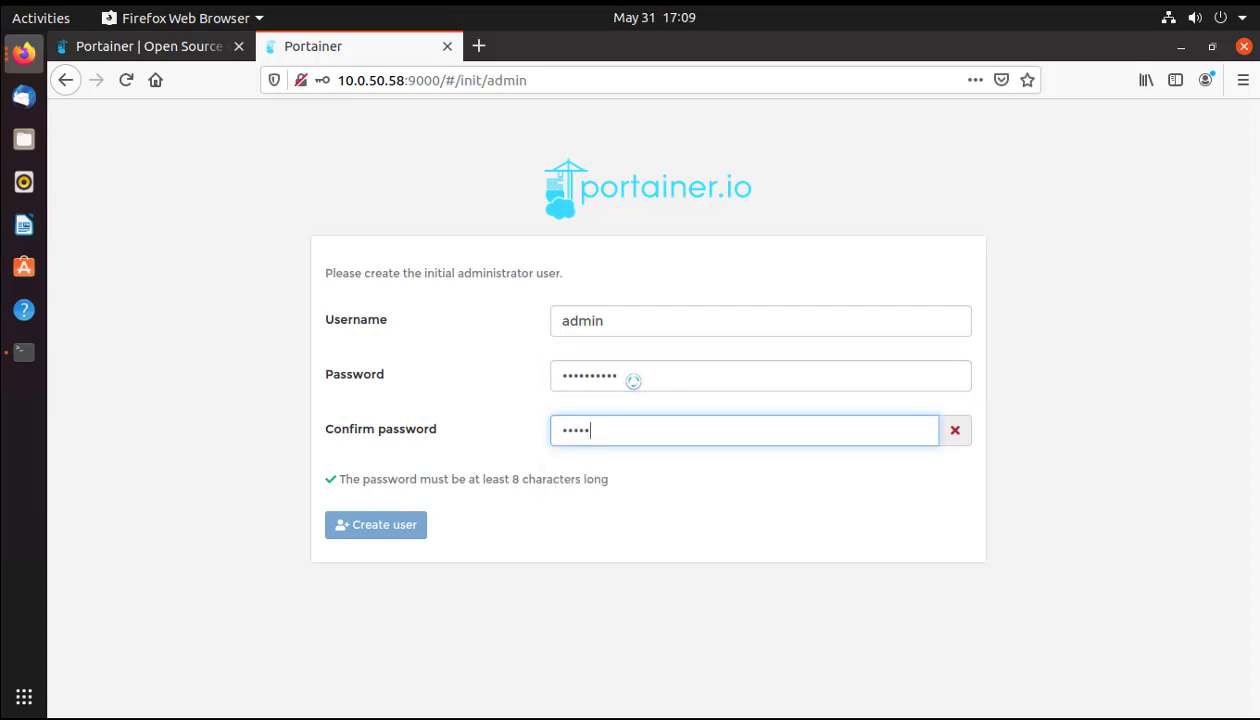
type("•••")
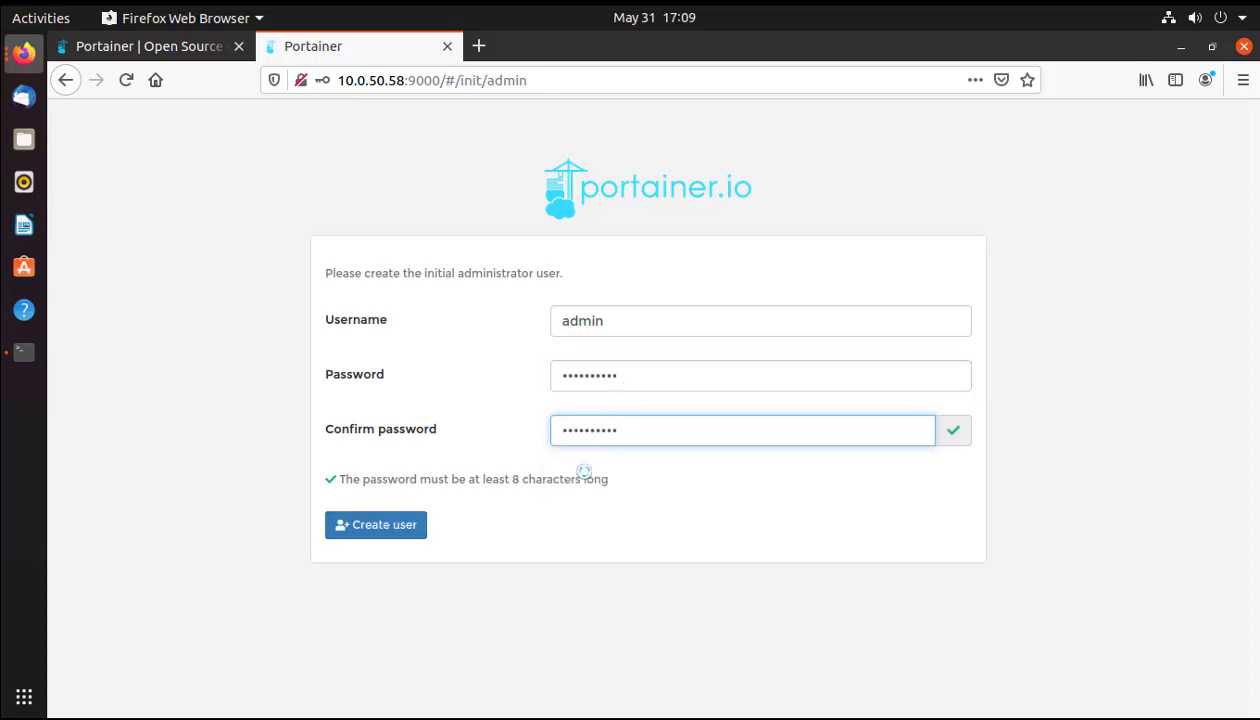
left_click(380, 524)
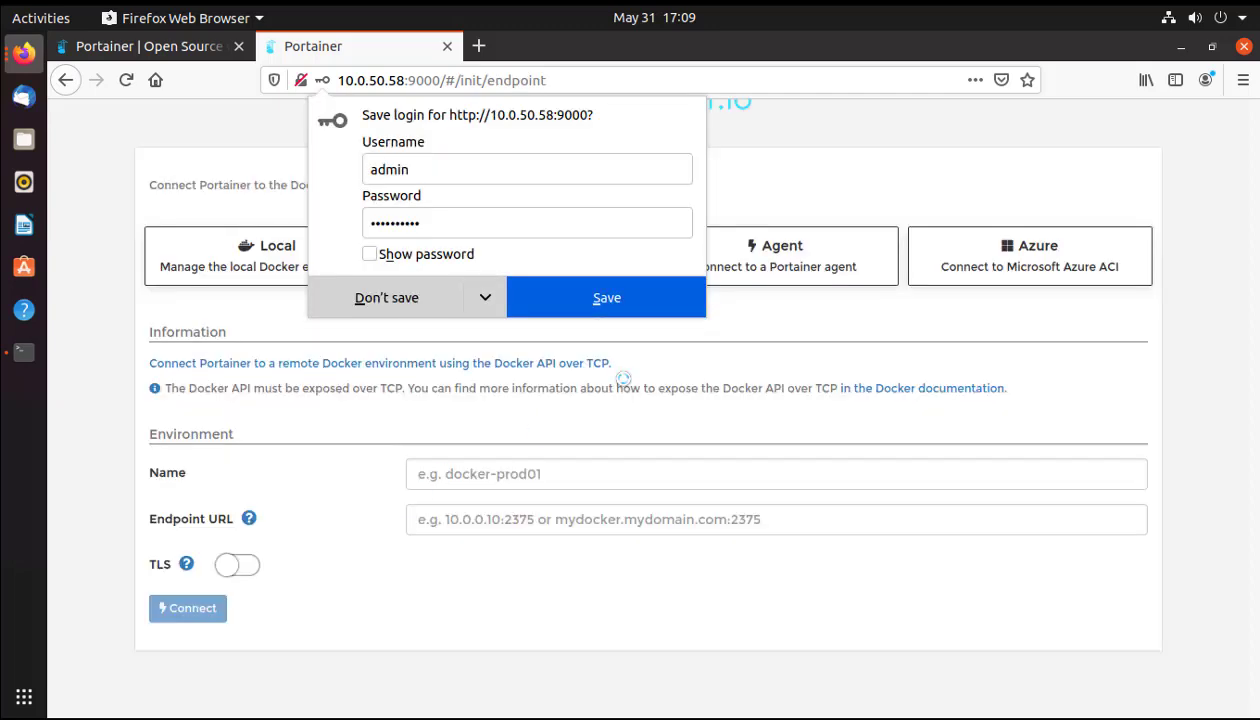
Decline saving the login, connect to the Local Docker environment, and open the local endpoint's dashboard.
left_click(384, 298)
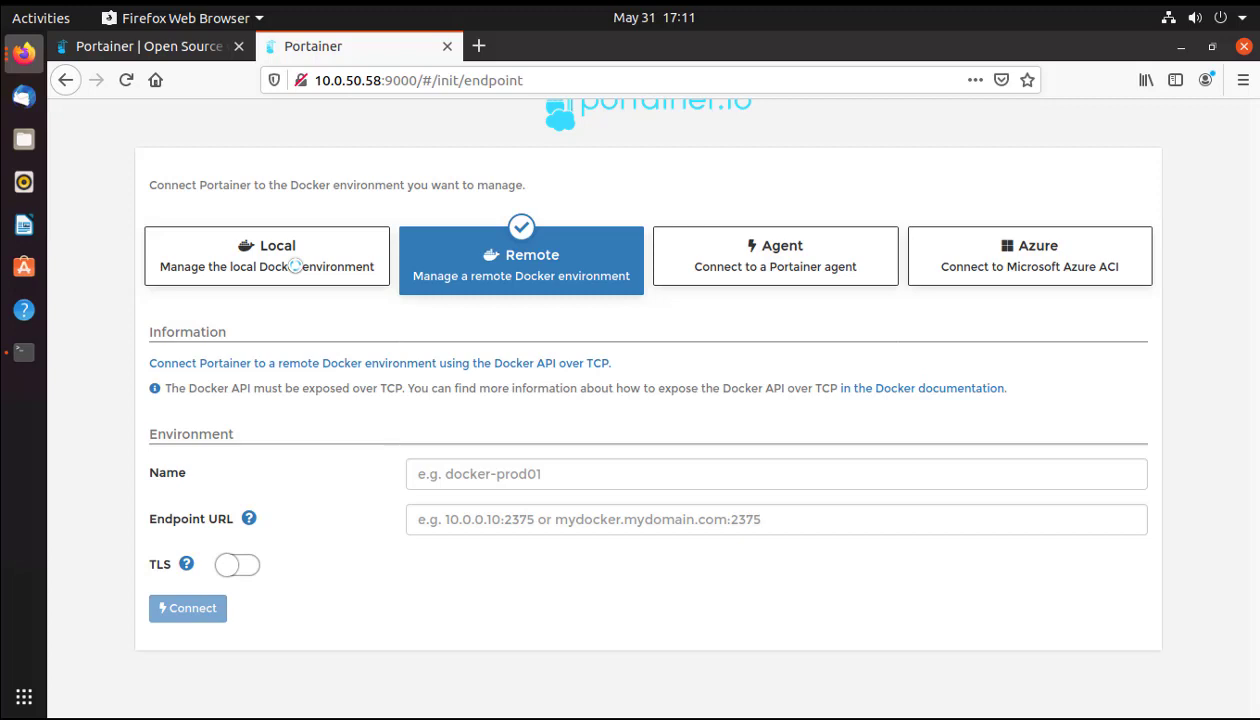
left_click(295, 266)
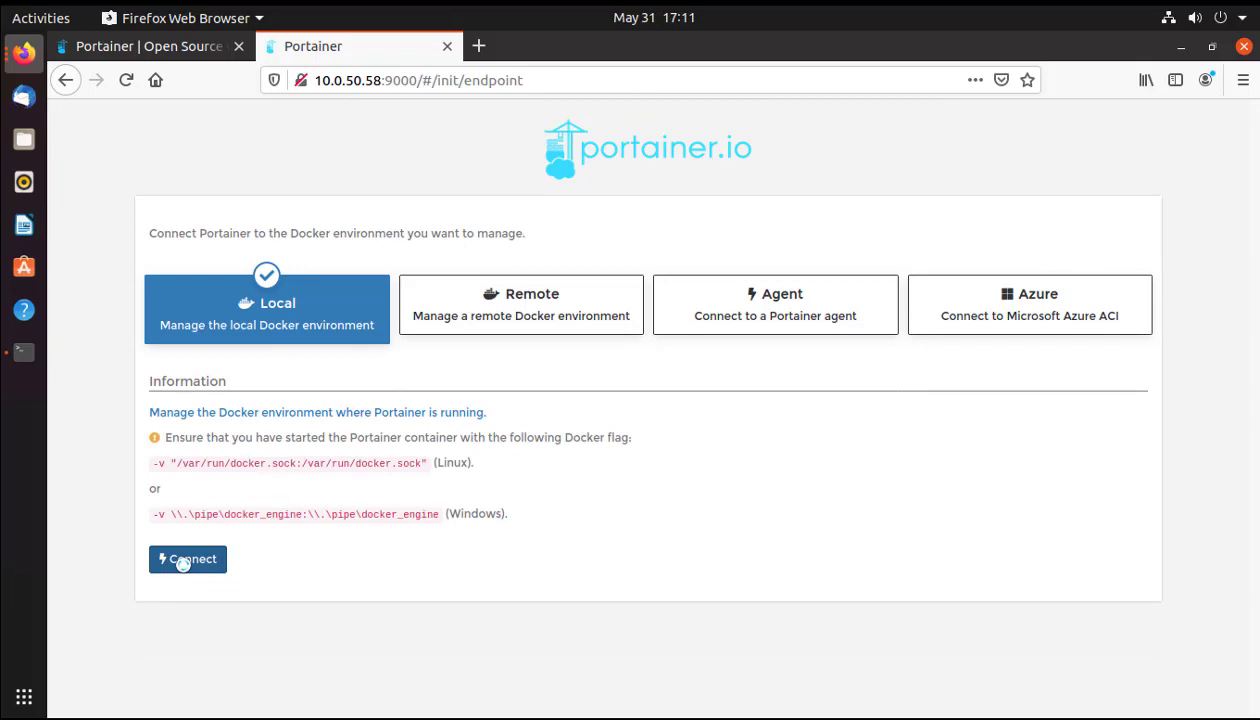
left_click(183, 564)
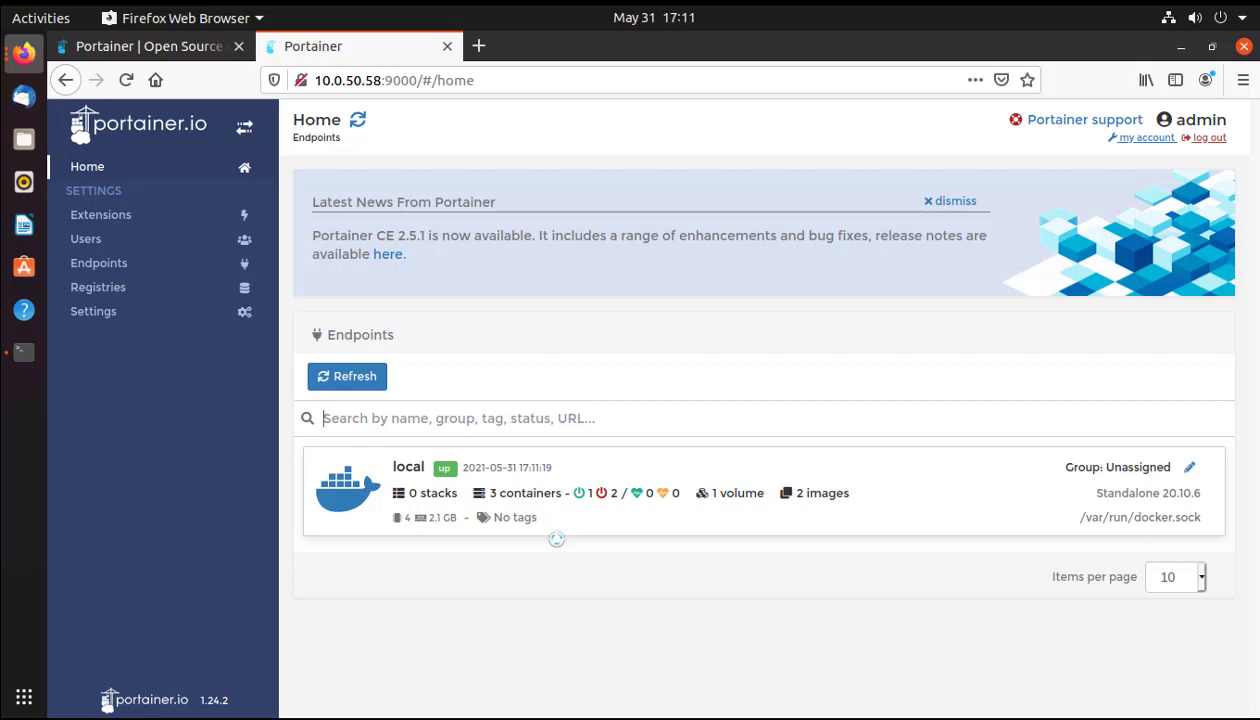
left_click(887, 485)
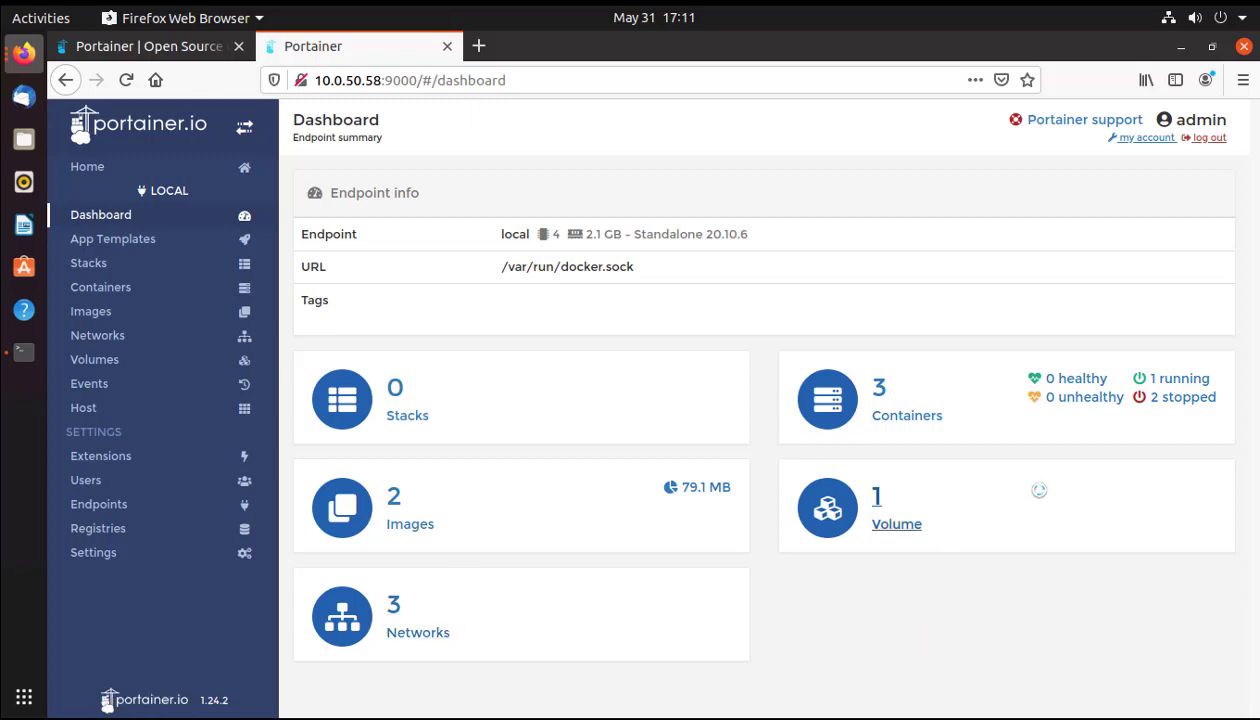
Glance at the volumes list, then return to the dashboard and open the container list.
left_click(868, 520)
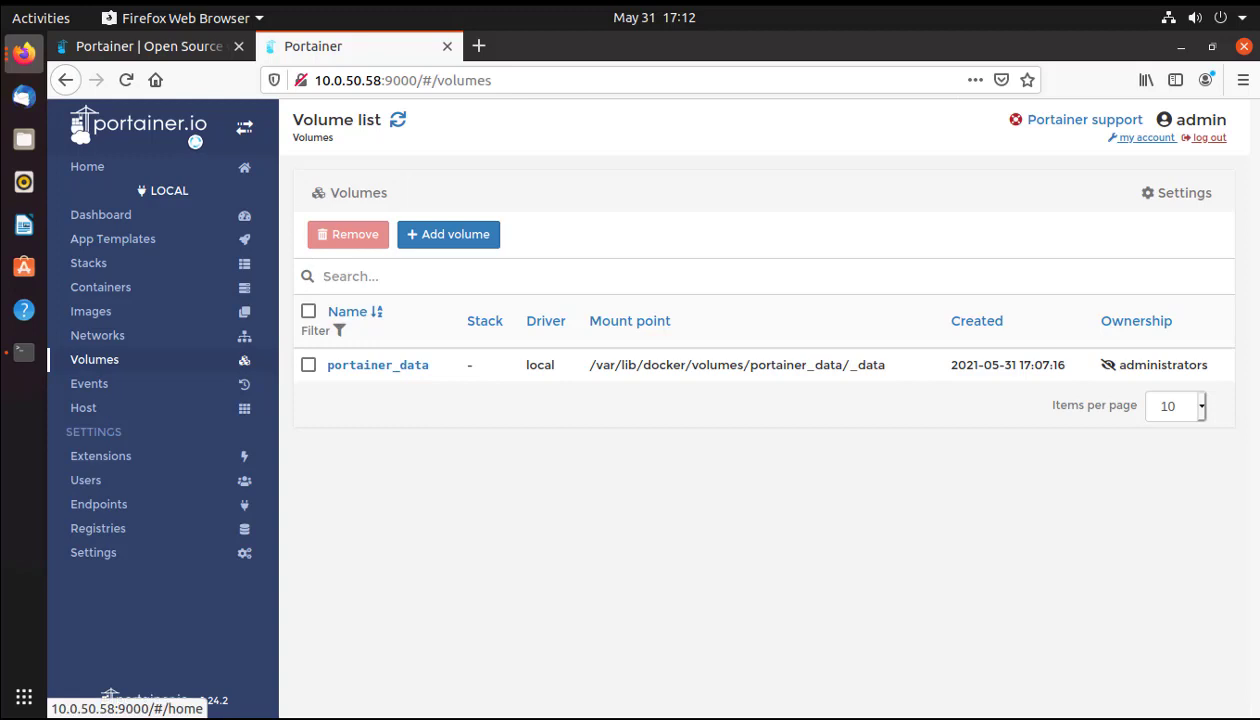
left_click(65, 80)
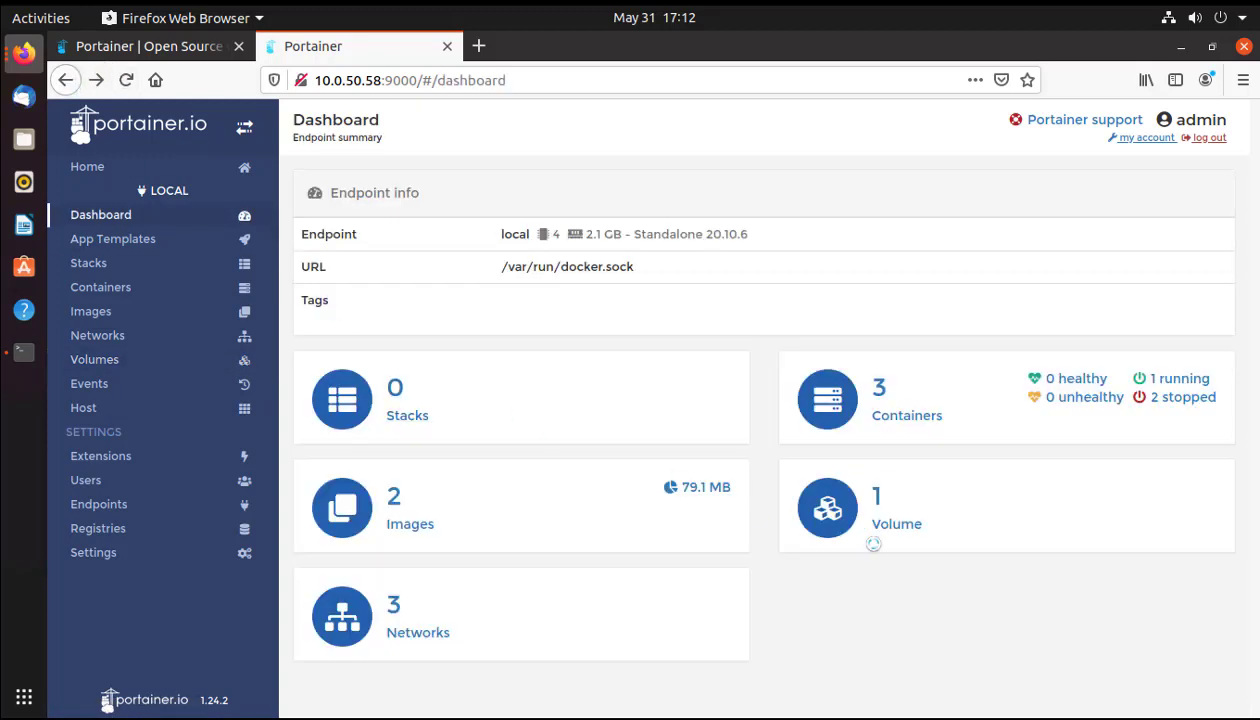
left_click(877, 395)
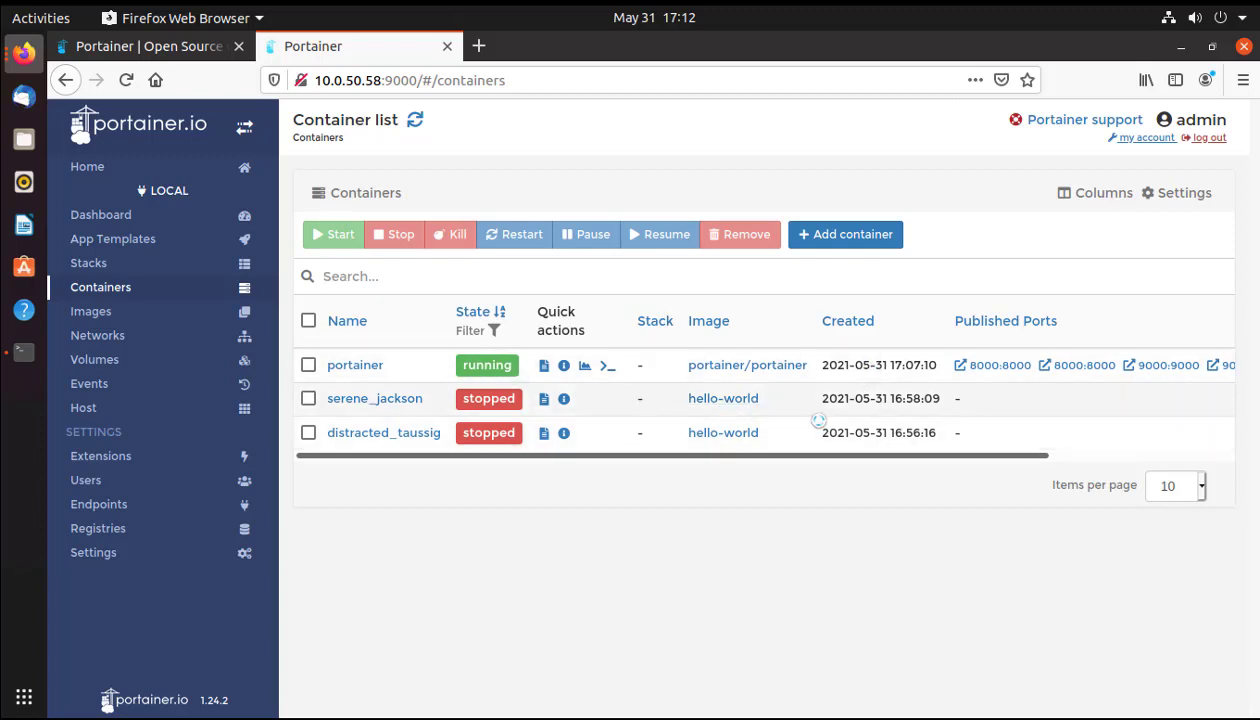
Open the portainer container's details page and scroll through it.
left_click(346, 366)
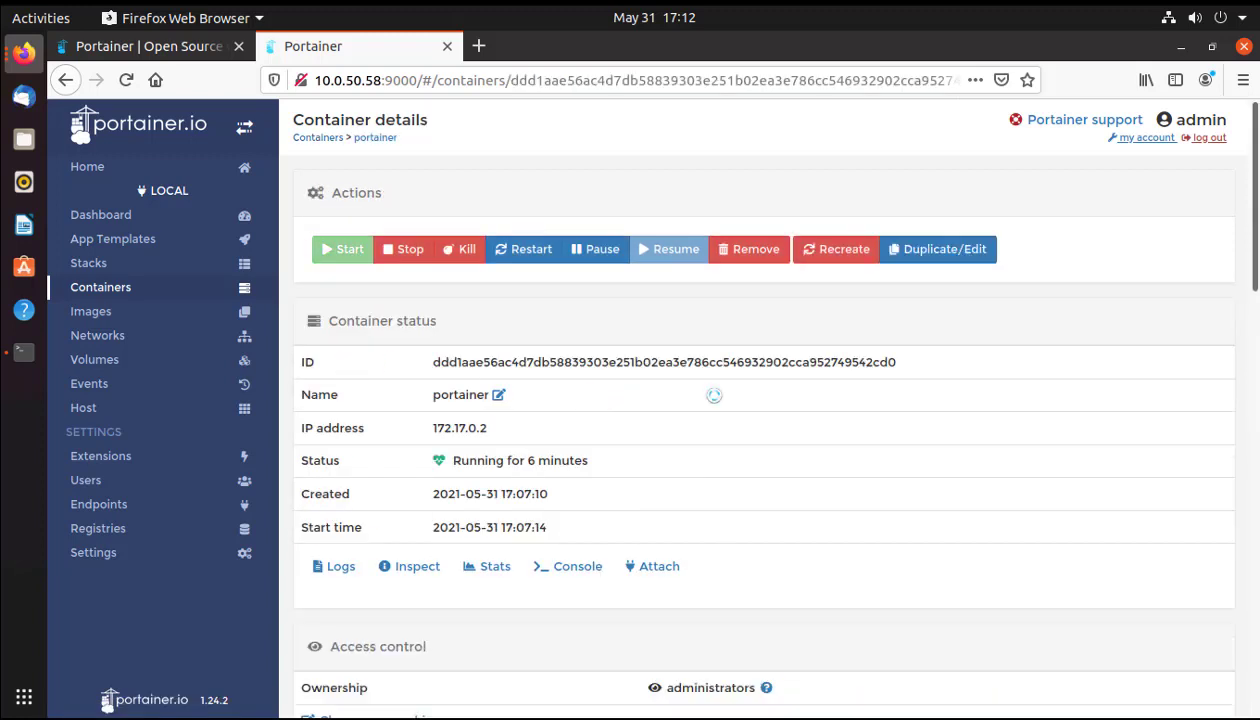
scroll(791, 415, "down", 4)
scroll(791, 415, "down", 10)
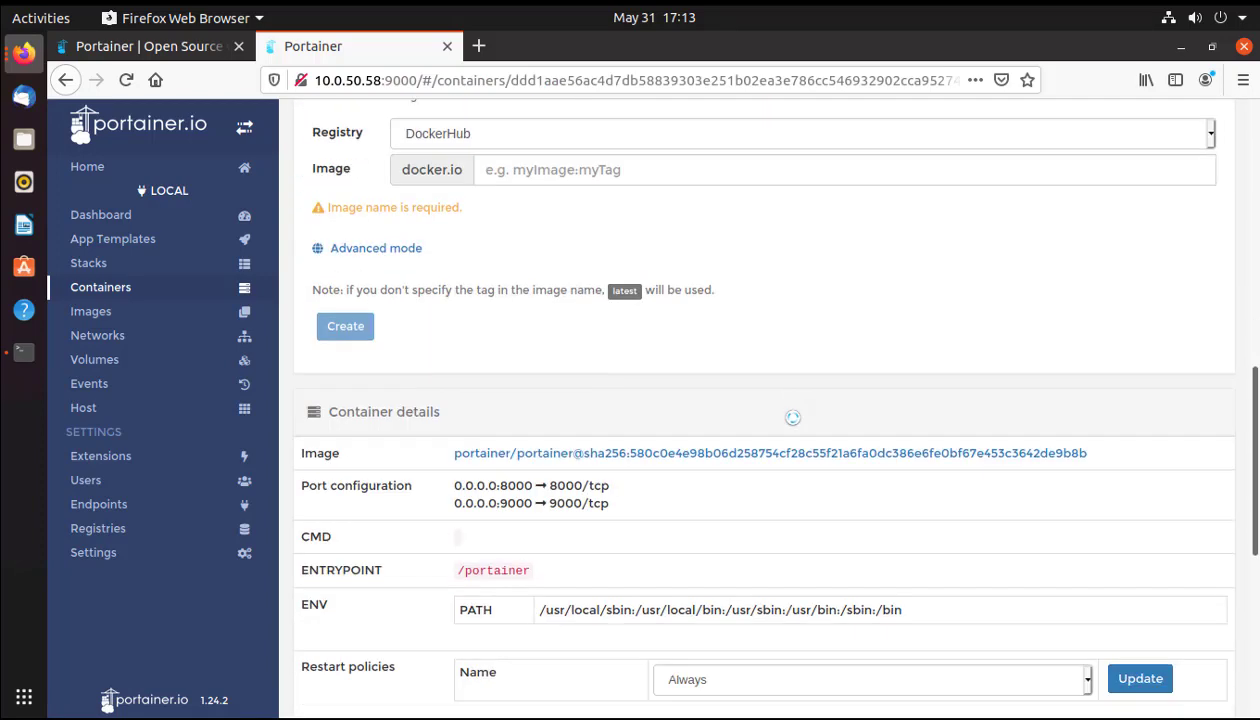
scroll(793, 417, "up", 12)
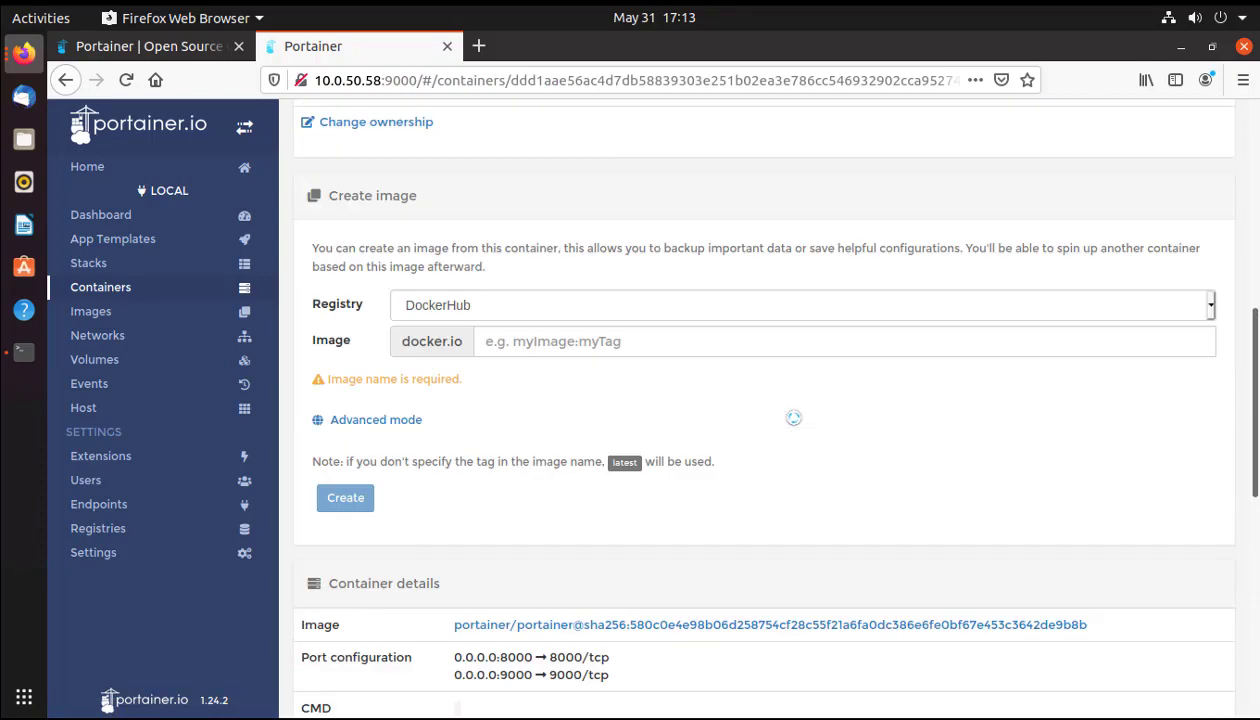
scroll(793, 417, "up", 2)
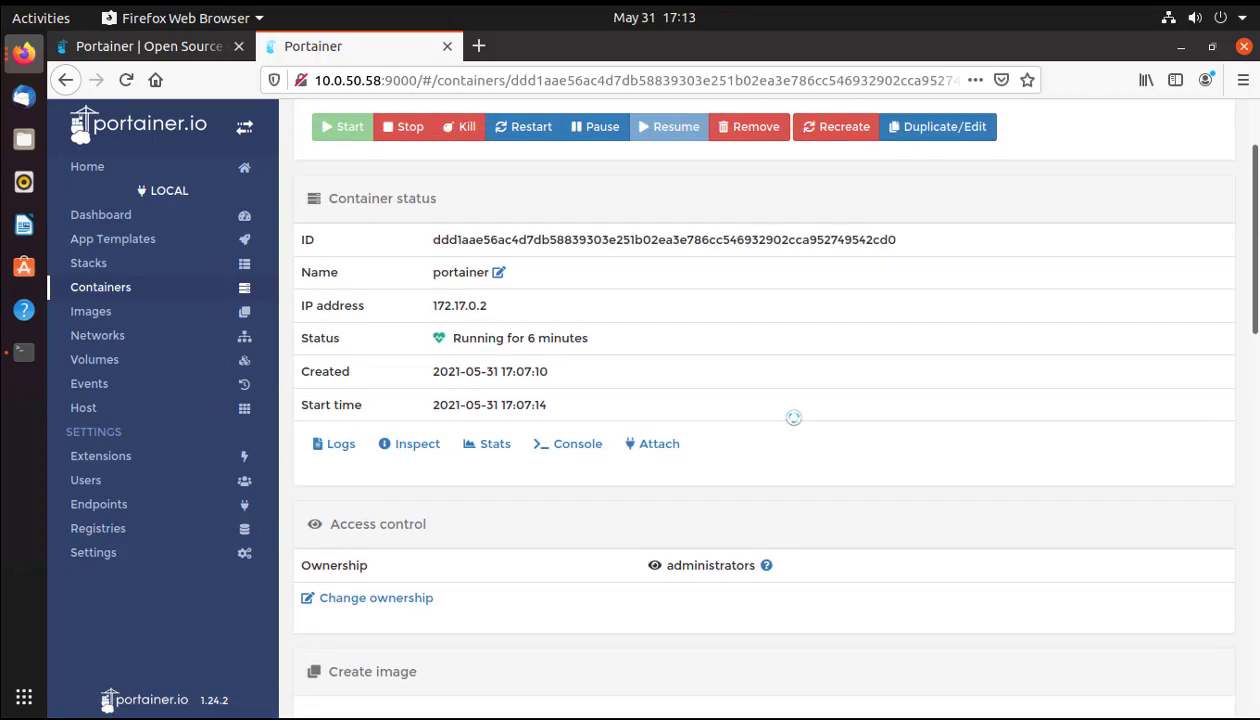
scroll(793, 417, "up", 1)
View the portainer container's live statistics, then go back to the dashboard.
left_click(490, 497)
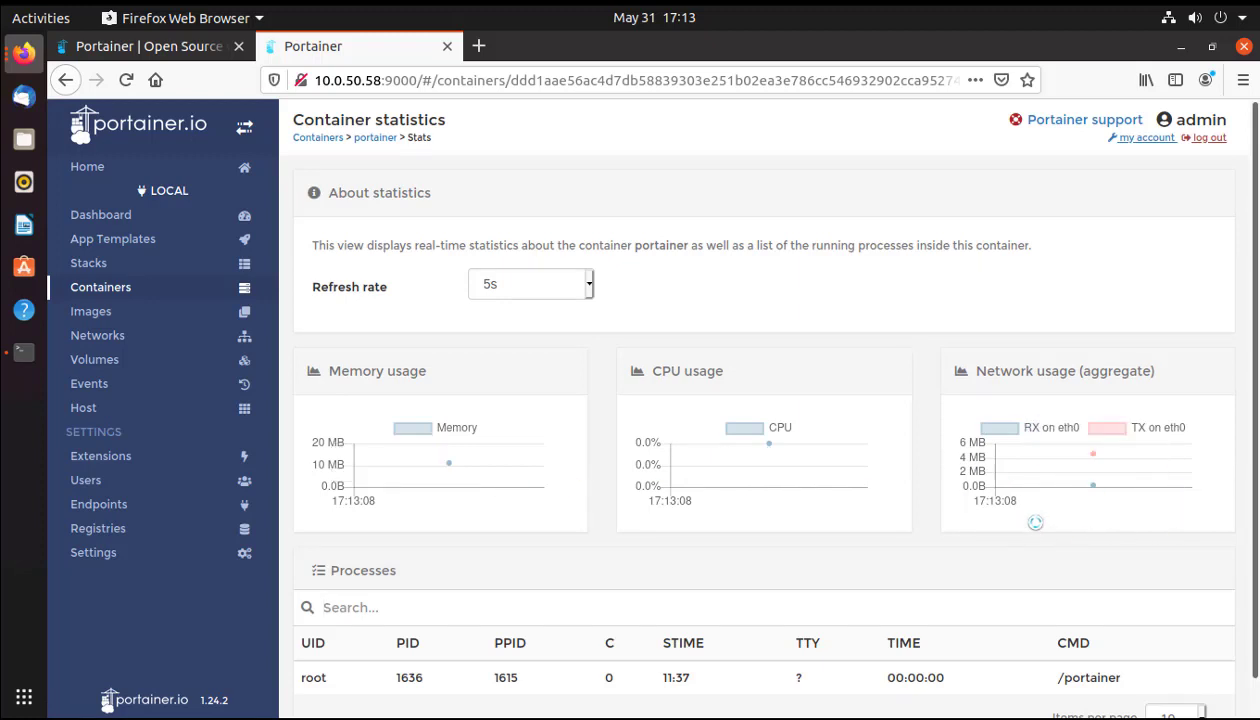
scroll(1035, 522, "down", 1)
scroll(1038, 528, "up", 1)
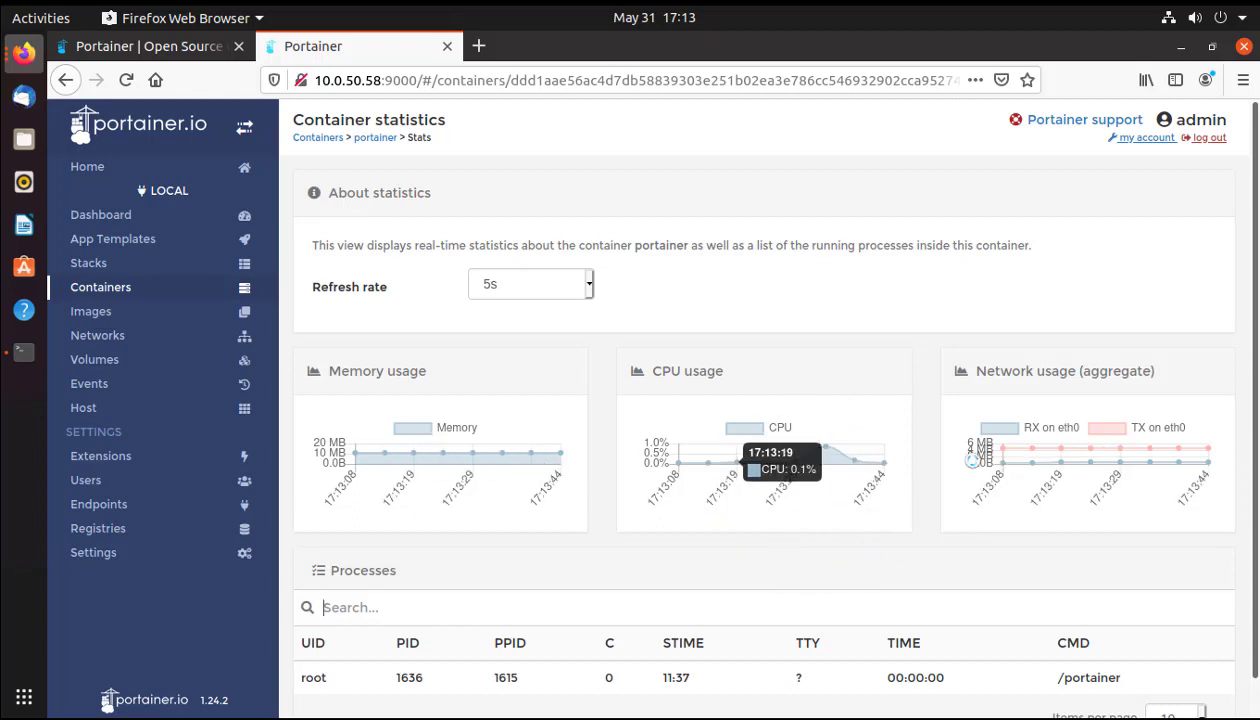
scroll(868, 507, "down", 1)
scroll(868, 507, "up", 1)
scroll(624, 647, "down", 1)
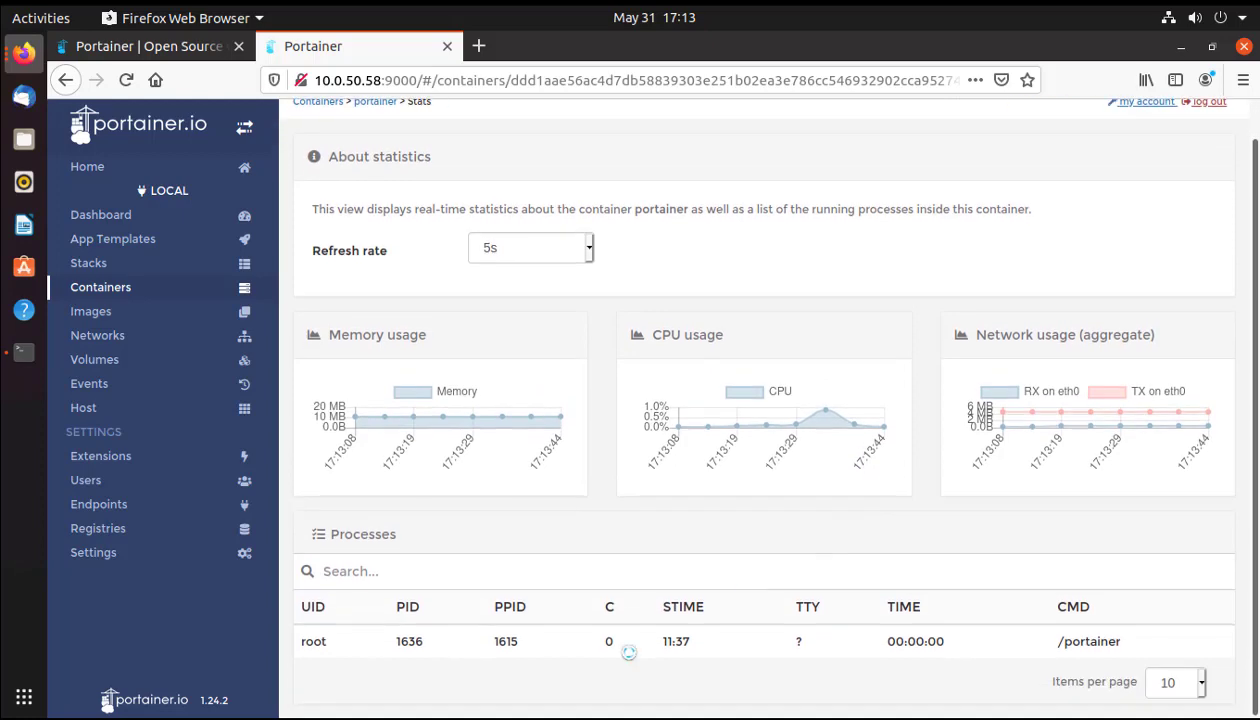
scroll(213, 165, "up", 1)
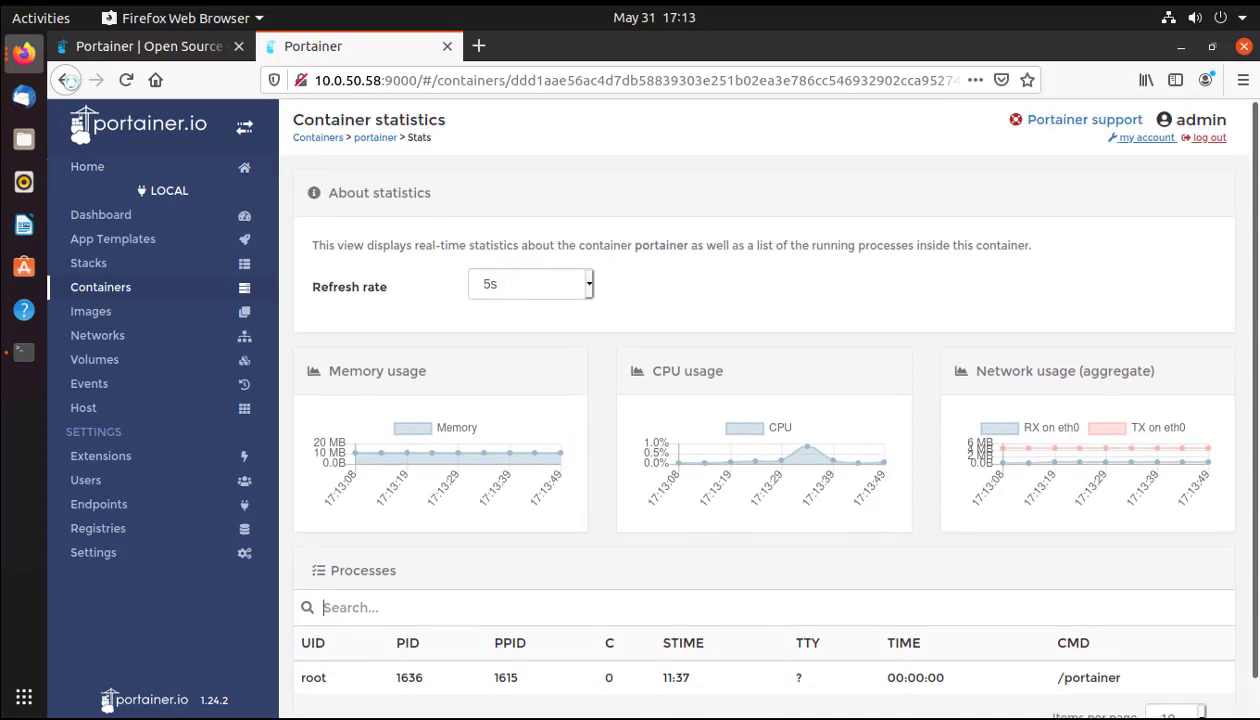
left_click(66, 80)
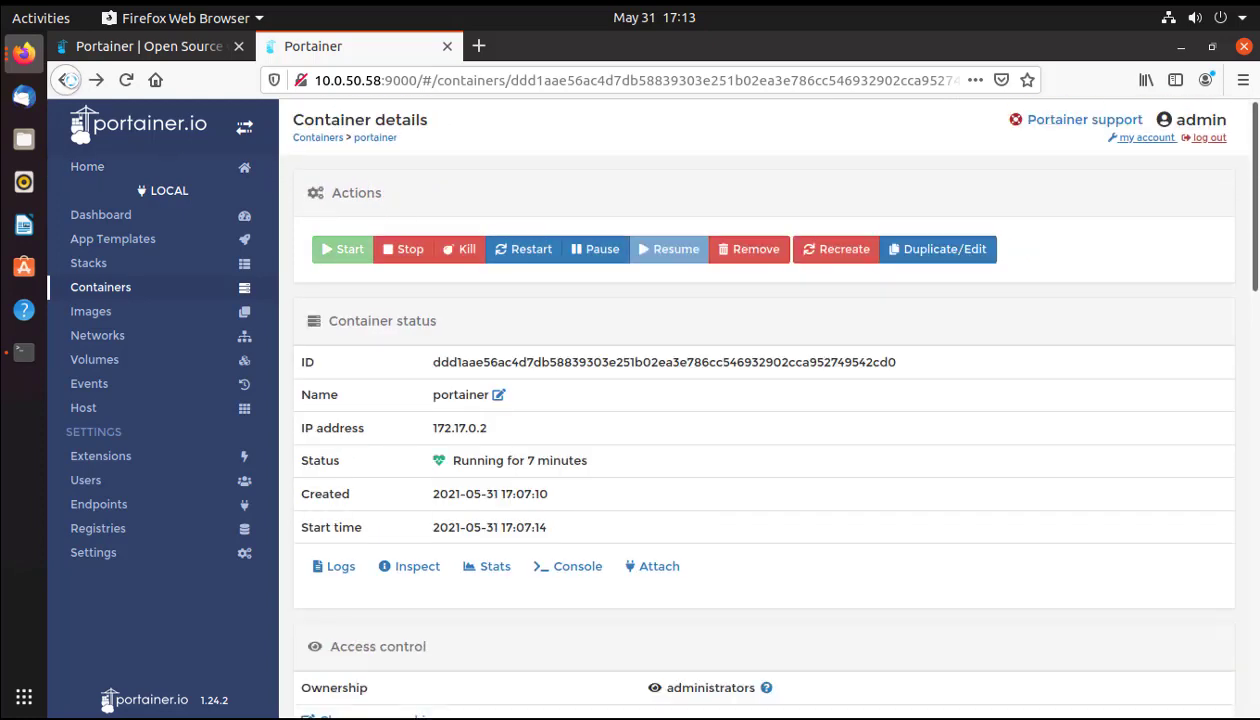
left_click(66, 80)
left_click(66, 80)
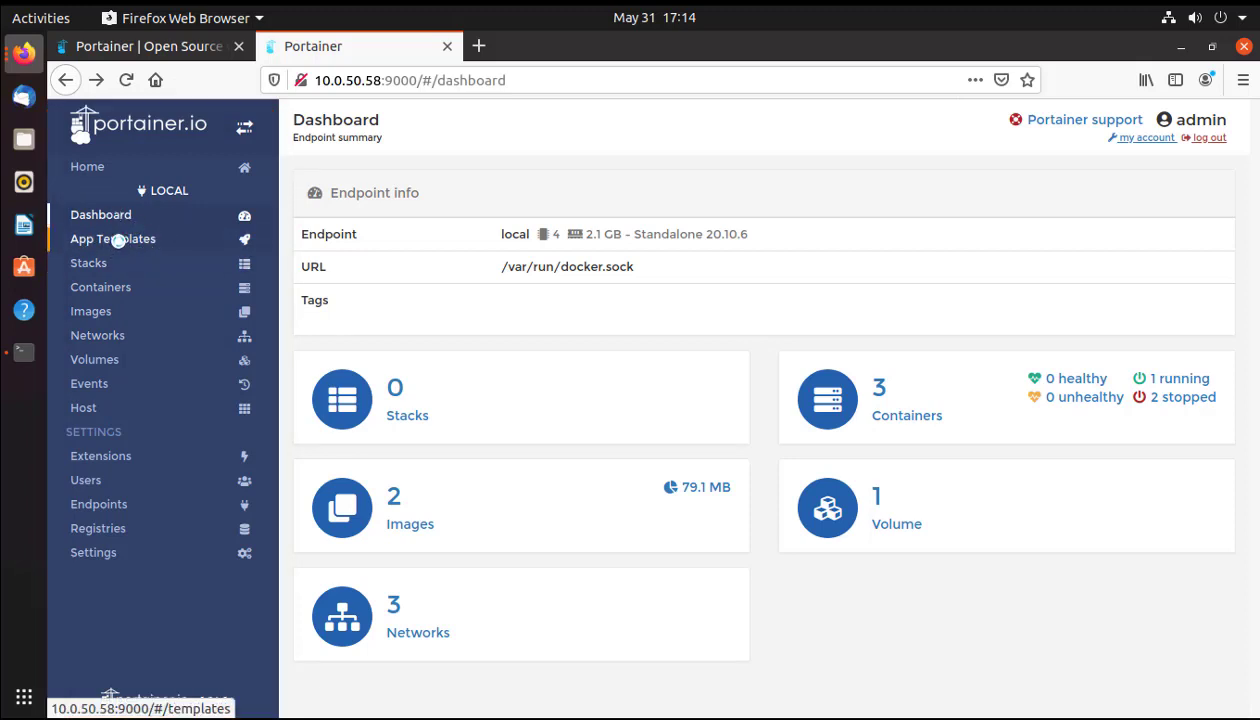
Scroll through the App Templates list and open the Wordpress template's deployment form.
left_click(118, 241)
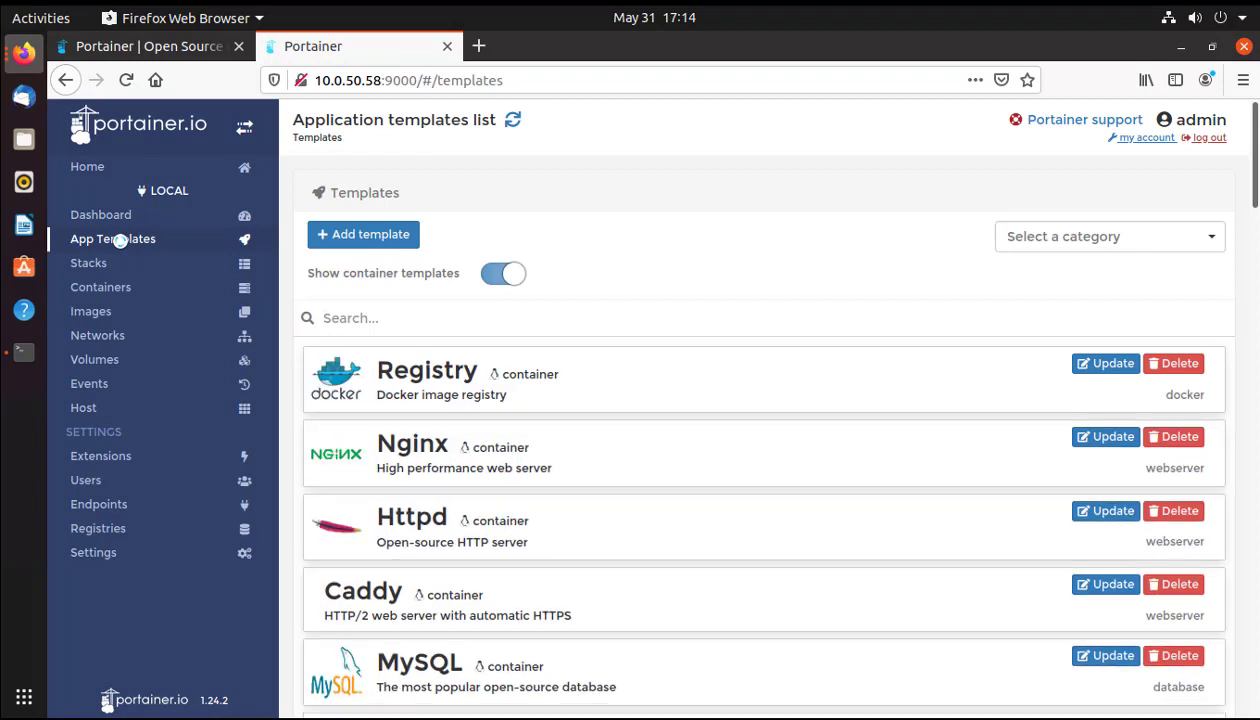
scroll(675, 404, "down", 3)
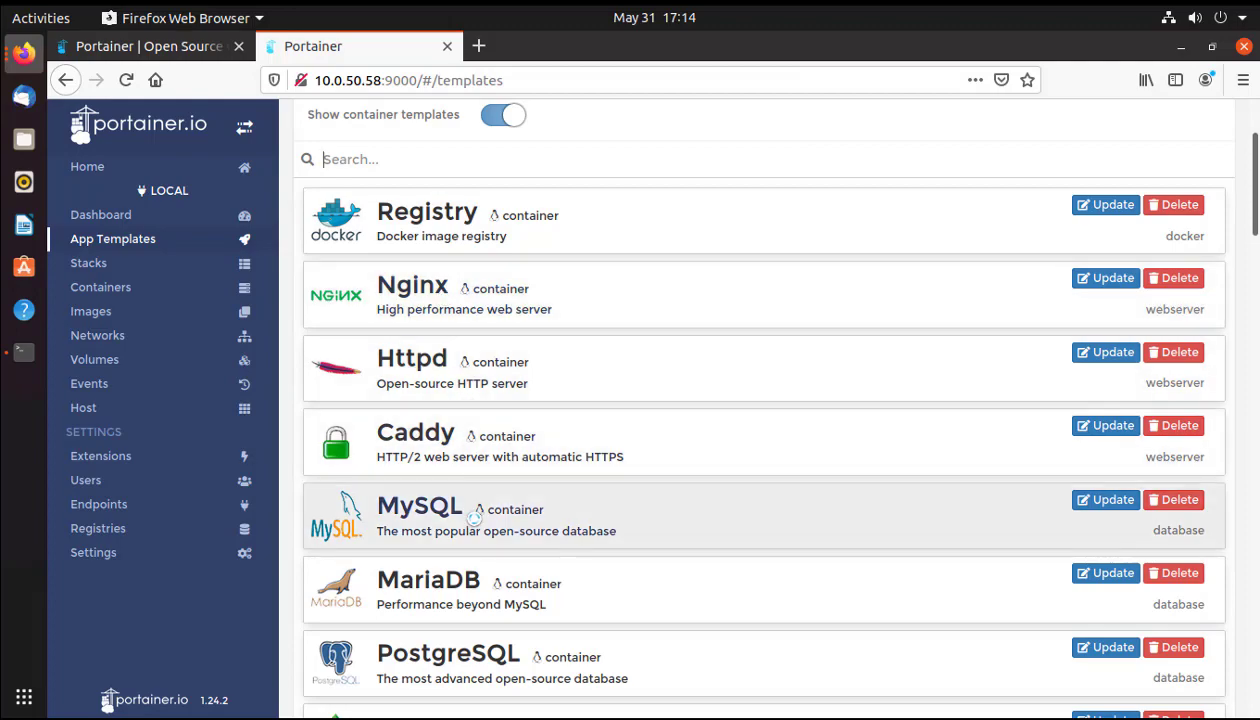
scroll(477, 515, "down", 9)
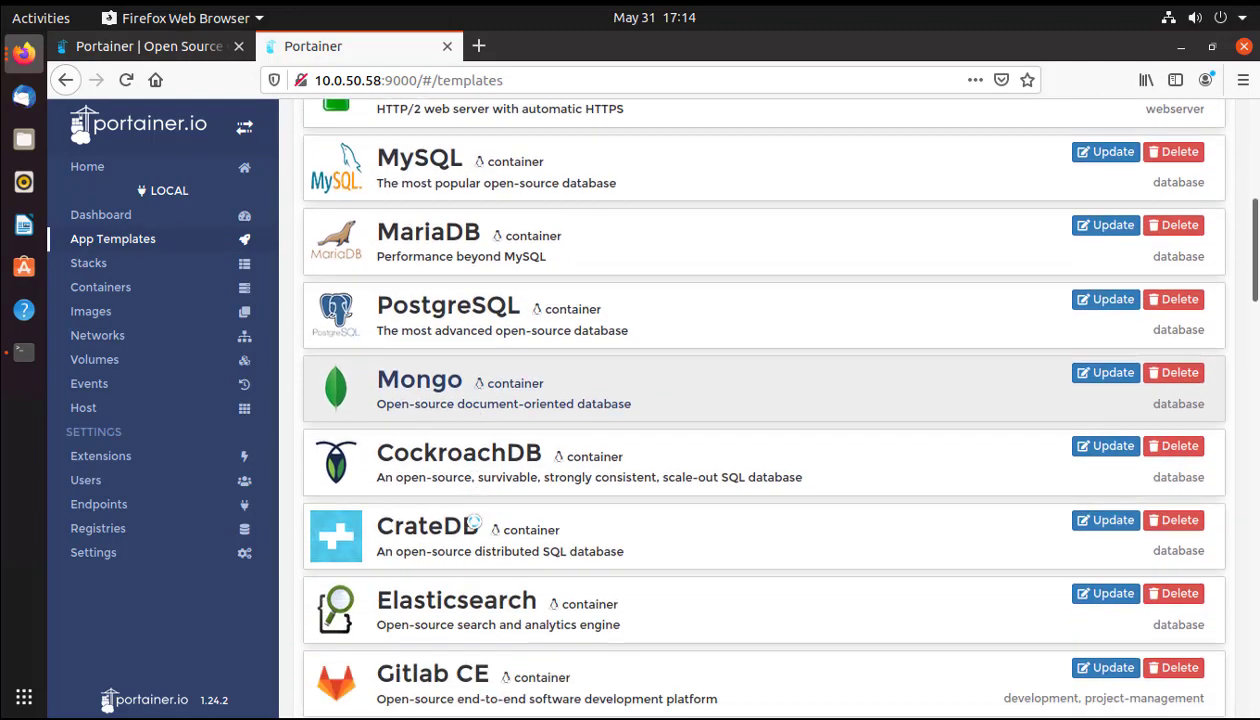
scroll(474, 521, "down", 15)
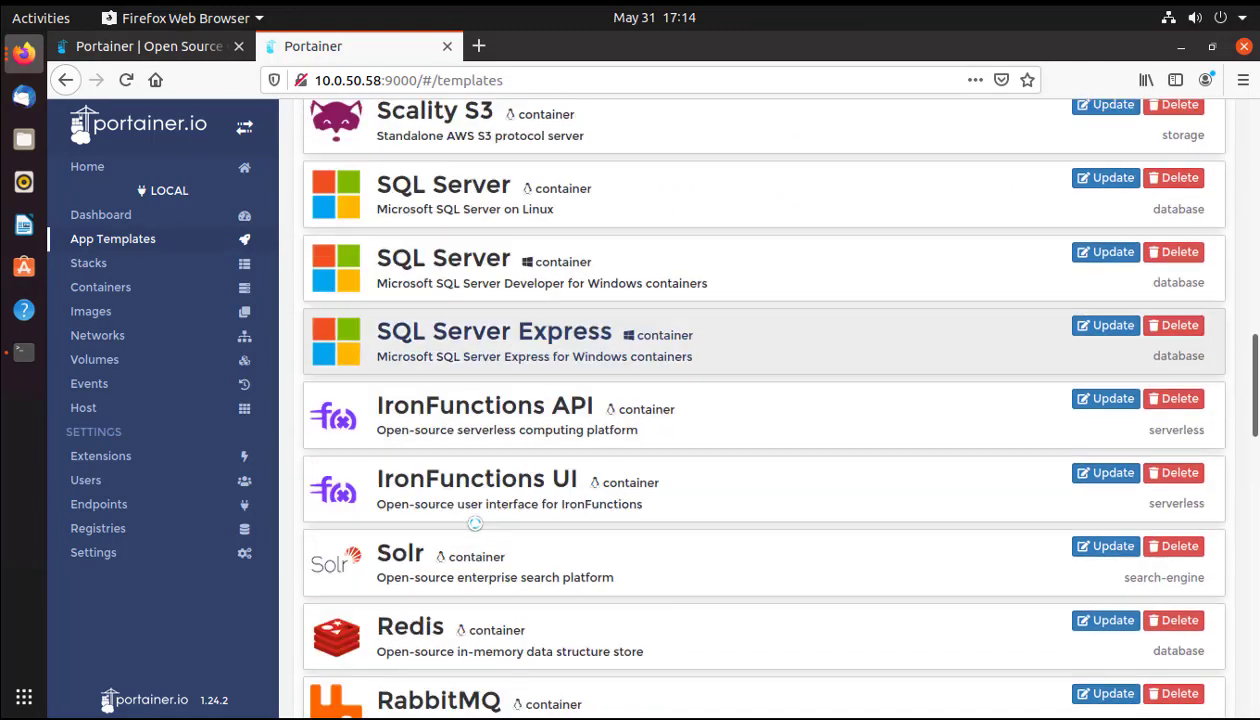
scroll(474, 523, "down", 3)
scroll(474, 522, "down", 10)
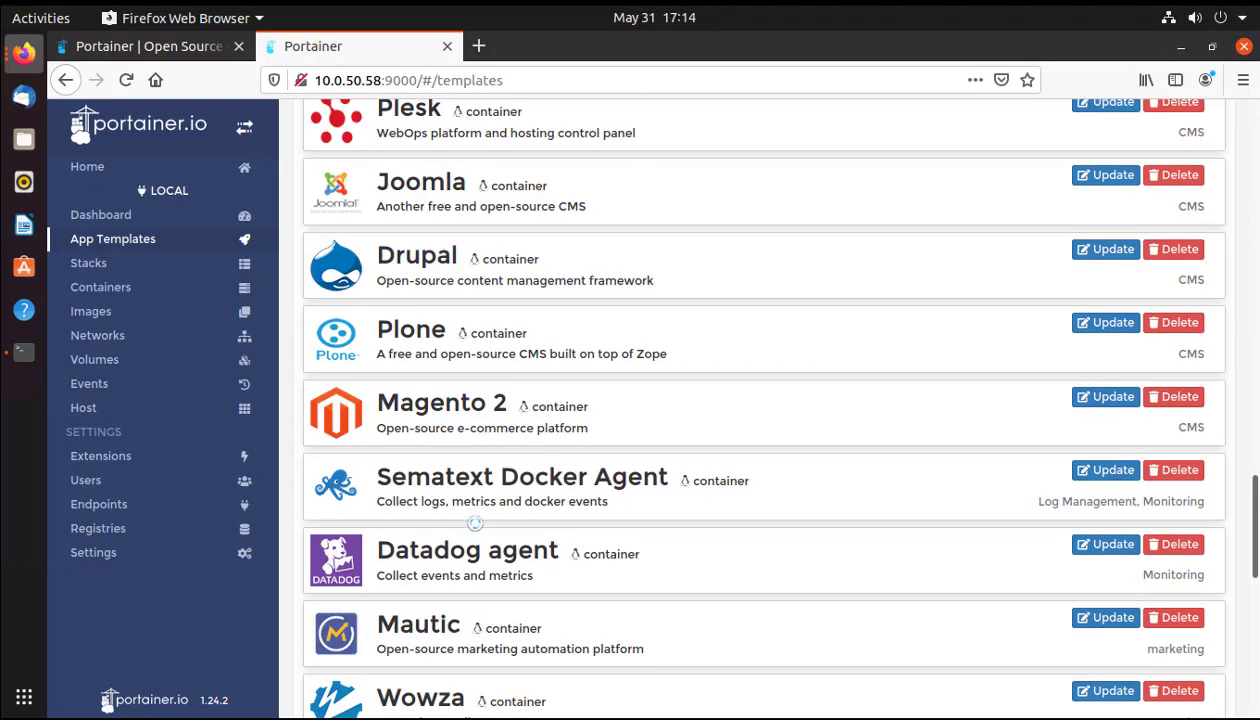
scroll(476, 522, "down", 8)
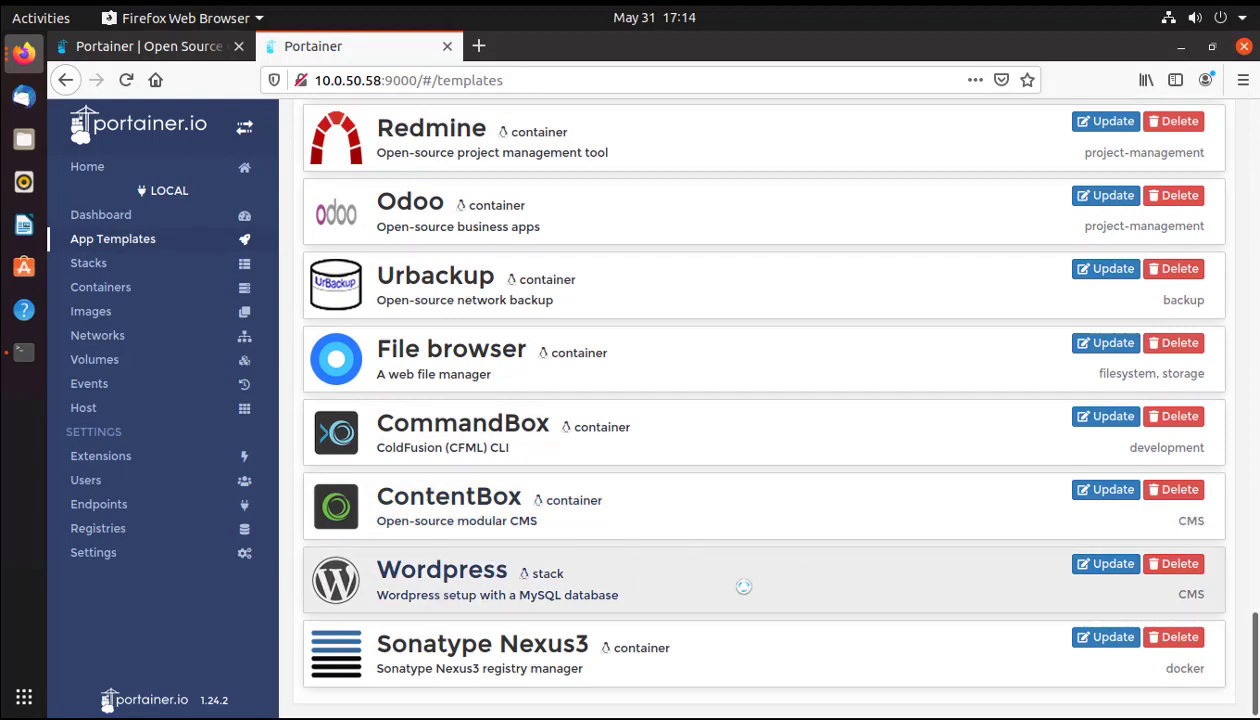
left_click(743, 587)
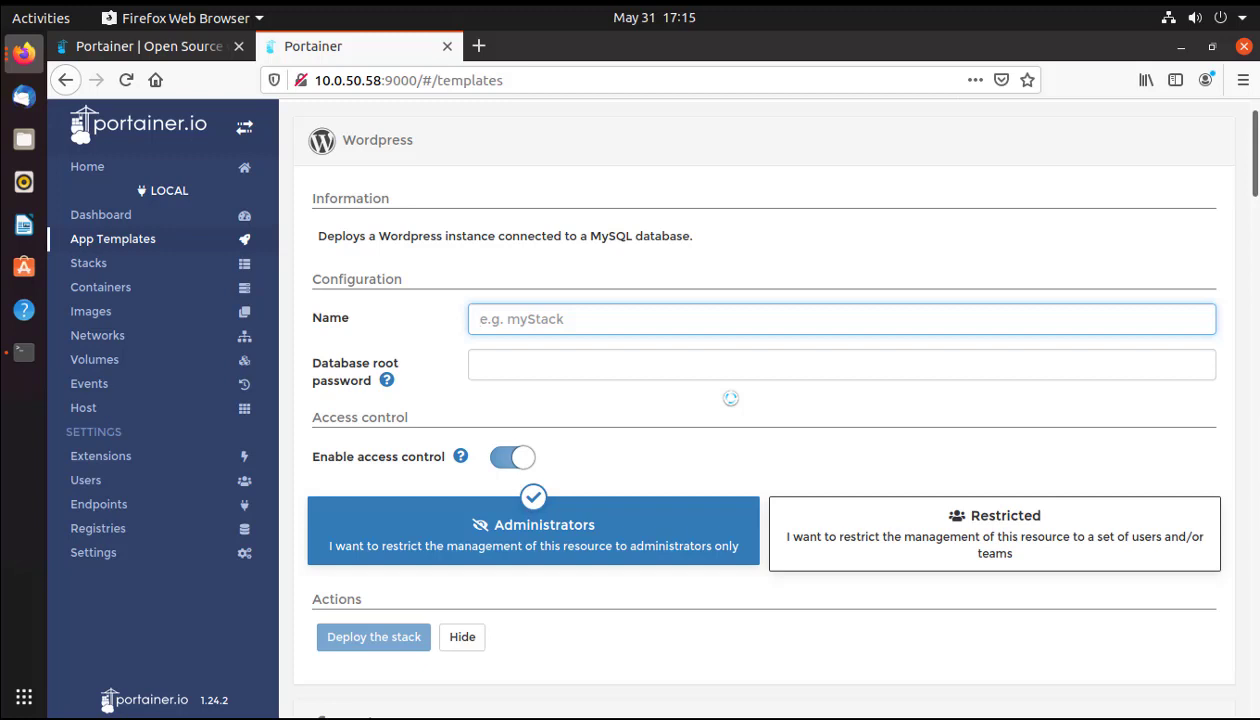
Name the stack My_wordpres, set the database root password, and deploy it.
type("wordpres")
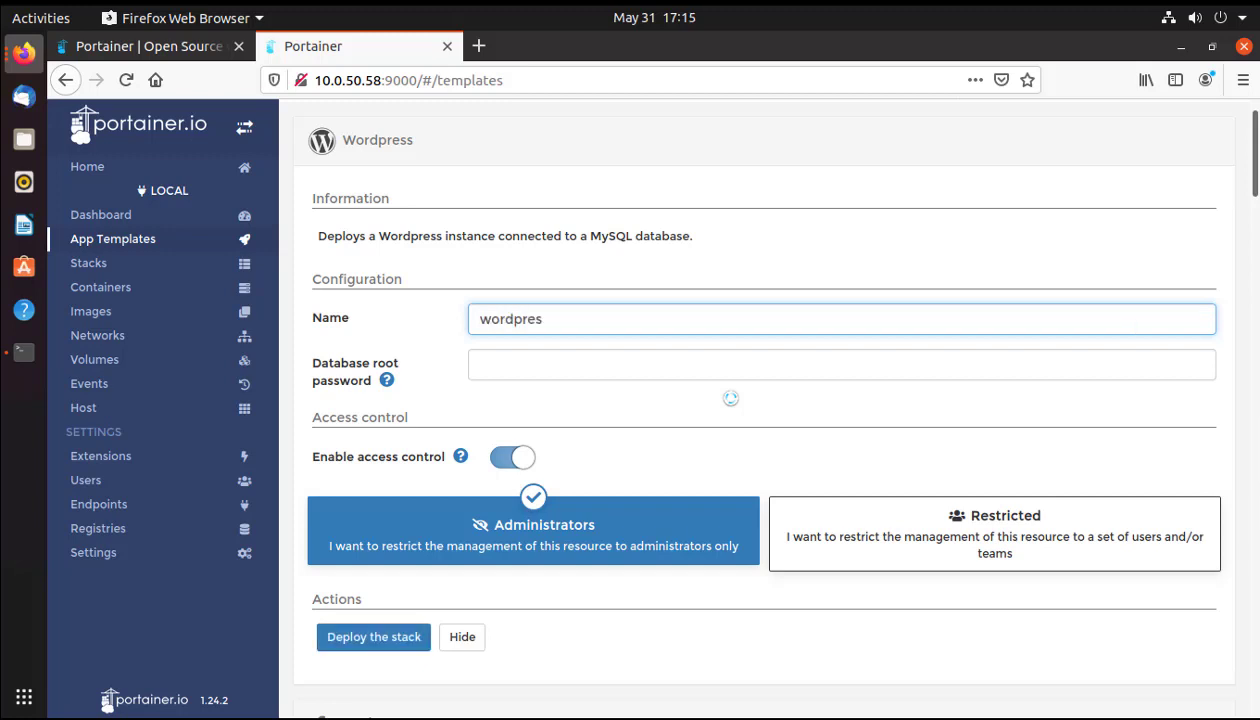
key("Home")
type("My_")
scroll(680, 375, "down", 1)
key("Tab")
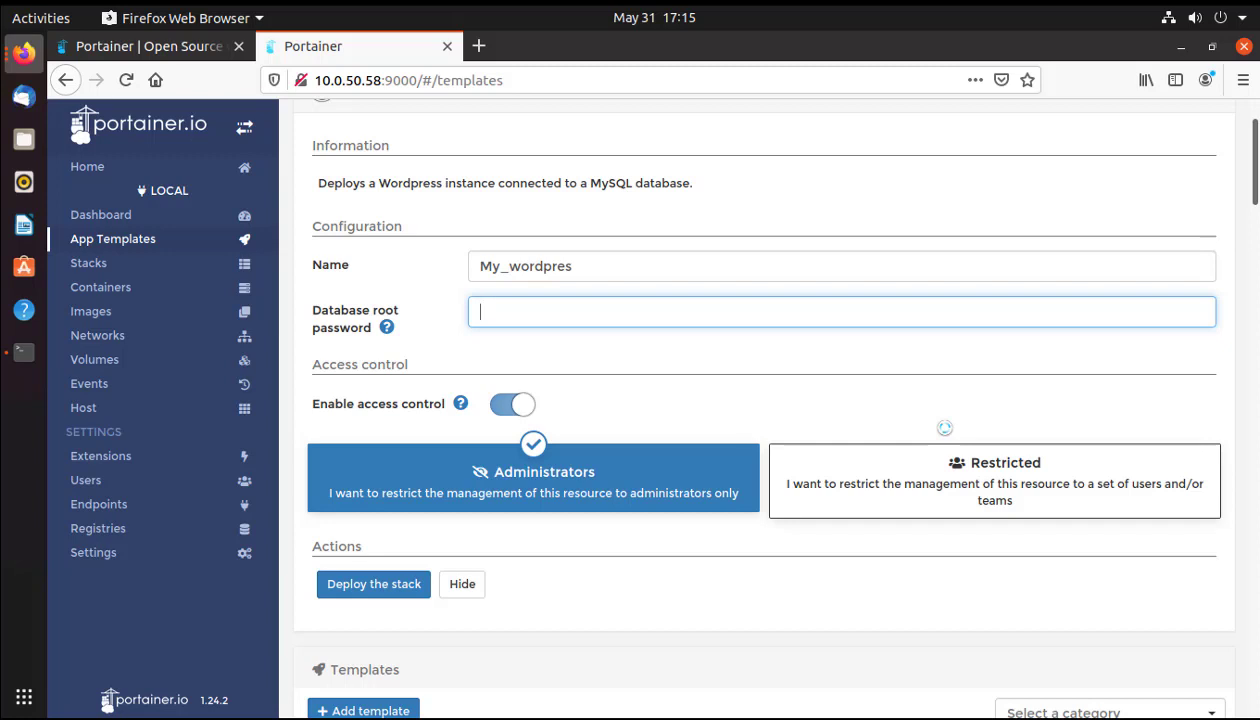
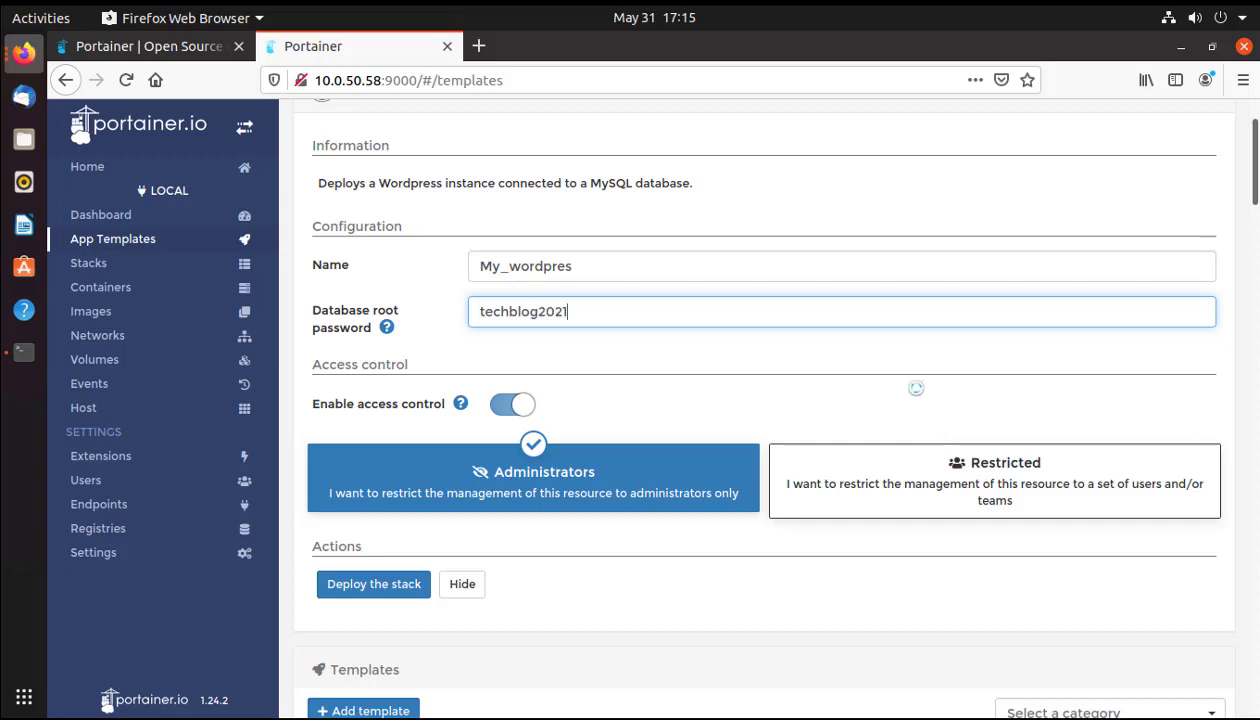
scroll(793, 355, "down", 2)
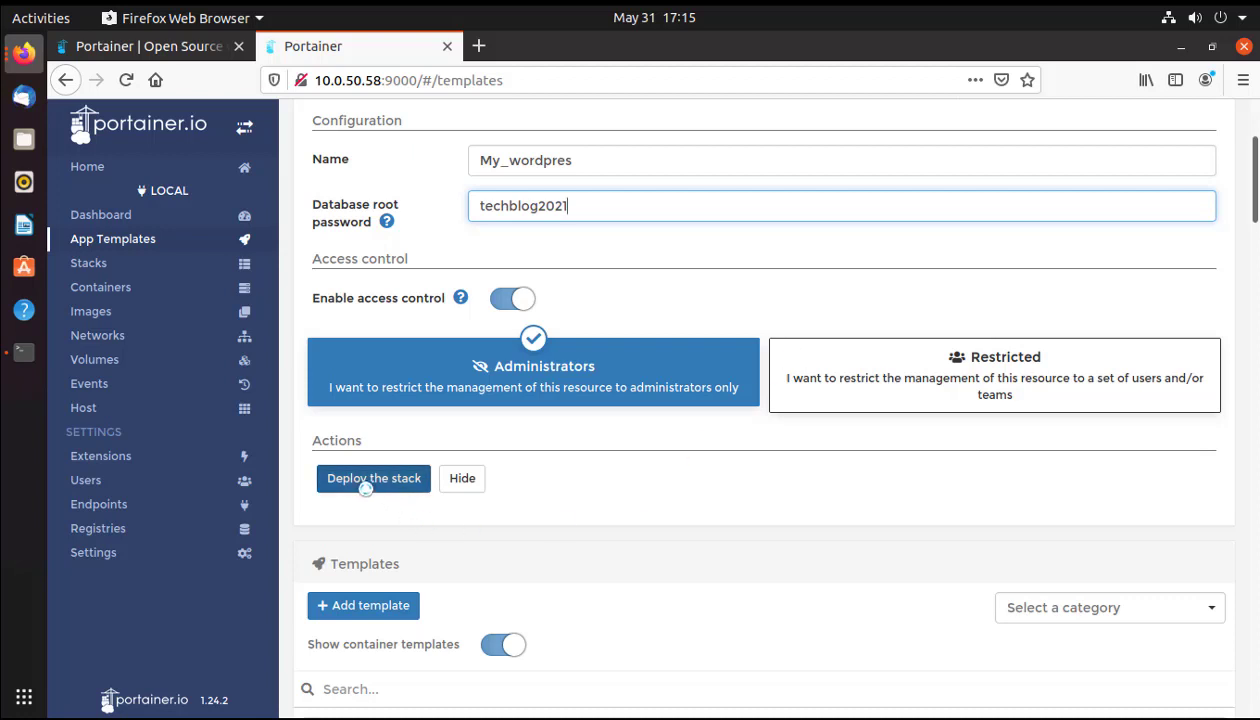
left_click(366, 485)
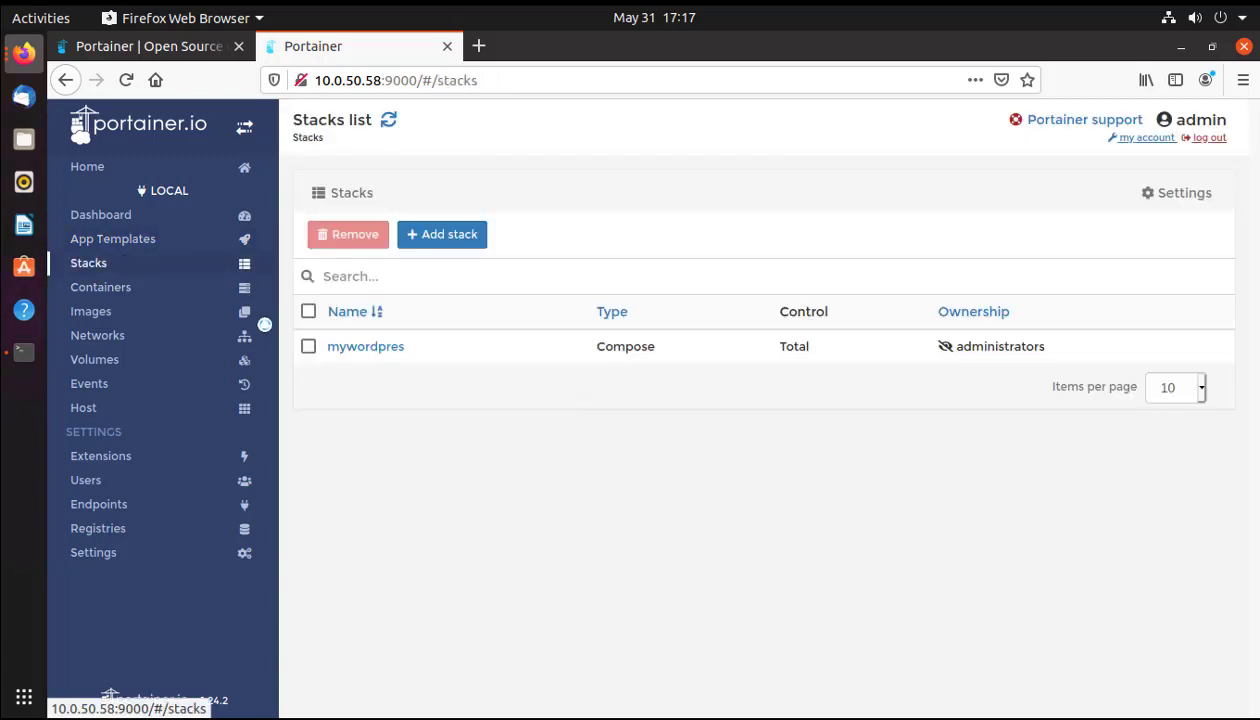
Open the mywordpres stack and scroll to its wordpress and mysql containers.
left_click(345, 350)
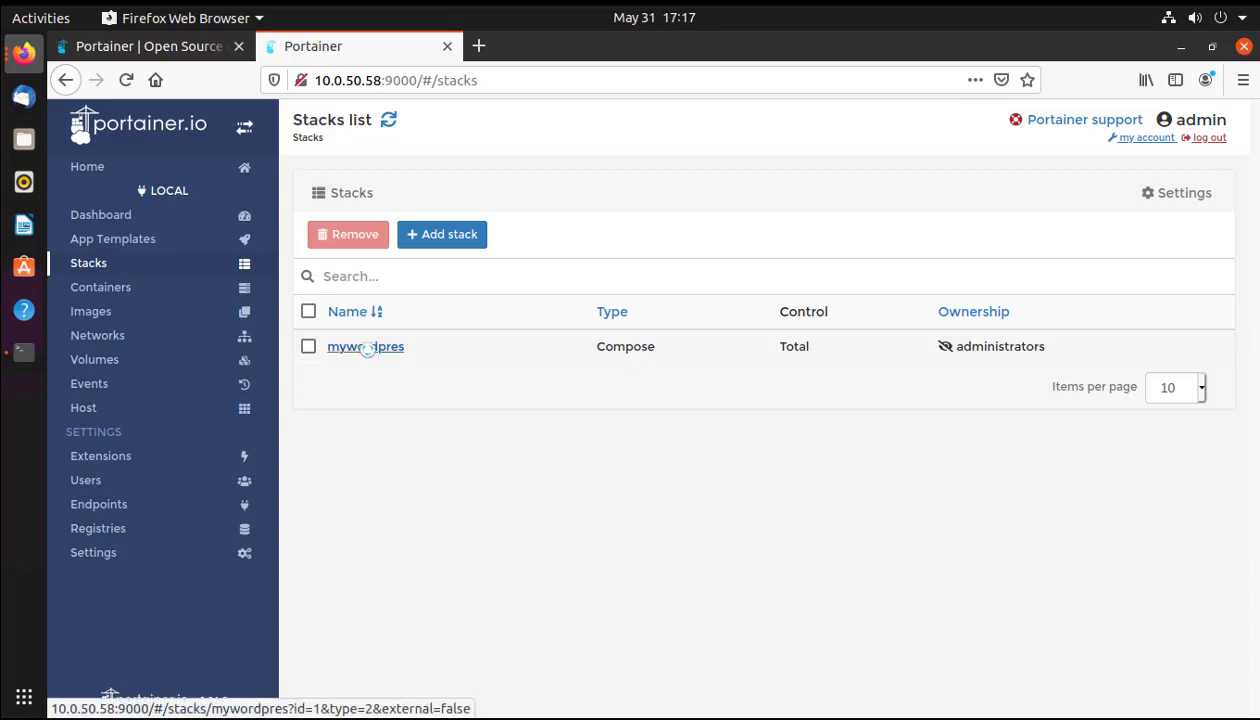
left_click(366, 347)
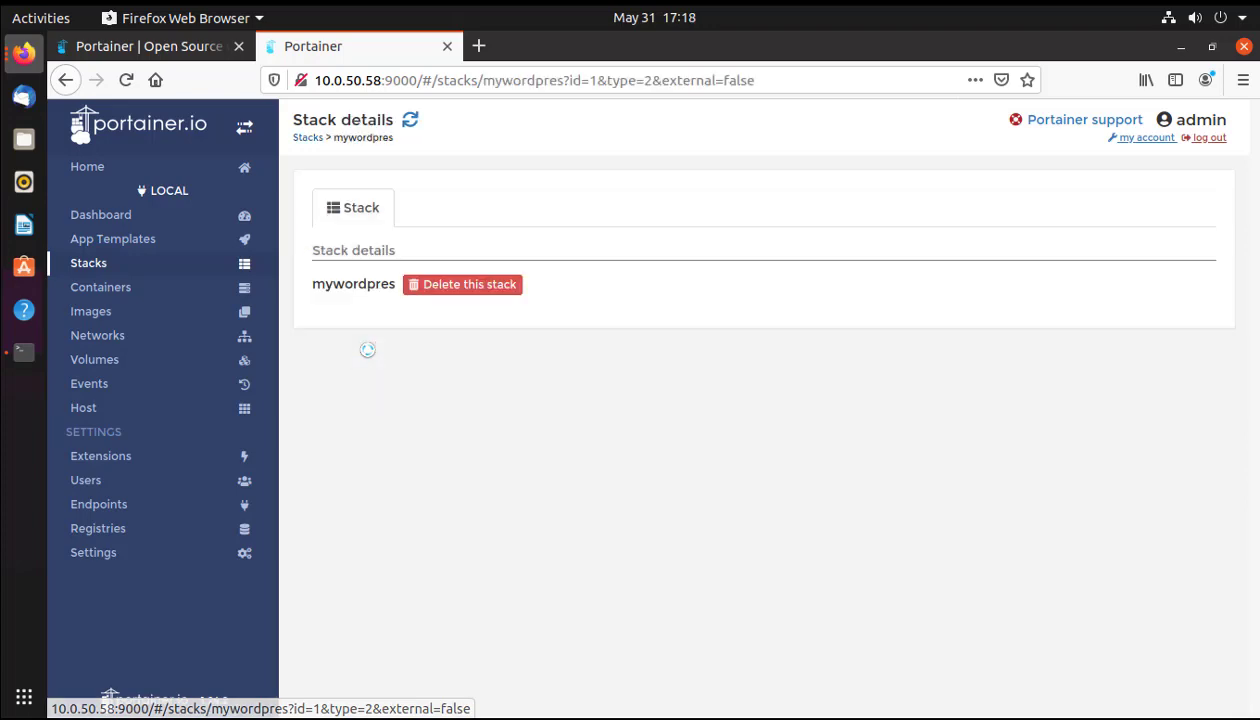
scroll(598, 392, "down", 5)
scroll(598, 392, "down", 1)
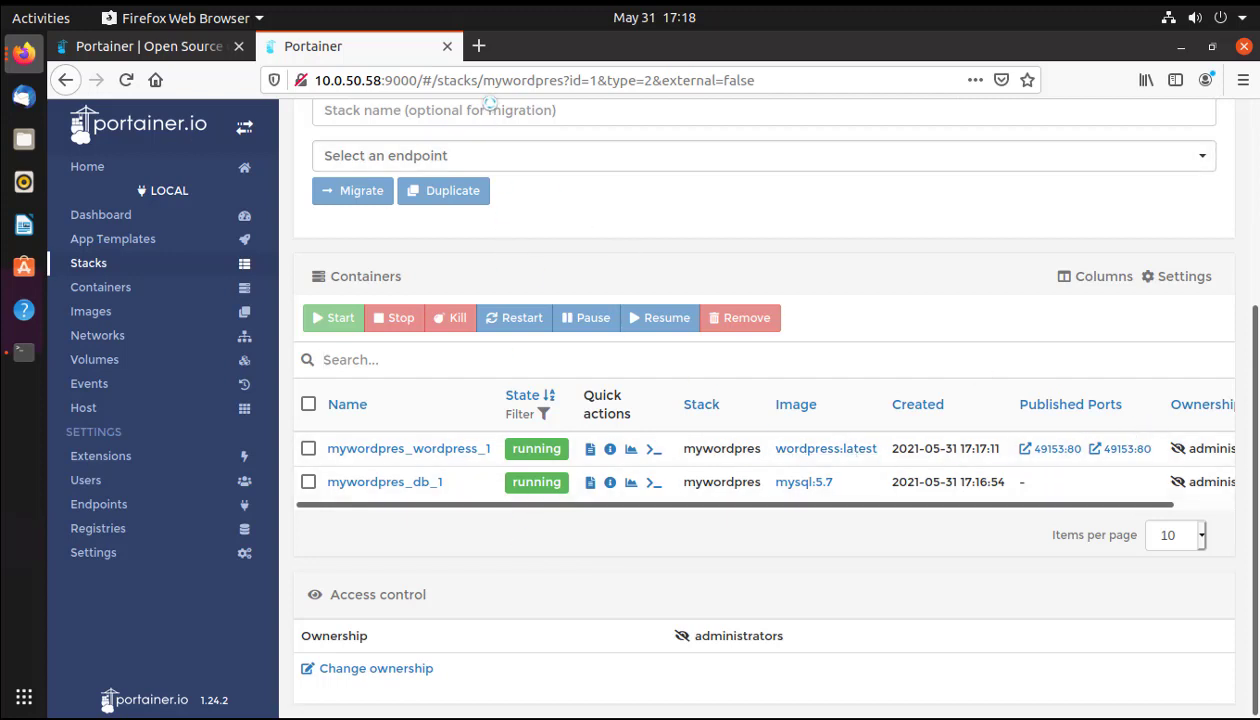
left_click(479, 47)
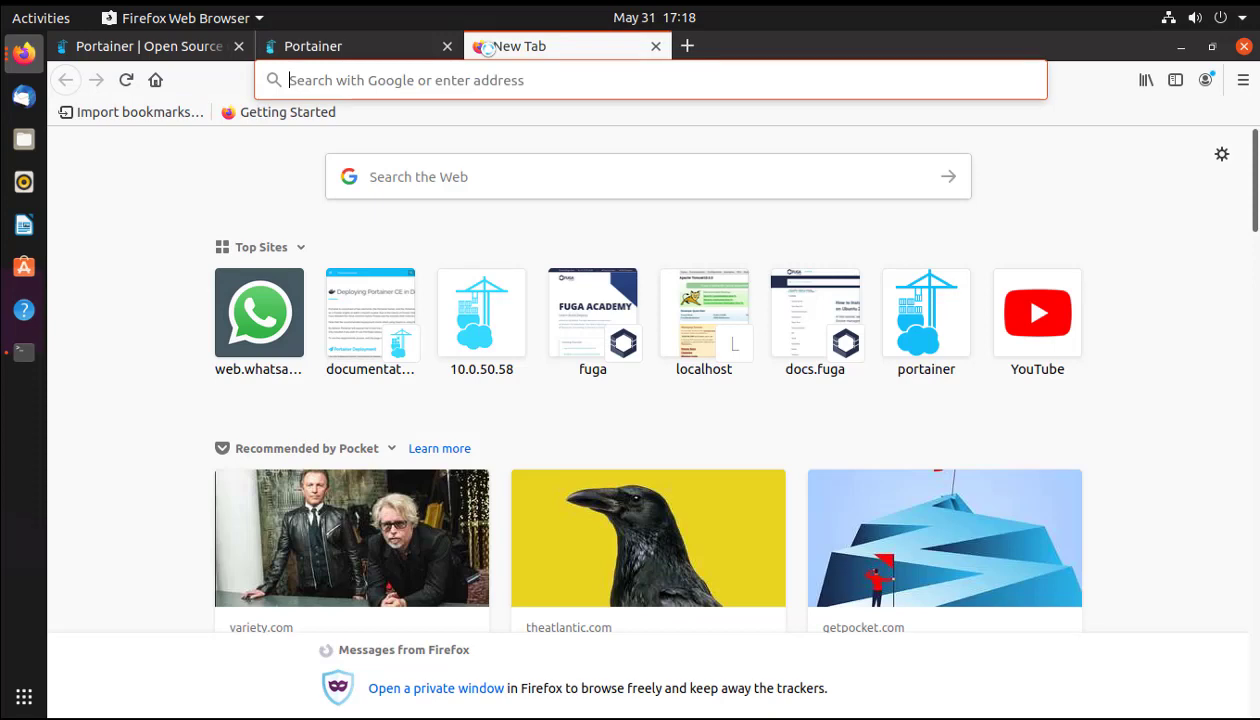
type("10.0.50")
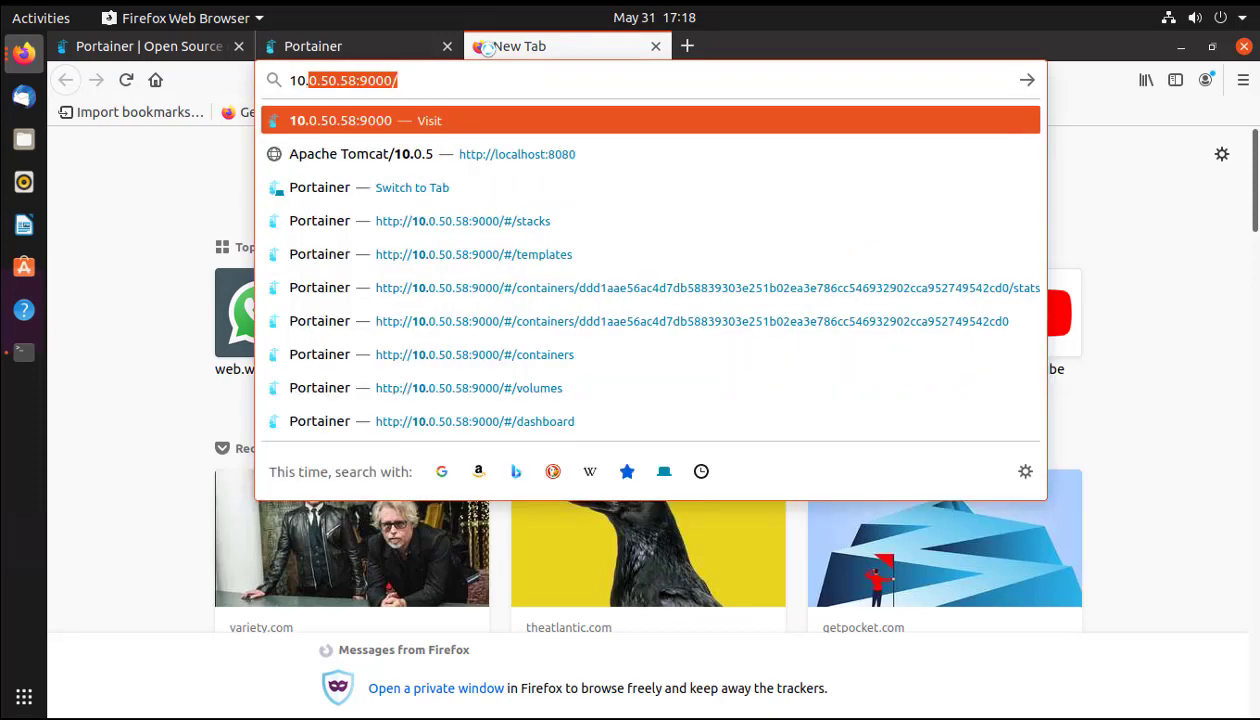
type(".58")
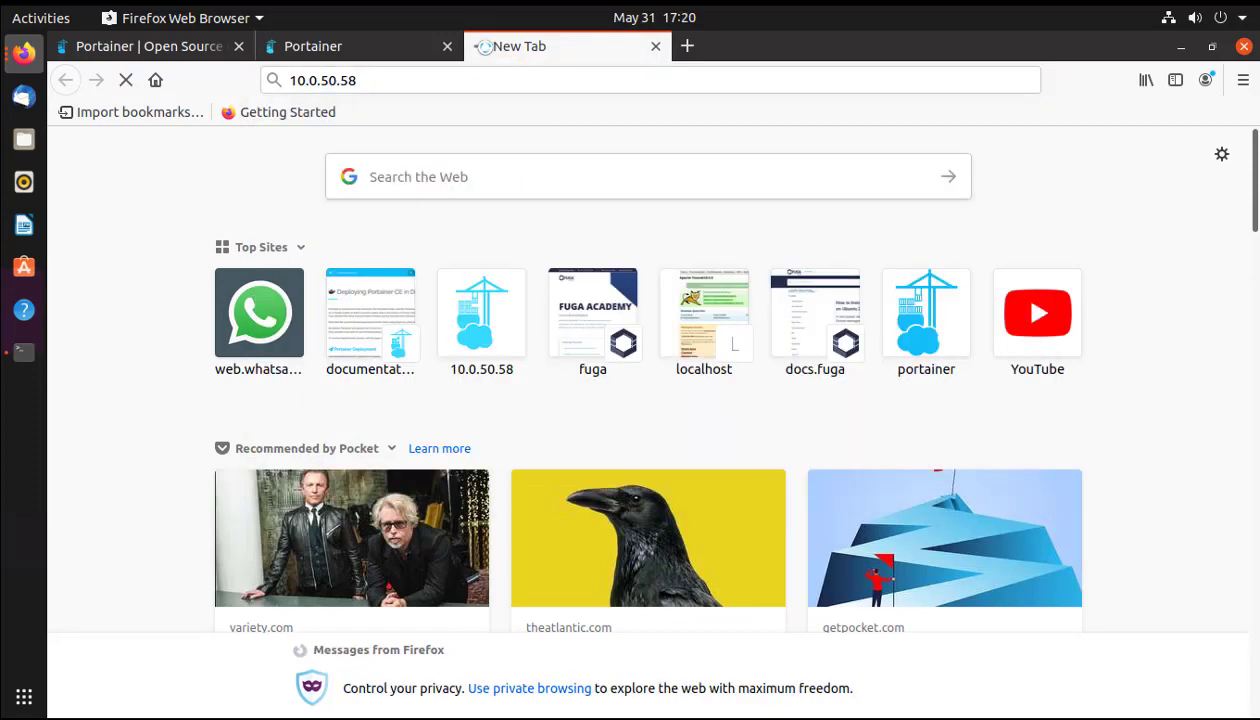
key("Return")
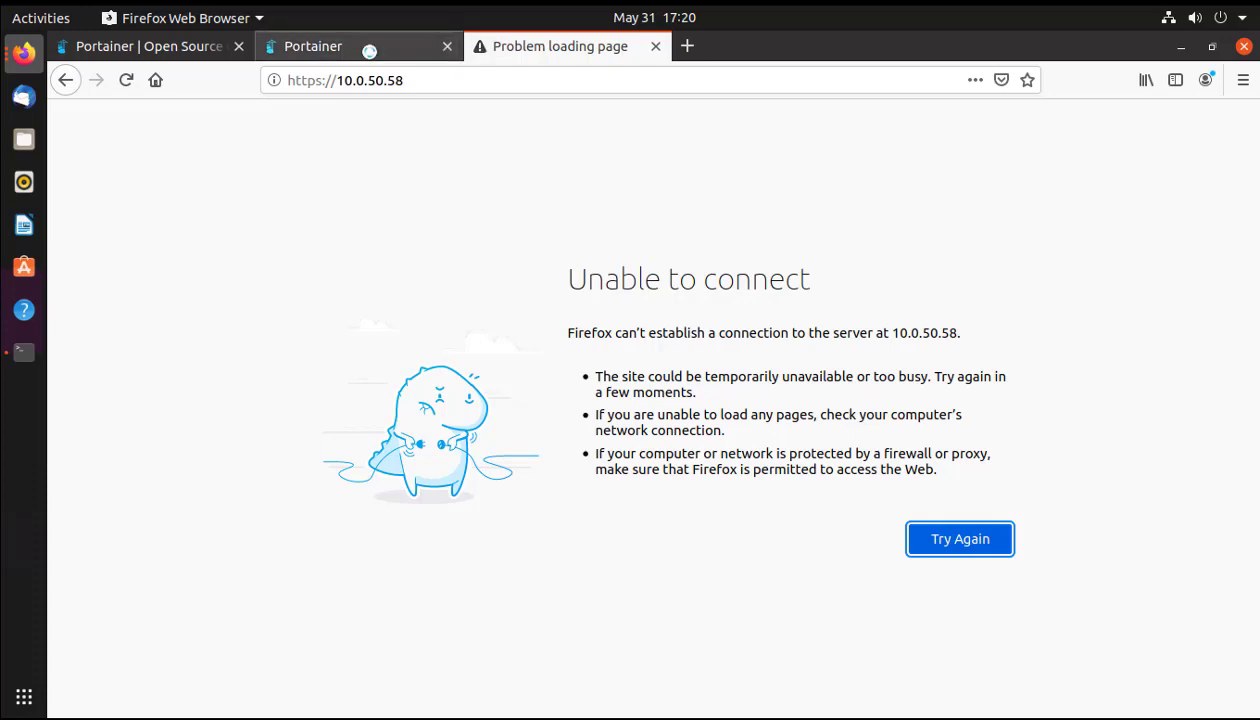
left_click(368, 48)
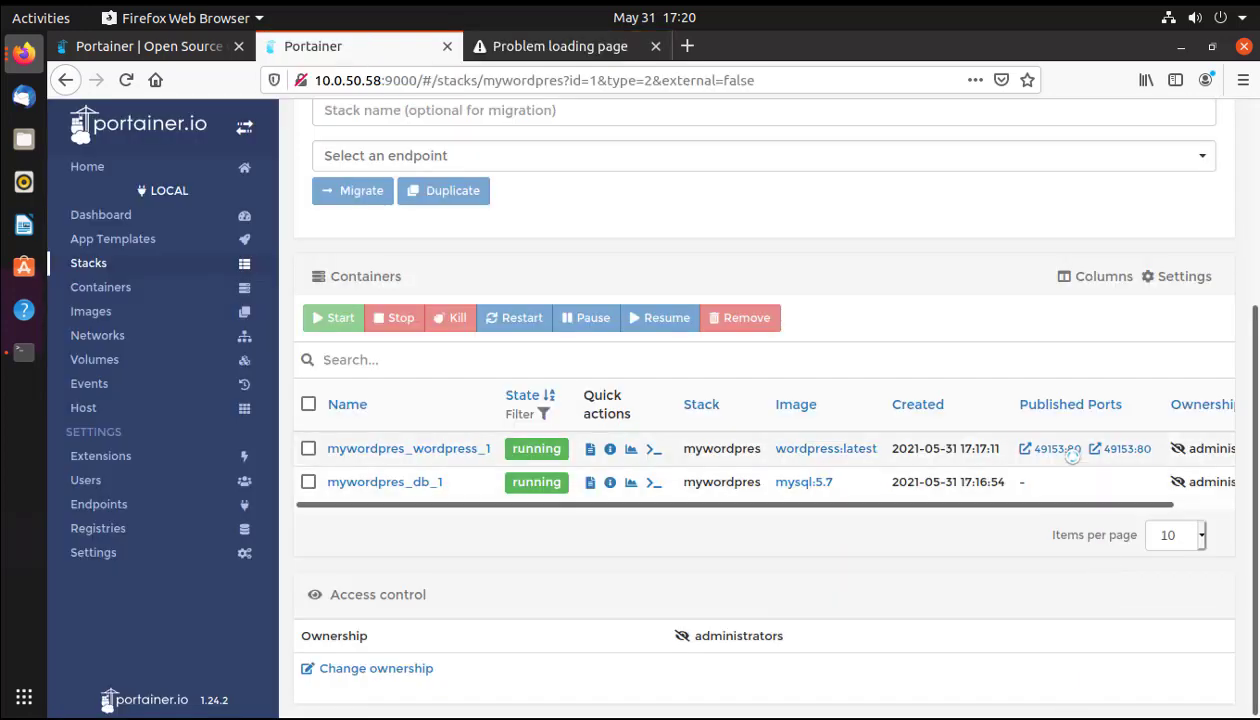
left_click(1055, 450)
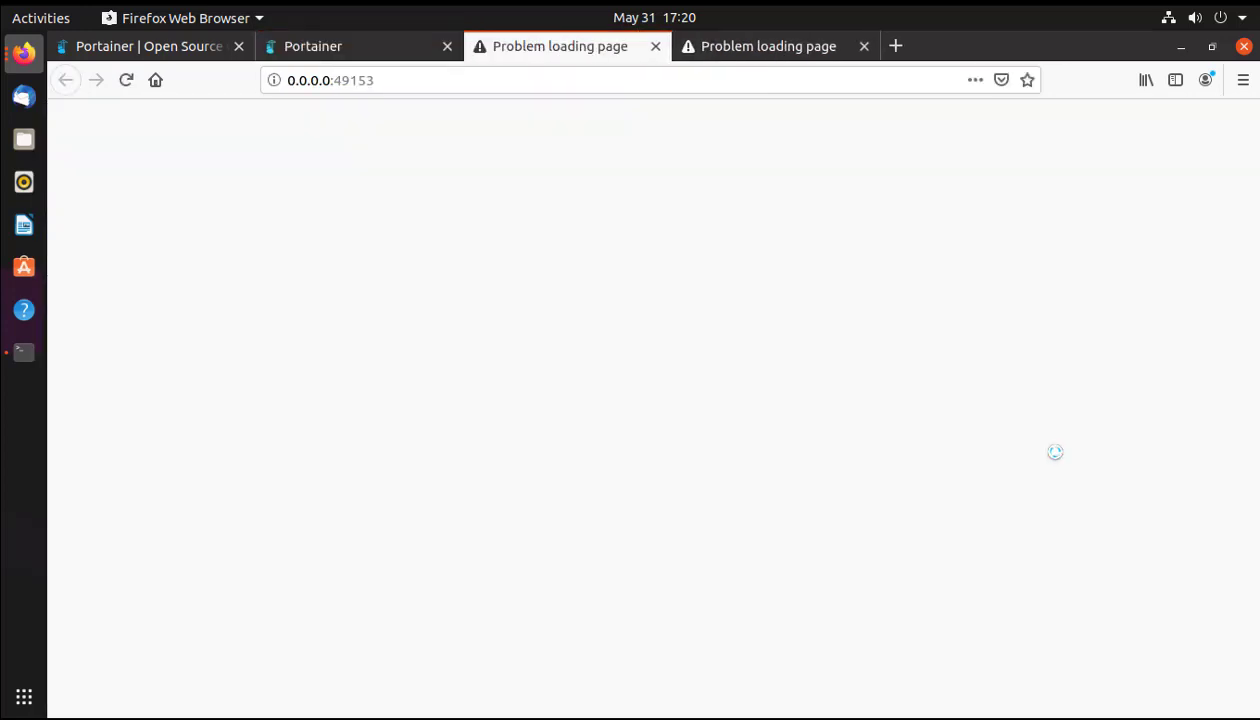
left_click(652, 47)
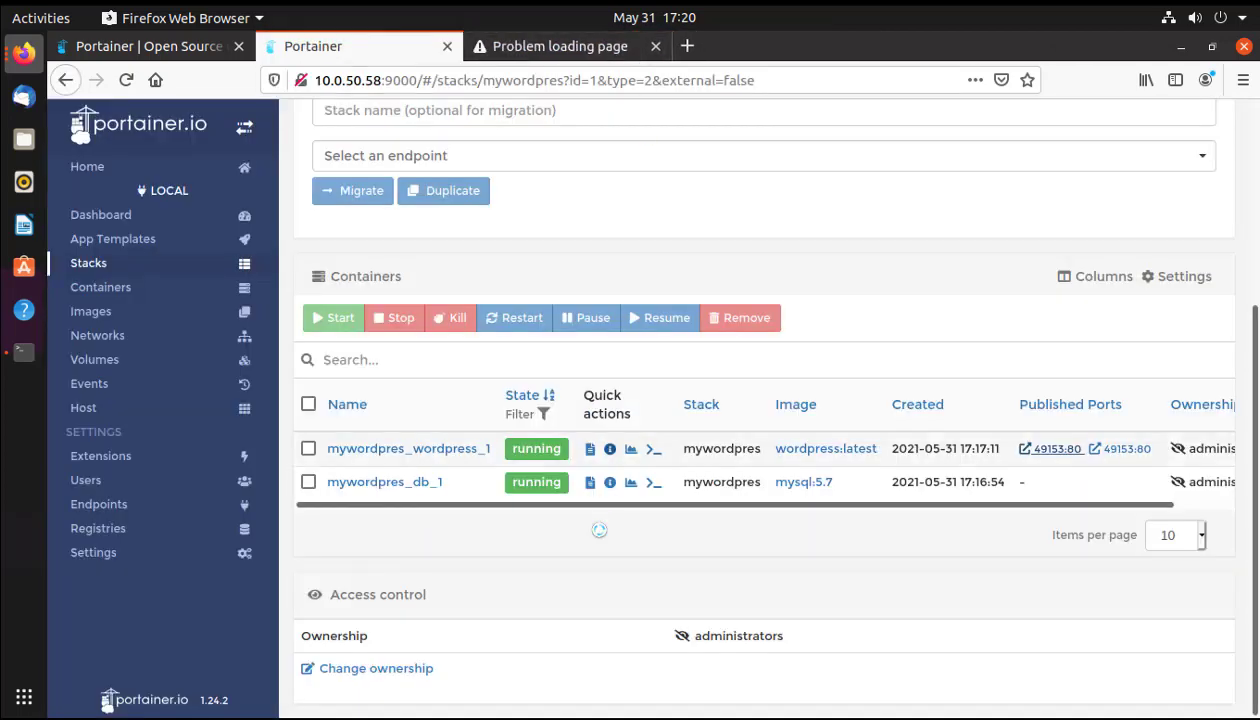
Recreate mywordpres_wordpress_1 with host port 80 mapped to container port 80, then switch to the error tab.
left_click(381, 450)
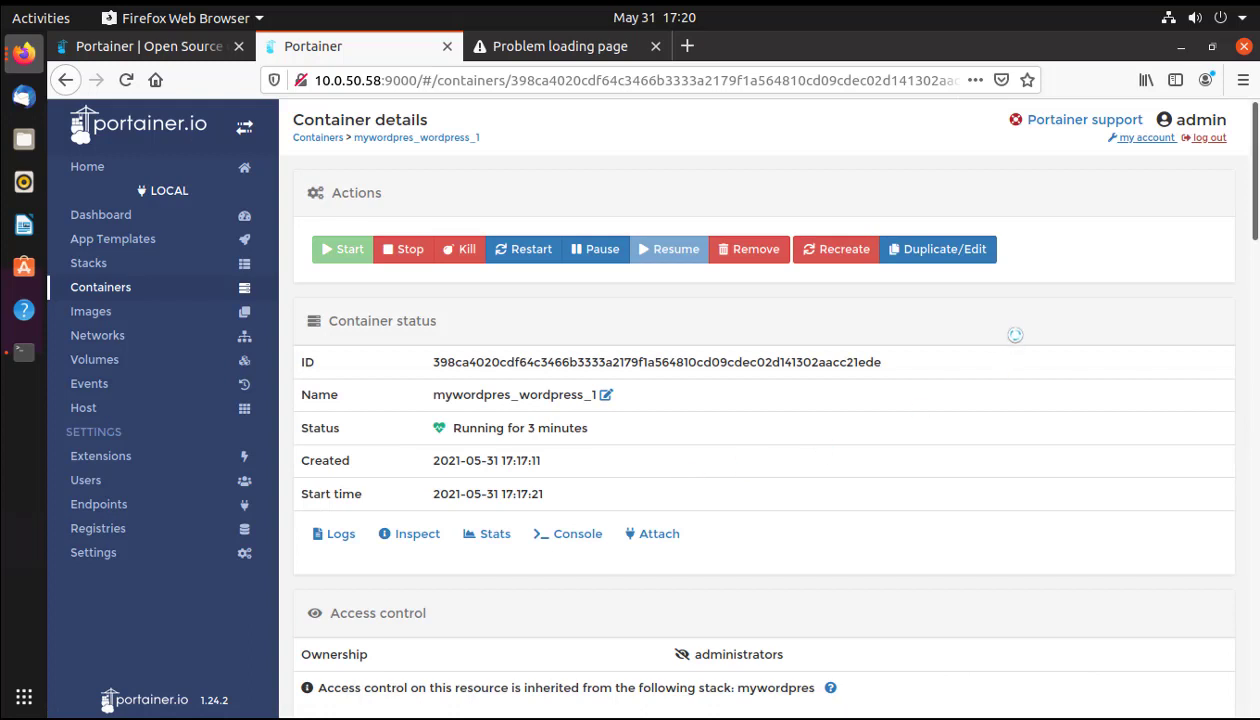
left_click(950, 249)
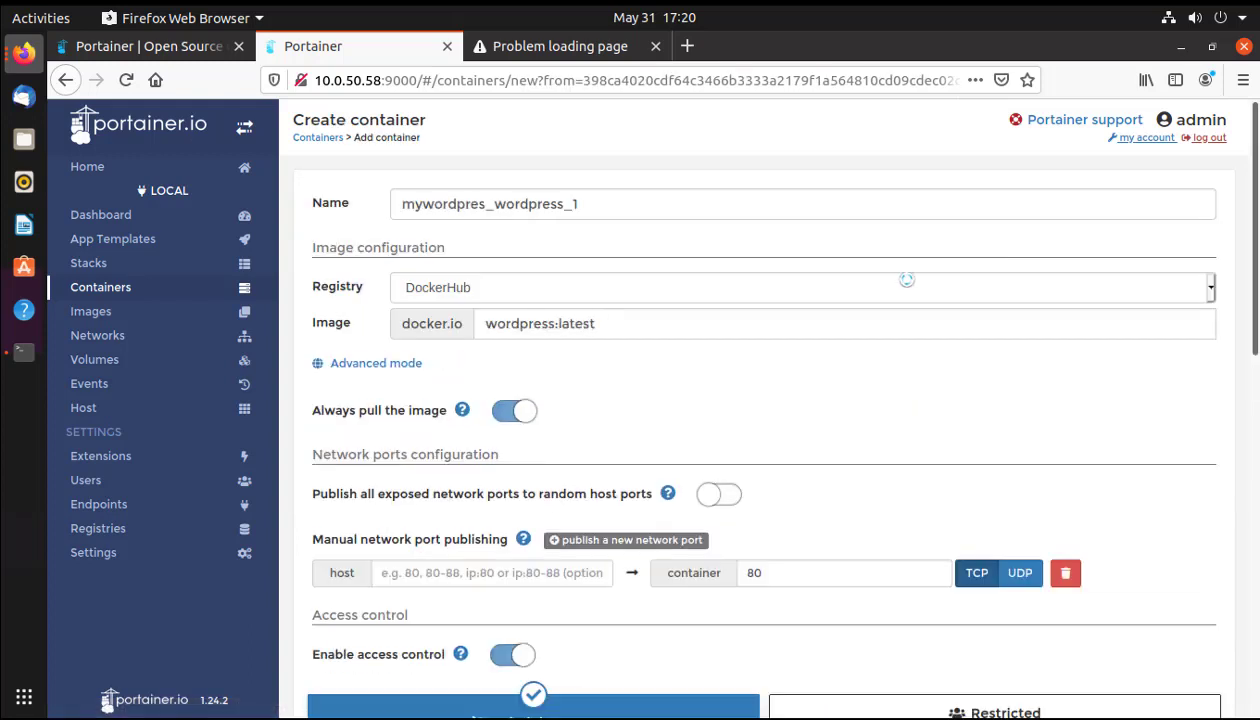
scroll(720, 390, "down", 2)
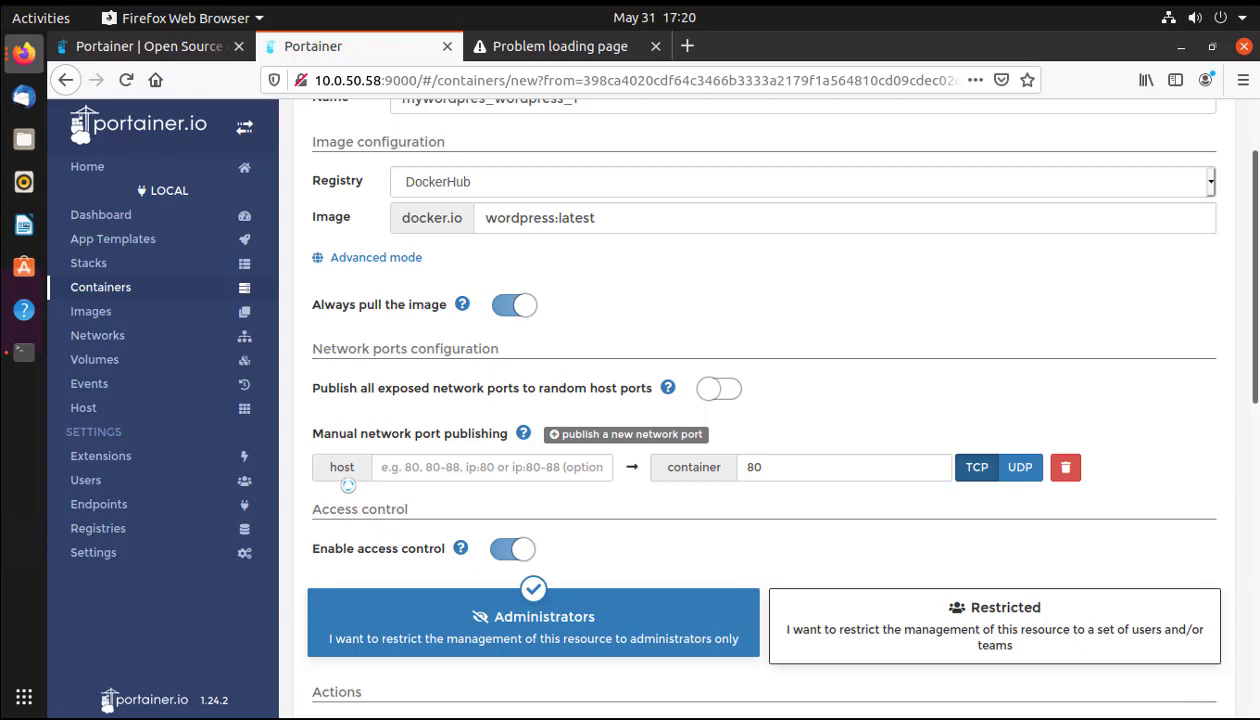
left_click(409, 469)
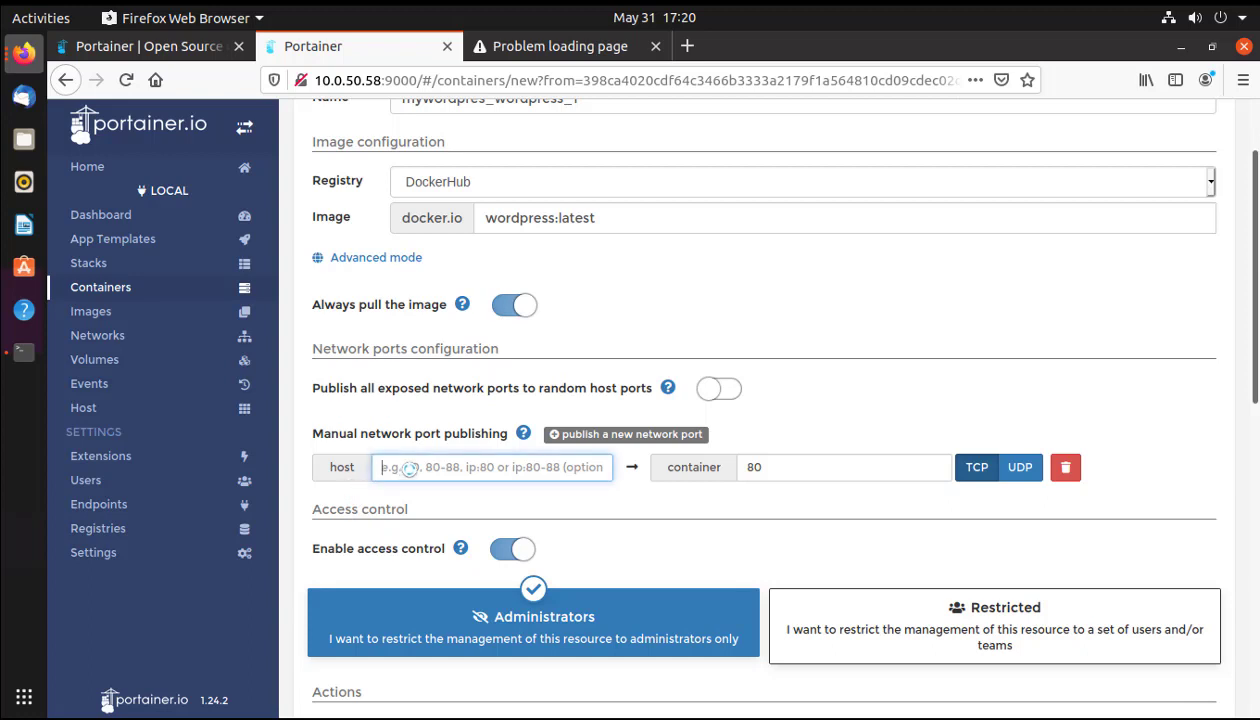
type("80")
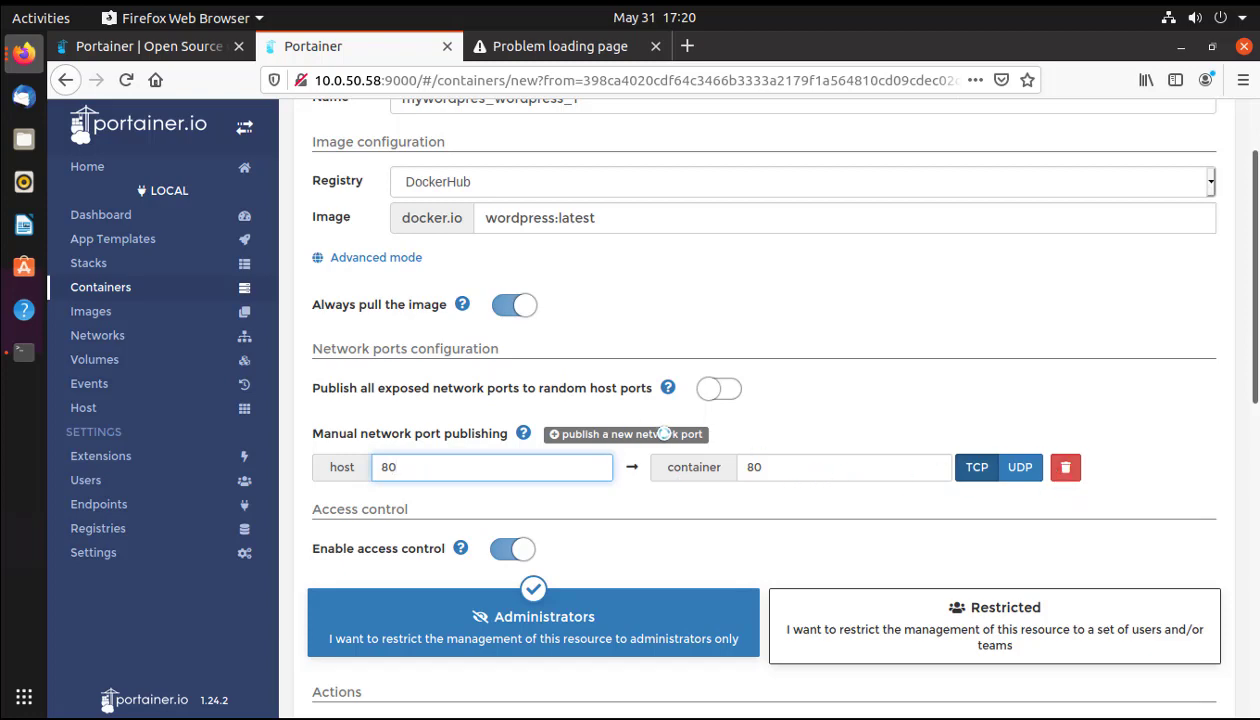
scroll(745, 444, "down", 5)
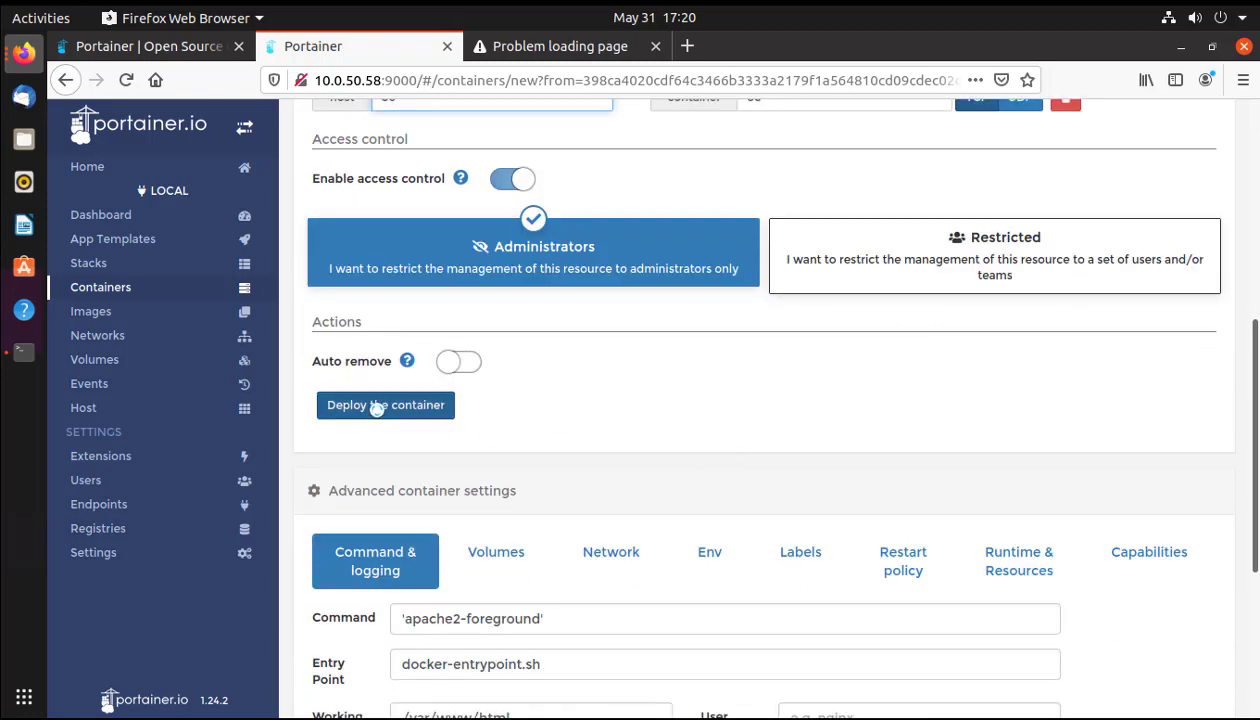
left_click(374, 408)
left_click(870, 546)
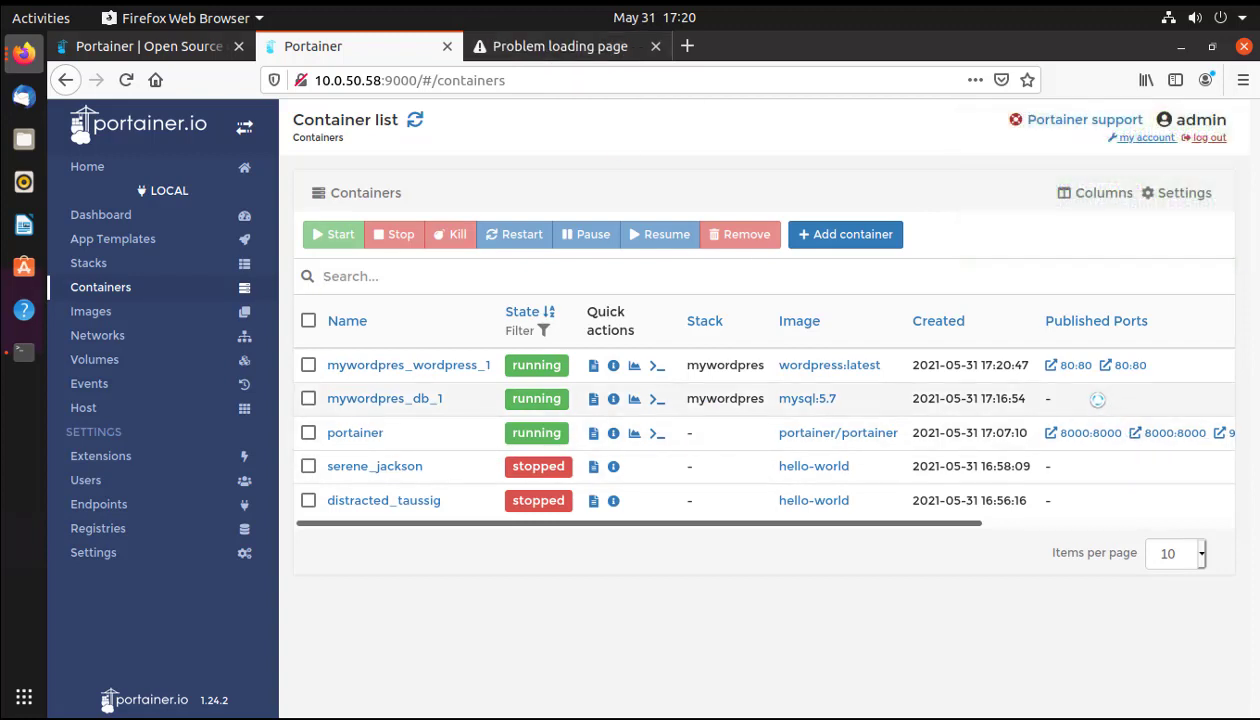
left_click(525, 46)
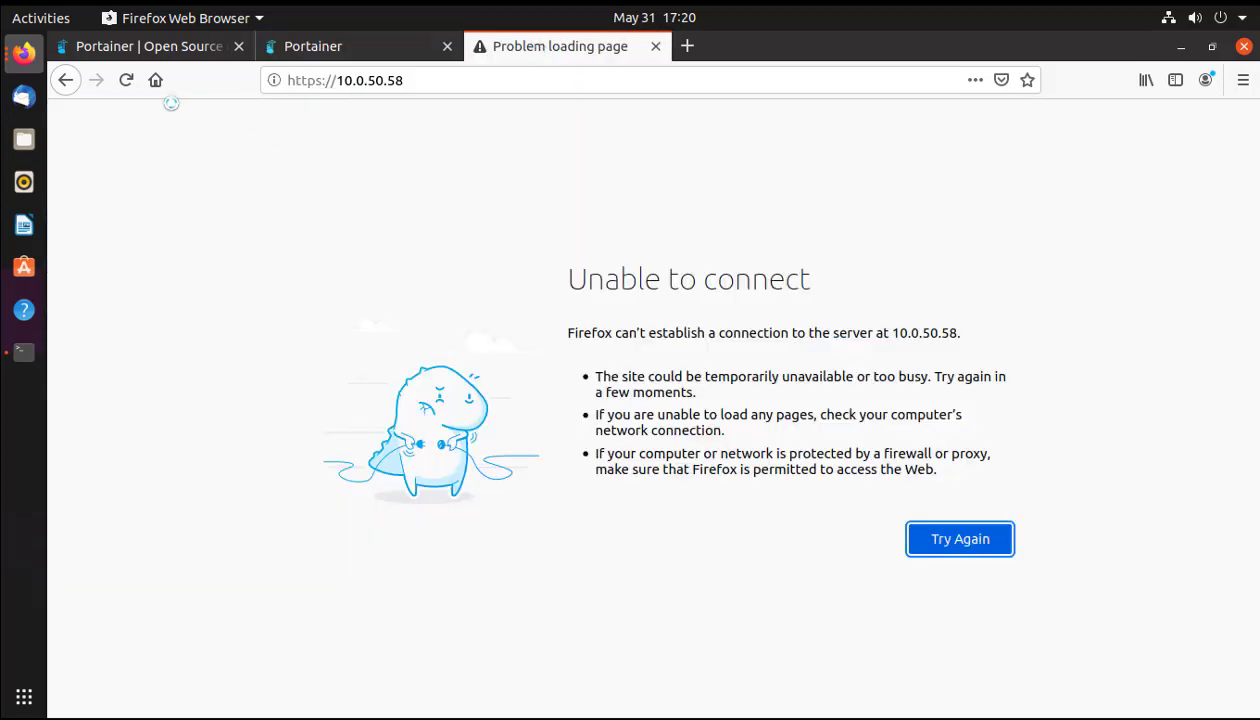
left_click(124, 80)
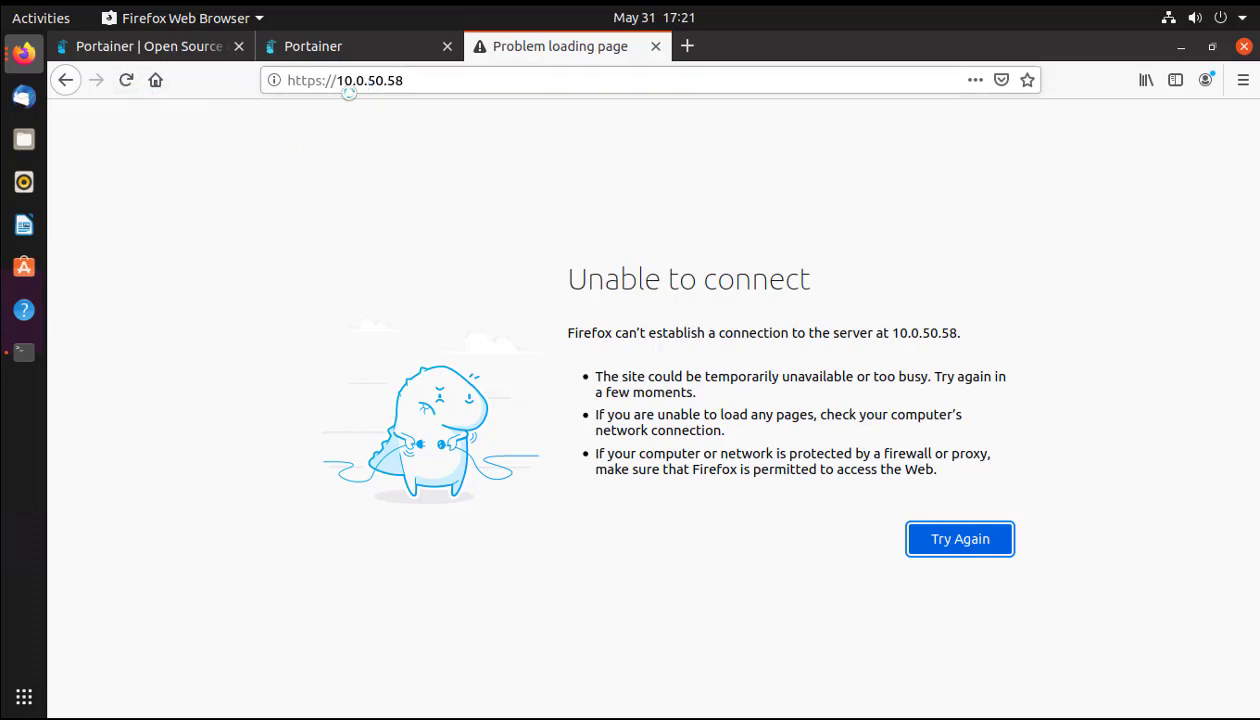
left_click(336, 84)
left_click(324, 82)
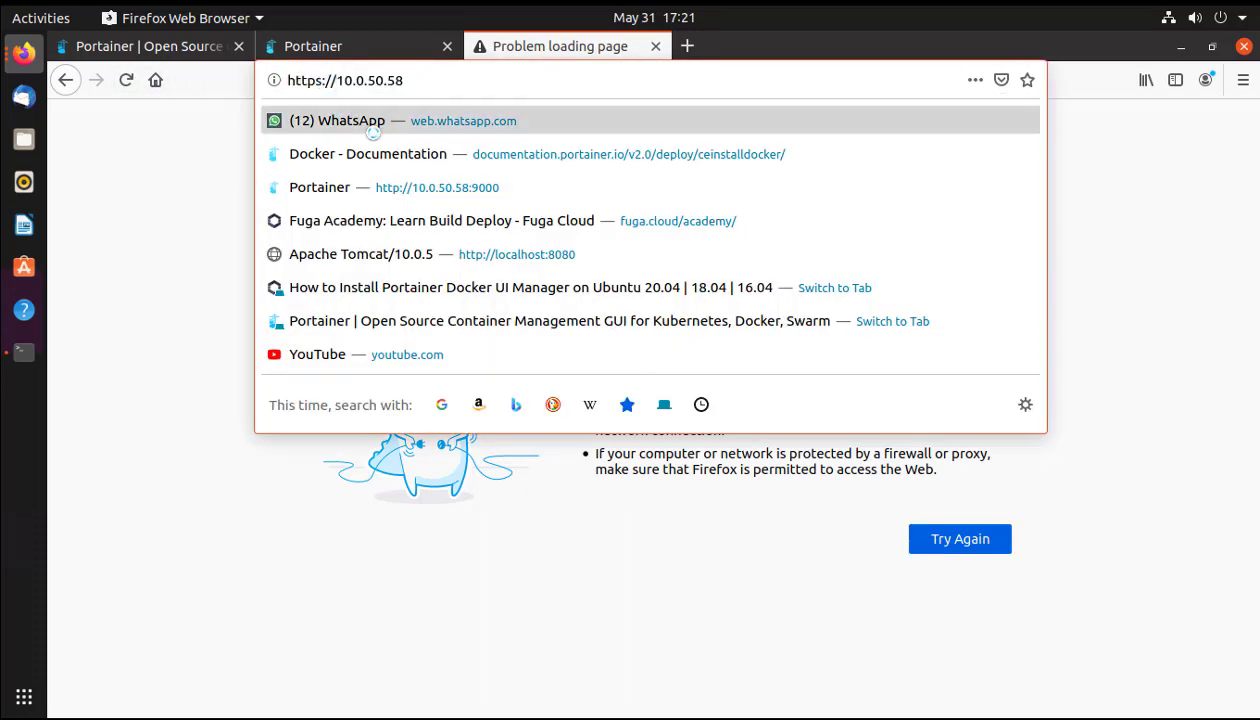
key("BackSpace")
type(":")
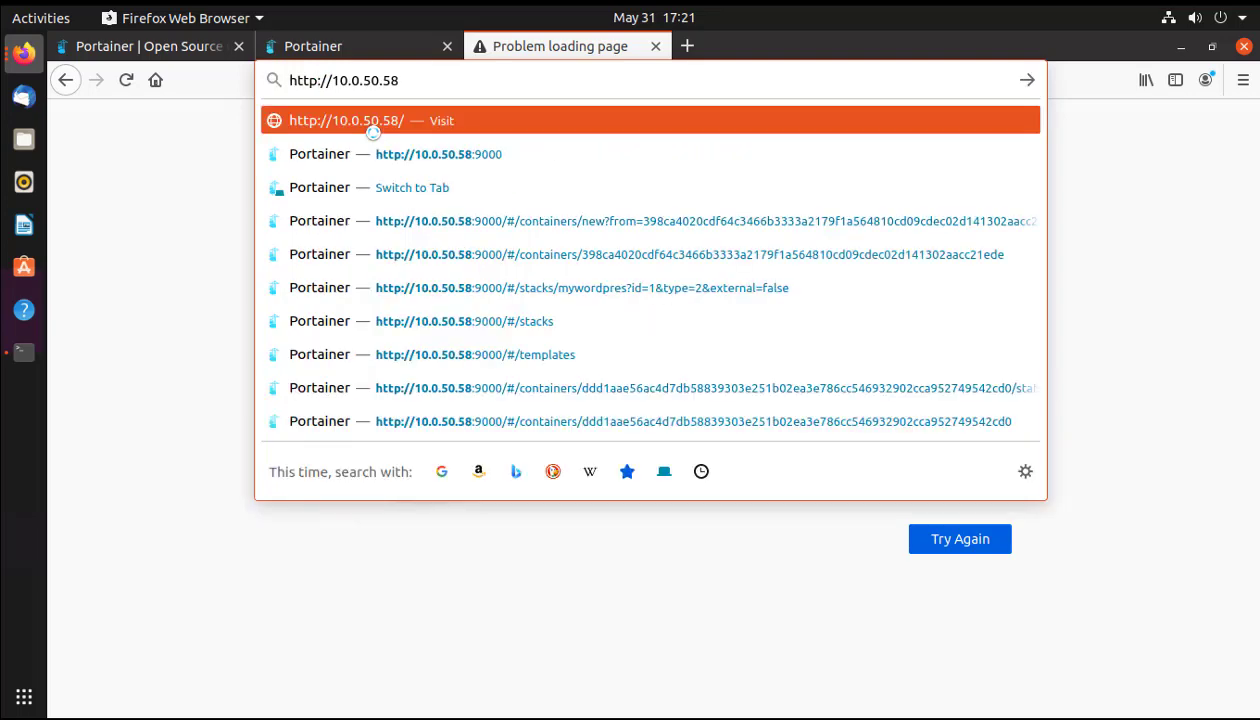
key("Return")
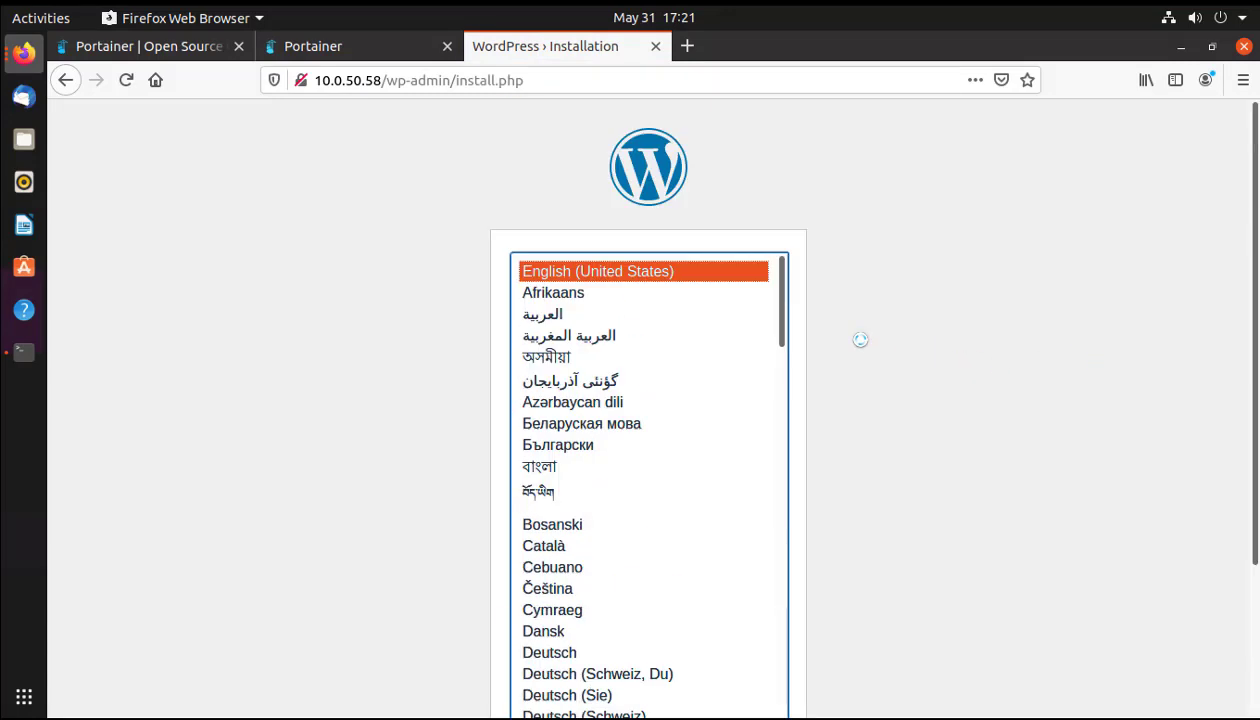
scroll(860, 340, "down", 1)
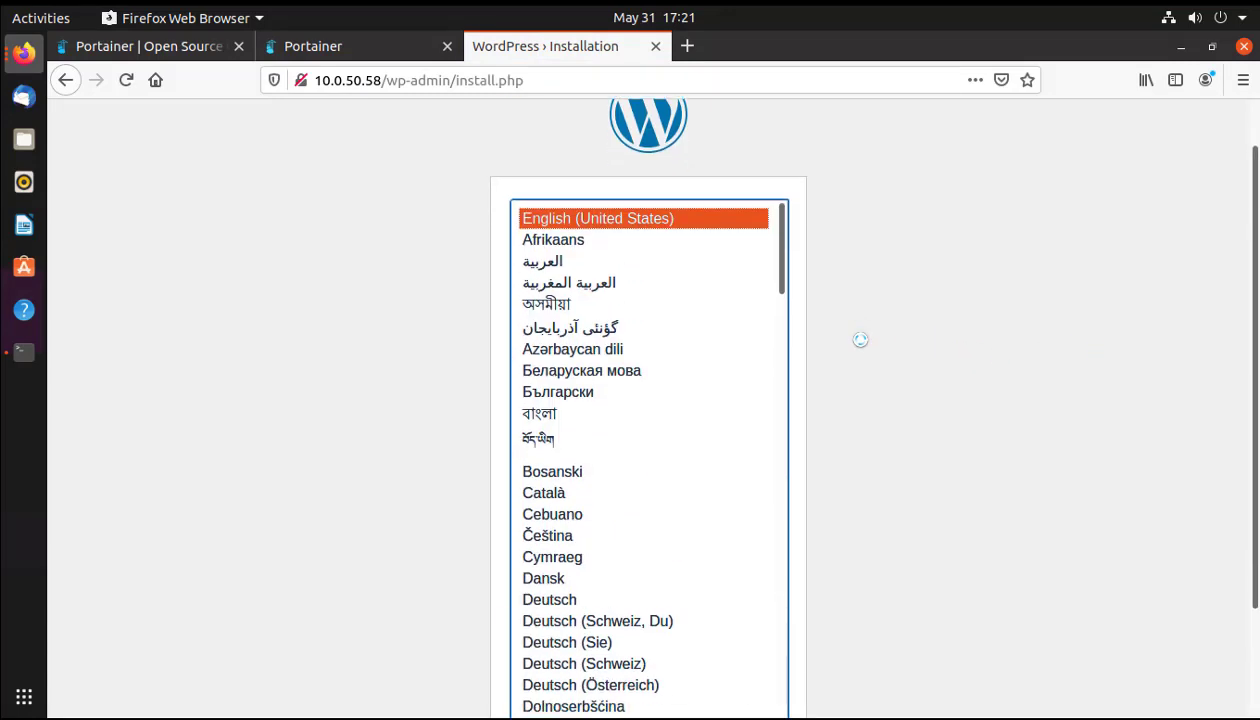
left_click_drag(781, 285, 790, 218)
Browse Portainer's App Templates, then view the Stacks list and return to Containers.
left_click(368, 47)
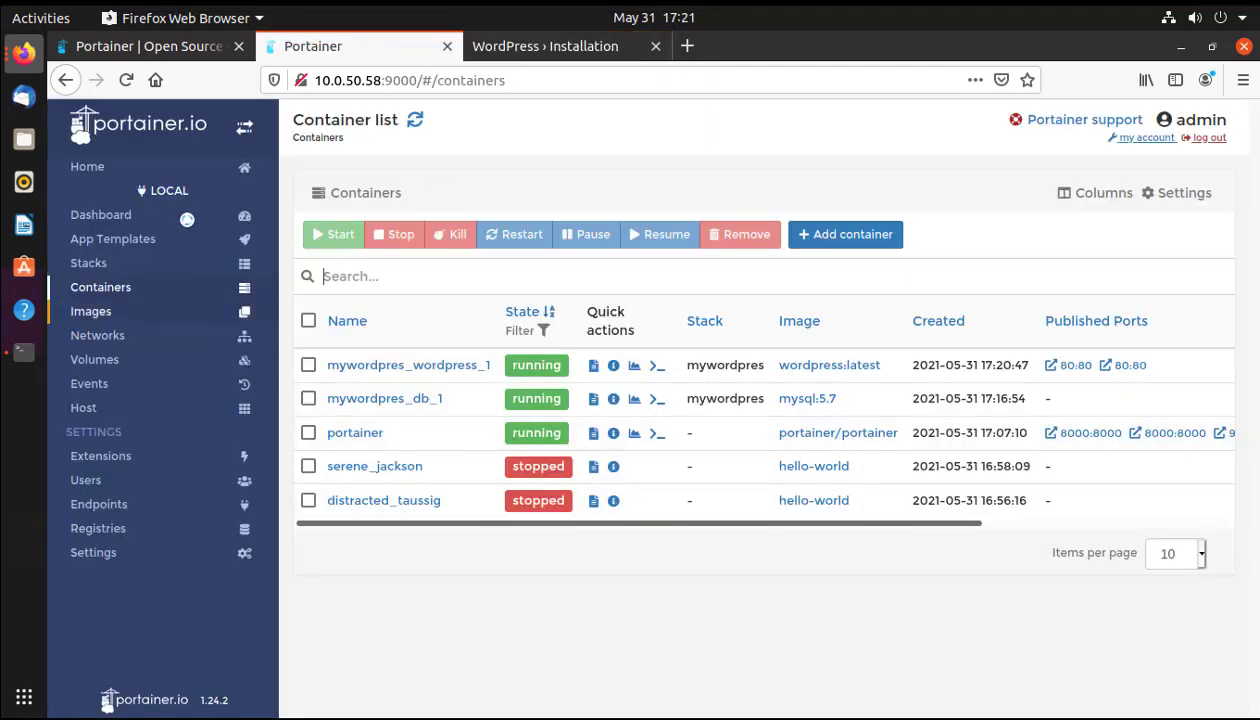
left_click(121, 241)
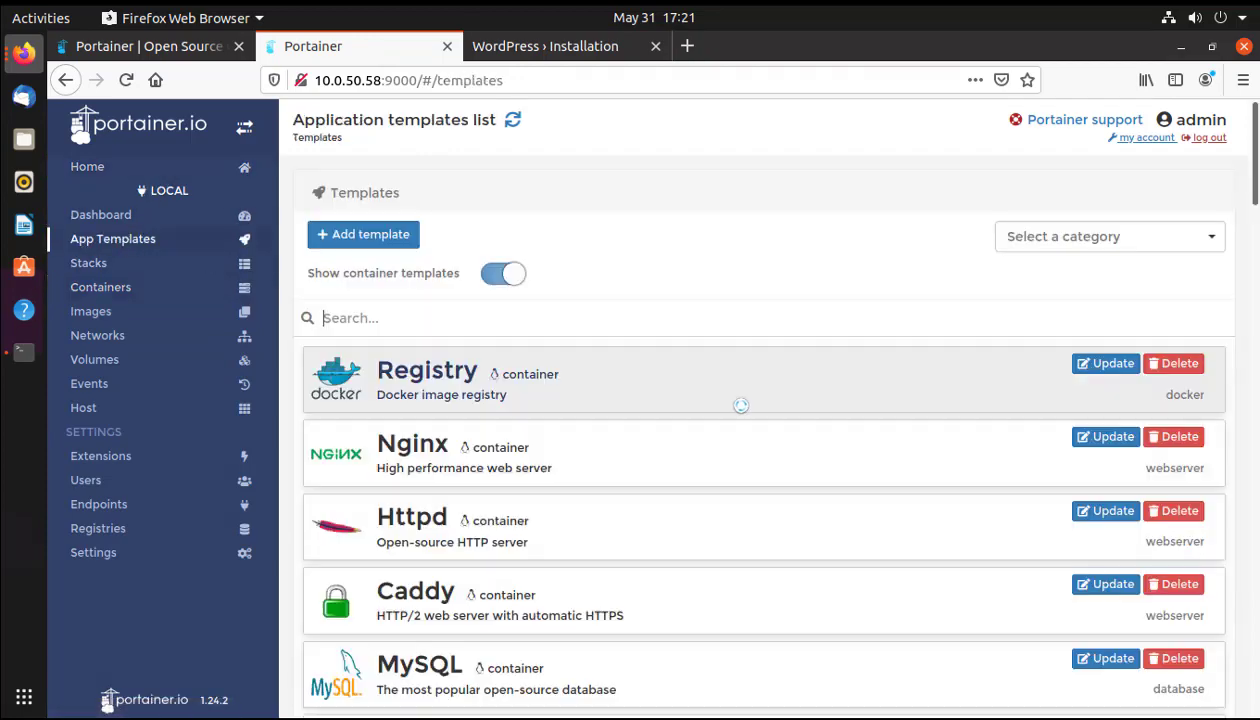
scroll(741, 405, "down", 10)
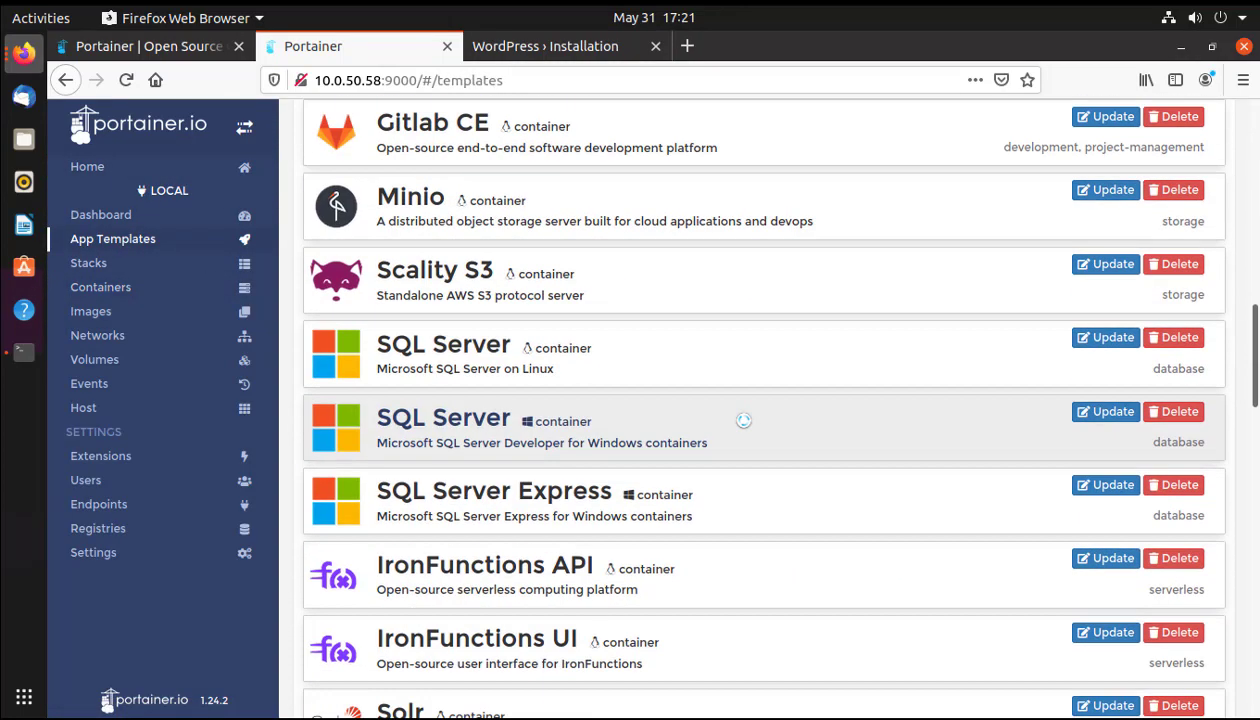
scroll(664, 350, "down", 10)
scroll(669, 376, "up", 20)
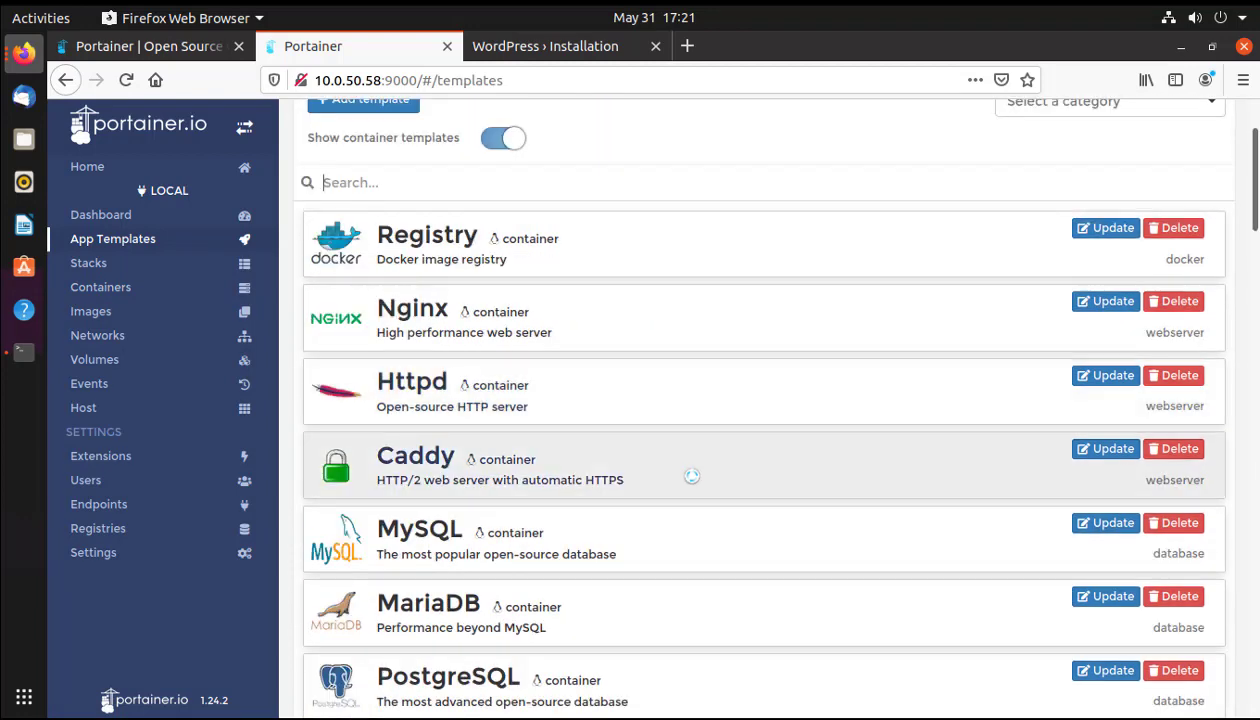
scroll(690, 478, "up", 2)
scroll(691, 476, "down", 9)
scroll(691, 476, "down", 13)
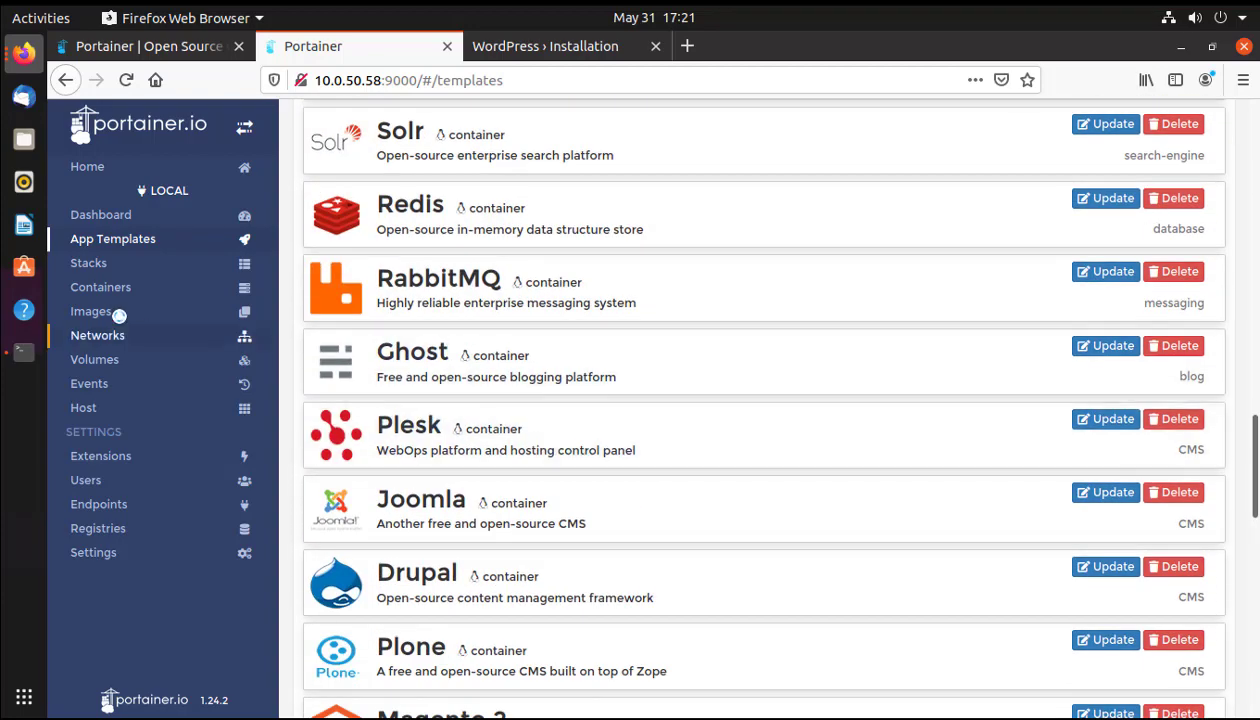
left_click(100, 266)
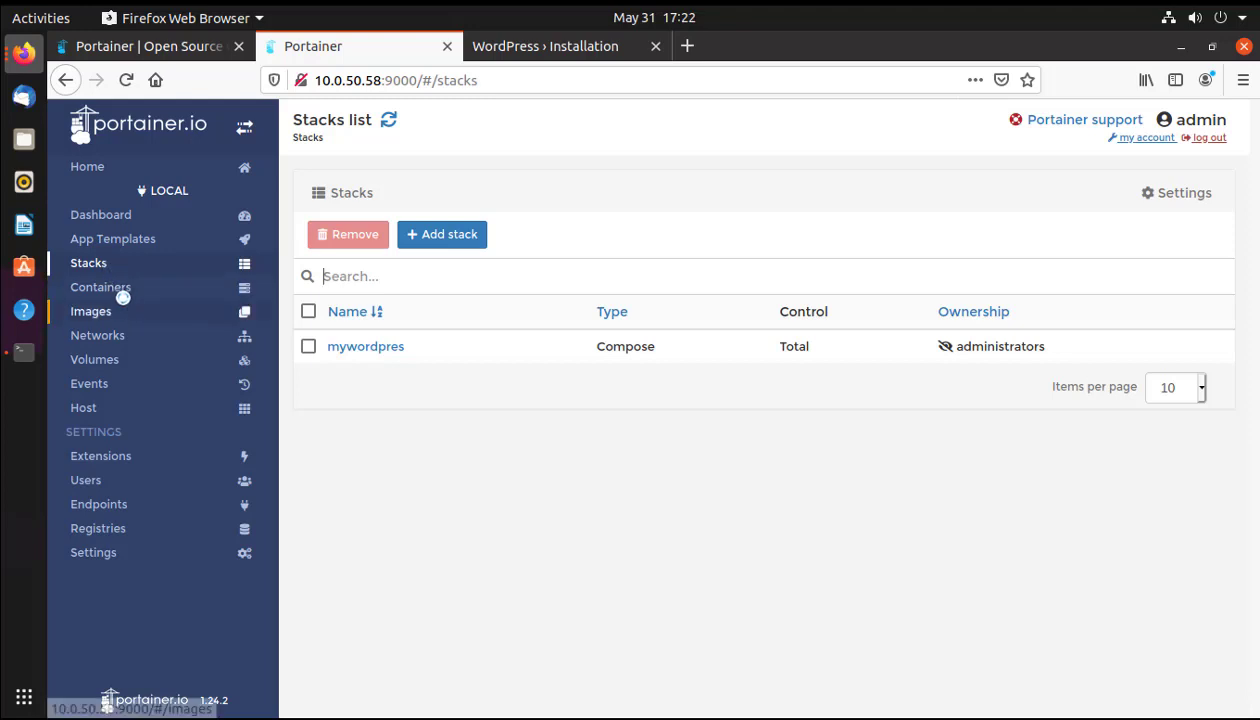
left_click(120, 287)
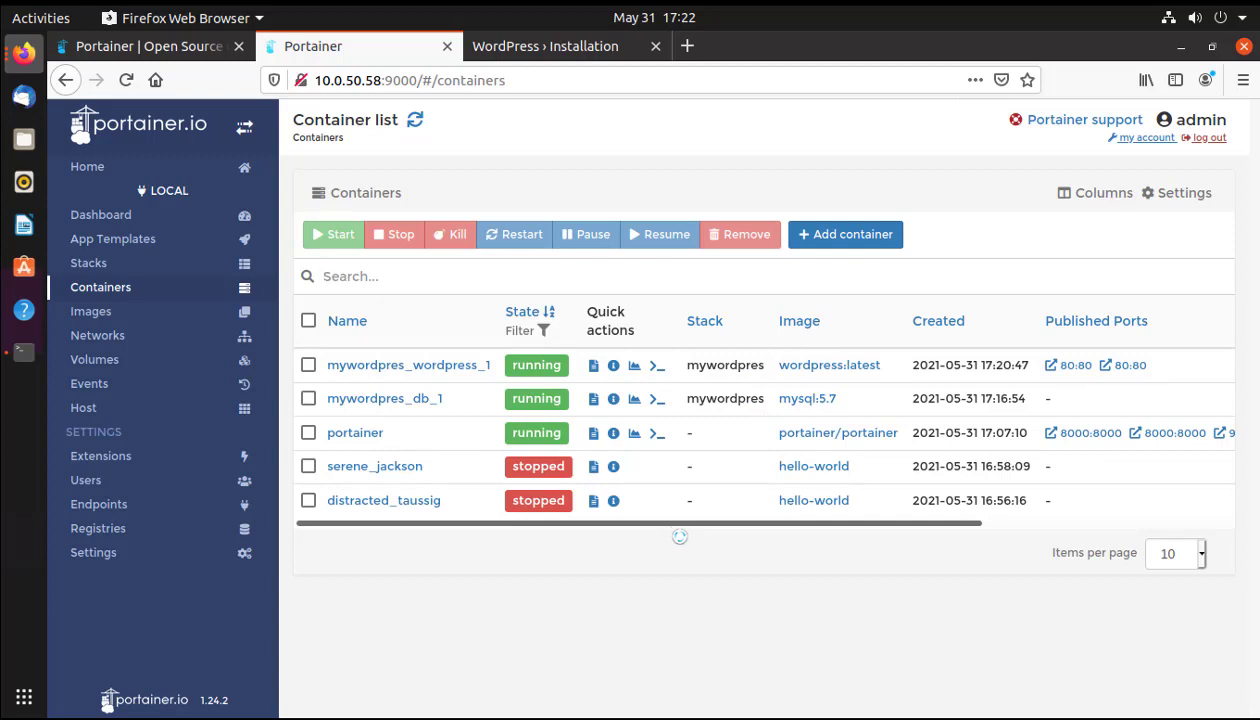
Open Portainer's Images page and scroll through the wordpress:latest, mysql:5.7 and other images.
left_click(100, 315)
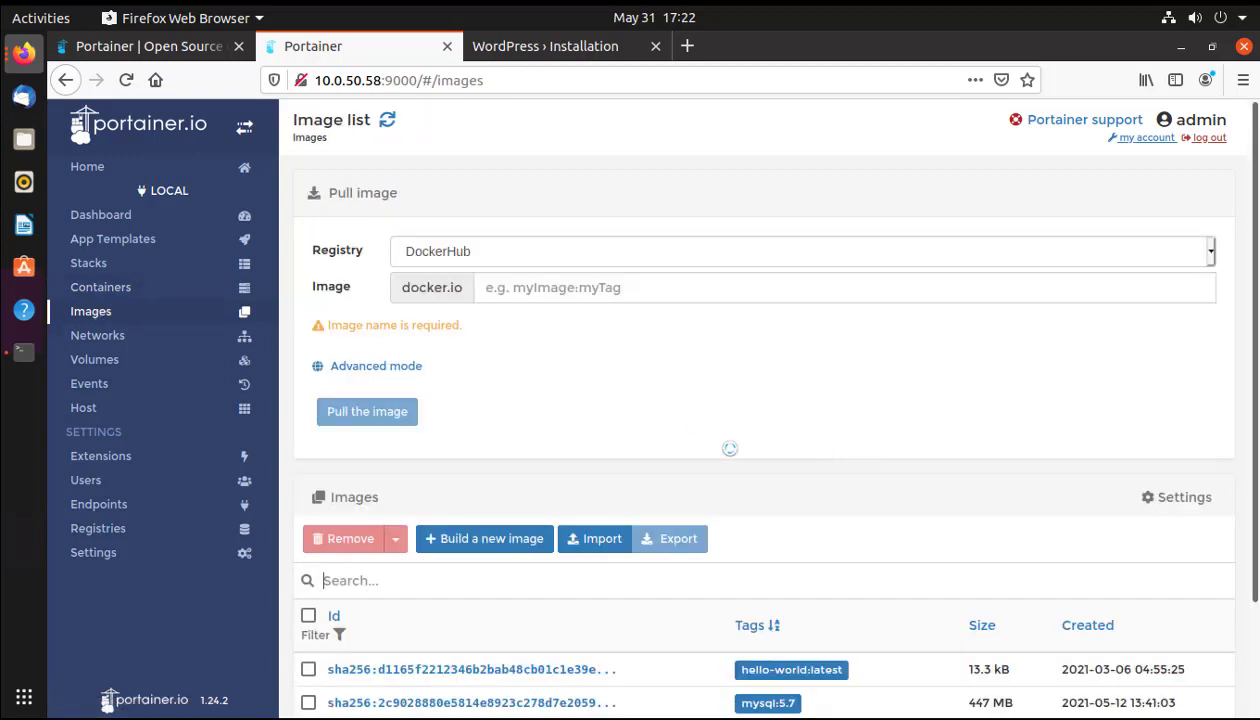
scroll(724, 546, "down", 2)
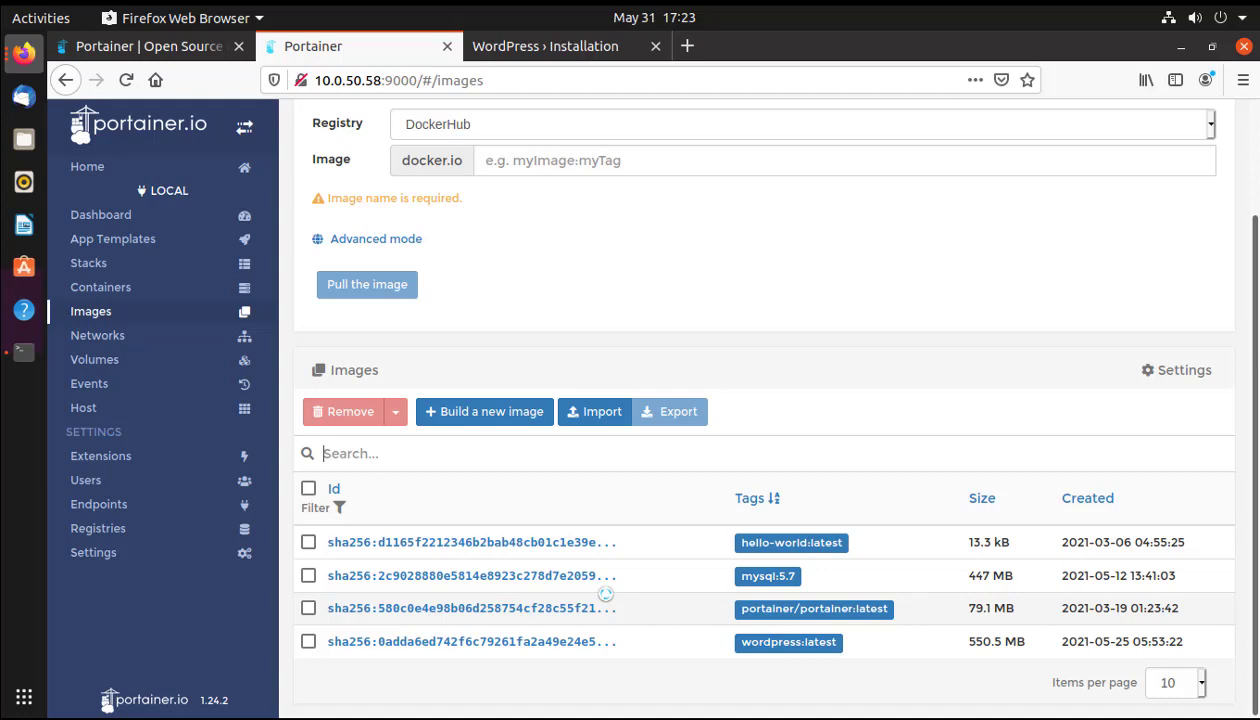
scroll(486, 313, "up", 2)
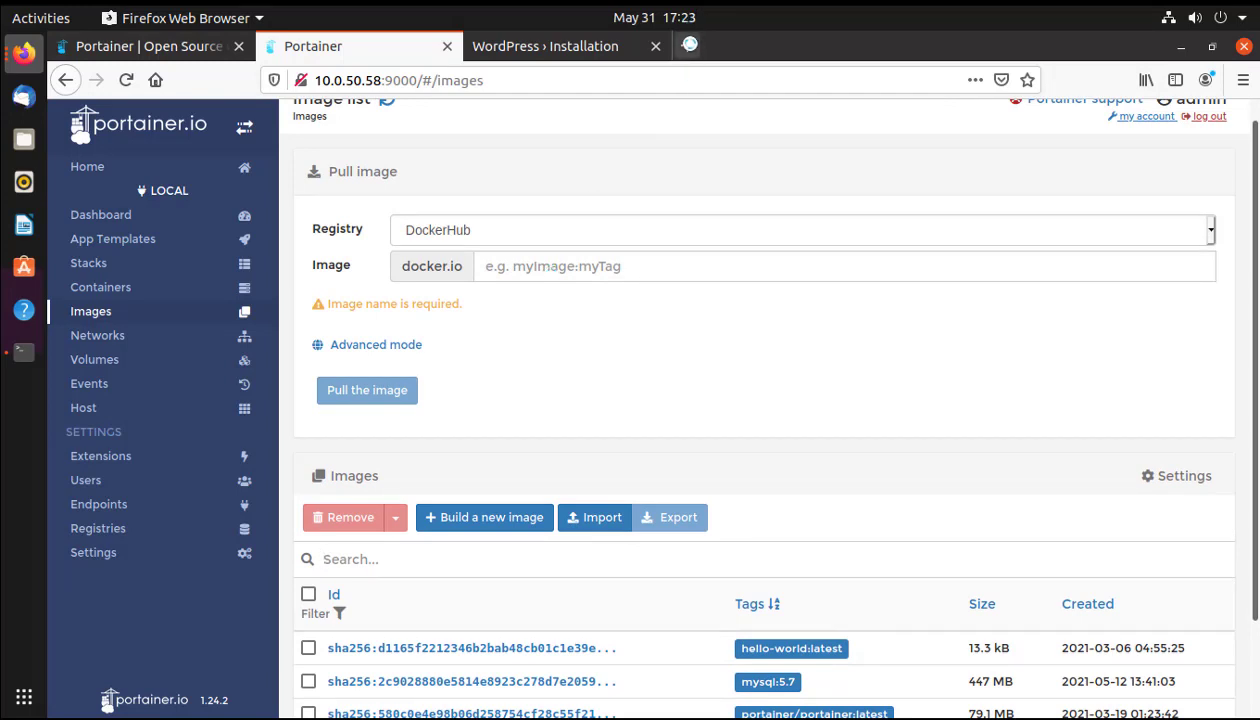
Search the web for 'docker hub' in a new tab and browse its images.
left_click(686, 46)
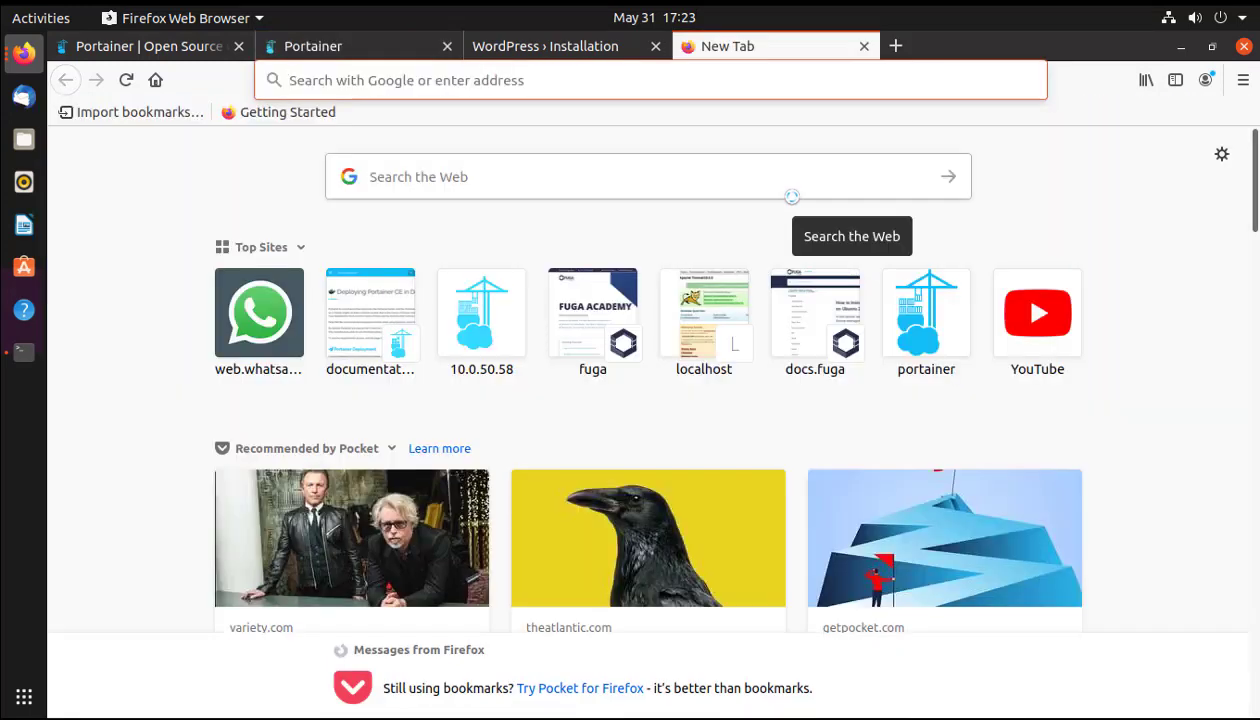
type("doc")
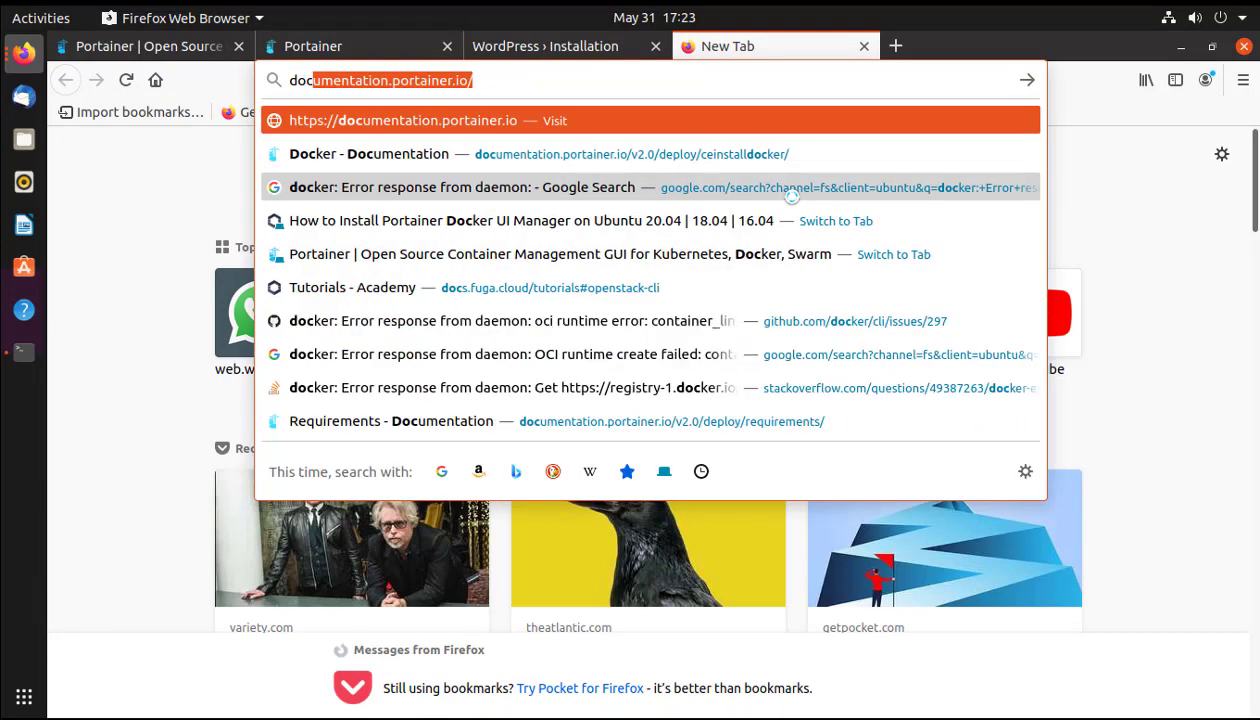
type("ker hub")
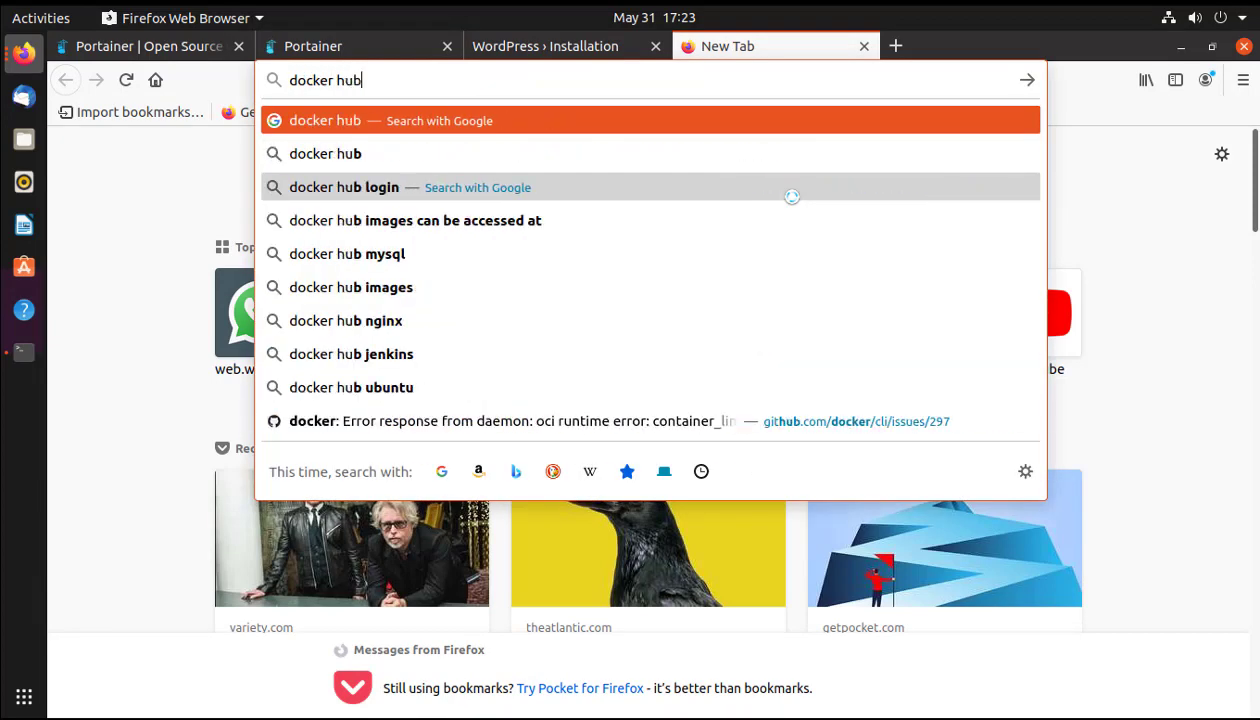
key("Return")
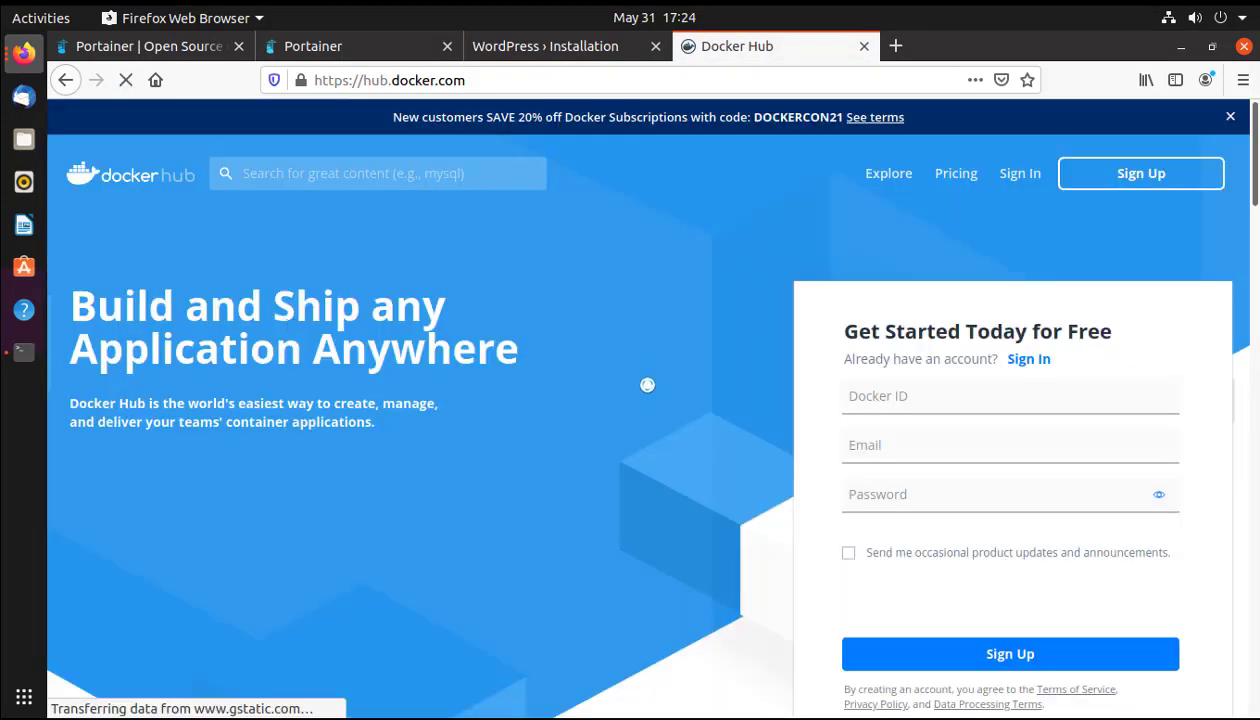
left_click(886, 174)
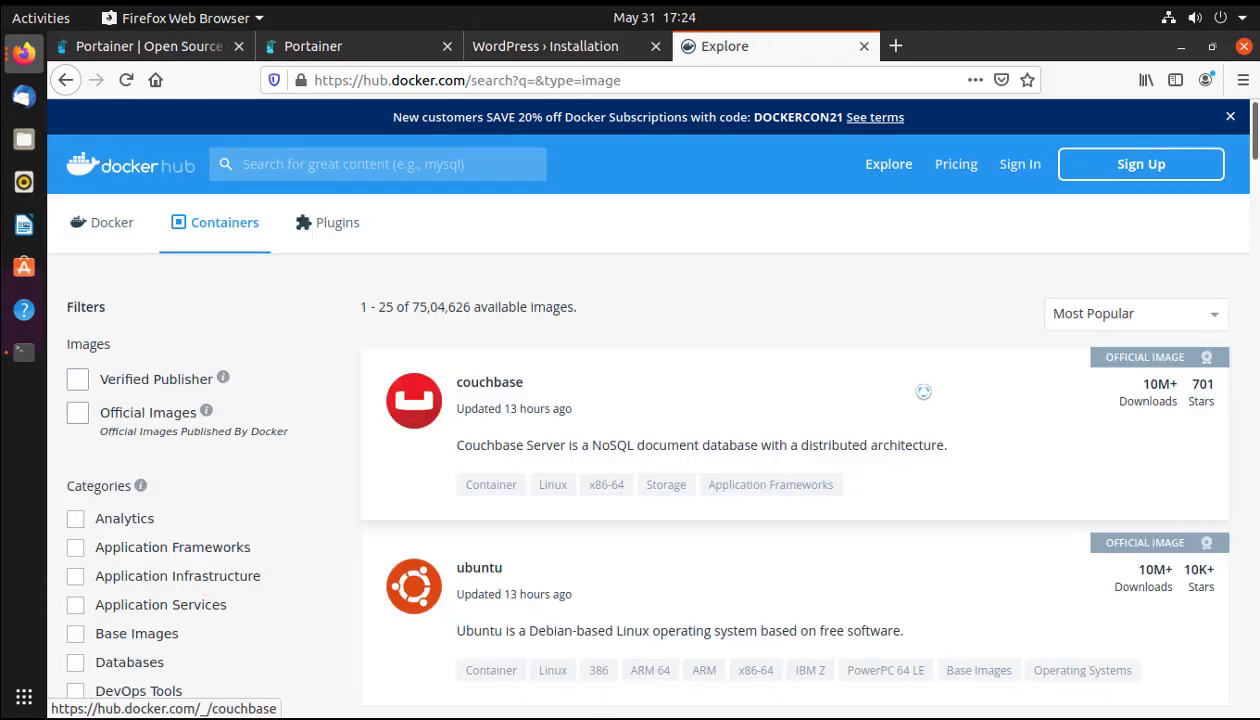
Find the official node image in the Docker Hub results and open its page.
scroll(923, 390, "down", 2)
scroll(515, 470, "down", 2)
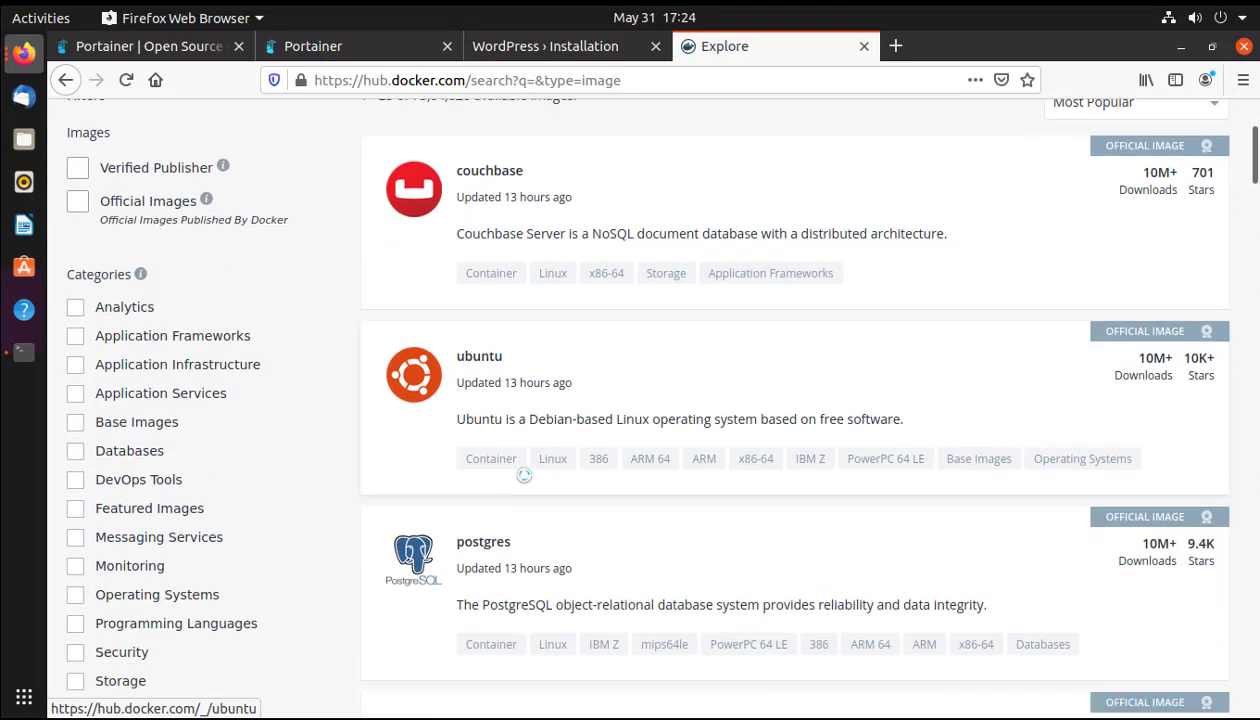
scroll(524, 476, "down", 10)
scroll(526, 476, "up", 2)
scroll(528, 477, "down", 9)
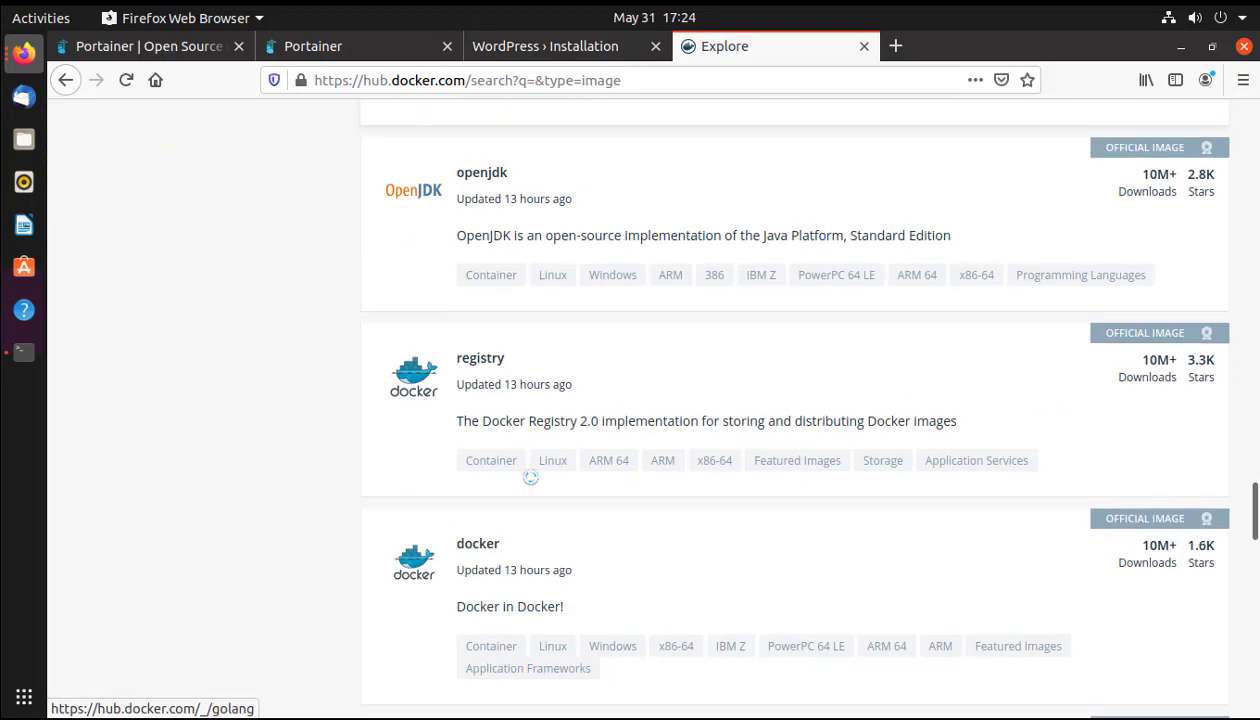
scroll(530, 477, "down", 12)
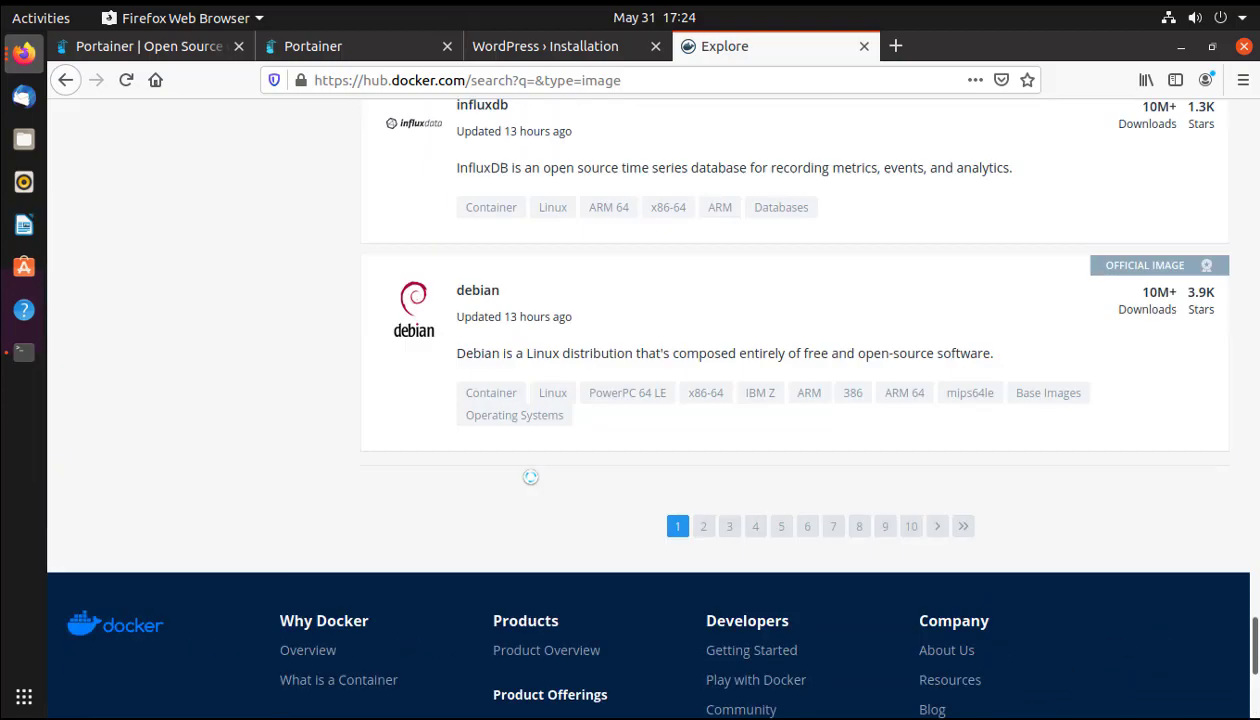
scroll(530, 477, "up", 12)
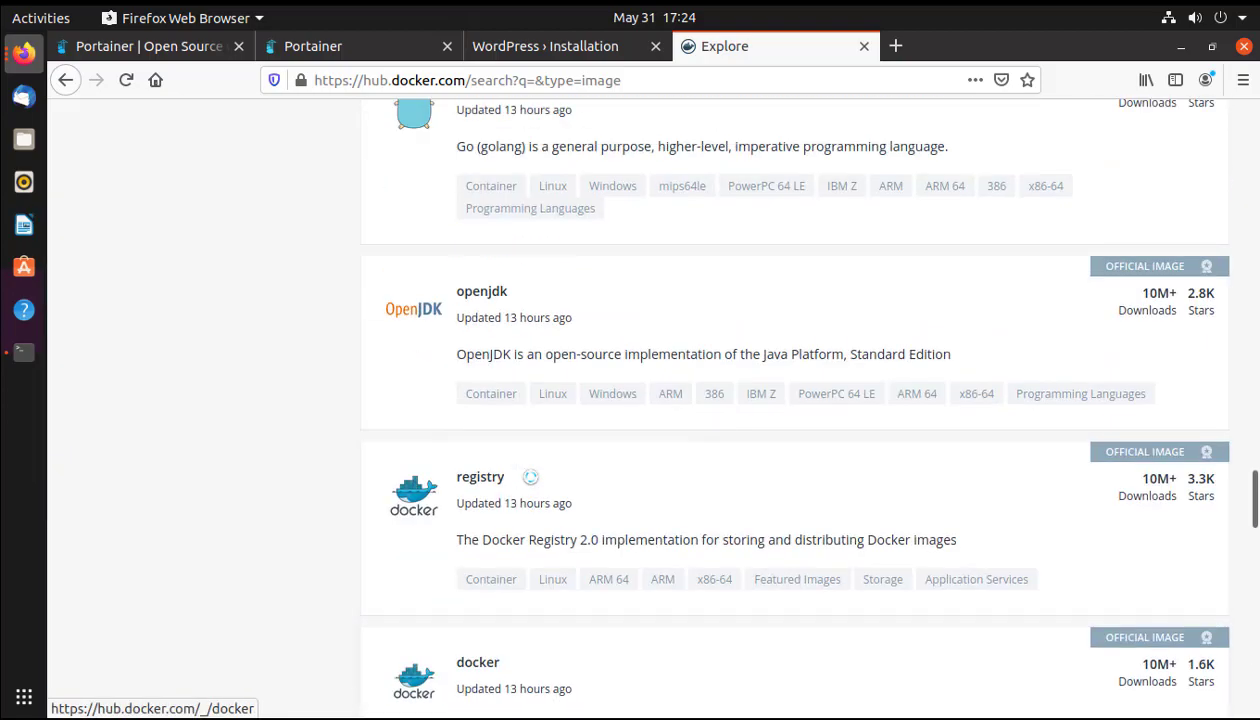
scroll(530, 477, "up", 8)
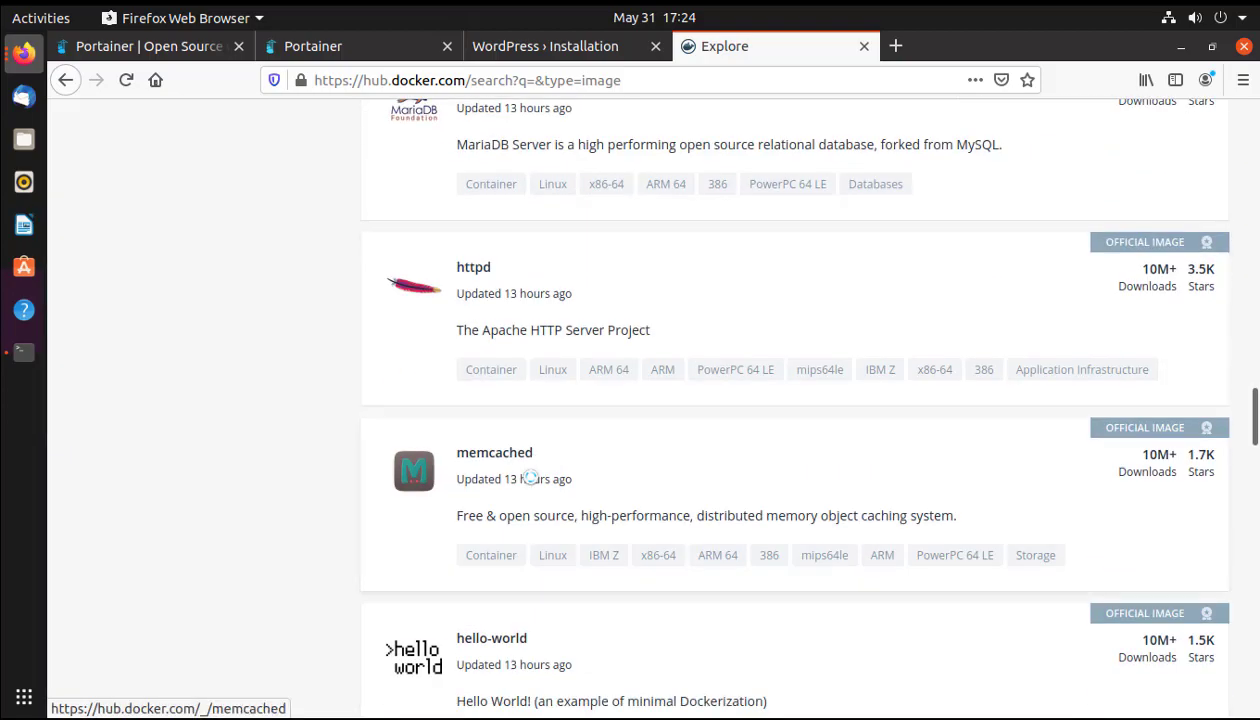
scroll(530, 477, "up", 4)
scroll(530, 477, "up", 8)
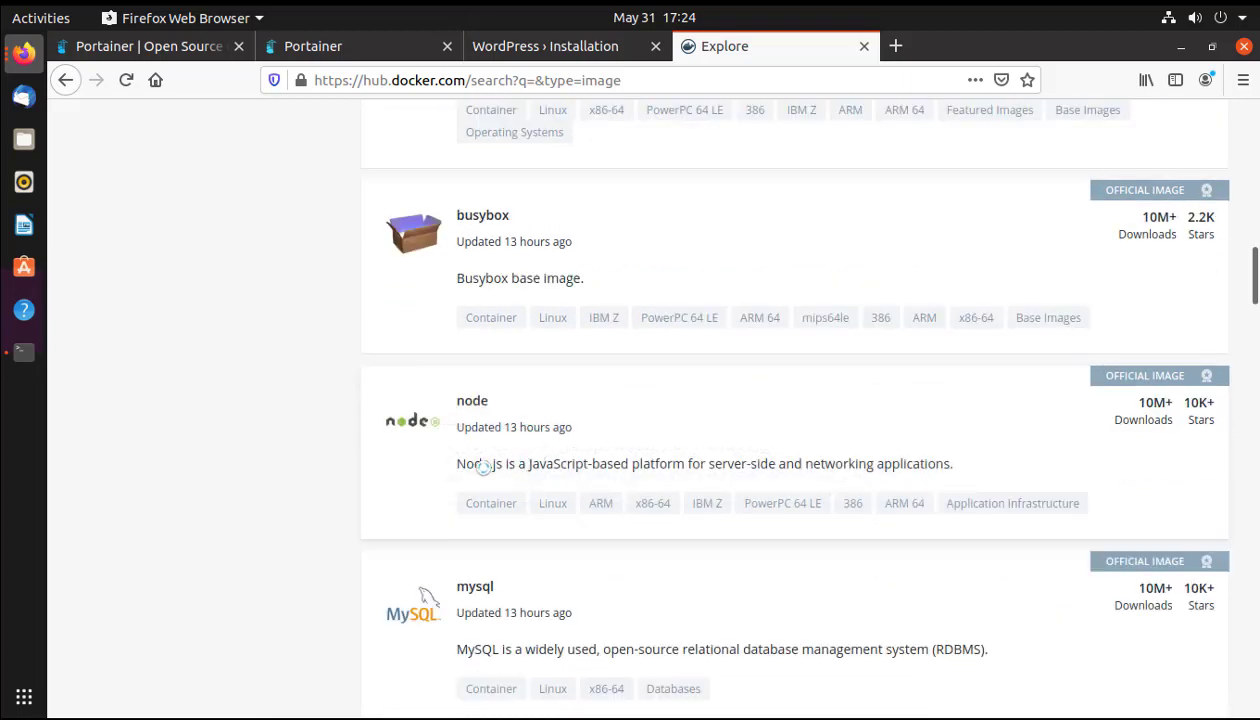
left_click(512, 428)
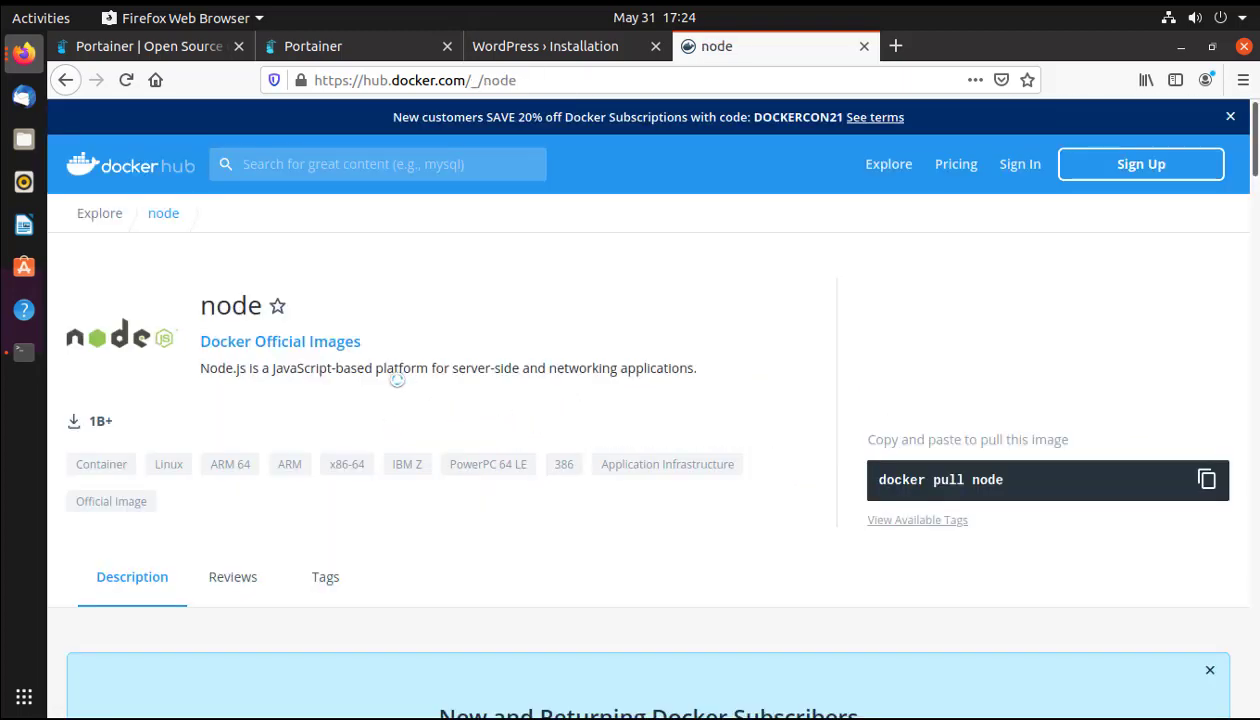
Select the image name 'node' from the 'docker pull node' command and return to Portainer.
left_click_drag(878, 480, 1030, 482)
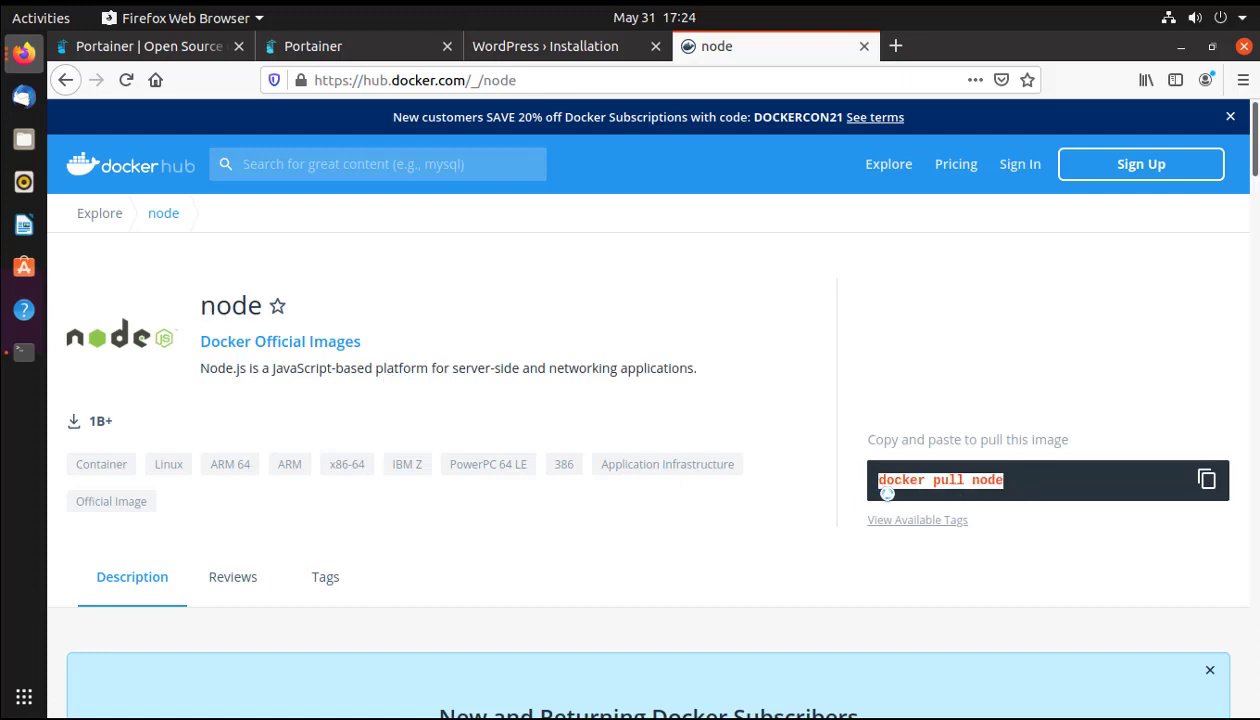
left_click(1030, 482)
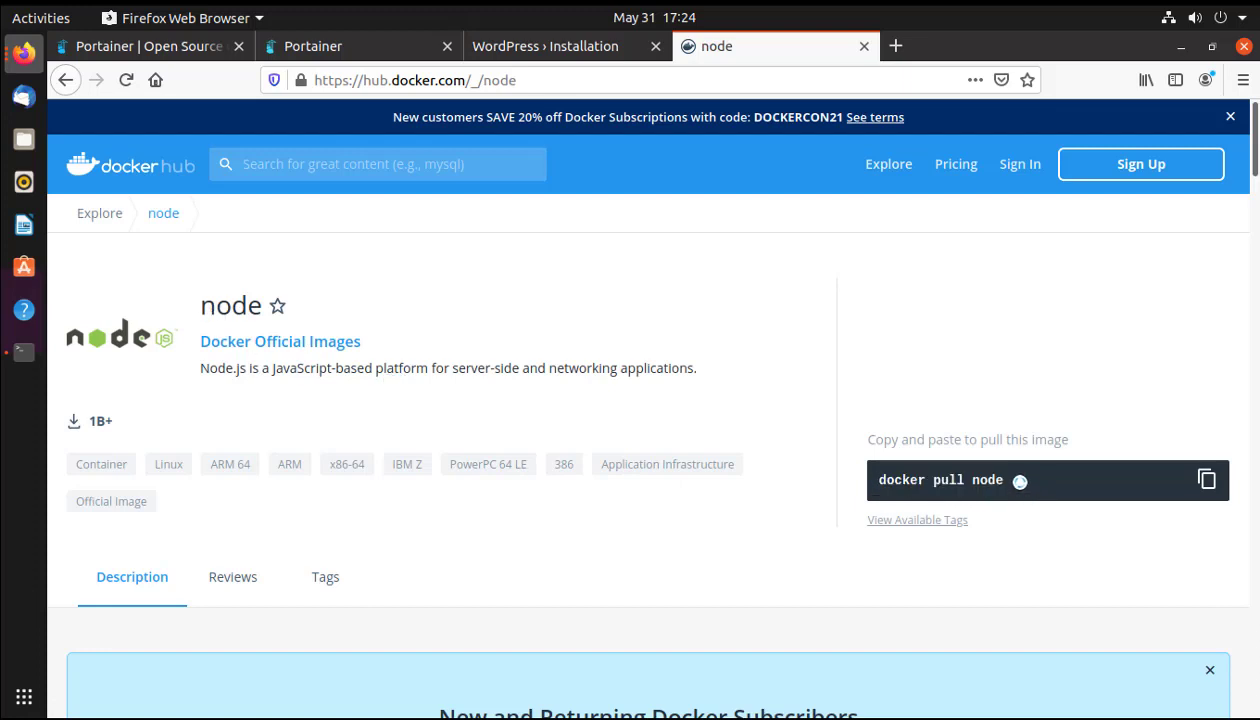
double_click(991, 482)
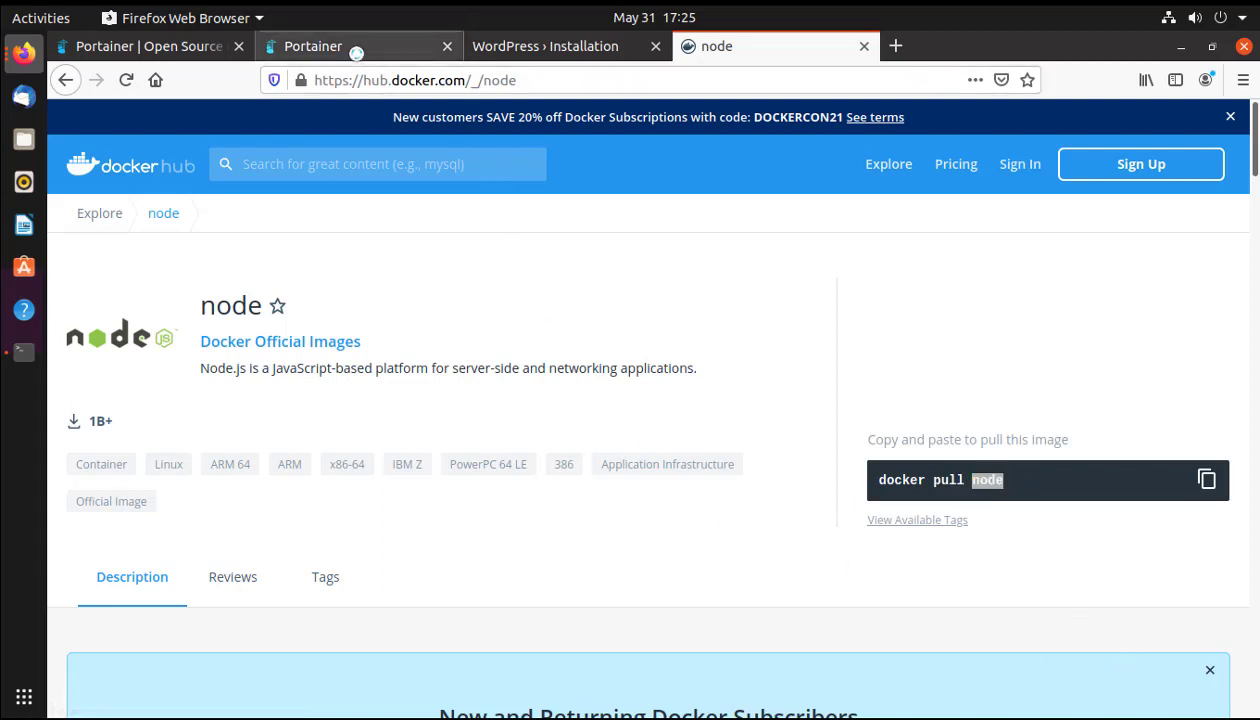
left_click(345, 48)
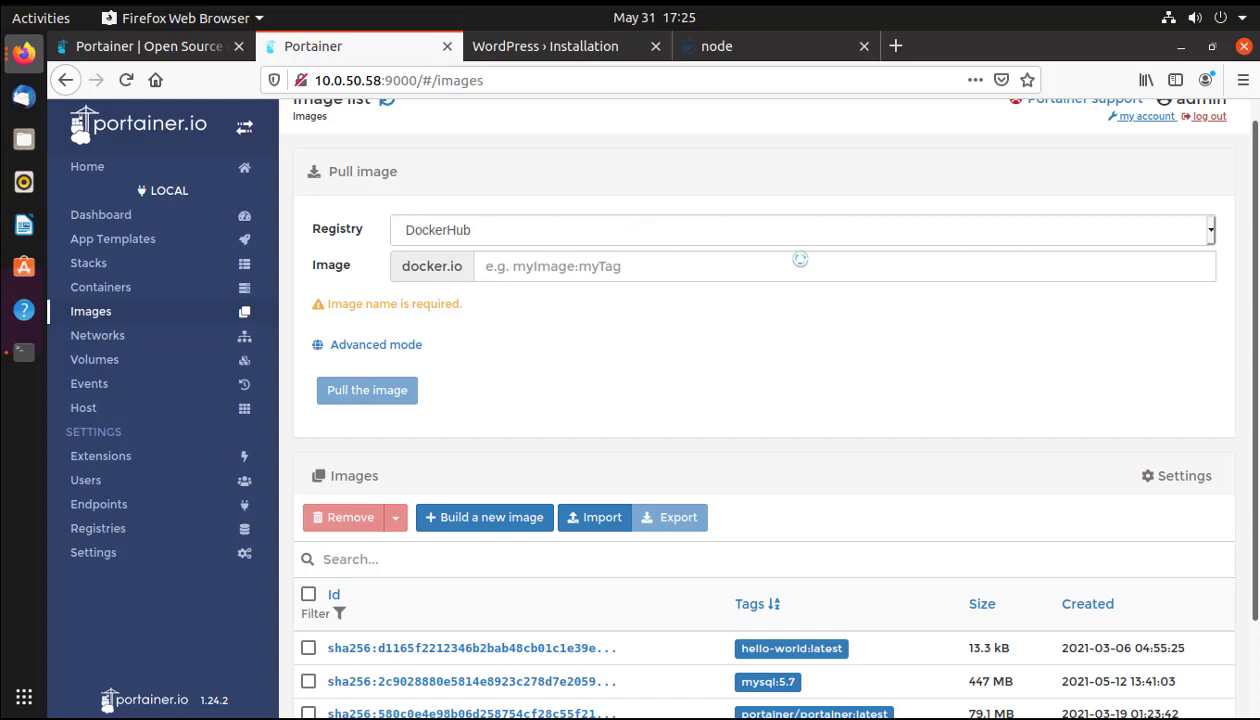
Pull the 'node' image from Docker Hub in Portainer's image pull form.
left_click(557, 271)
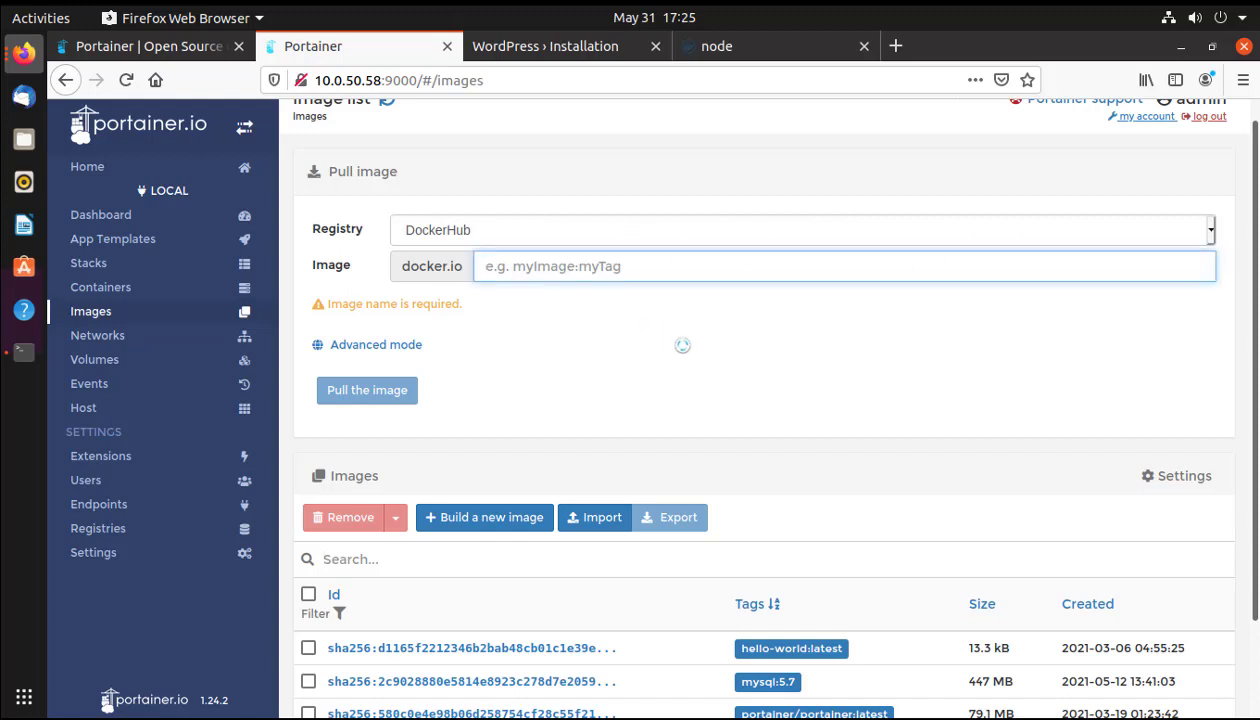
type("node")
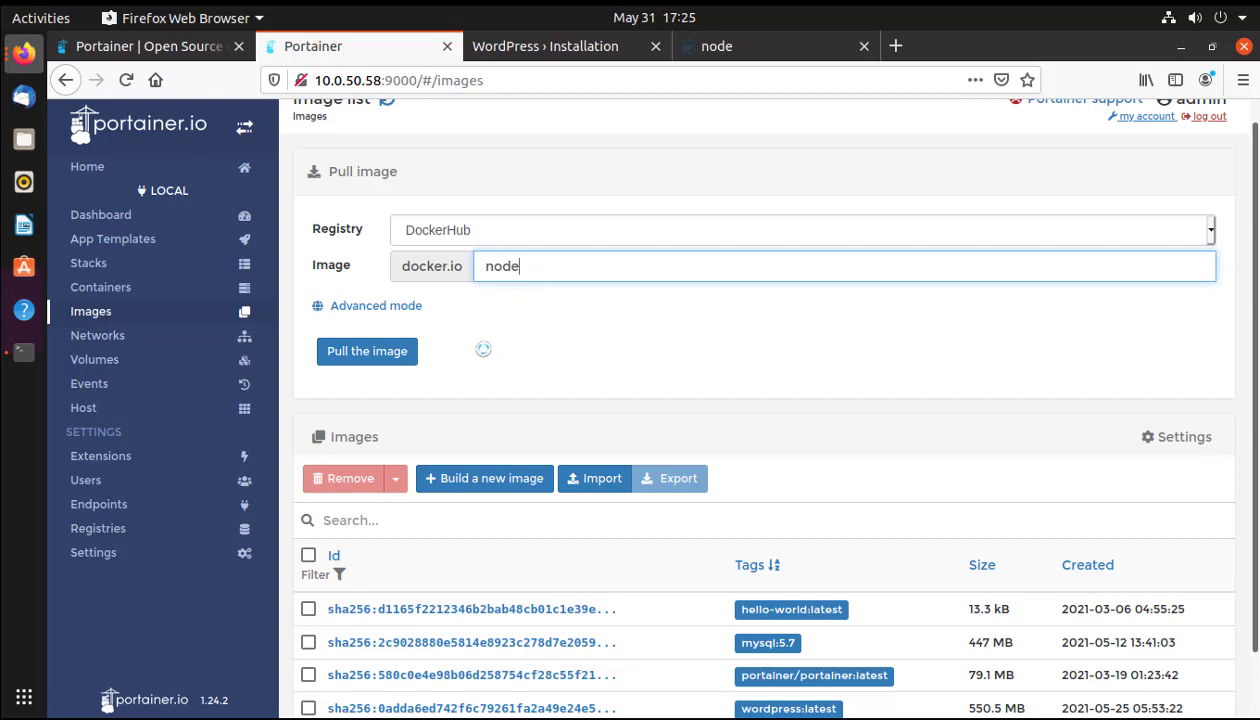
left_click(368, 352)
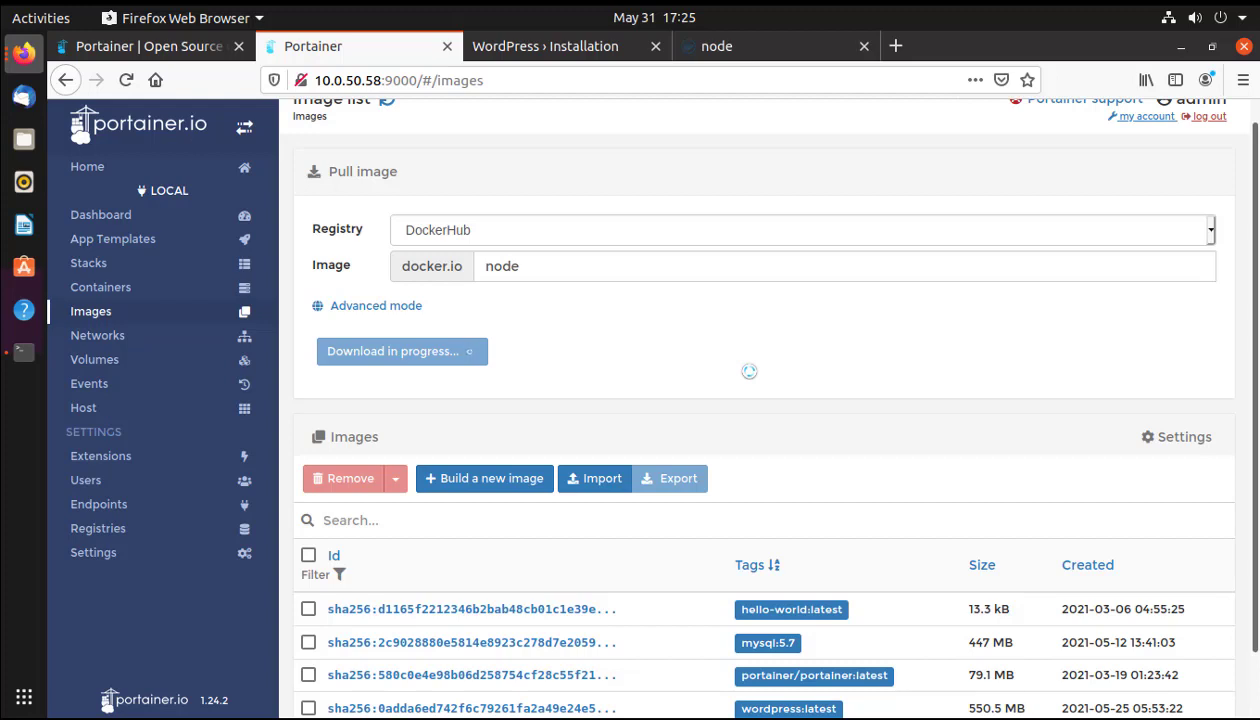
scroll(749, 371, "down", 2)
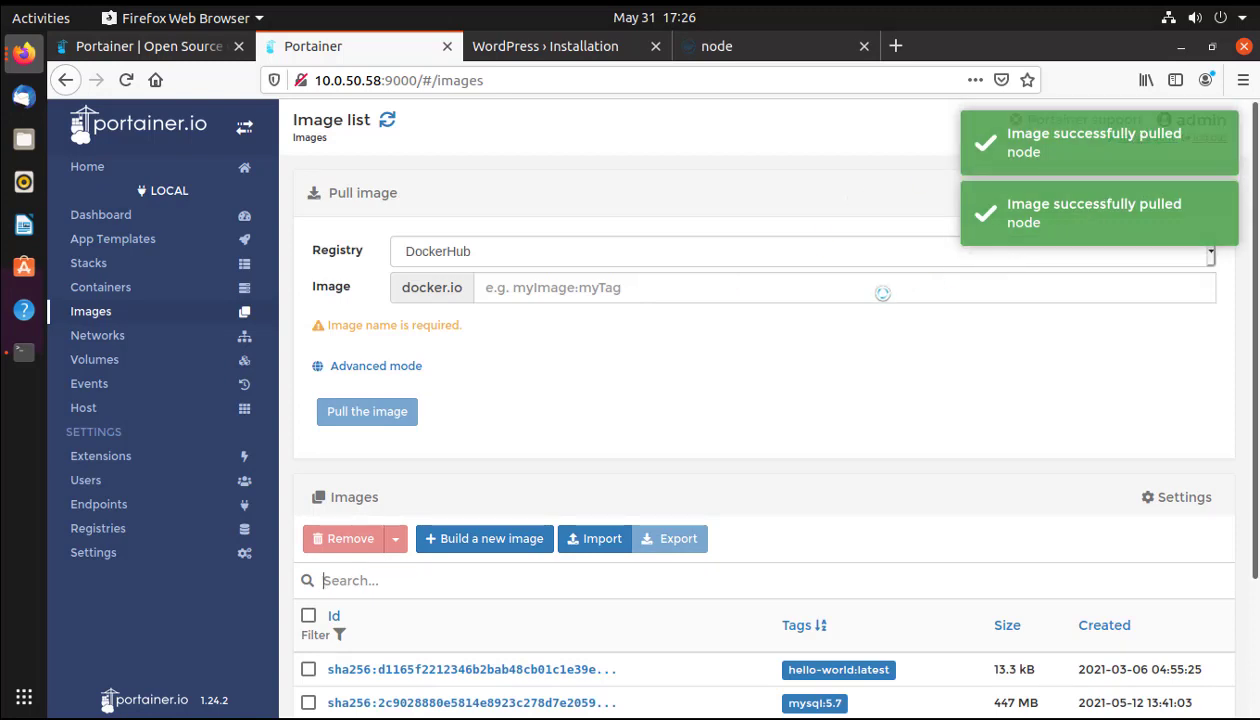
scroll(882, 293, "down", 3)
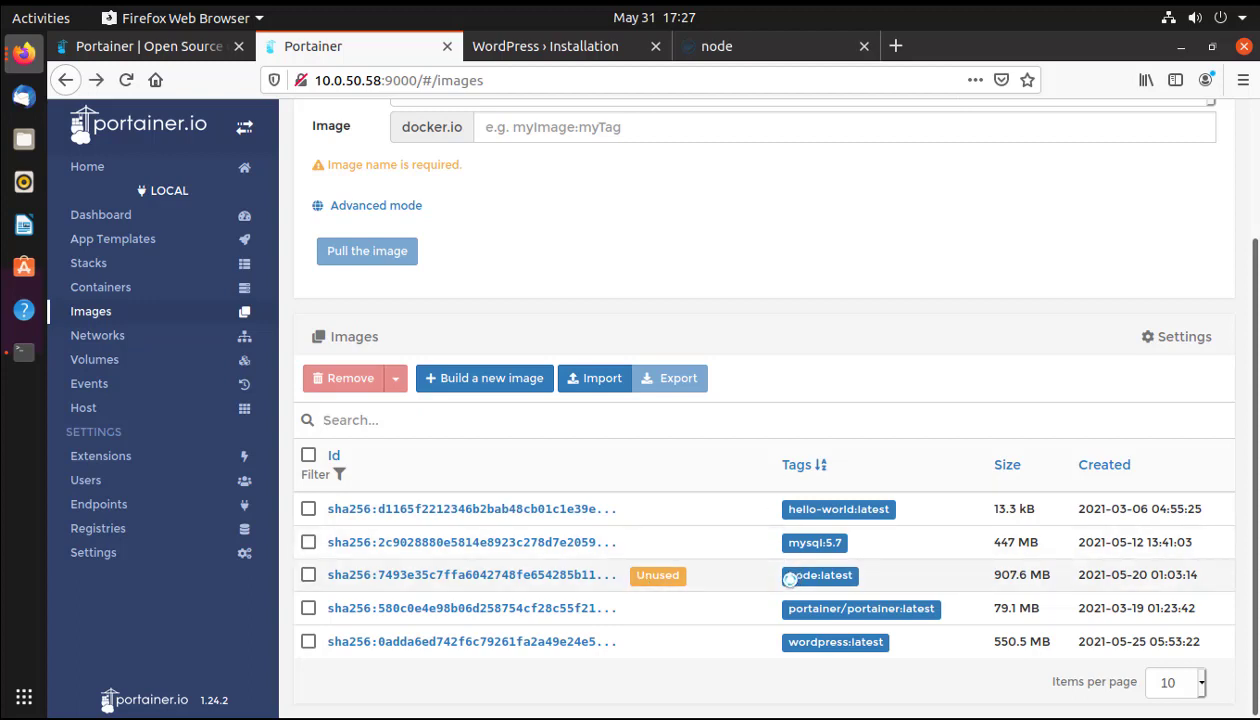
Copy the node:latest tag and open the Create container form from the Containers list.
left_click_drag(789, 576, 852, 563)
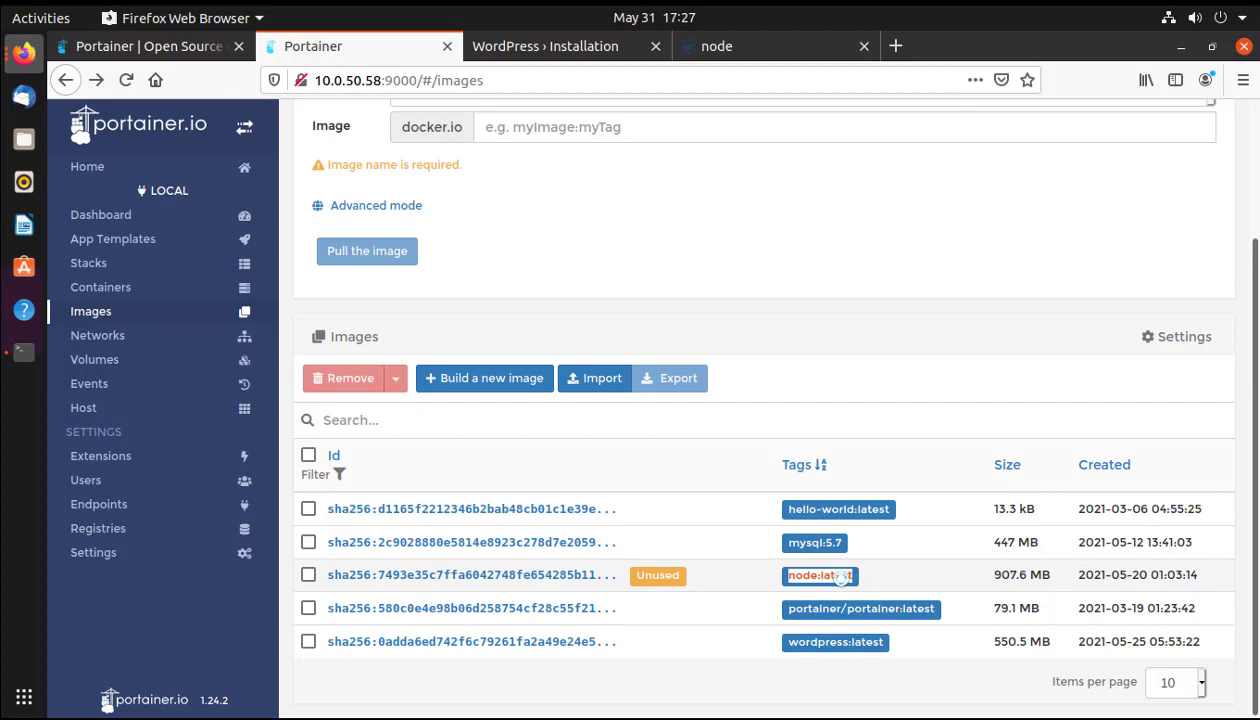
right_click(830, 572)
left_click(885, 423)
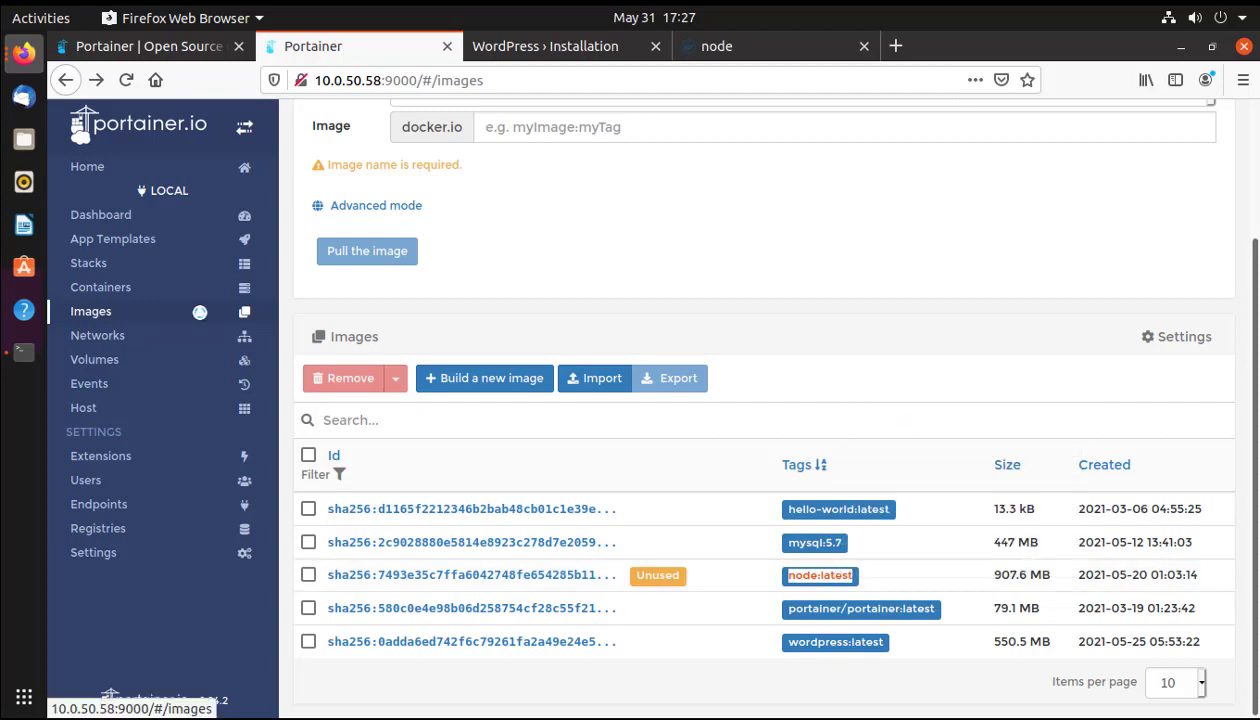
left_click(124, 289)
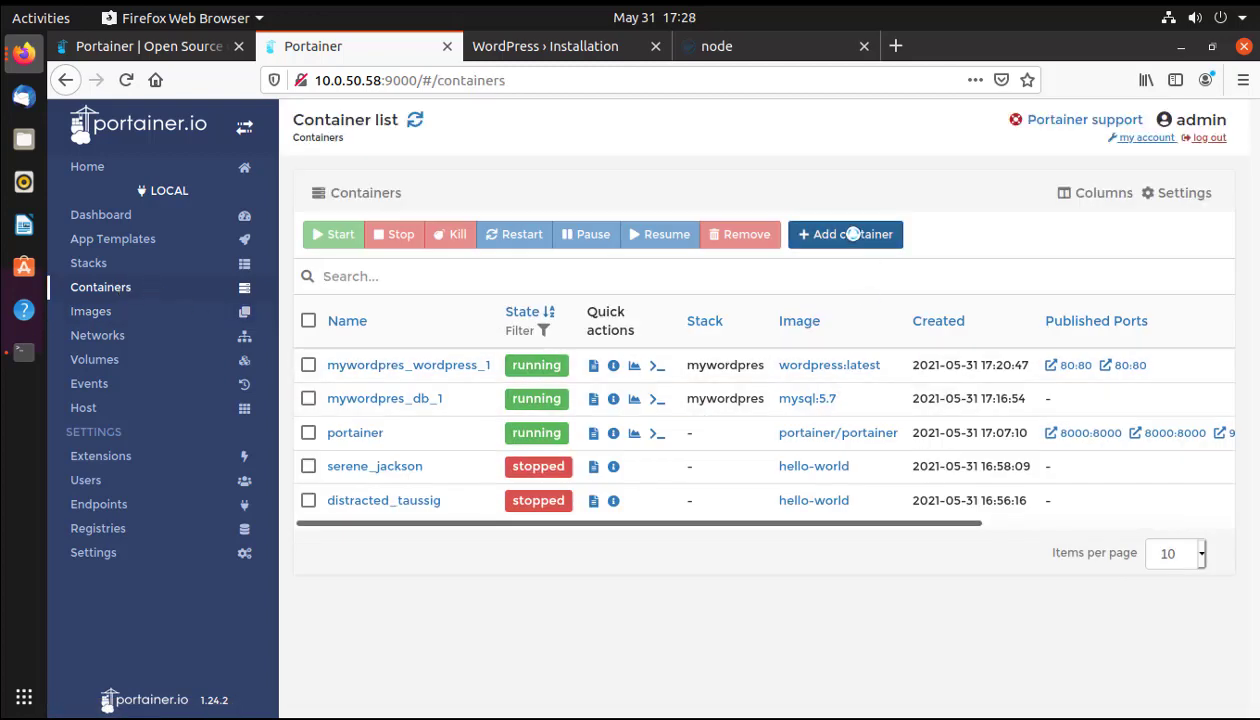
left_click(852, 234)
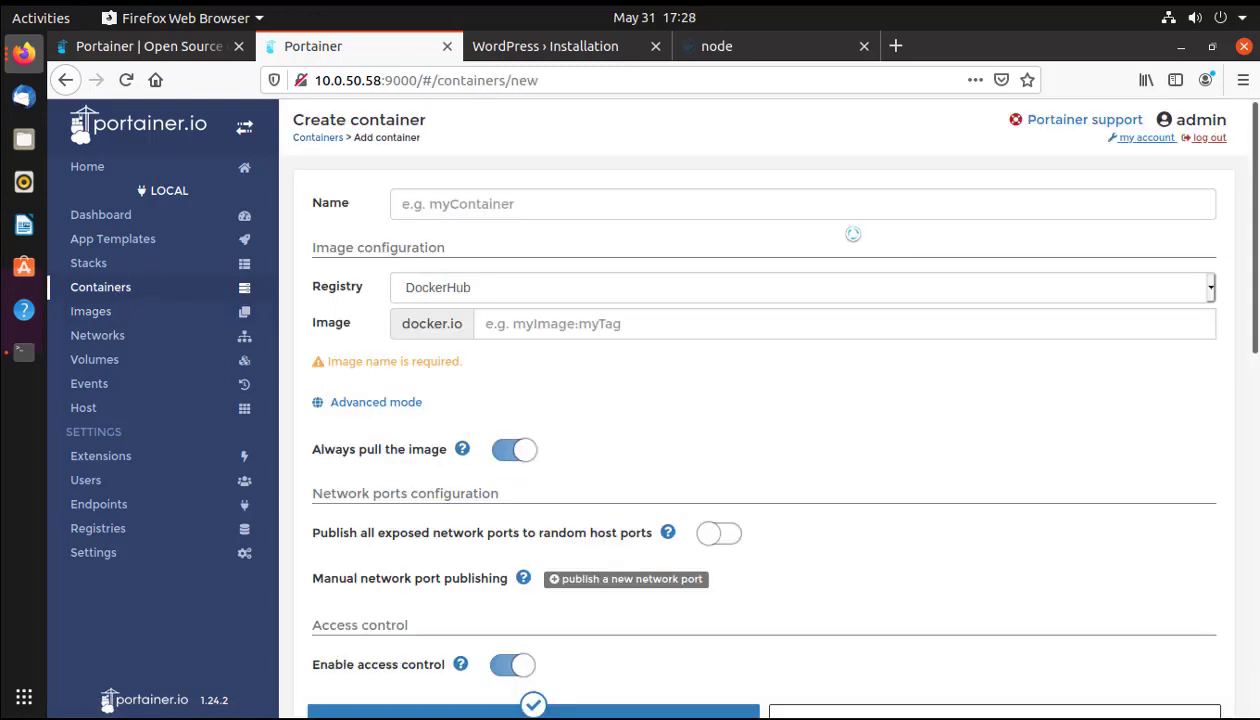
Set the container image to node:latest and deploy the container.
left_click(510, 328)
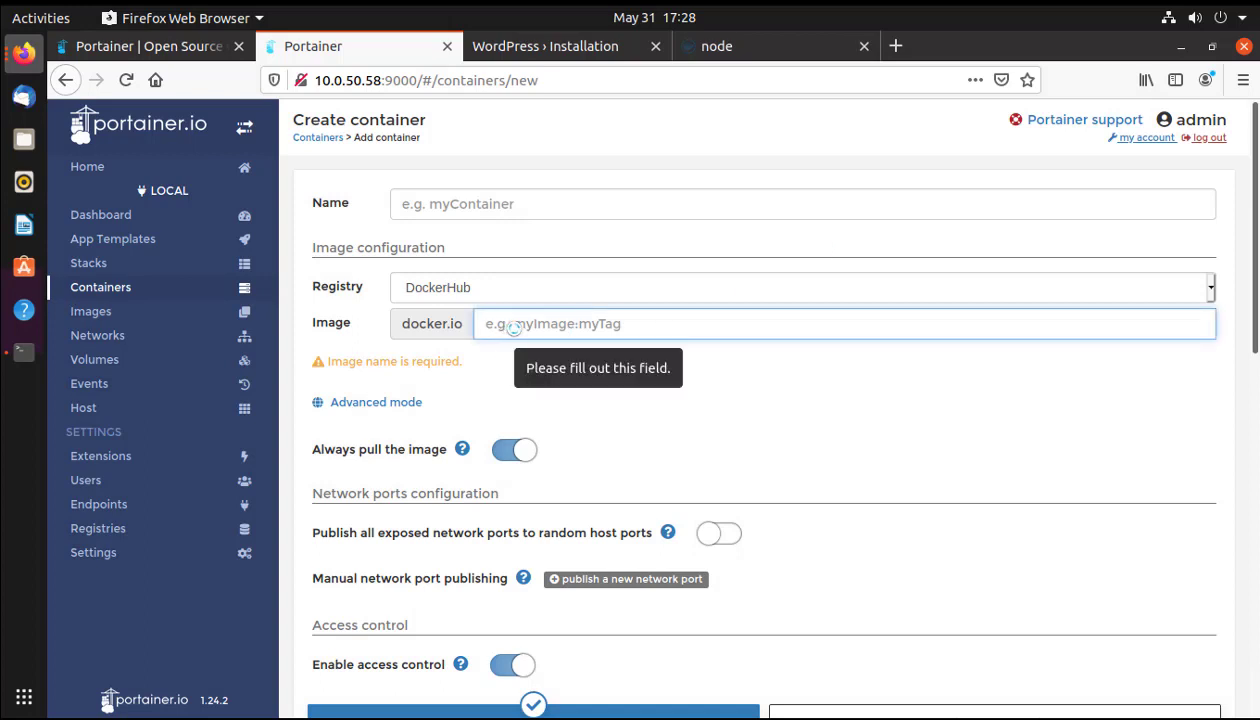
type("node:latest")
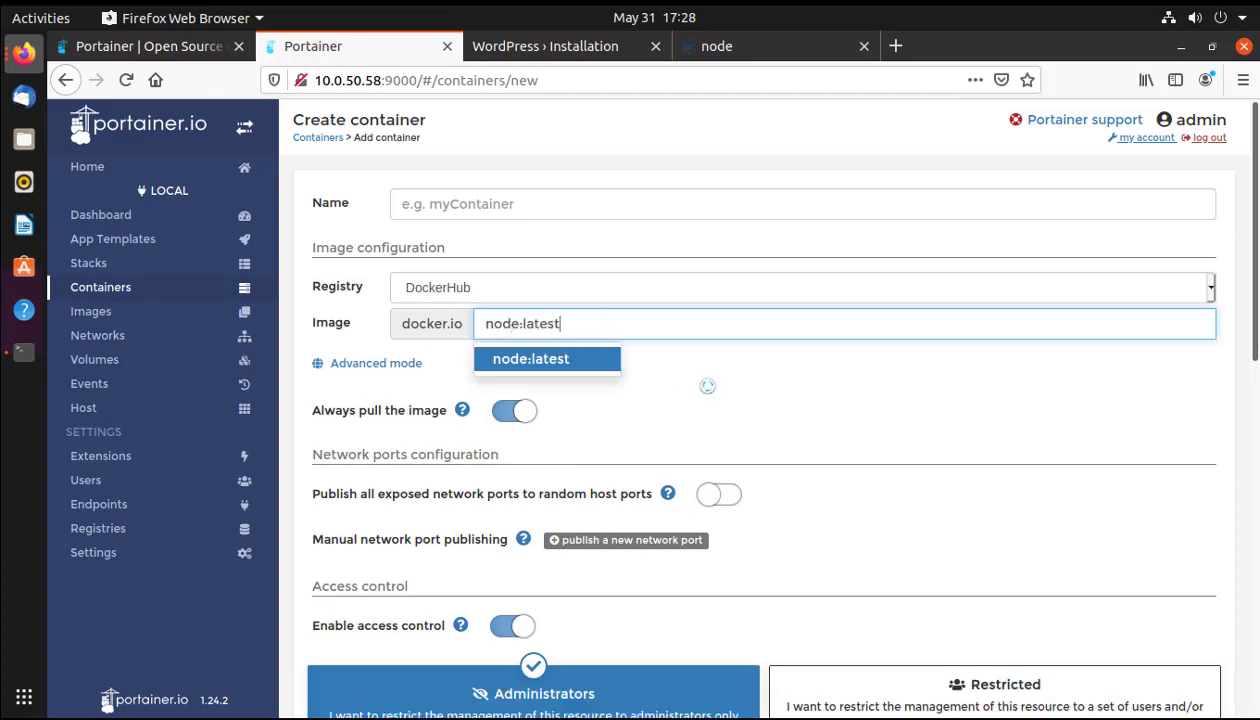
scroll(708, 387, "down", 5)
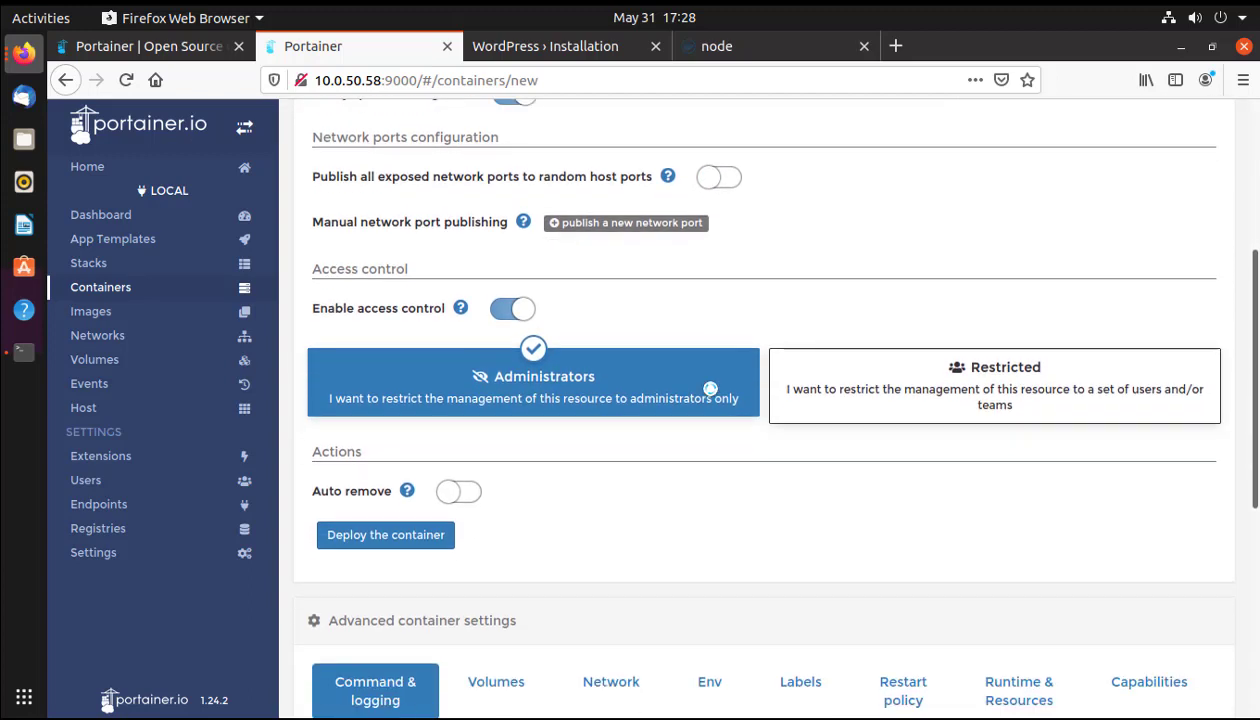
scroll(710, 388, "up", 2)
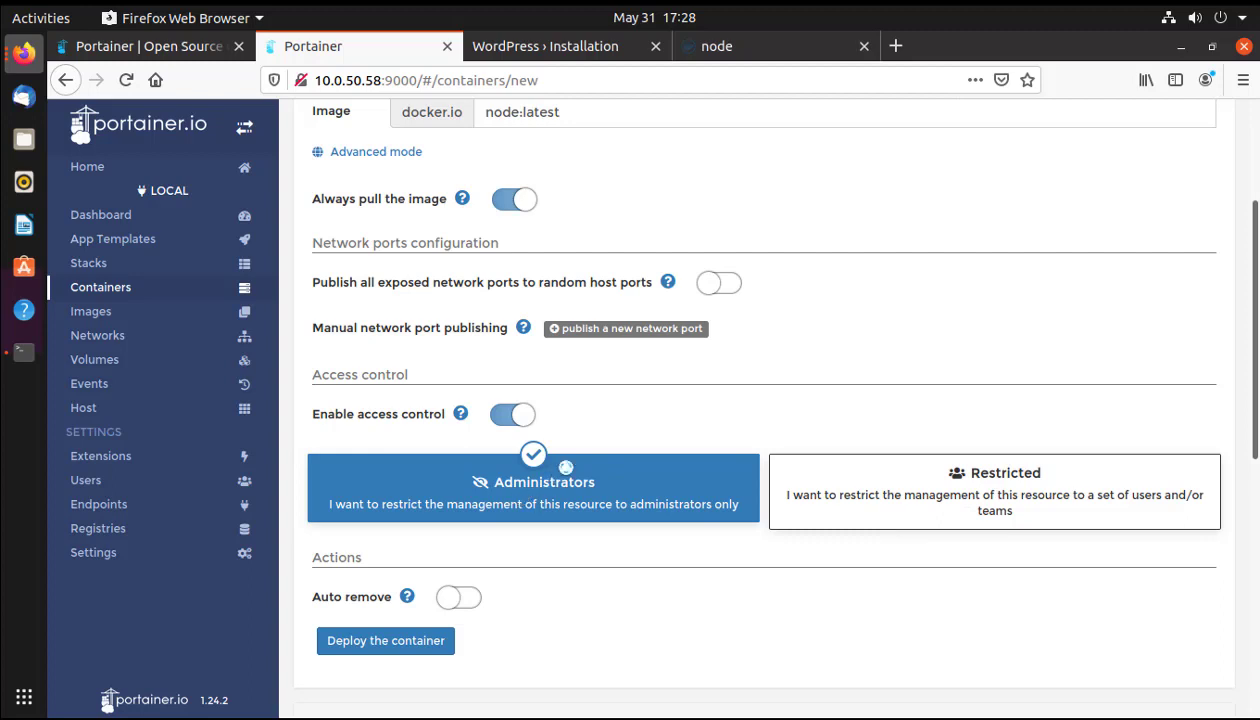
scroll(531, 627, "down", 1)
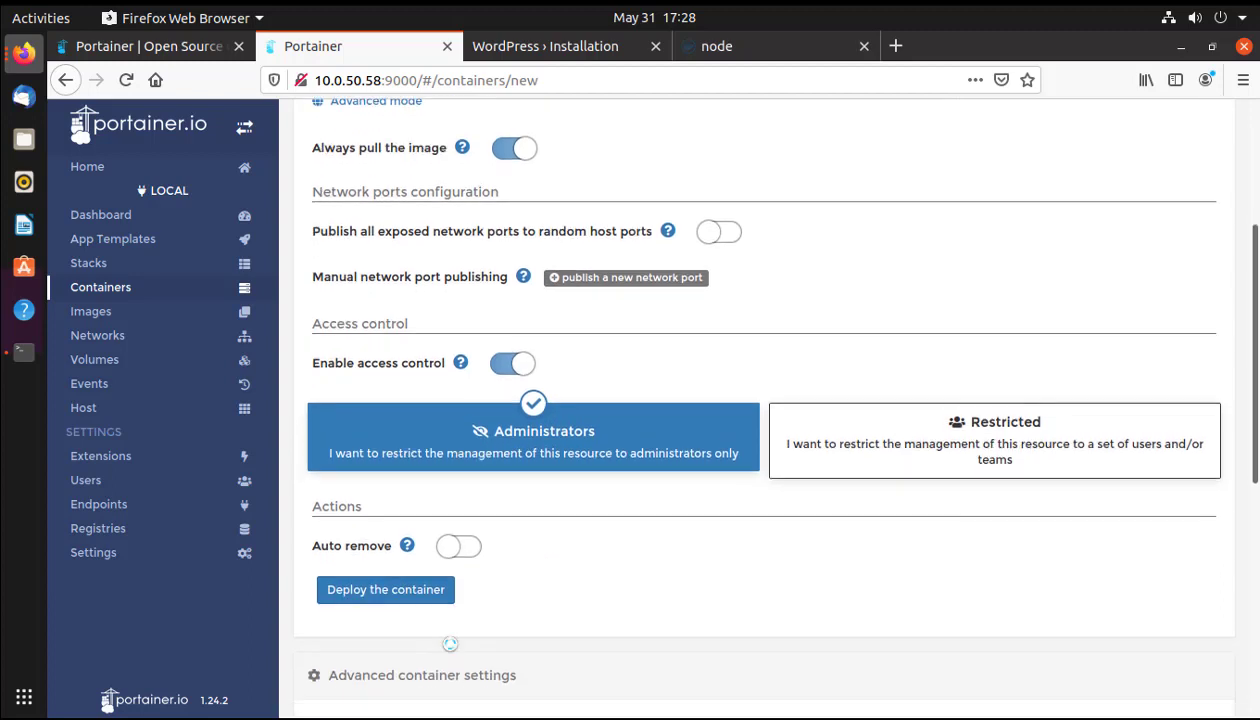
left_click(345, 590)
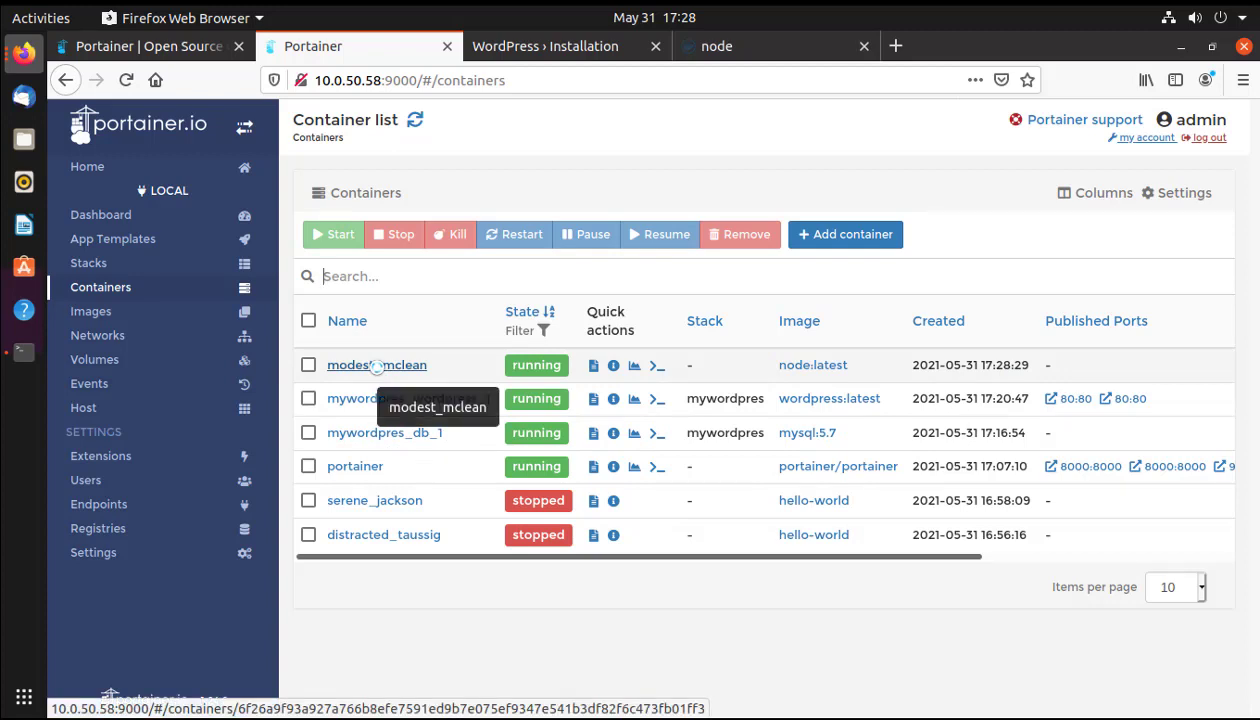
Open the modest_mclean container's details and duplicate its settings into a new container form to review.
left_click(376, 365)
scroll(931, 309, "down", 1)
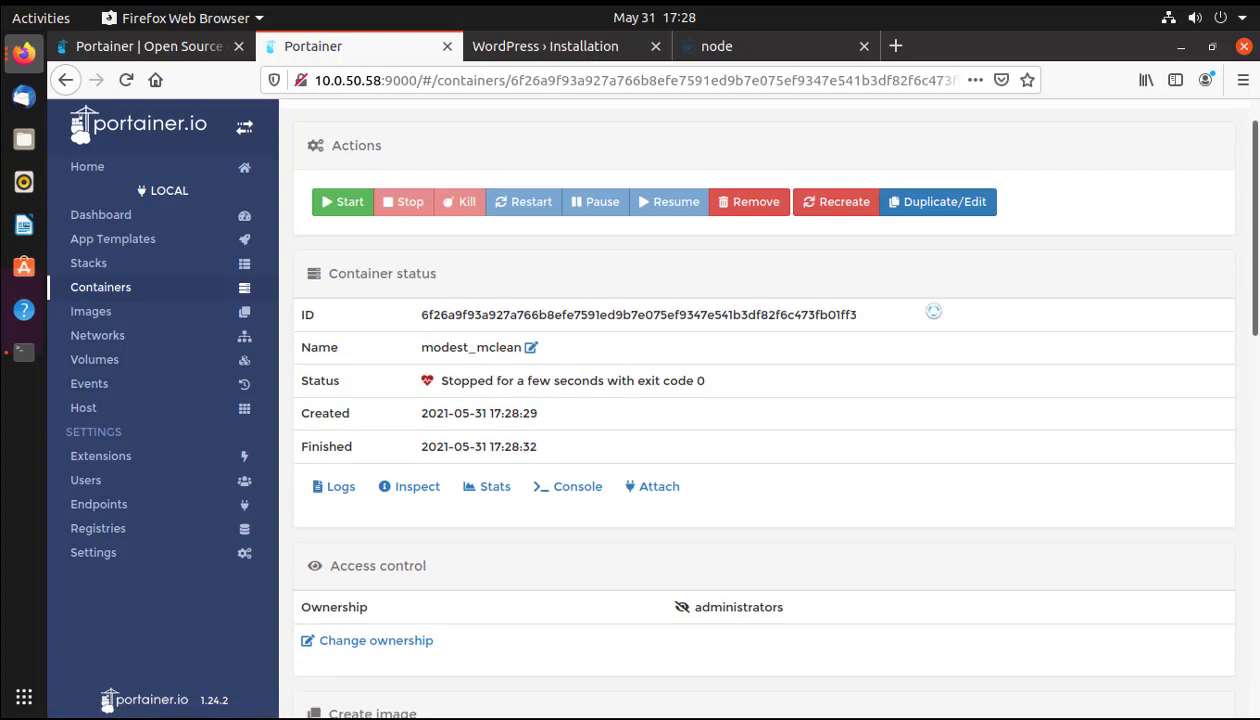
left_click(947, 196)
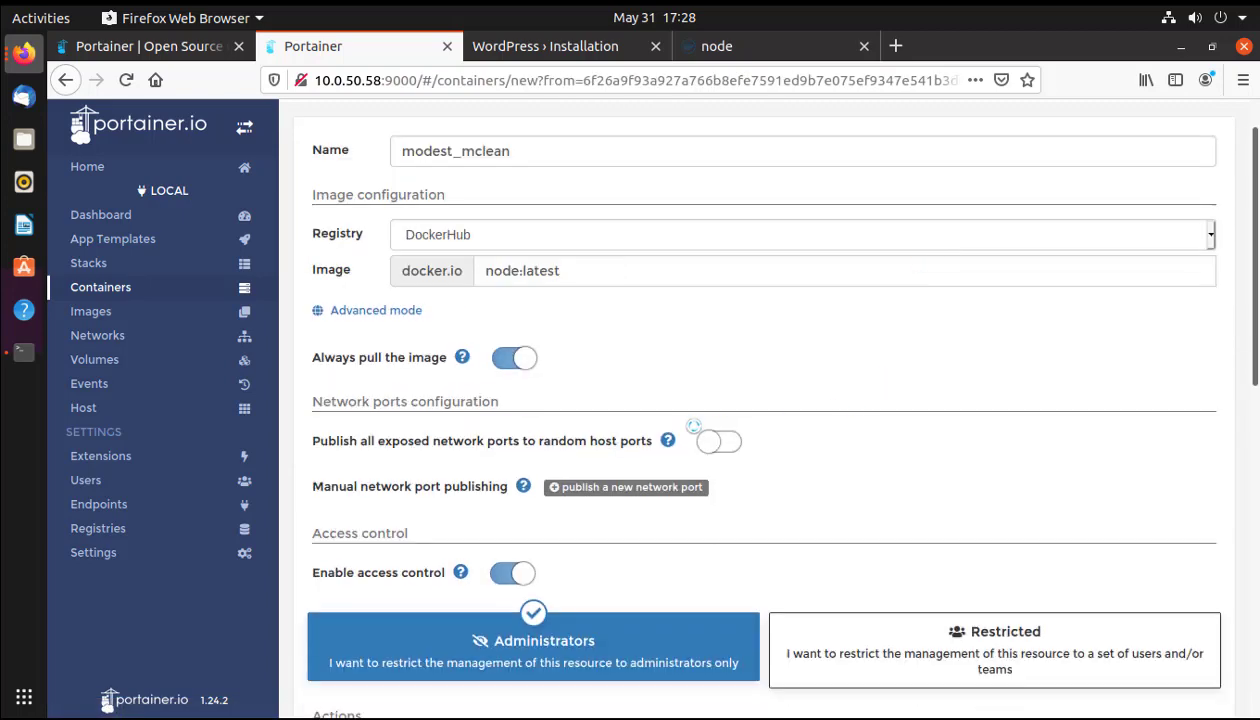
scroll(692, 427, "down", 2)
scroll(692, 427, "down", 5)
scroll(692, 427, "up", 7)
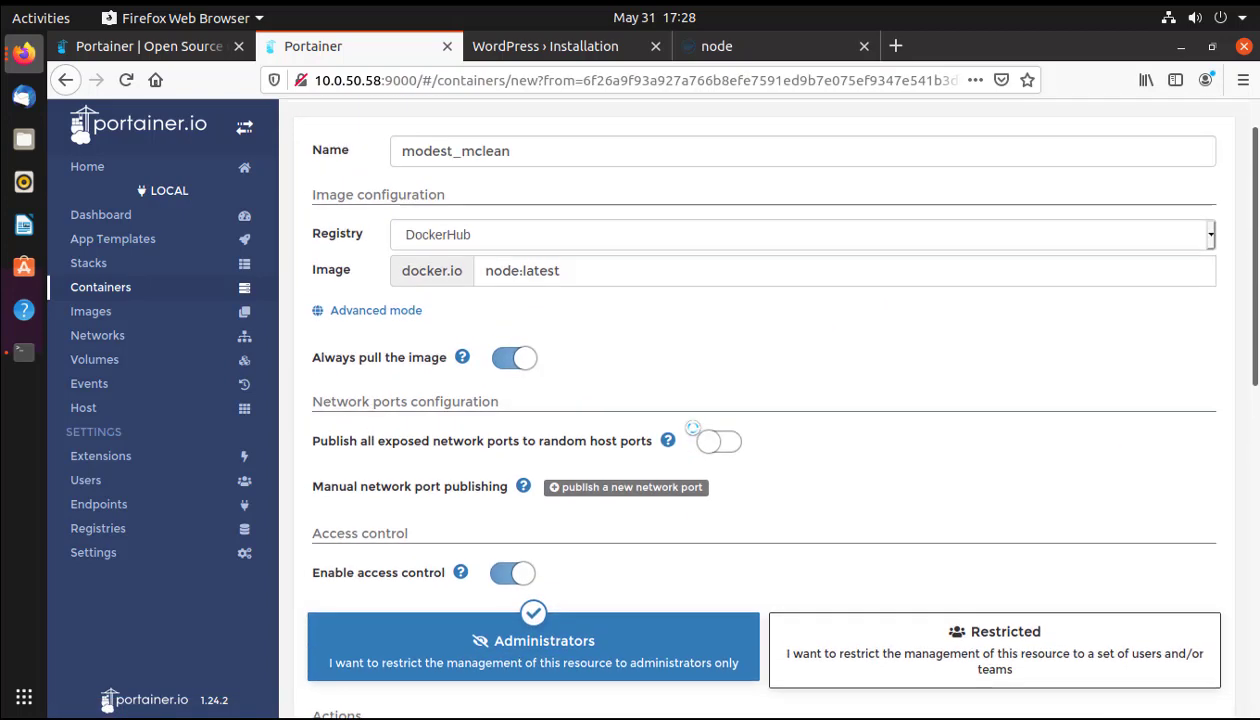
scroll(692, 427, "down", 7)
scroll(692, 427, "down", 5)
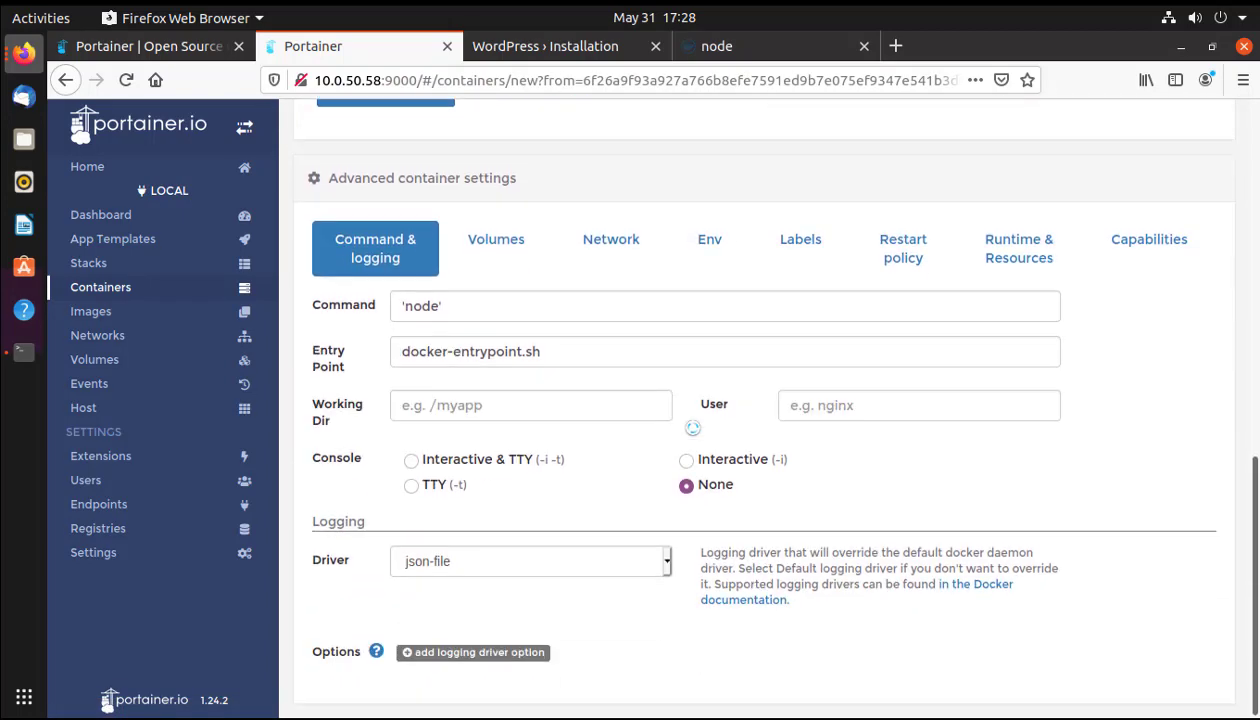
scroll(692, 427, "up", 10)
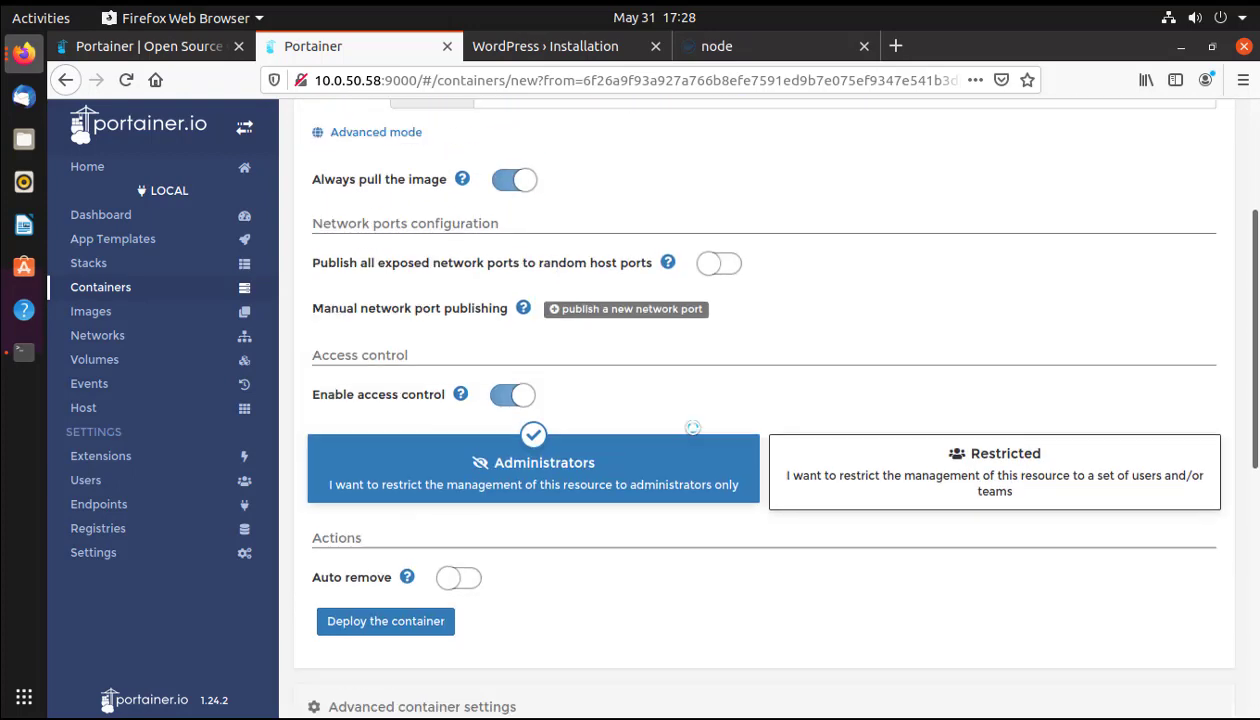
scroll(692, 427, "up", 2)
scroll(692, 427, "down", 4)
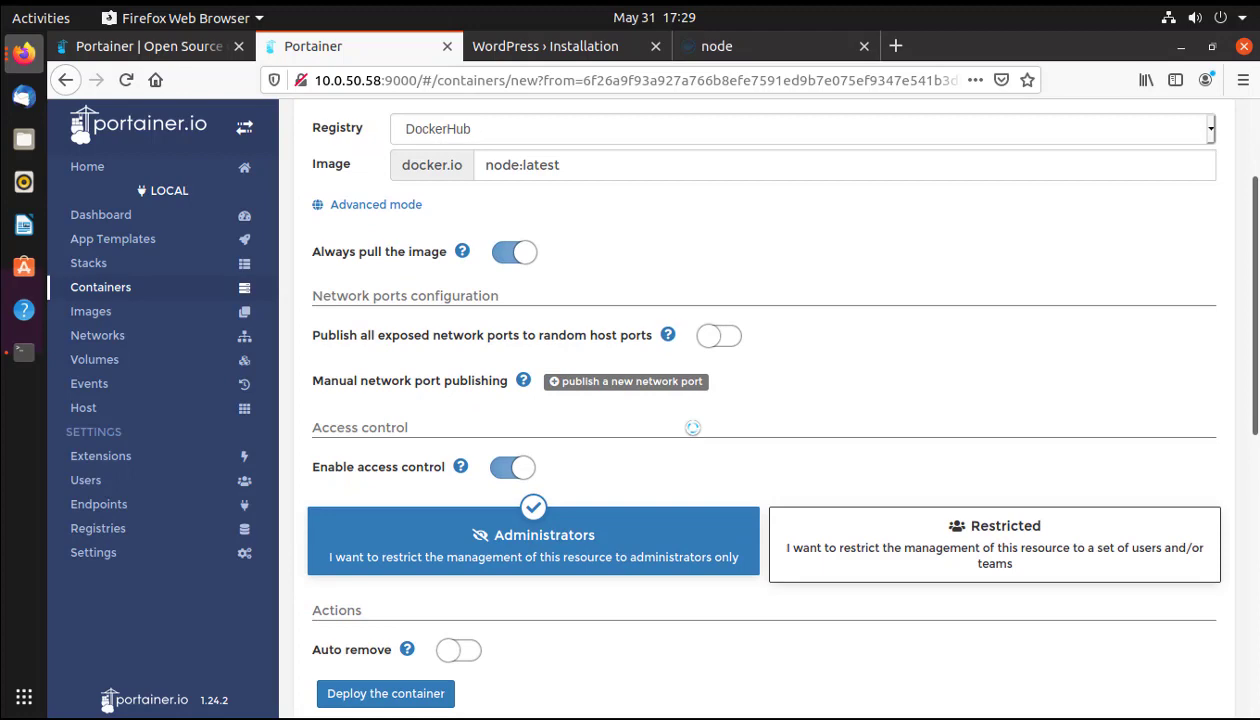
scroll(692, 427, "down", 4)
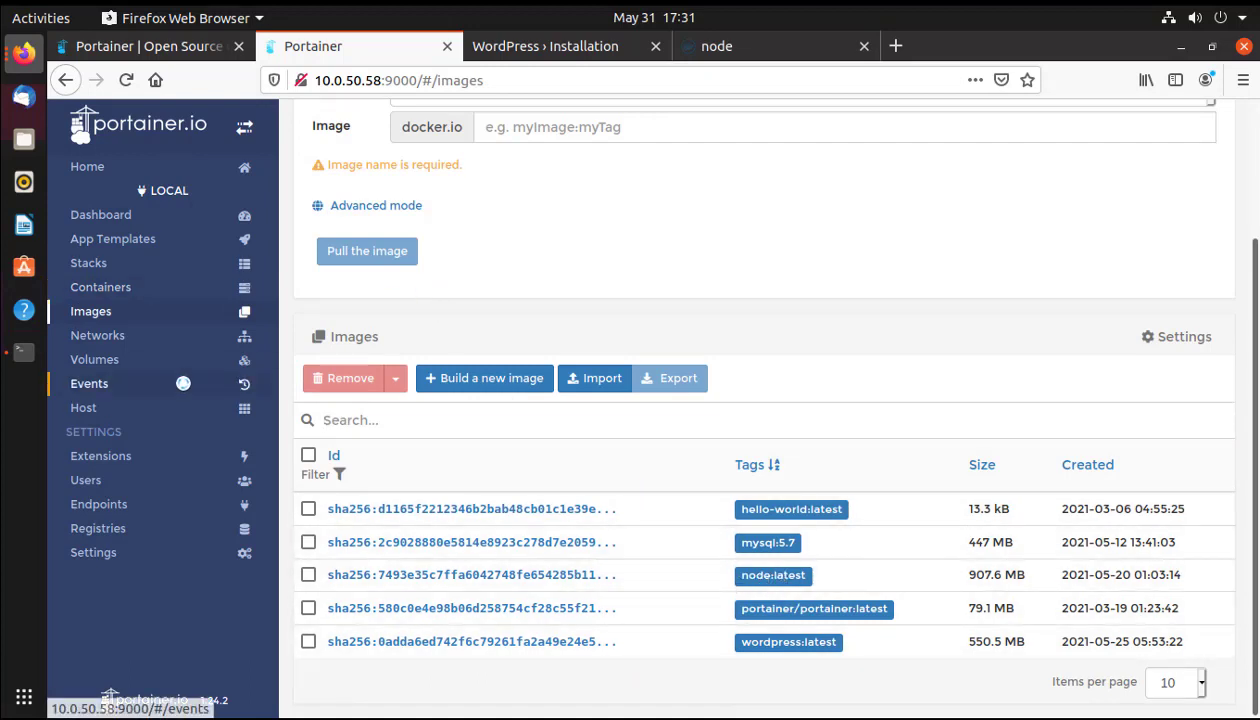
Open Portainer's Networks list showing bridge, host, none and mywordpres_default.
left_click(103, 338)
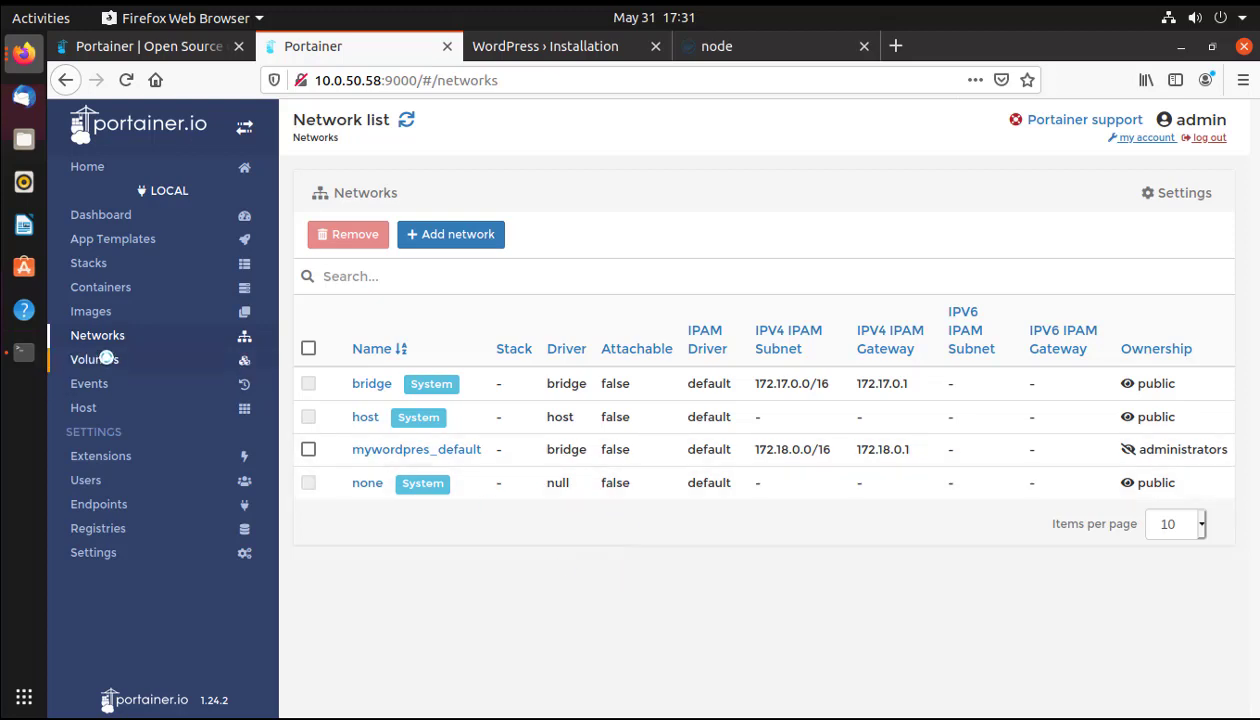
View the Volumes list, then the Events log showing modest_mclean start and exit events.
left_click(106, 359)
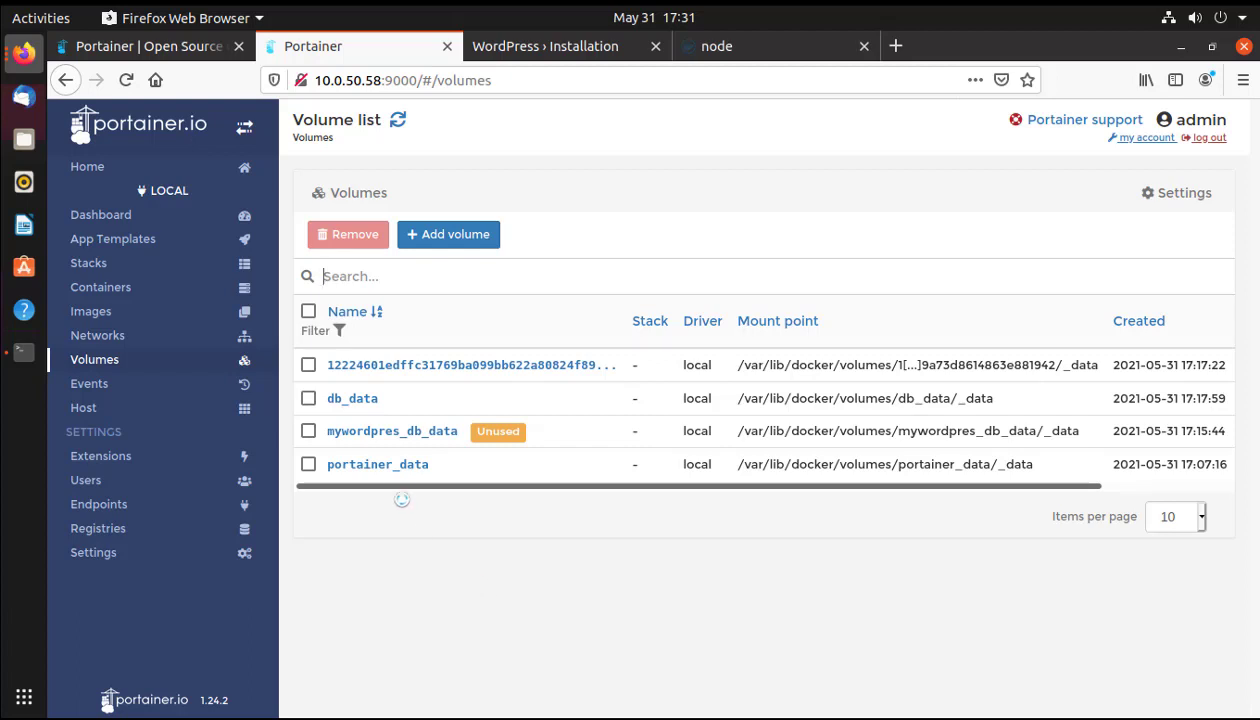
left_click(130, 381)
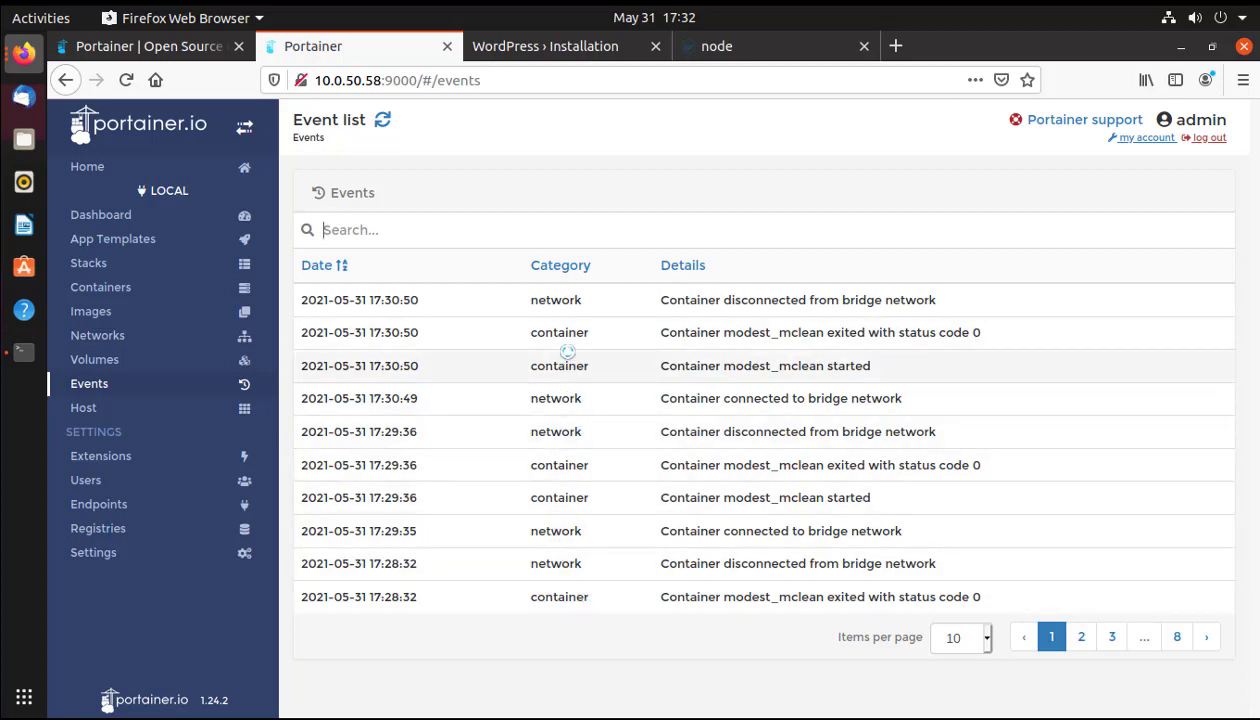
Check the Host overview, then open the Extensions settings page with its license key field.
left_click(115, 411)
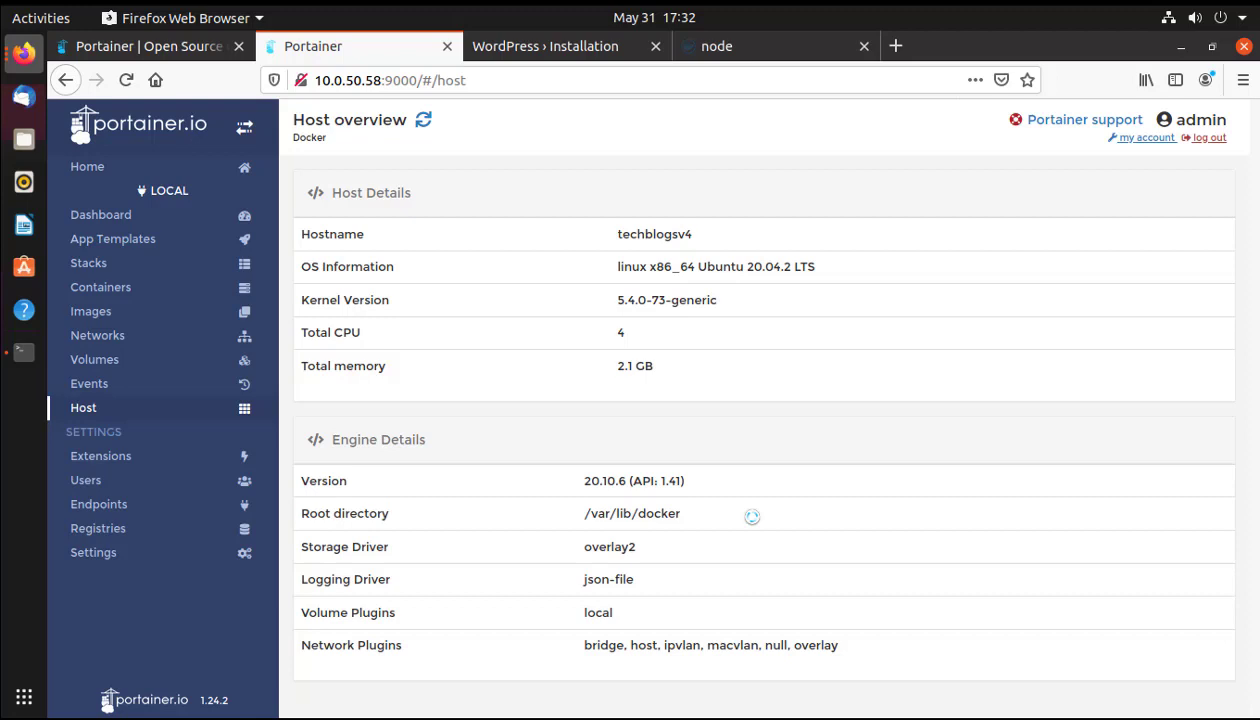
left_click(84, 457)
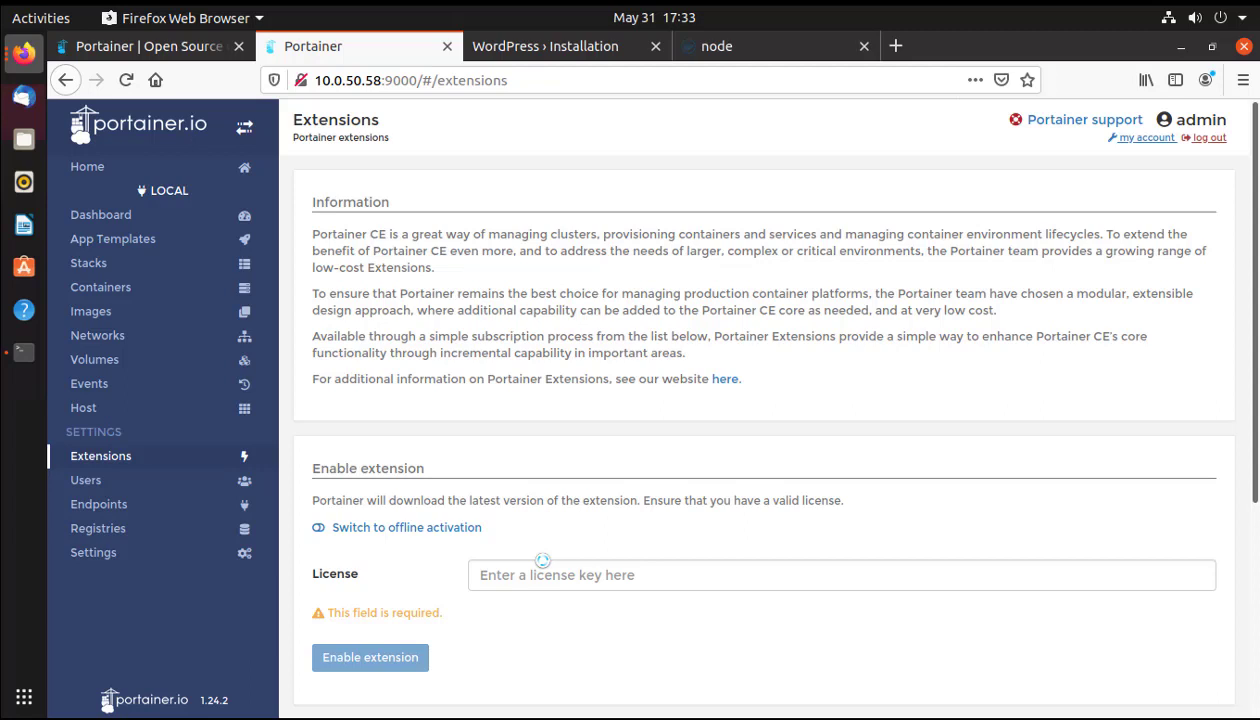
Review the user list in Portainer's user management.
left_click(172, 482)
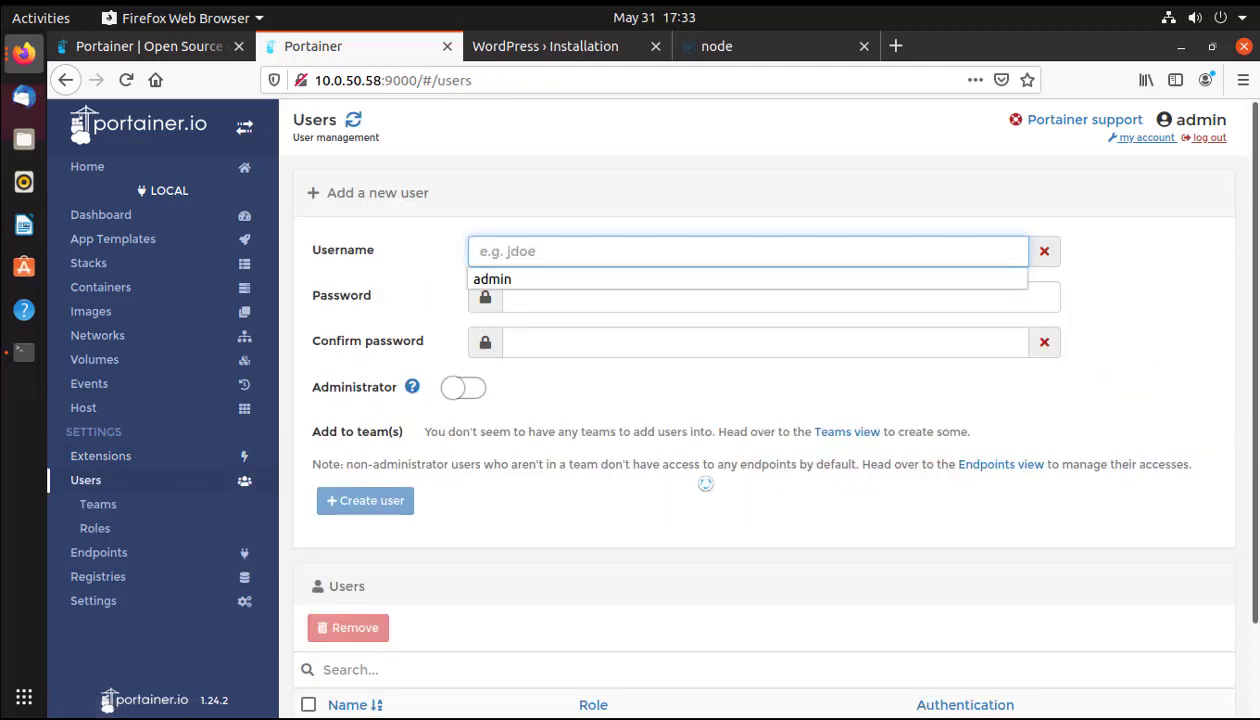
scroll(705, 484, "down", 2)
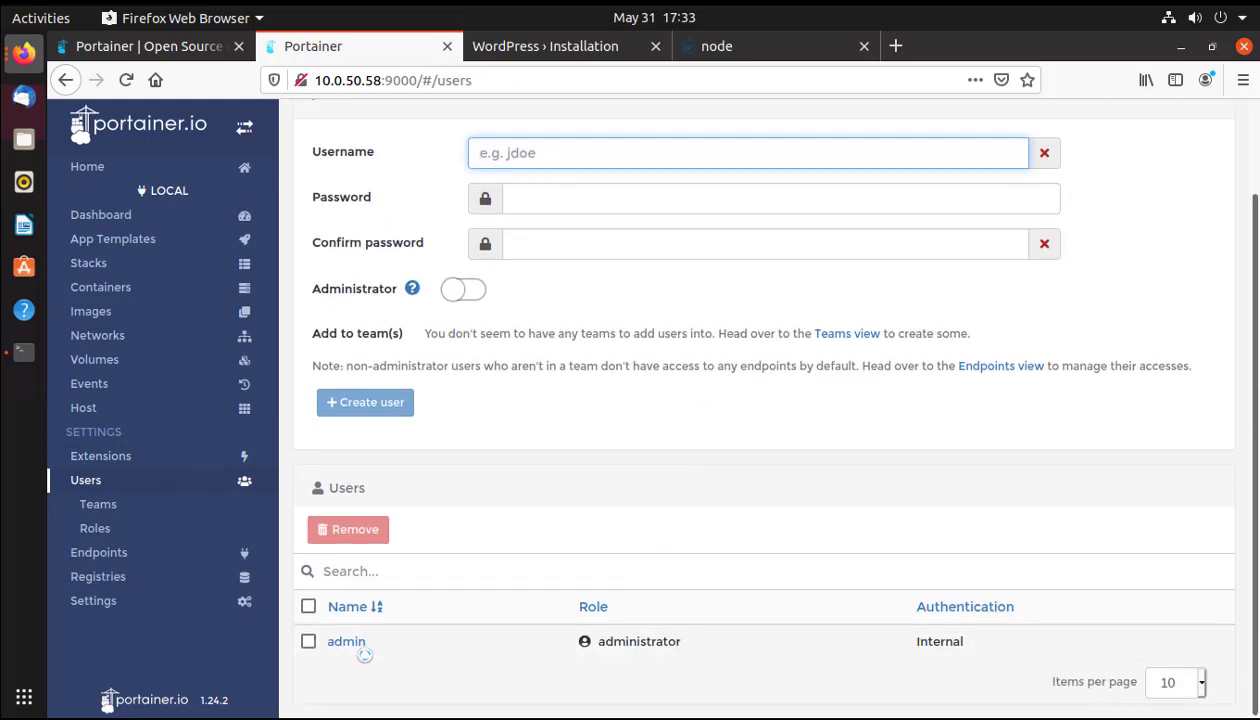
scroll(590, 236, "up", 1)
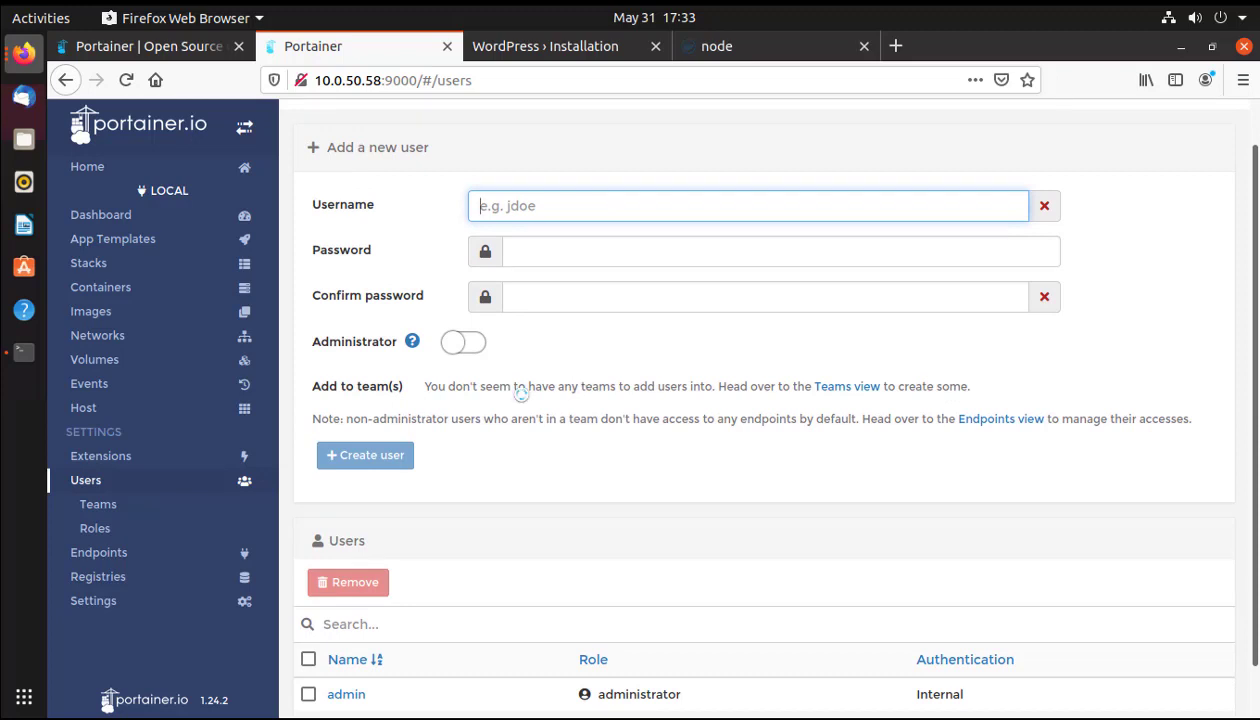
Check the roles list, then show the Endpoints list with the local Docker endpoint.
left_click(100, 550)
left_click(92, 482)
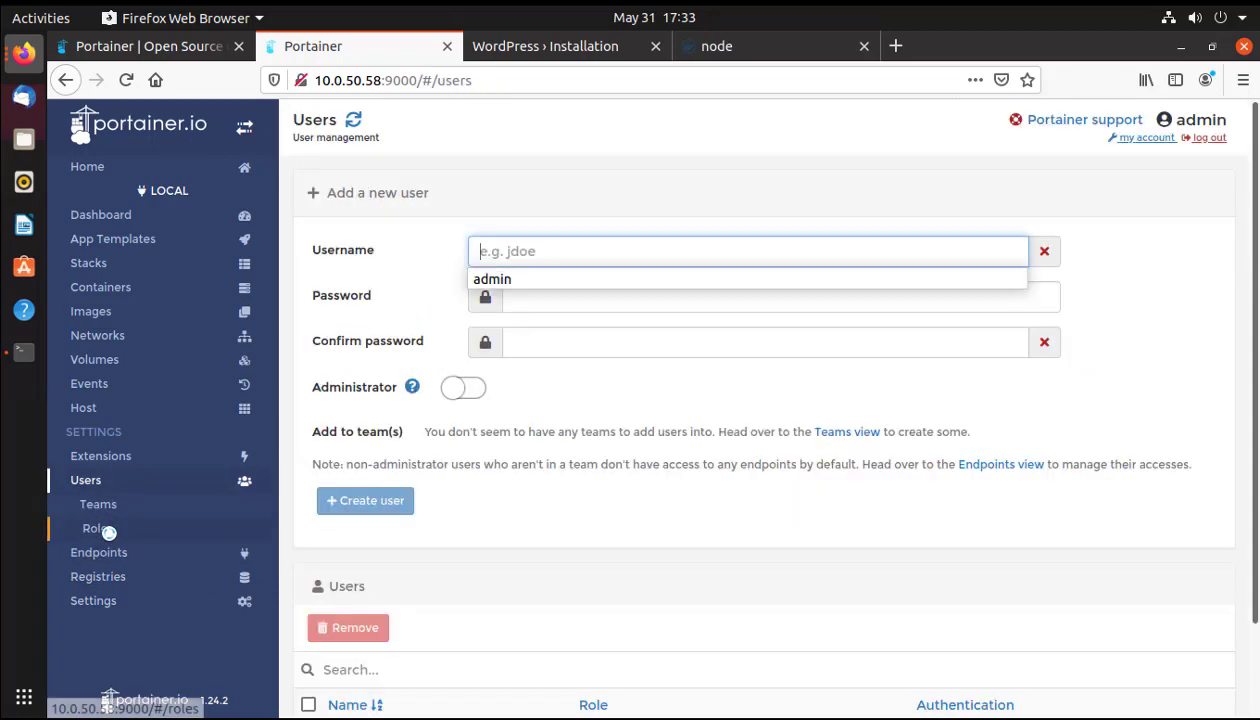
left_click(97, 526)
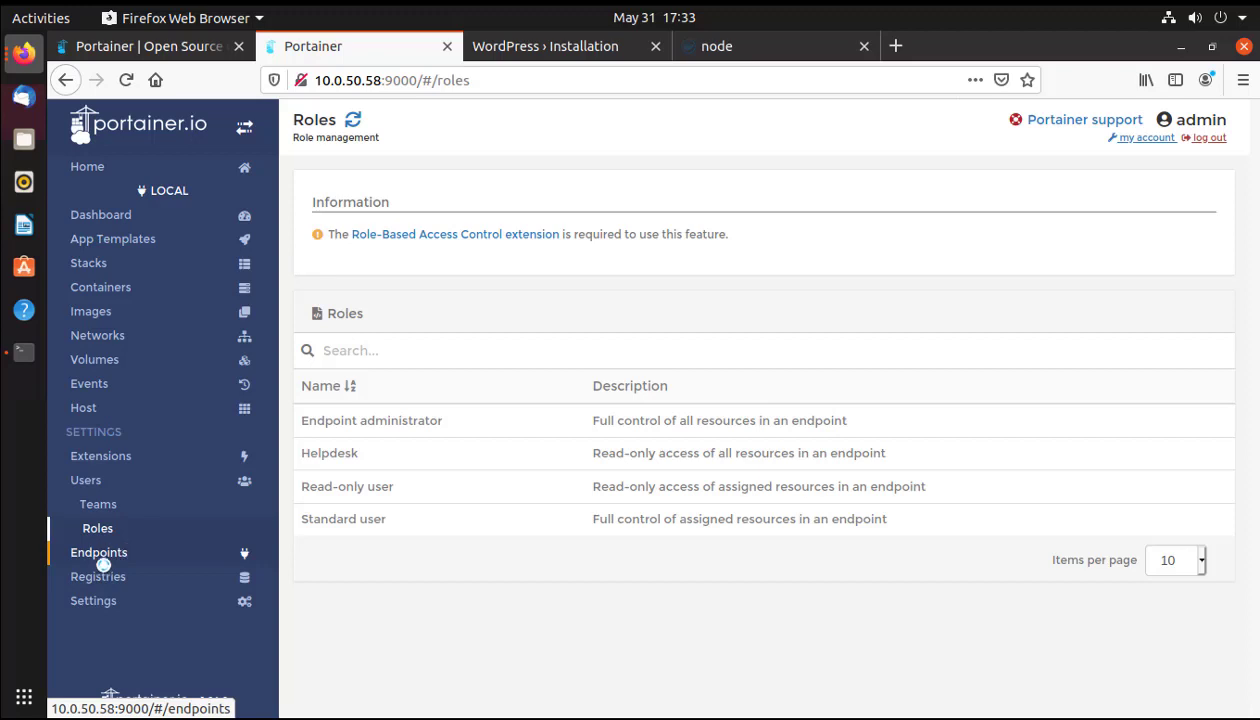
left_click(101, 553)
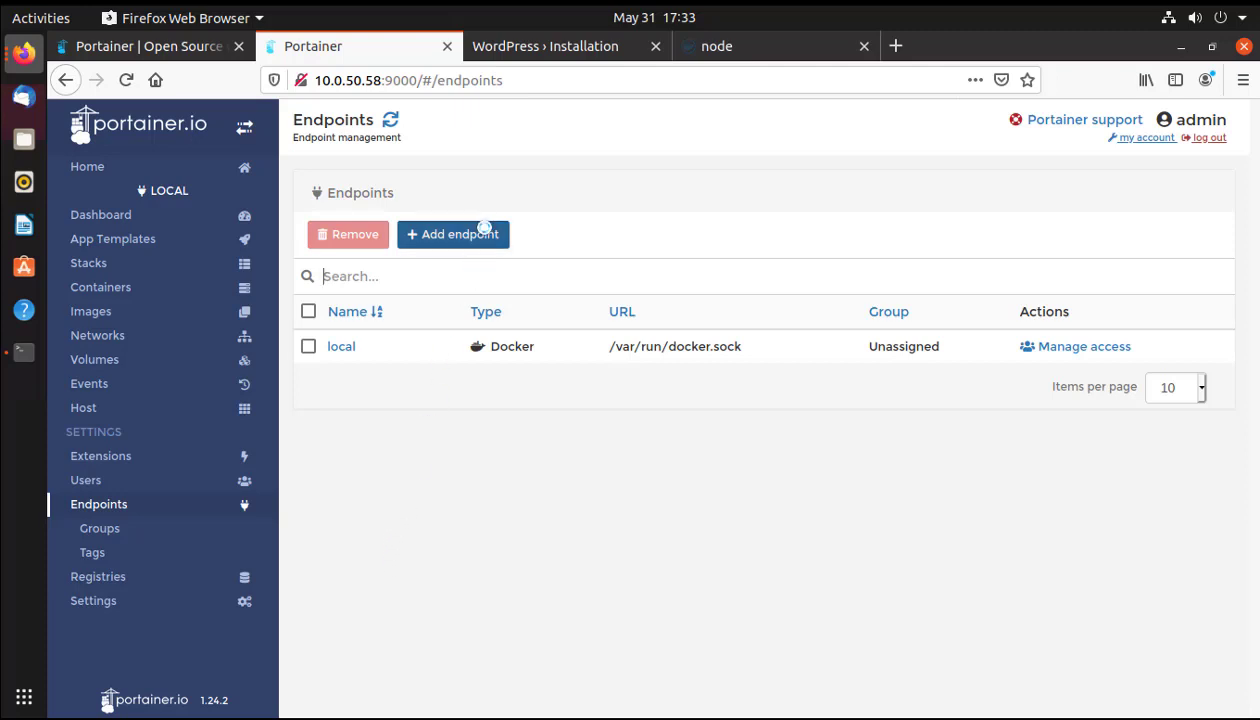
Look through the Create endpoint form, then open the empty Registries page.
left_click(484, 234)
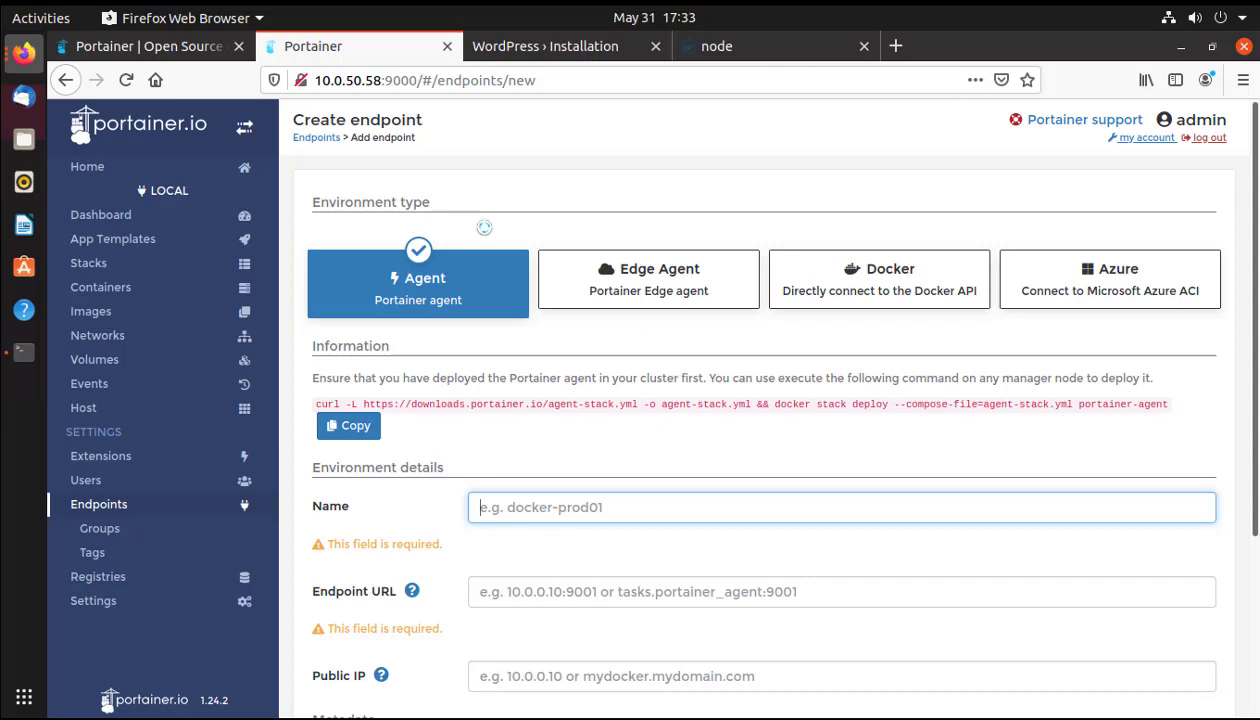
scroll(663, 503, "down", 2)
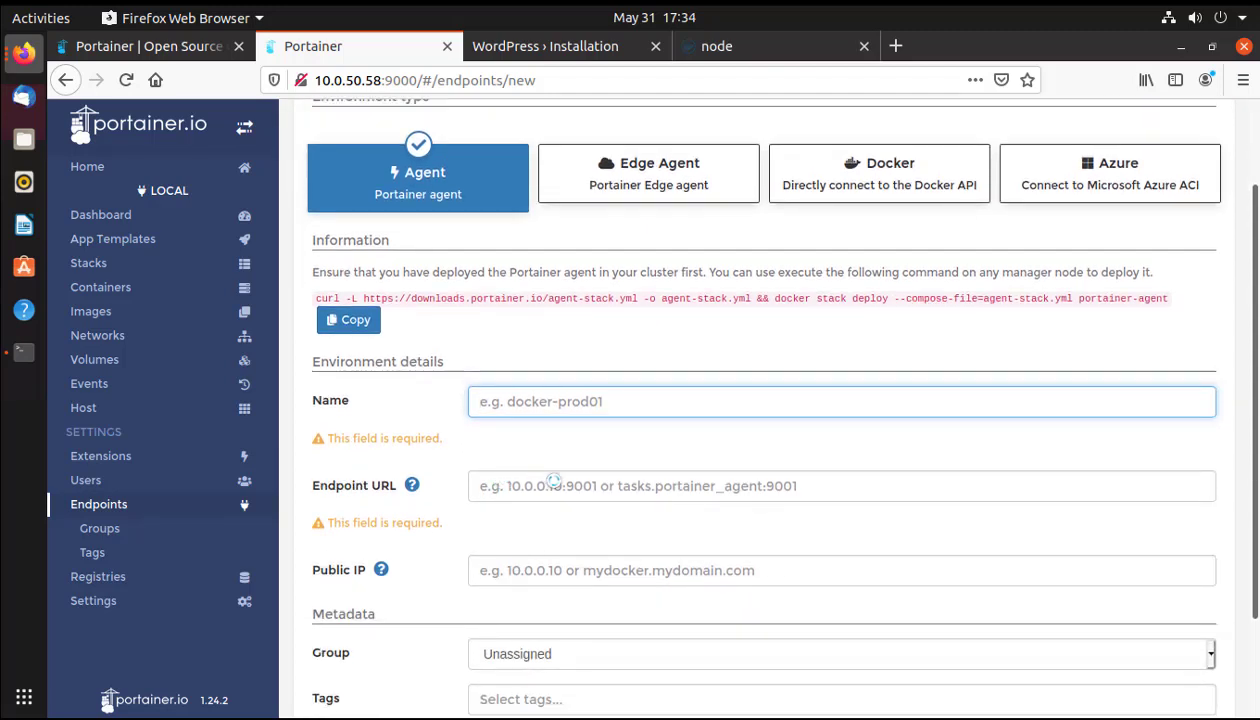
scroll(566, 495, "down", 2)
scroll(569, 497, "up", 2)
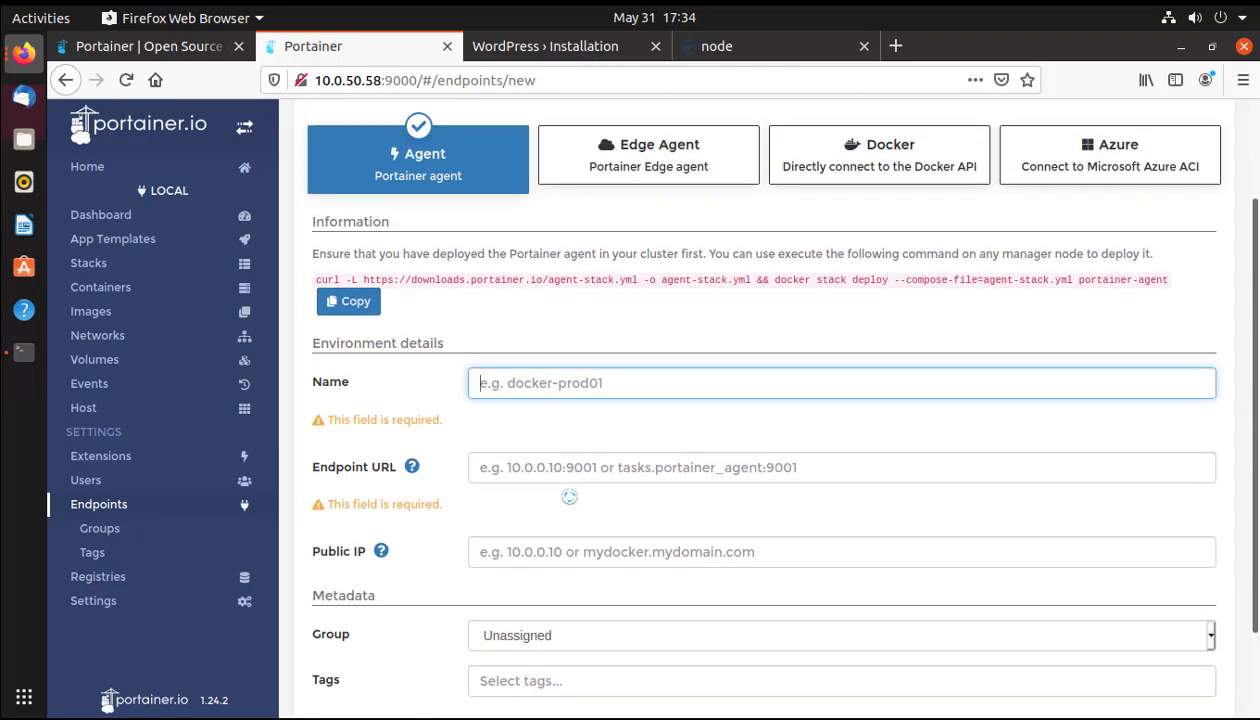
scroll(569, 497, "down", 2)
scroll(568, 495, "up", 4)
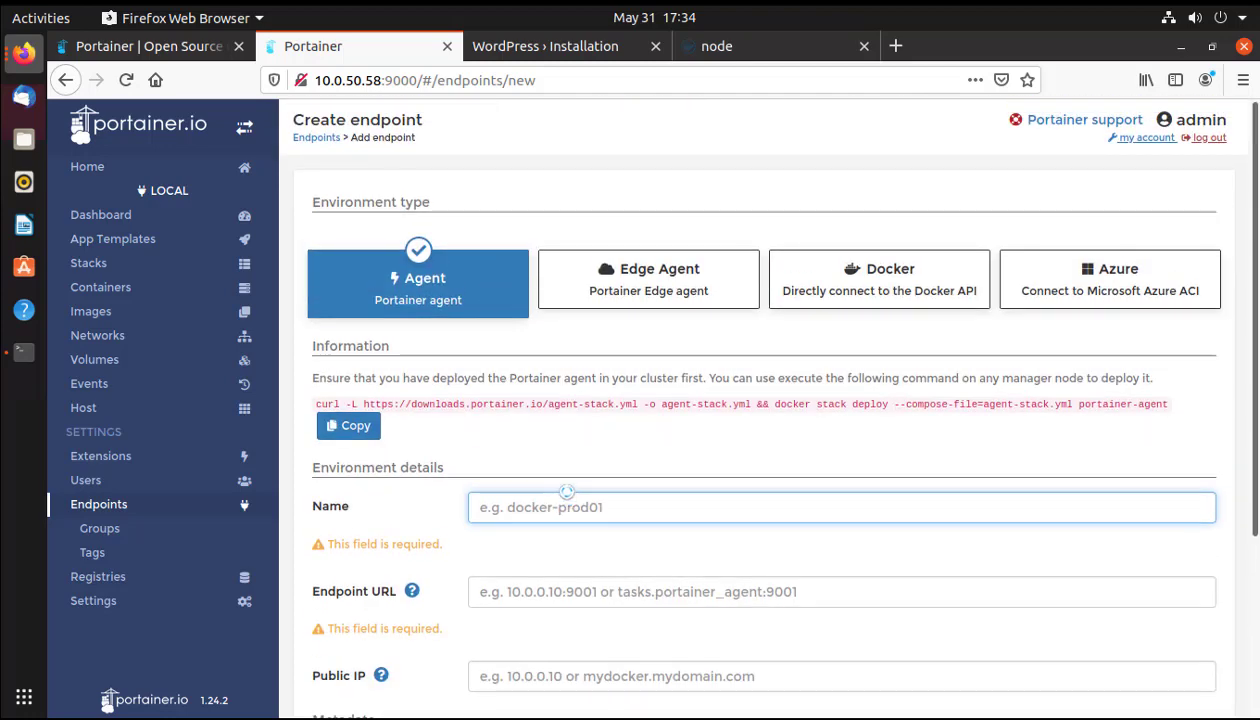
left_click(145, 576)
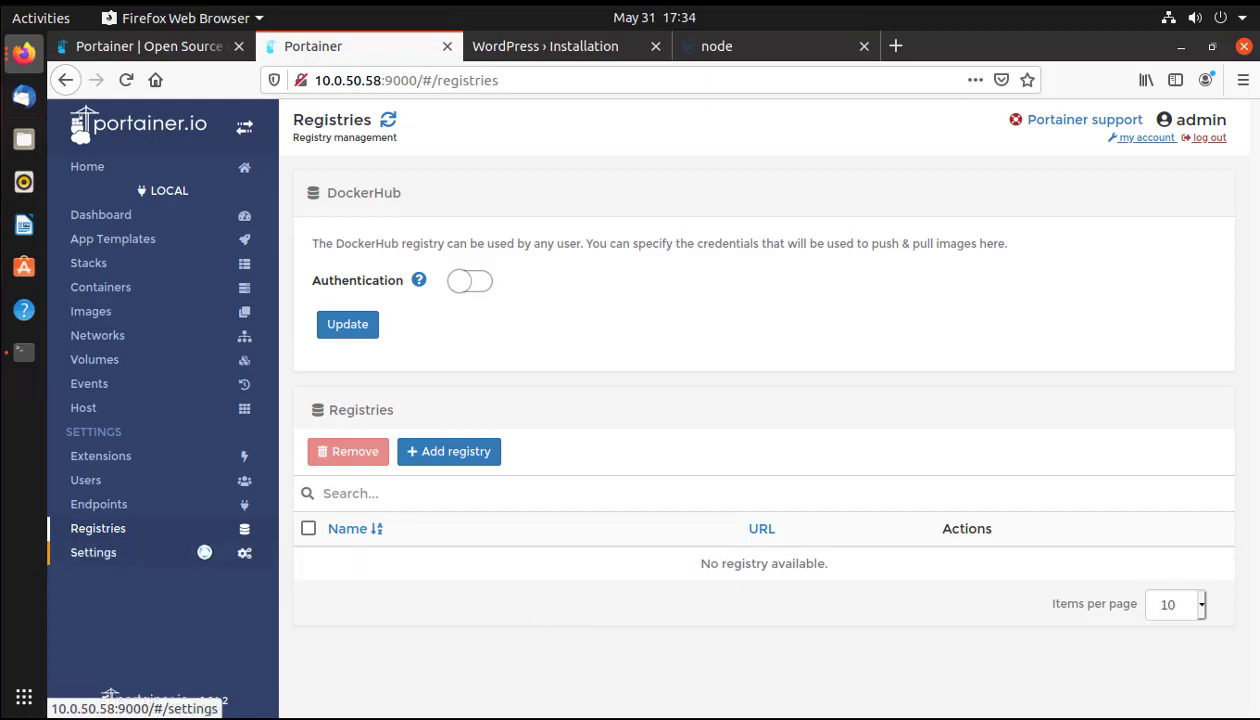
Review Settings: 5m snapshot interval, security options off, no hidden-container filters.
left_click(106, 551)
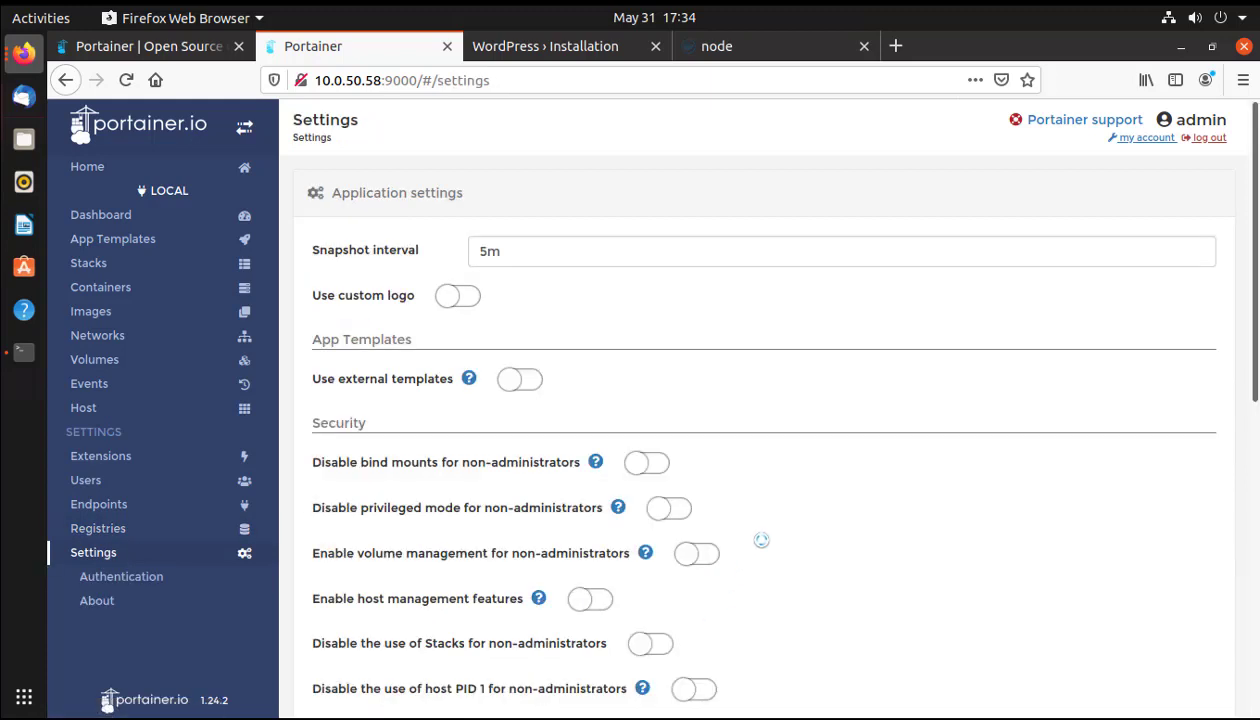
scroll(775, 550, "down", 3)
scroll(780, 559, "up", 3)
scroll(669, 360, "down", 2)
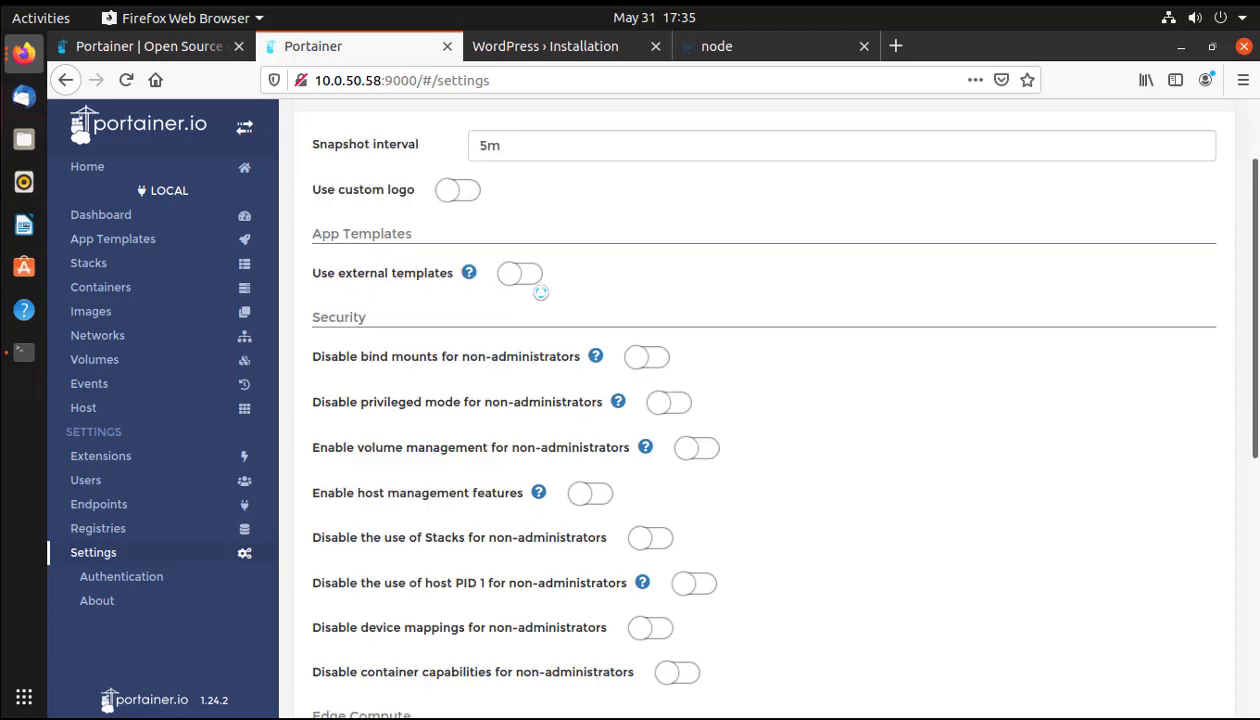
scroll(540, 292, "down", 2)
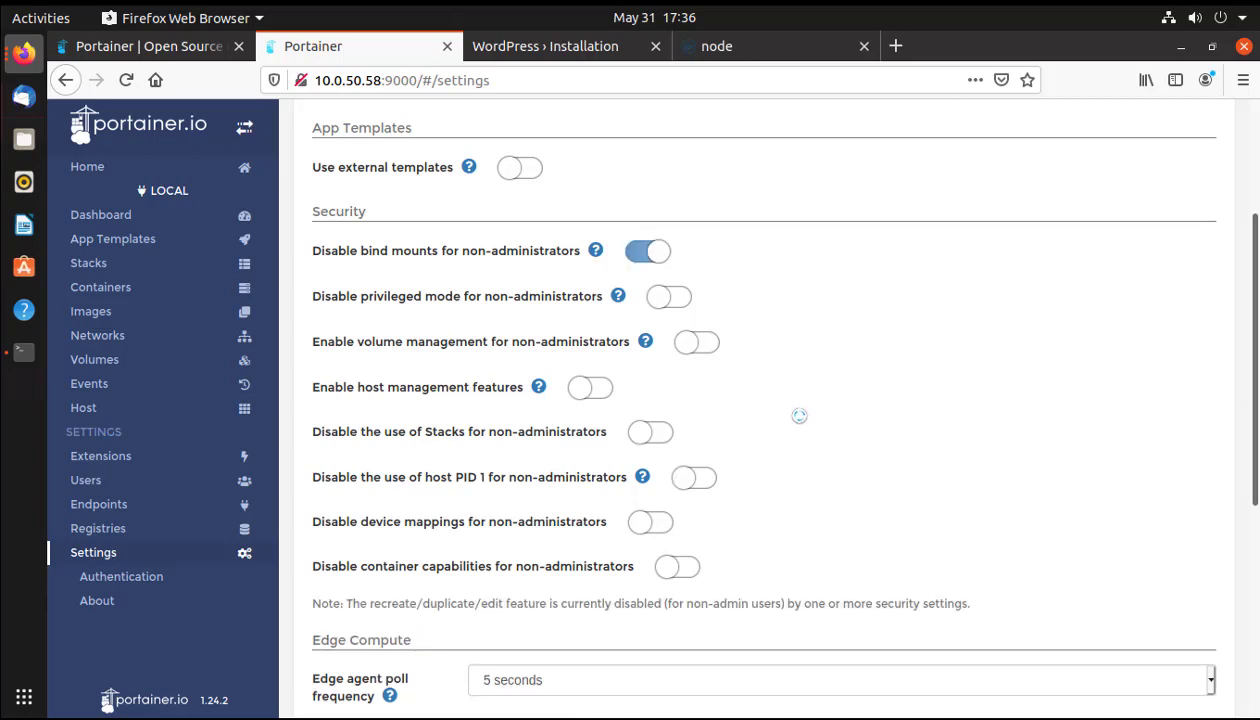
scroll(700, 440, "down", 7)
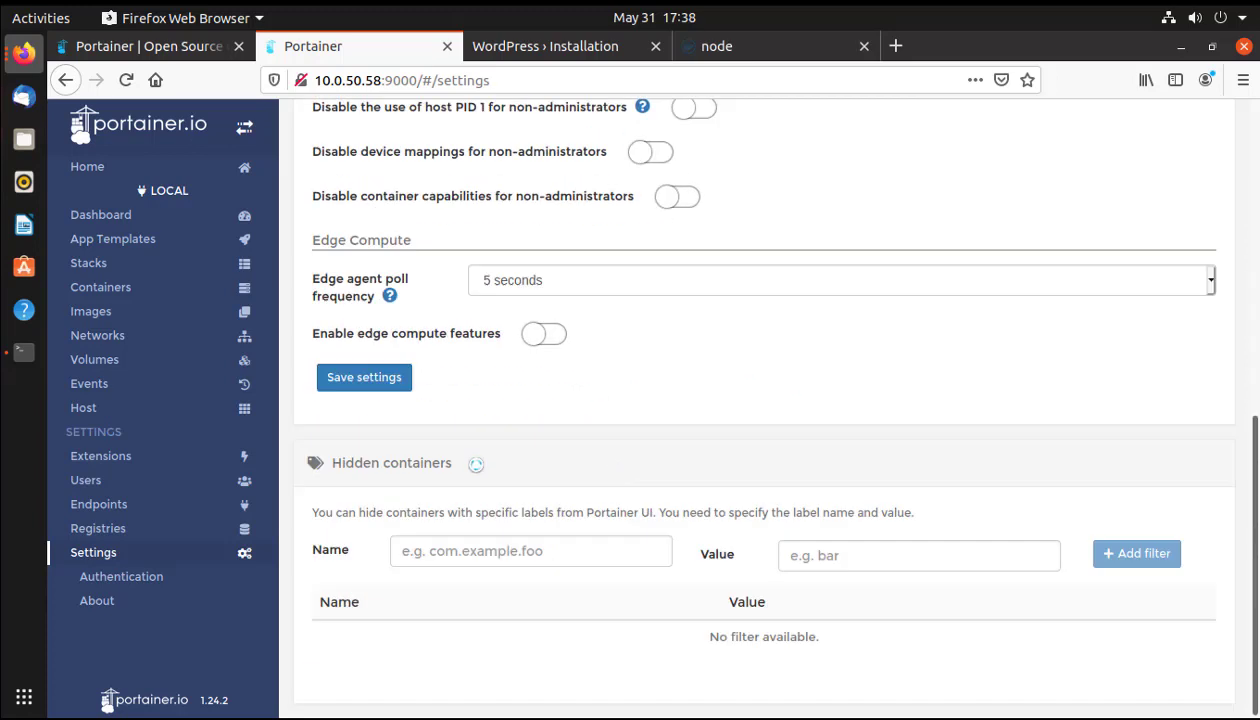
left_click_drag(458, 462, 316, 465)
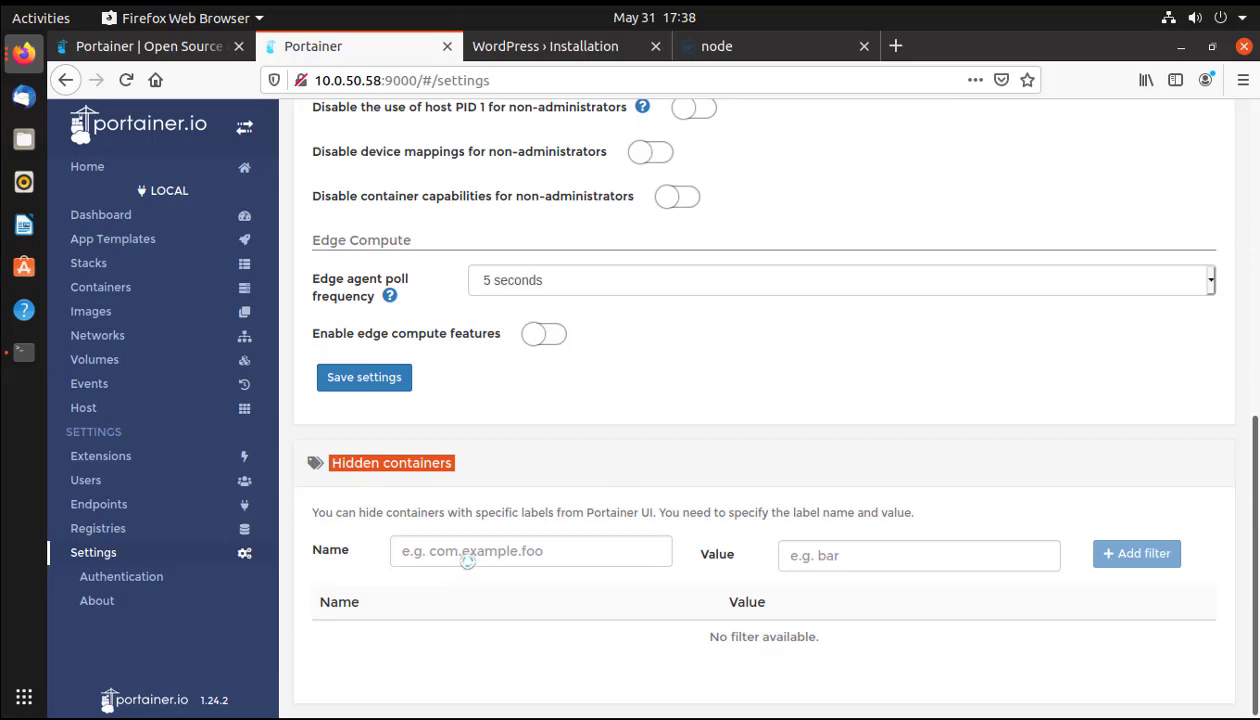
left_click(878, 636)
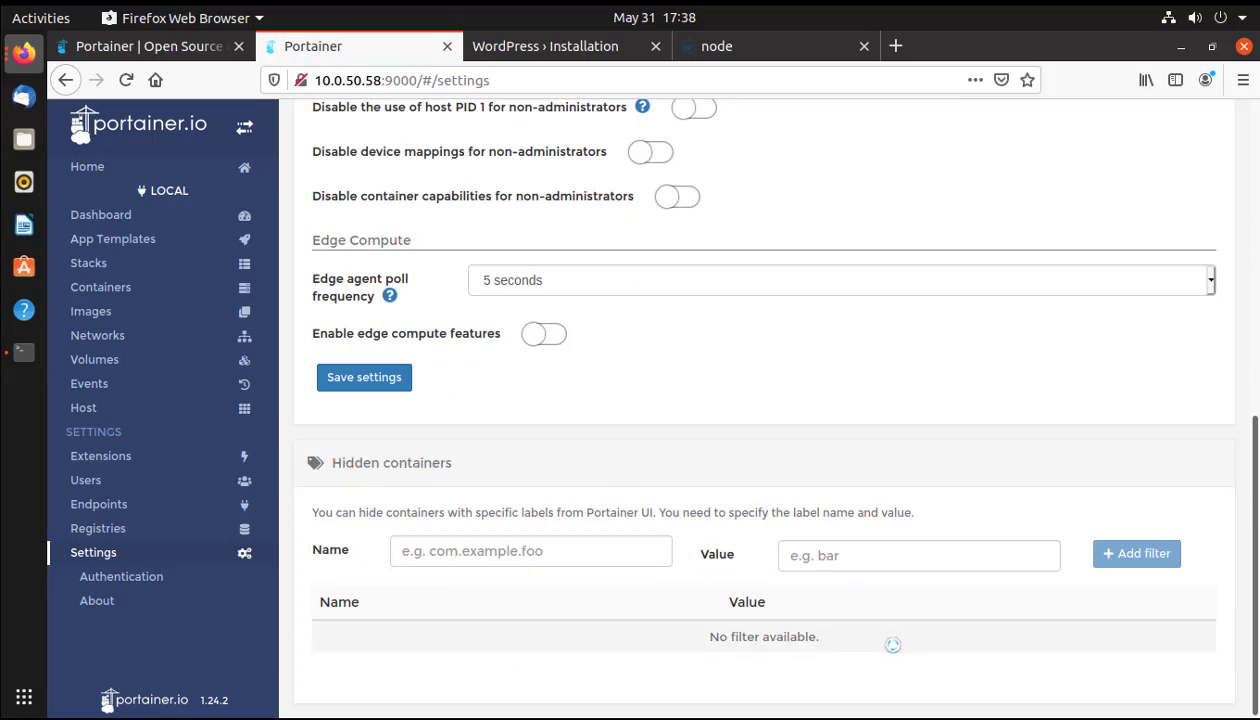
scroll(527, 528, "up", 10)
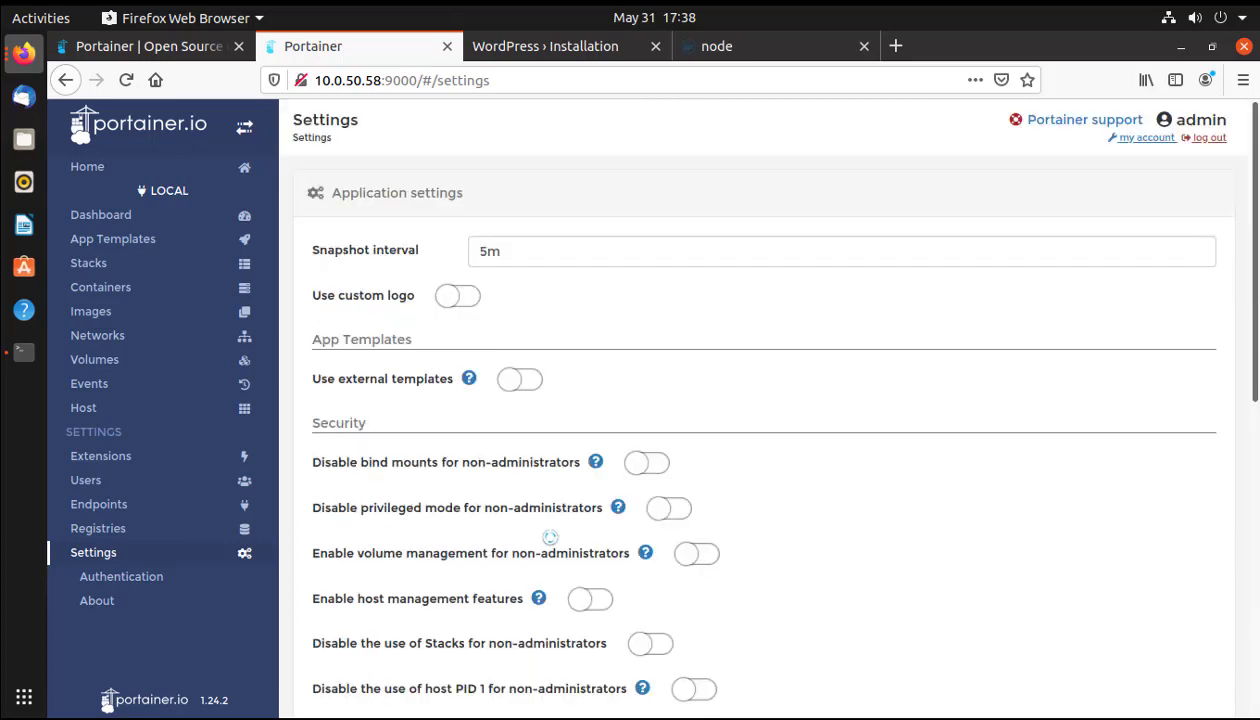